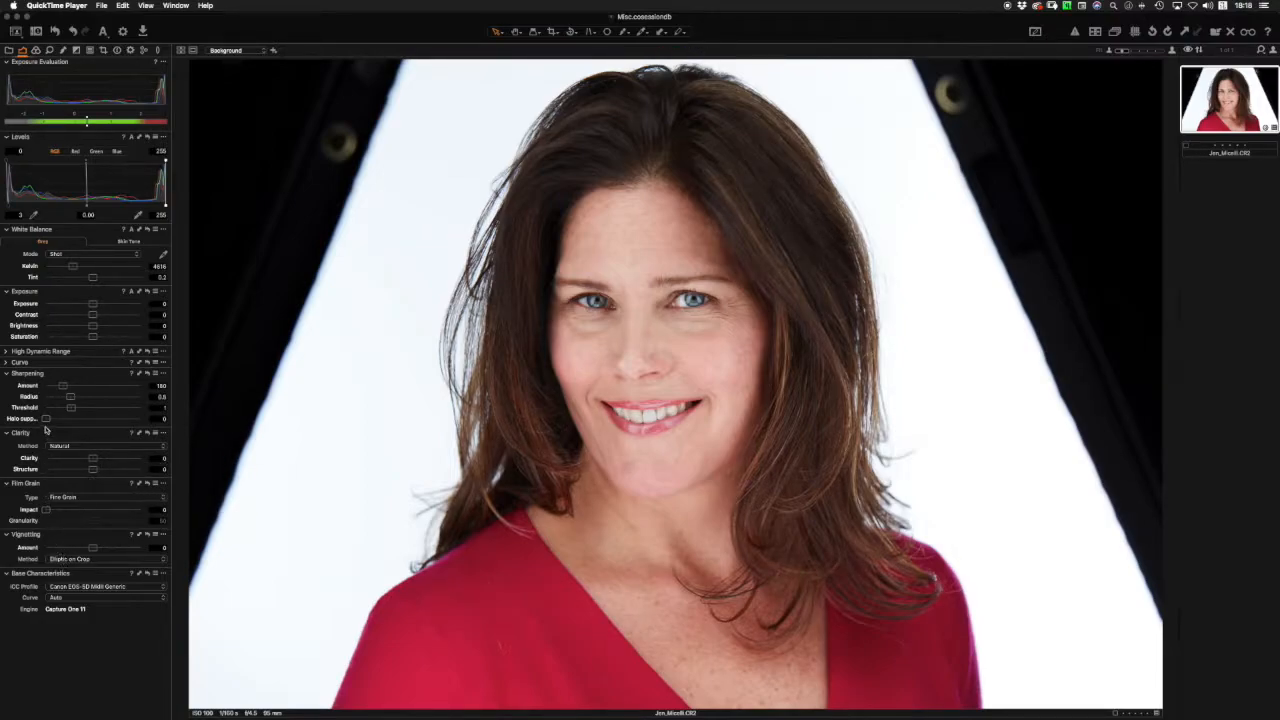
Set the portrait's sharpening amount to 100.
click(160, 387)
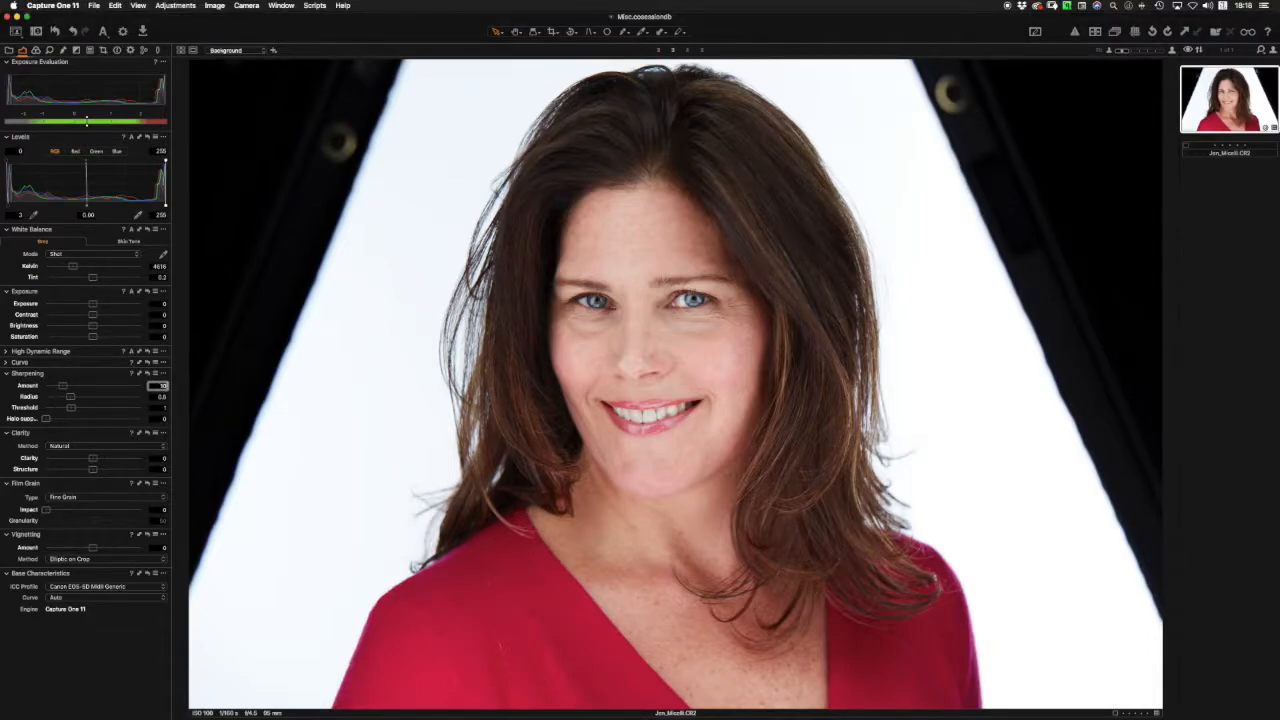
text(100)
key(Return)
click(150, 141)
Create an editable TIFF copy of the raw portrait with the Edit With command.
right_click(708, 178)
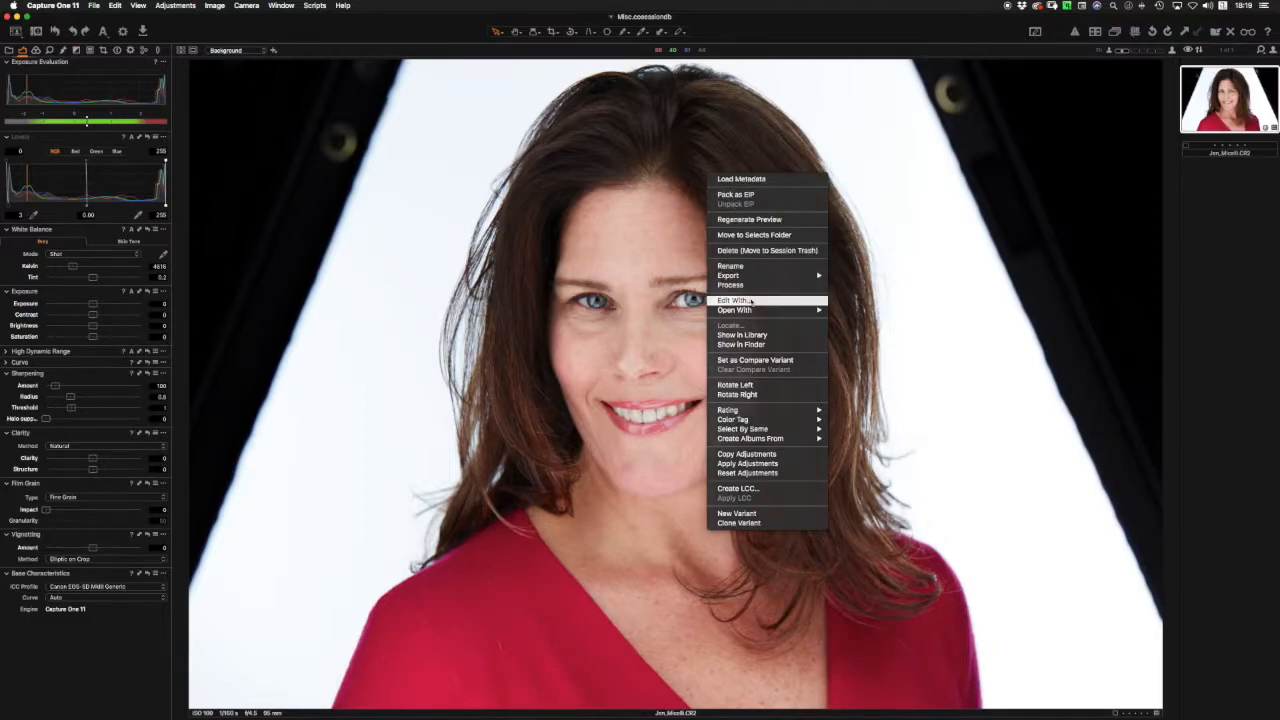
click(750, 302)
click(714, 172)
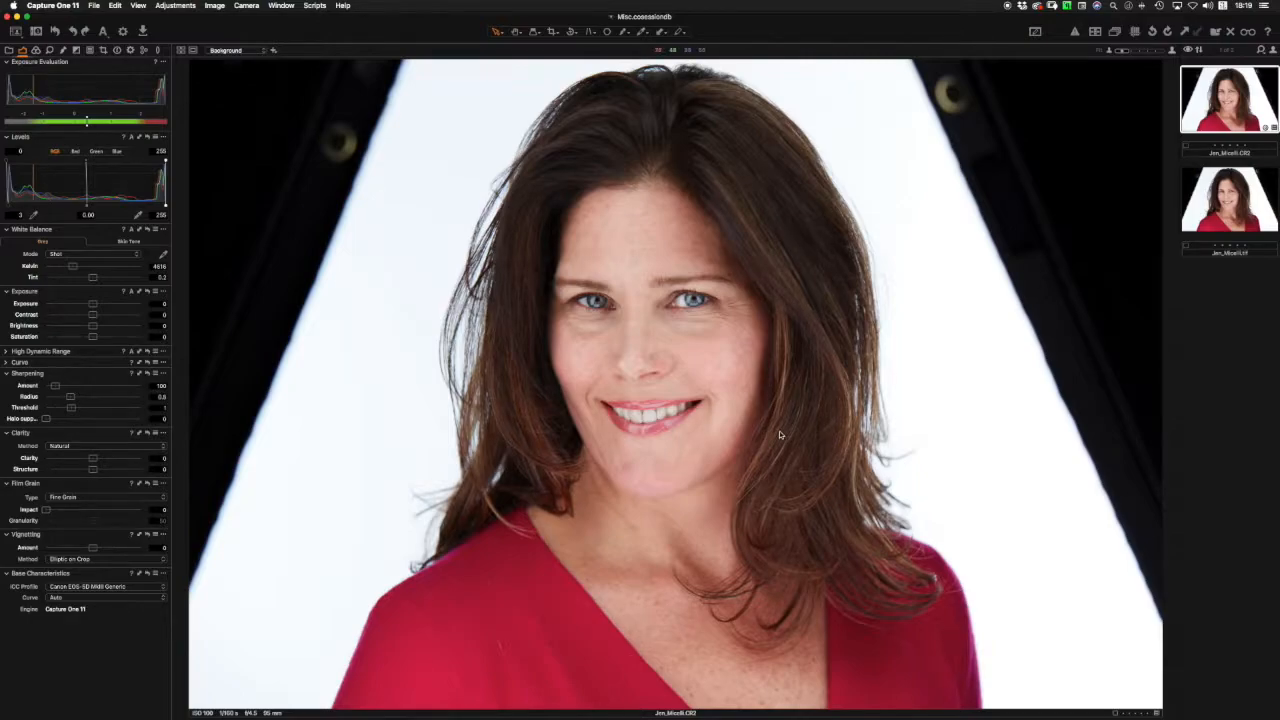
Open the new TIFF copy of the portrait in Adobe Photoshop CC 2017.
key(super+Tab)
key(super+Tab)
key(super+Tab)
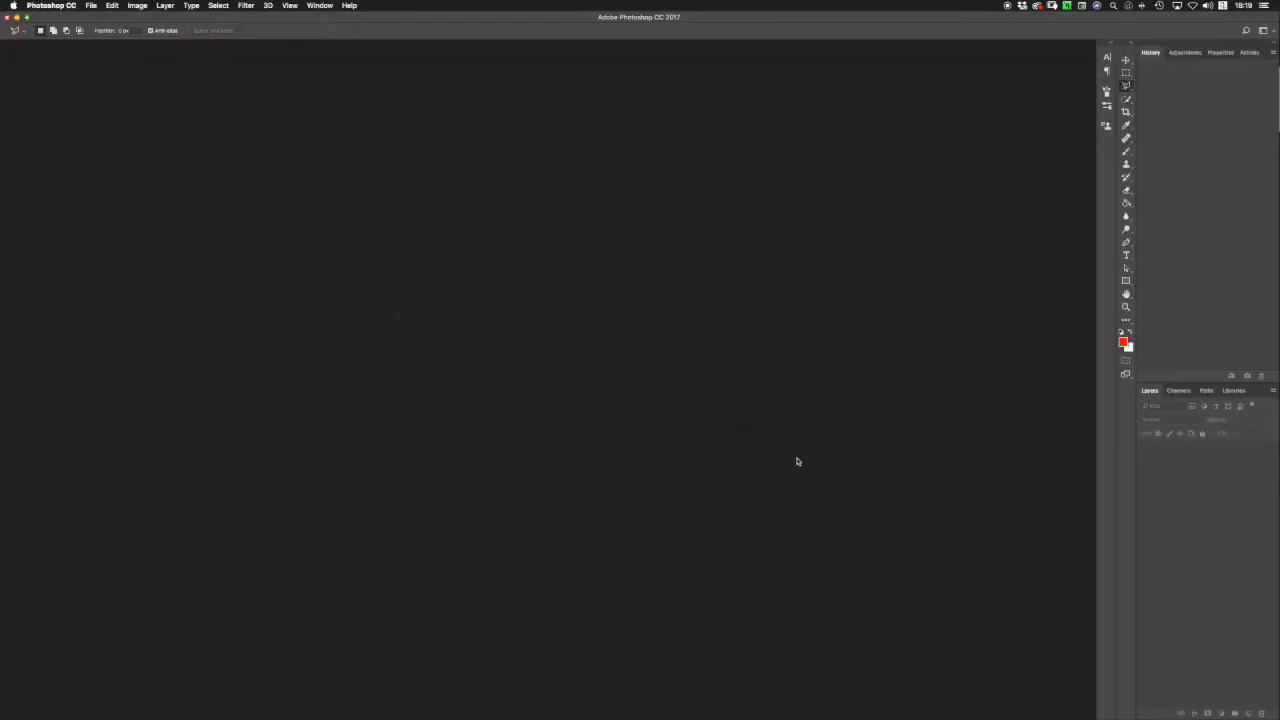
key(super+Tab)
click(1202, 214)
right_click(994, 260)
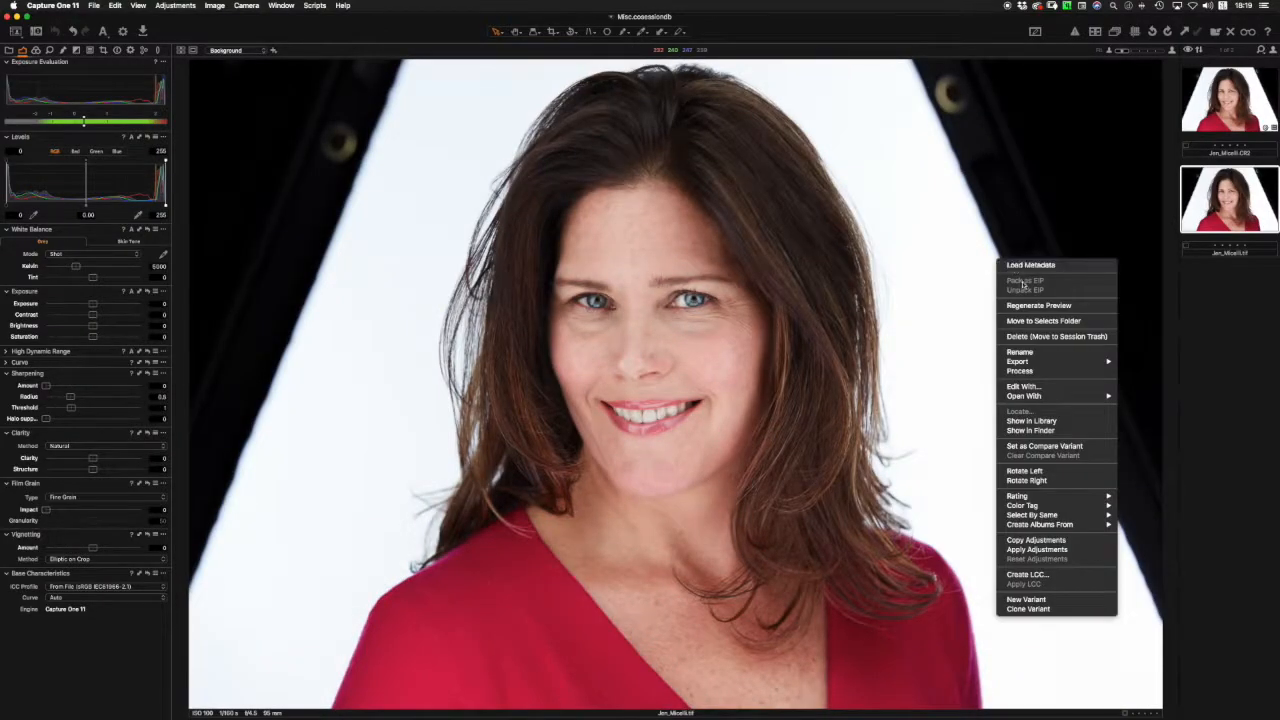
mouse_move(1044, 396)
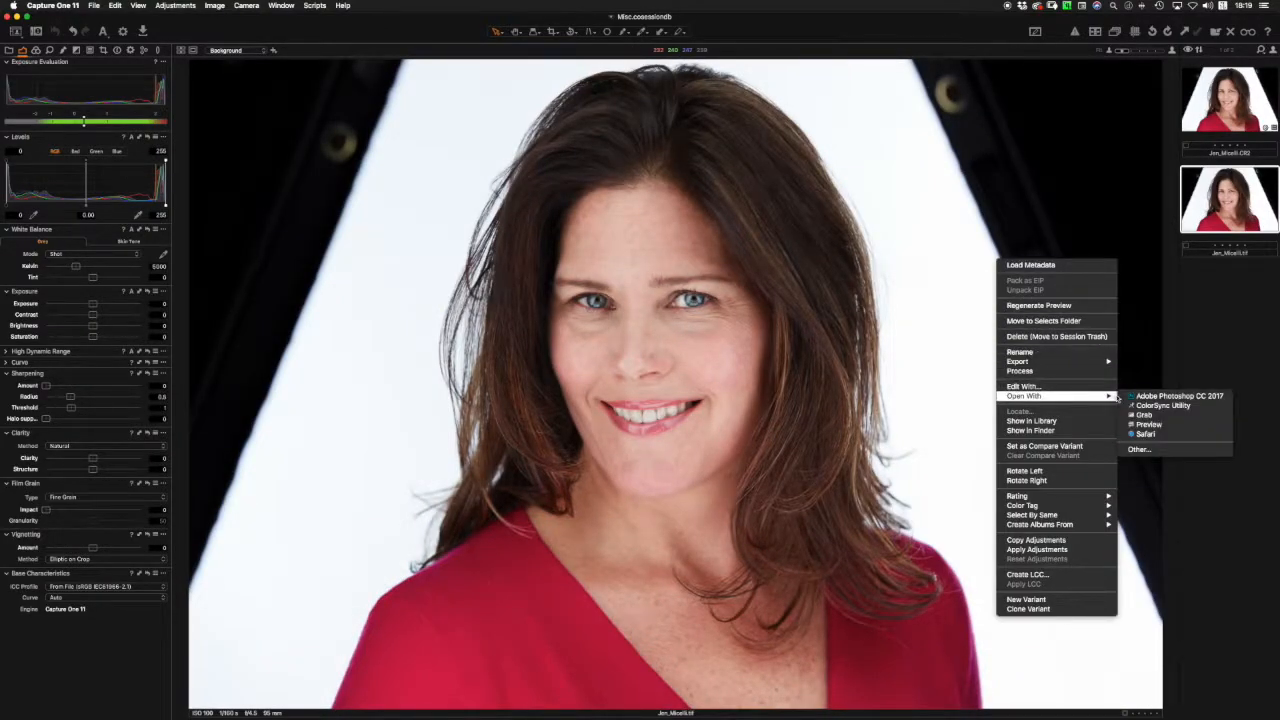
click(1140, 397)
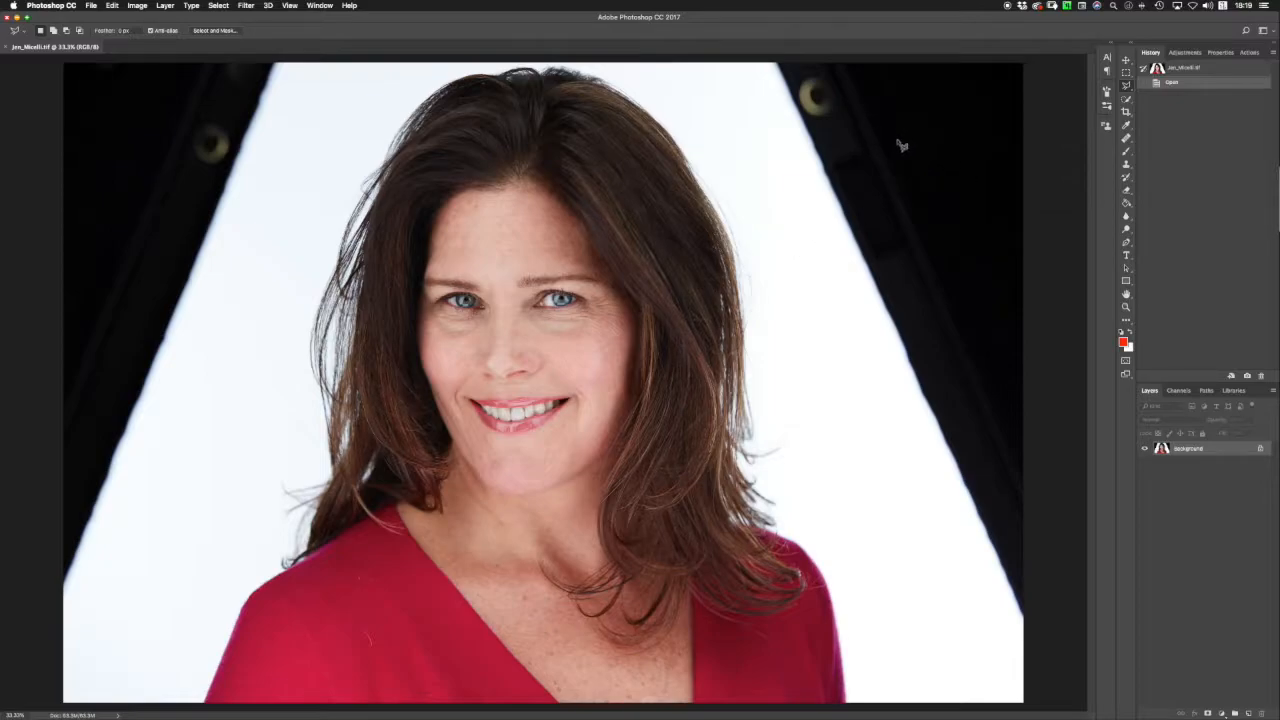
Collapse the Feather & Fill and Color Grade Midtones actions, and examine the recorded commands of the Portraiture action.
key(super+minus)
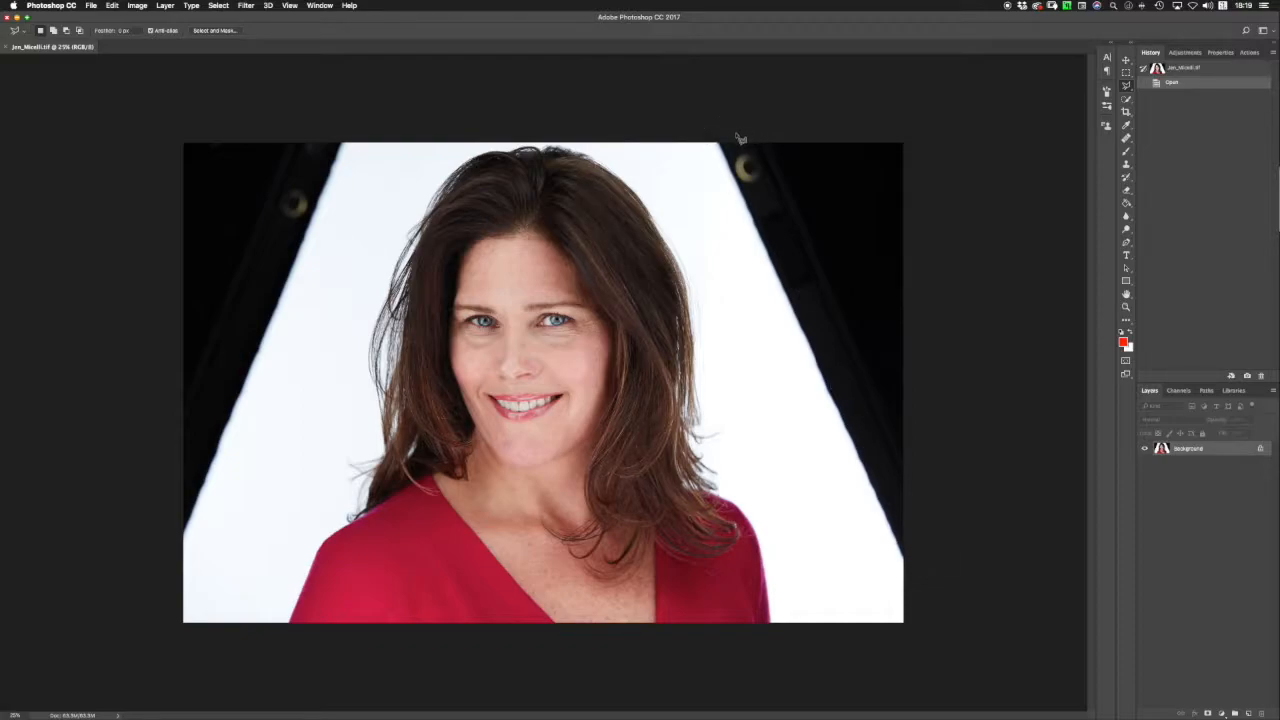
click(1247, 53)
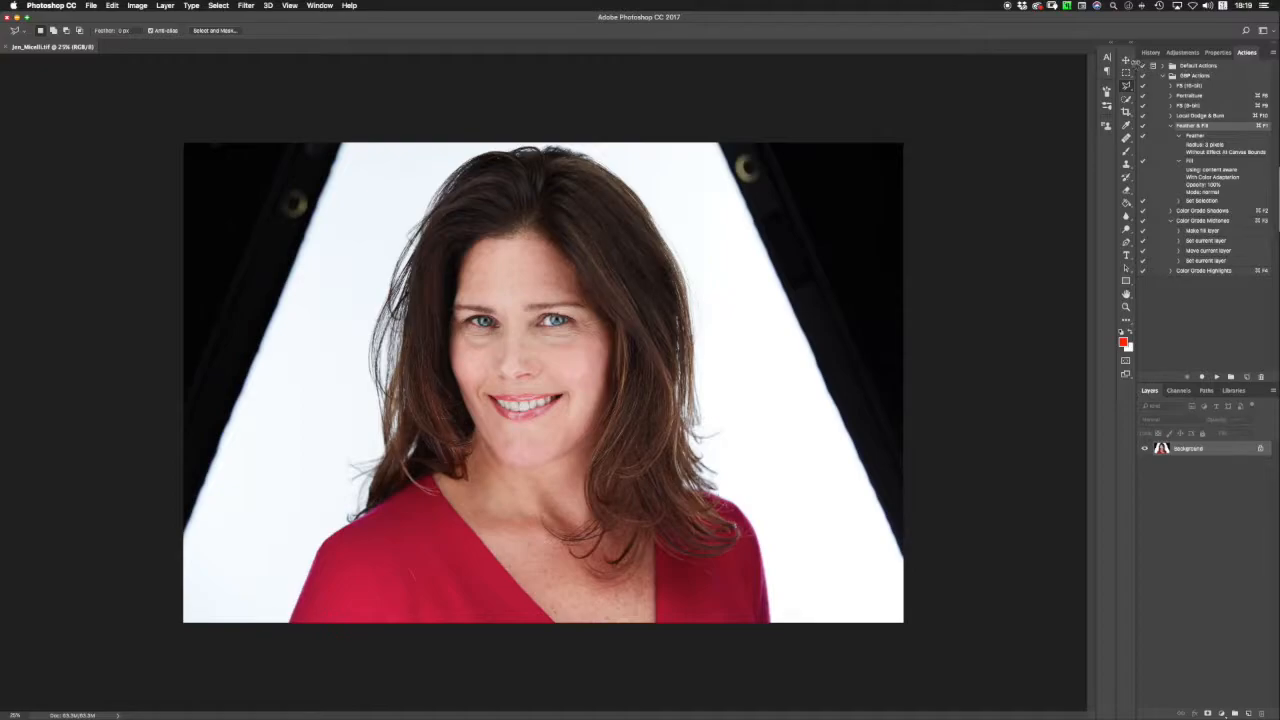
drag(1136, 58, 1132, 62)
click(1164, 126)
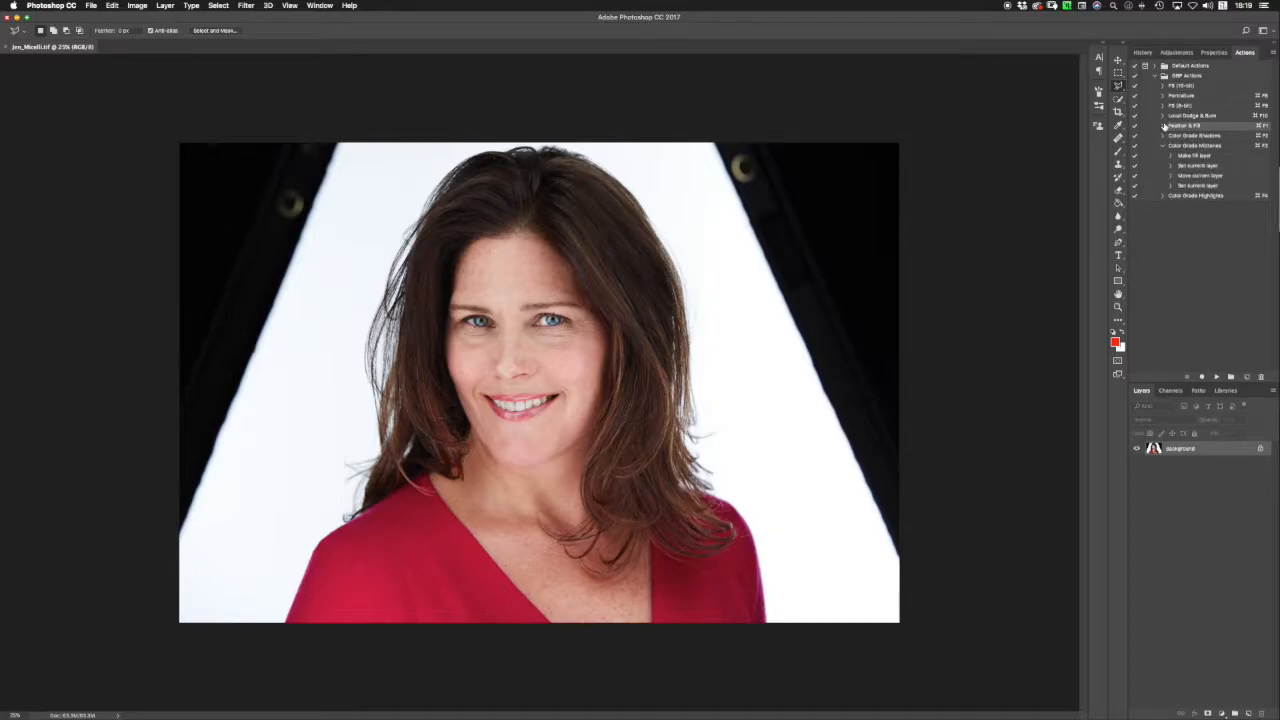
click(1164, 146)
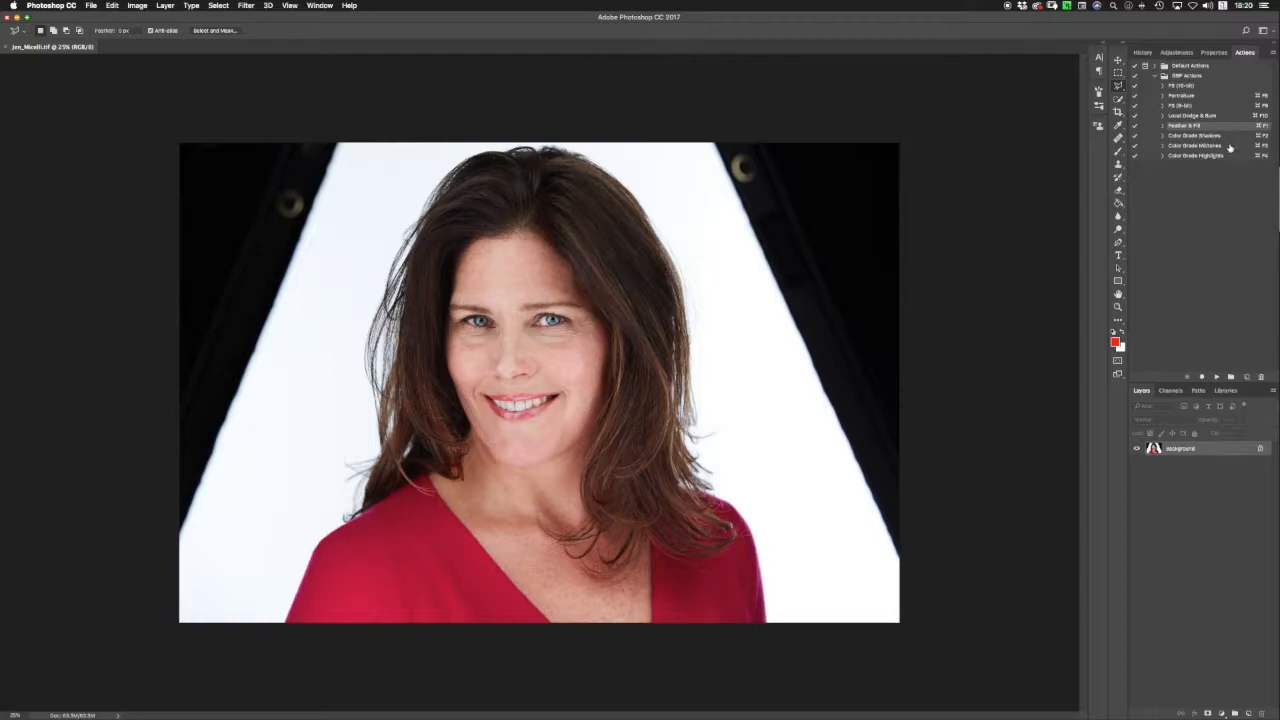
click(1163, 95)
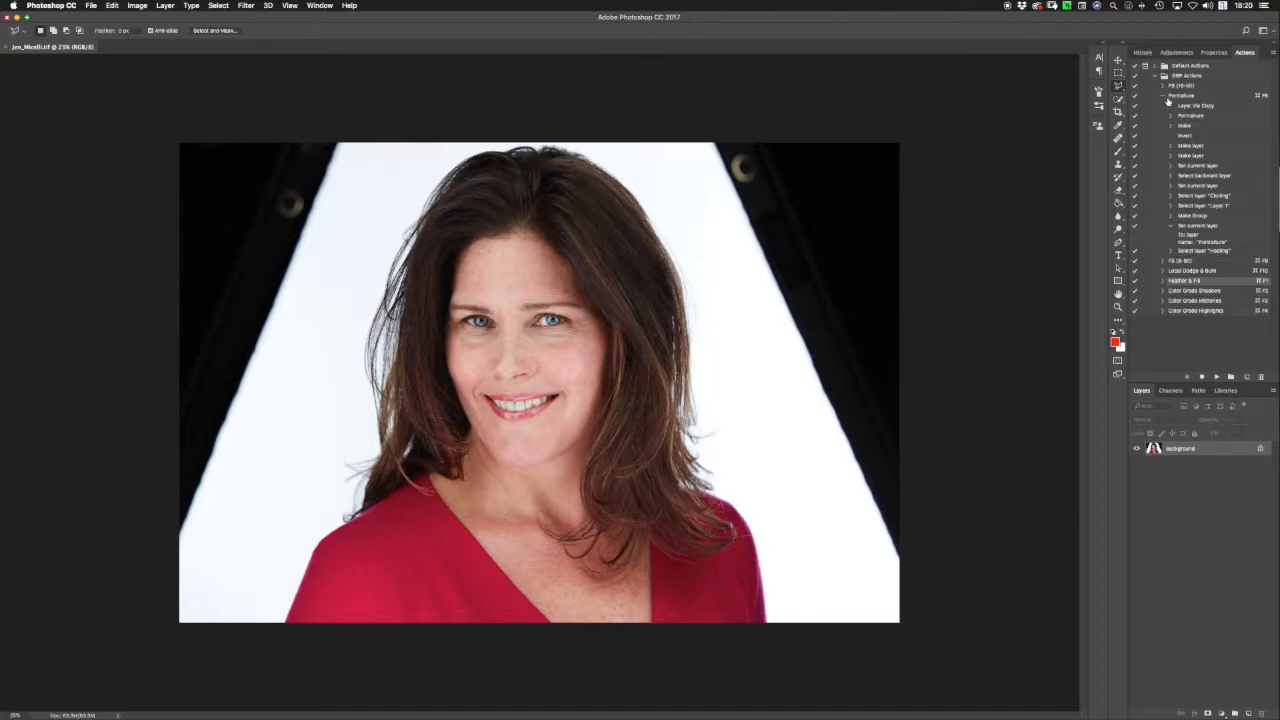
click(1163, 96)
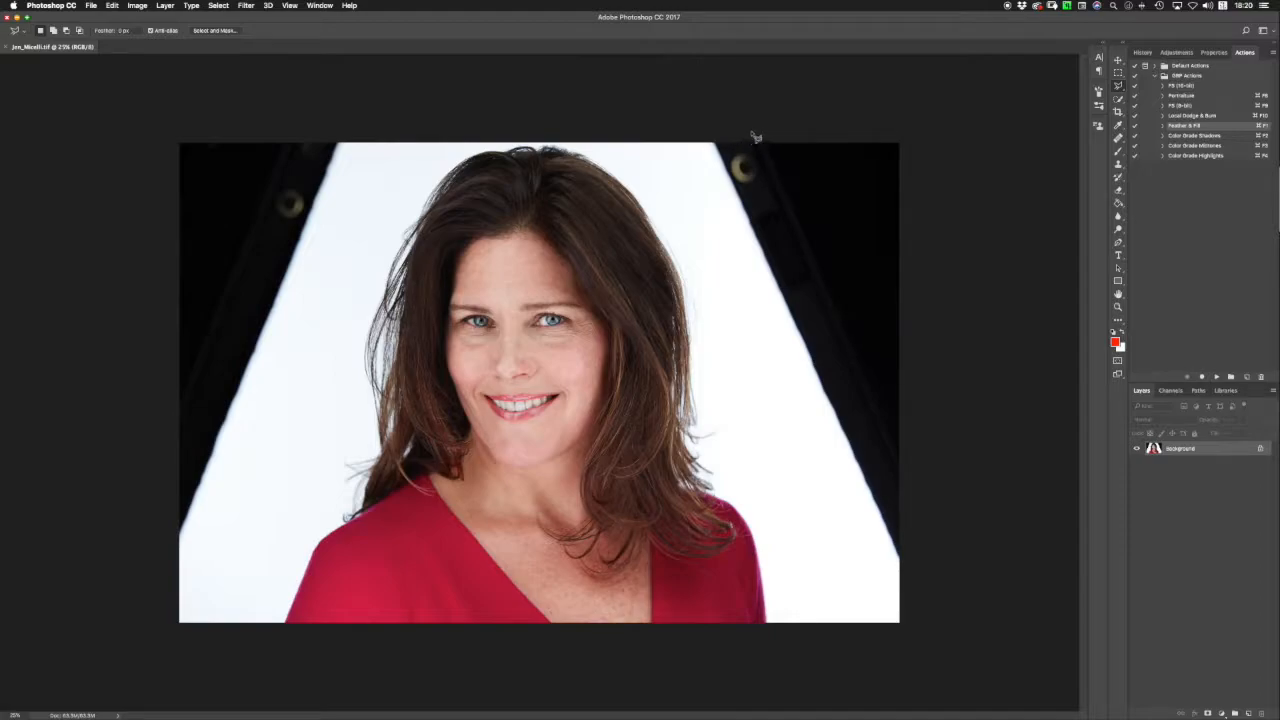
Outline the black area to the right of the white backdrop with the Polygonal Lasso and feather the selection by 5 pixels.
click(692, 124)
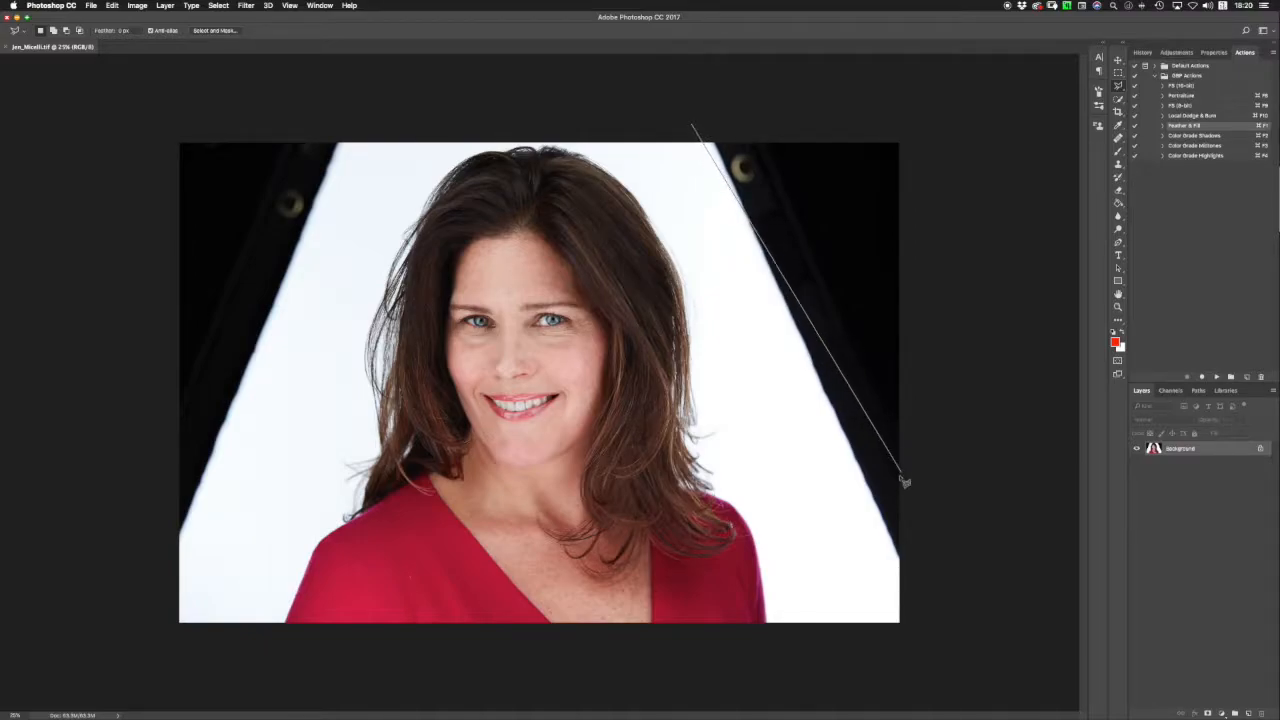
click(905, 582)
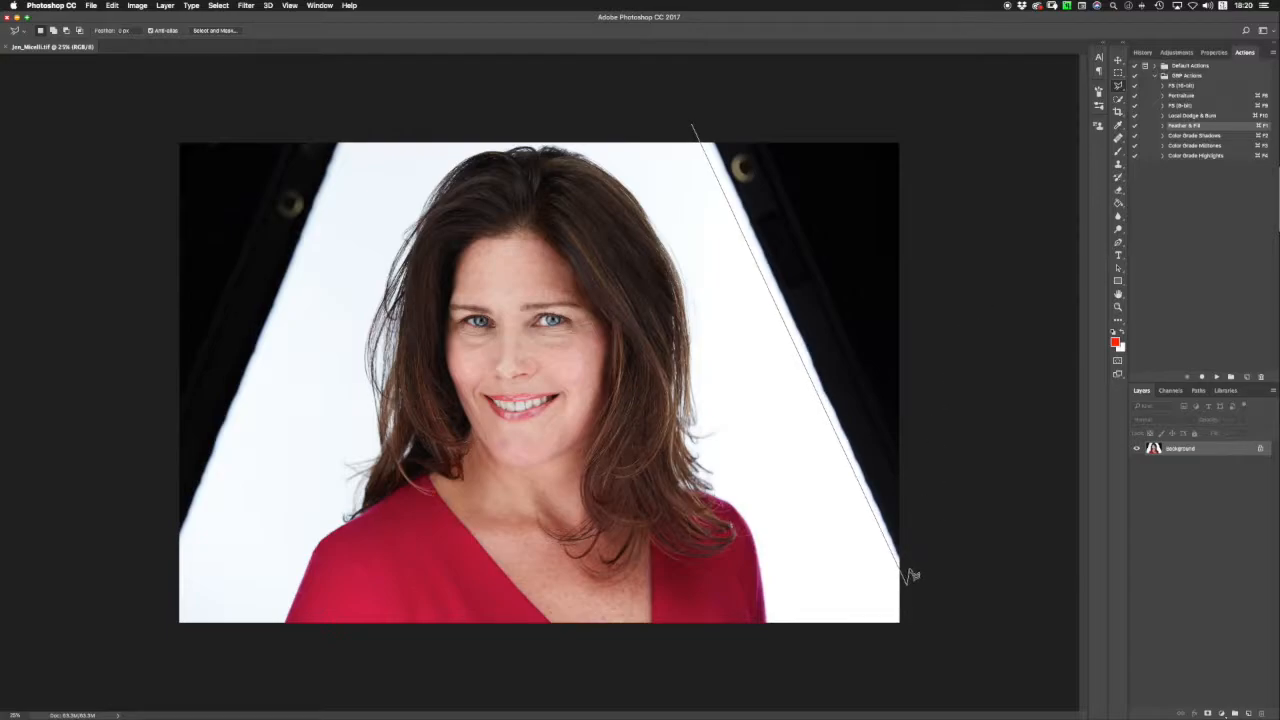
click(908, 134)
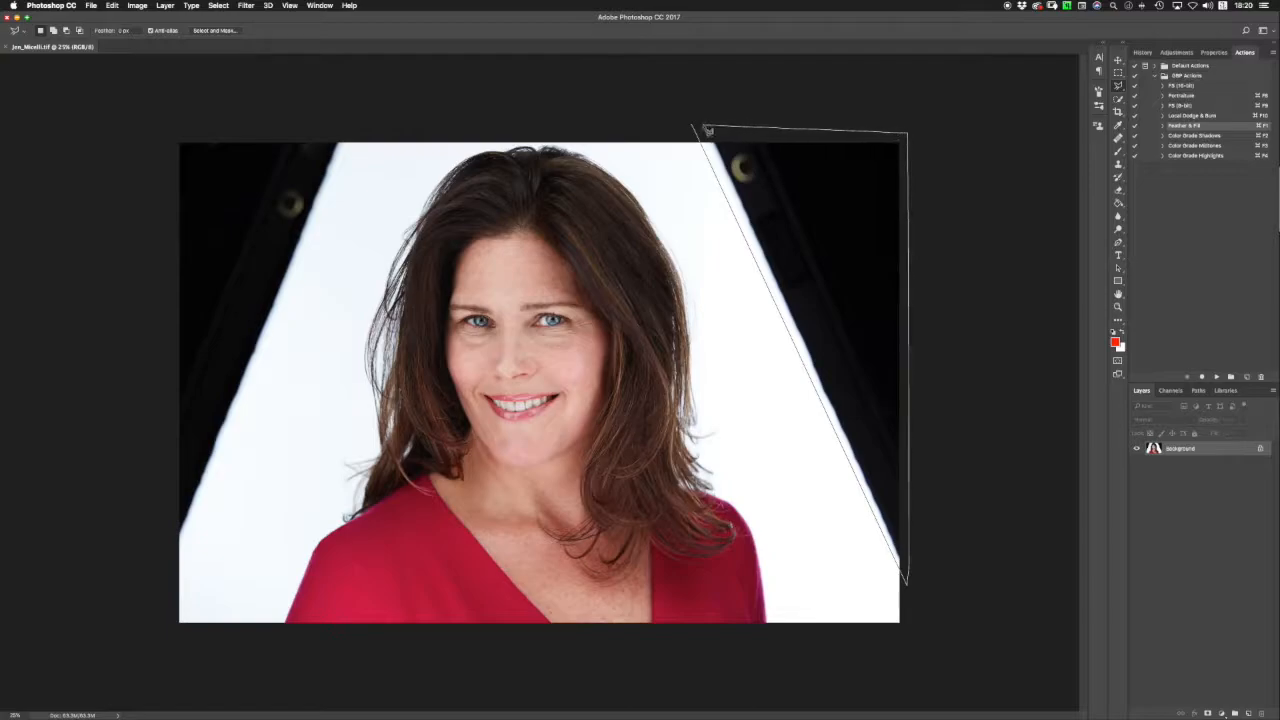
click(698, 131)
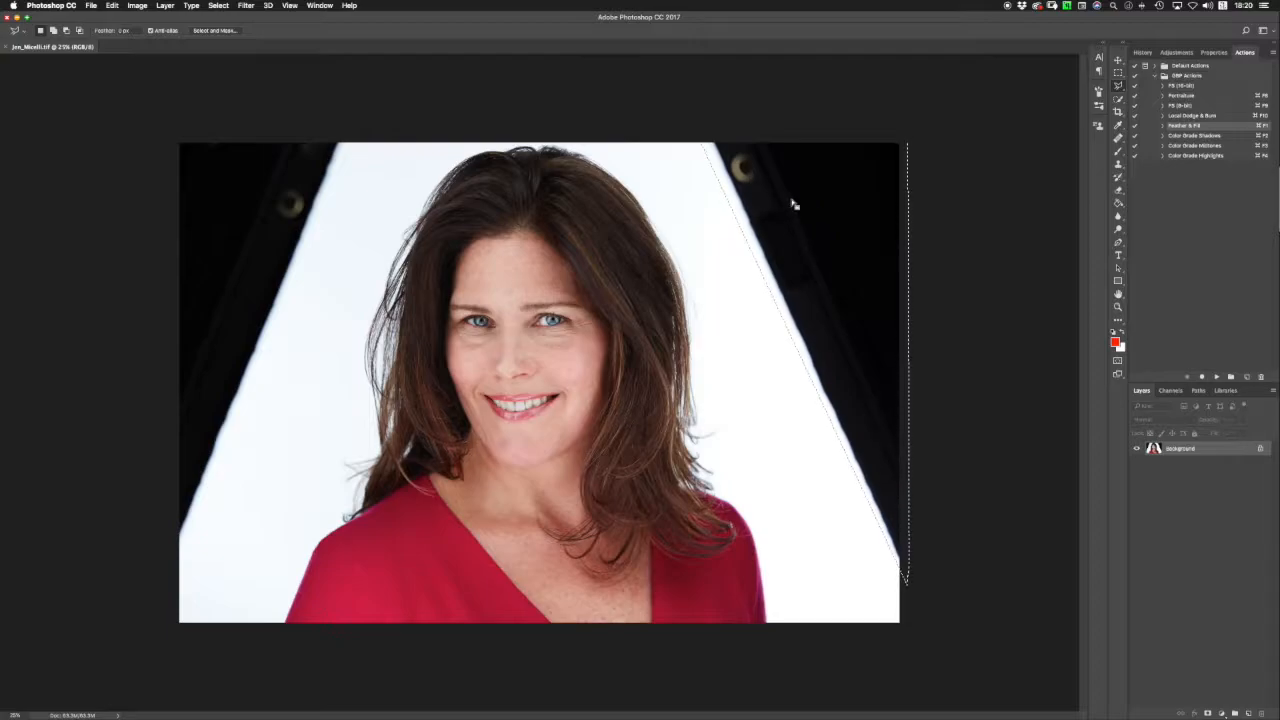
right_click(836, 212)
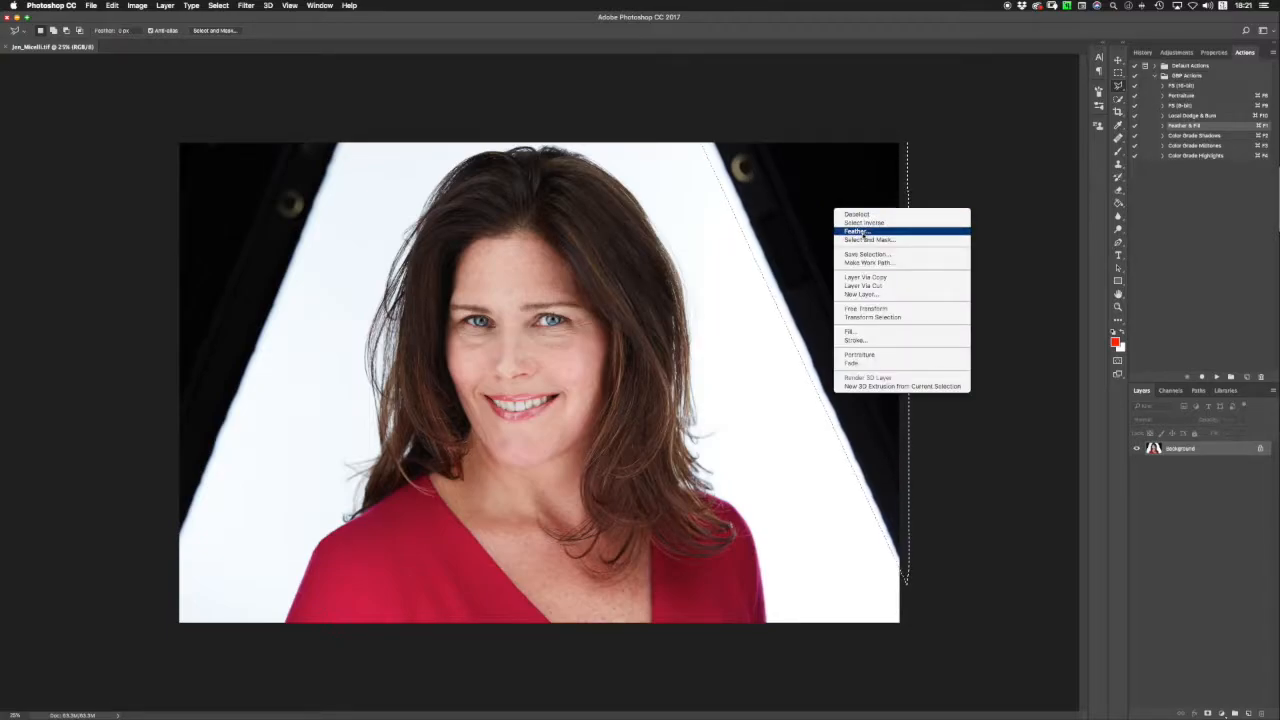
click(862, 233)
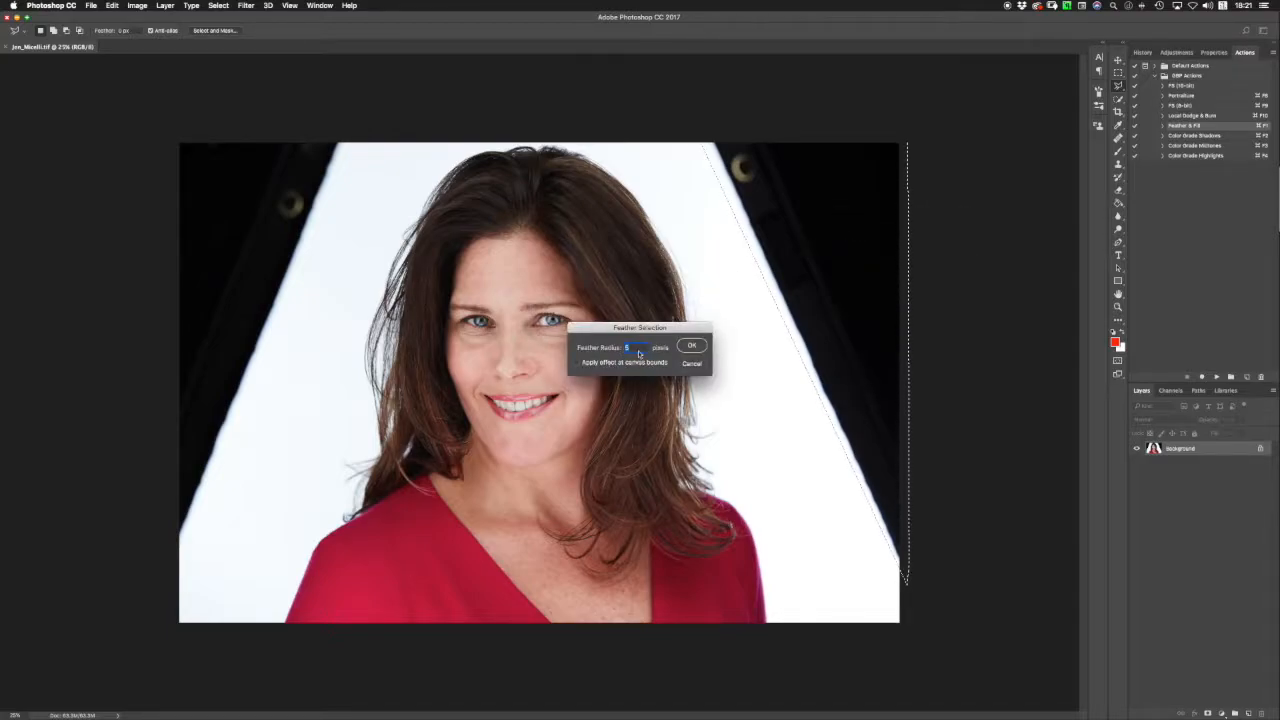
click(692, 345)
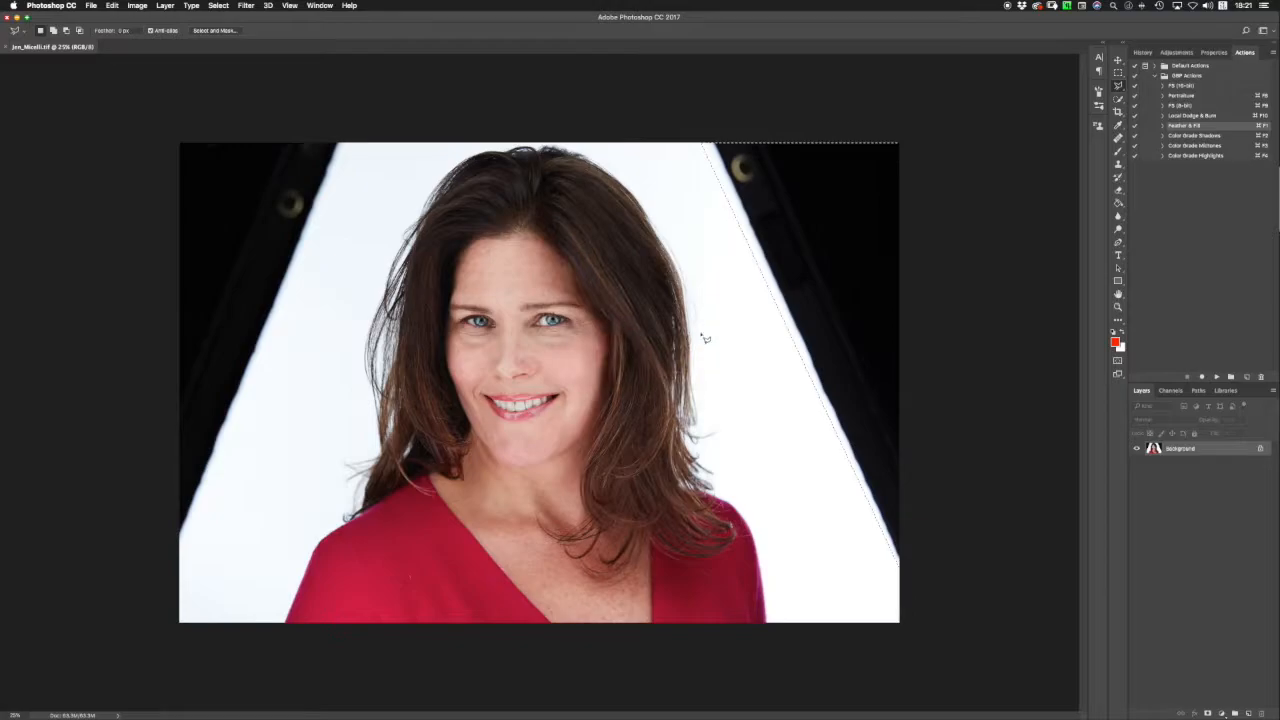
Fill the selected black area using Content-Aware with Color Adaptation, Normal mode and 100% opacity, and clear the selection.
right_click(819, 226)
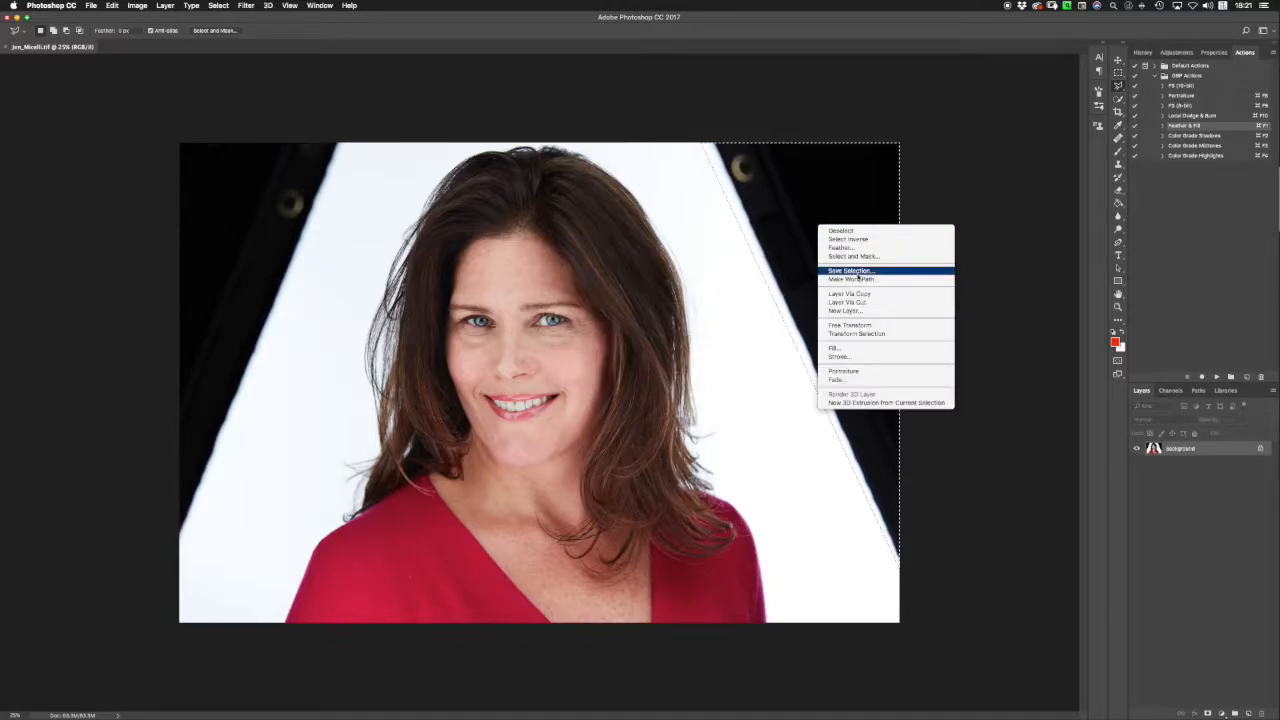
click(838, 349)
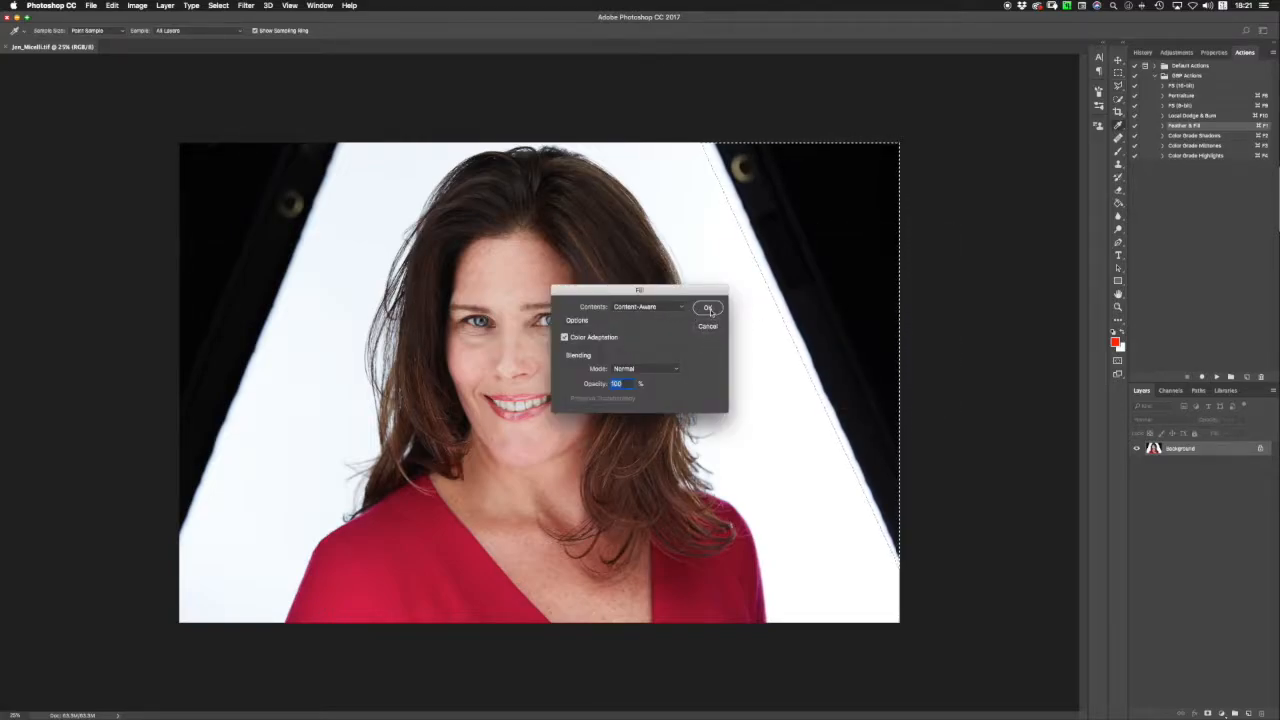
key(Return)
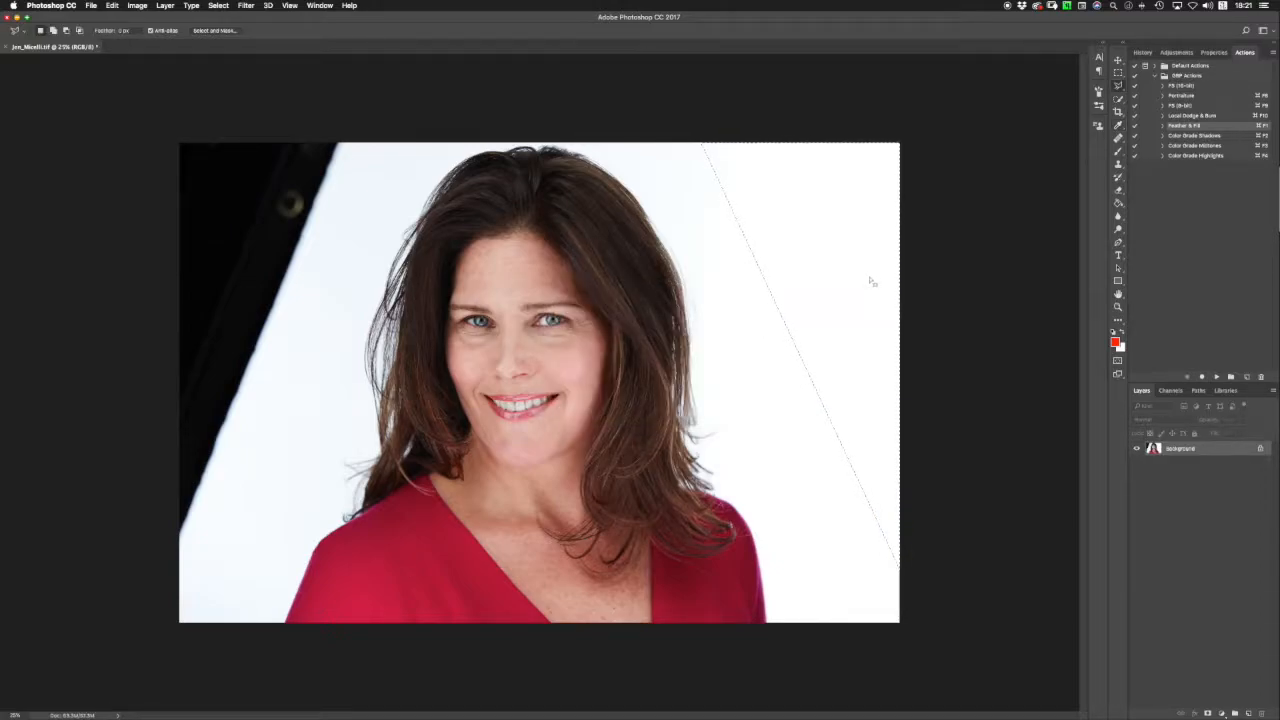
key(super+d)
Outline the black area to the left of the backdrop with the Polygonal Lasso and fill it to match the light background.
click(175, 570)
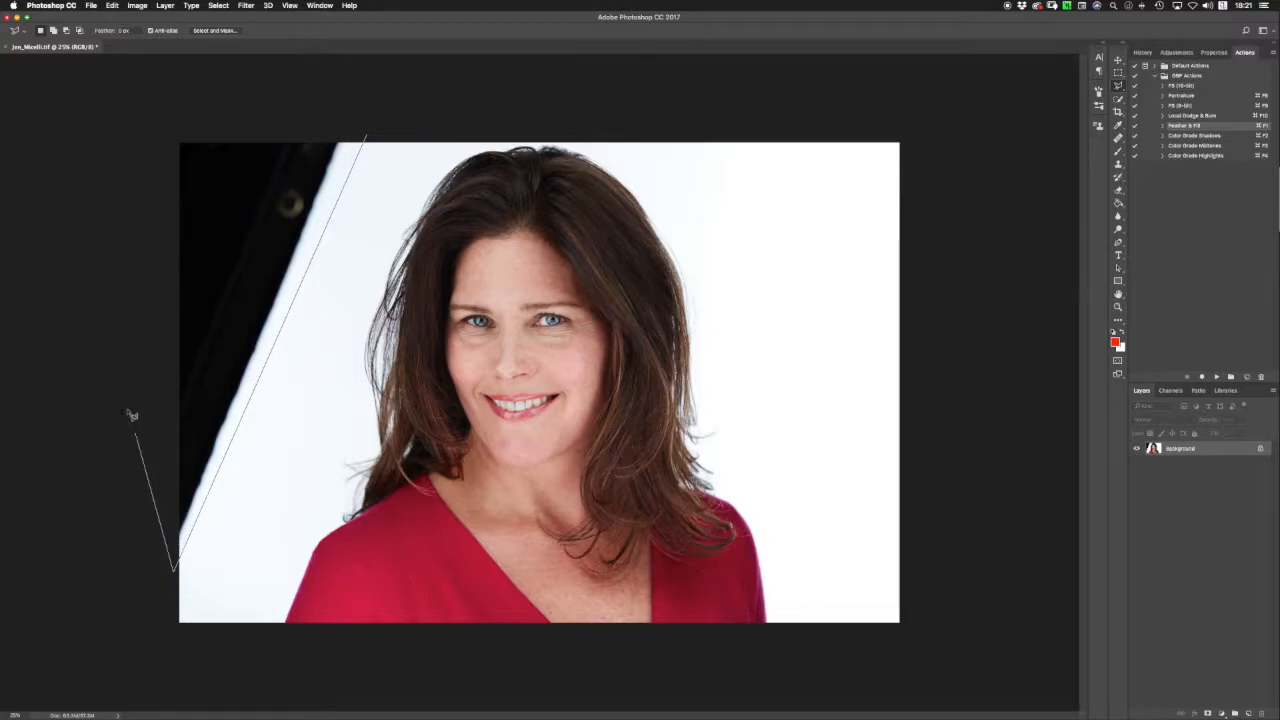
click(166, 131)
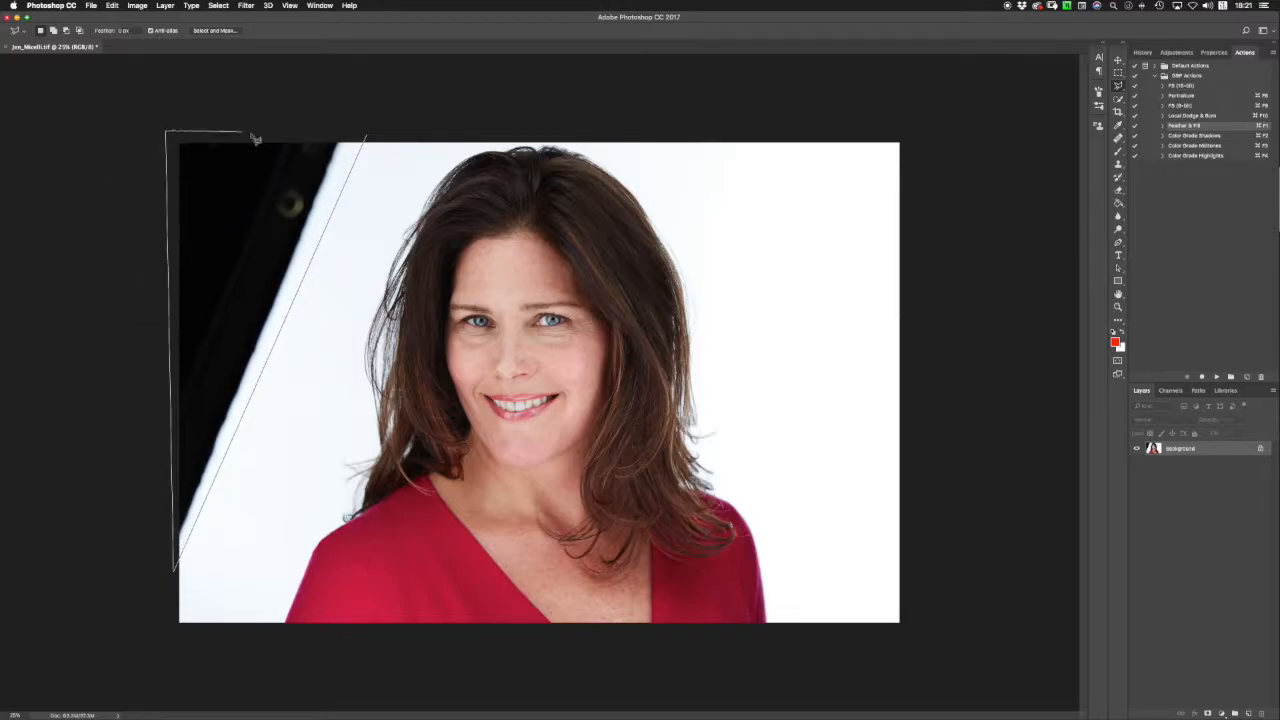
click(367, 137)
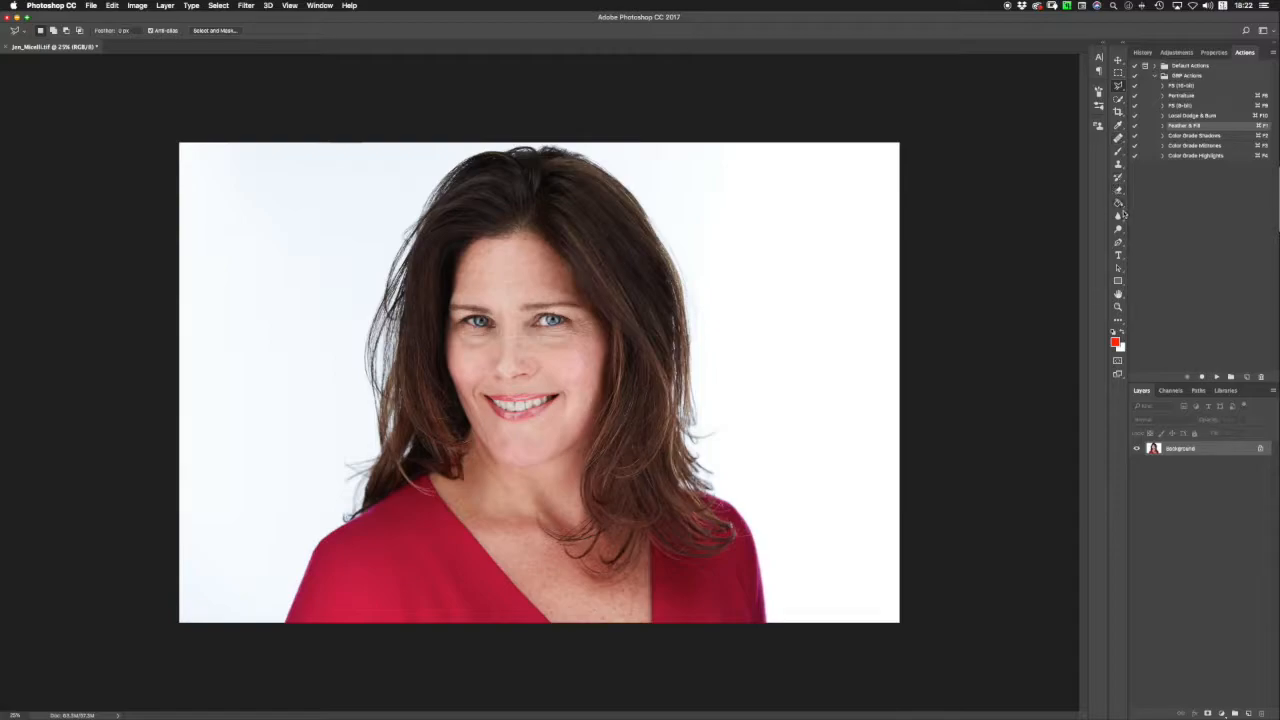
Run the Portraiture action to build the Portraiture group with its Cloning, Healing and masked smoothing layers.
click(1119, 151)
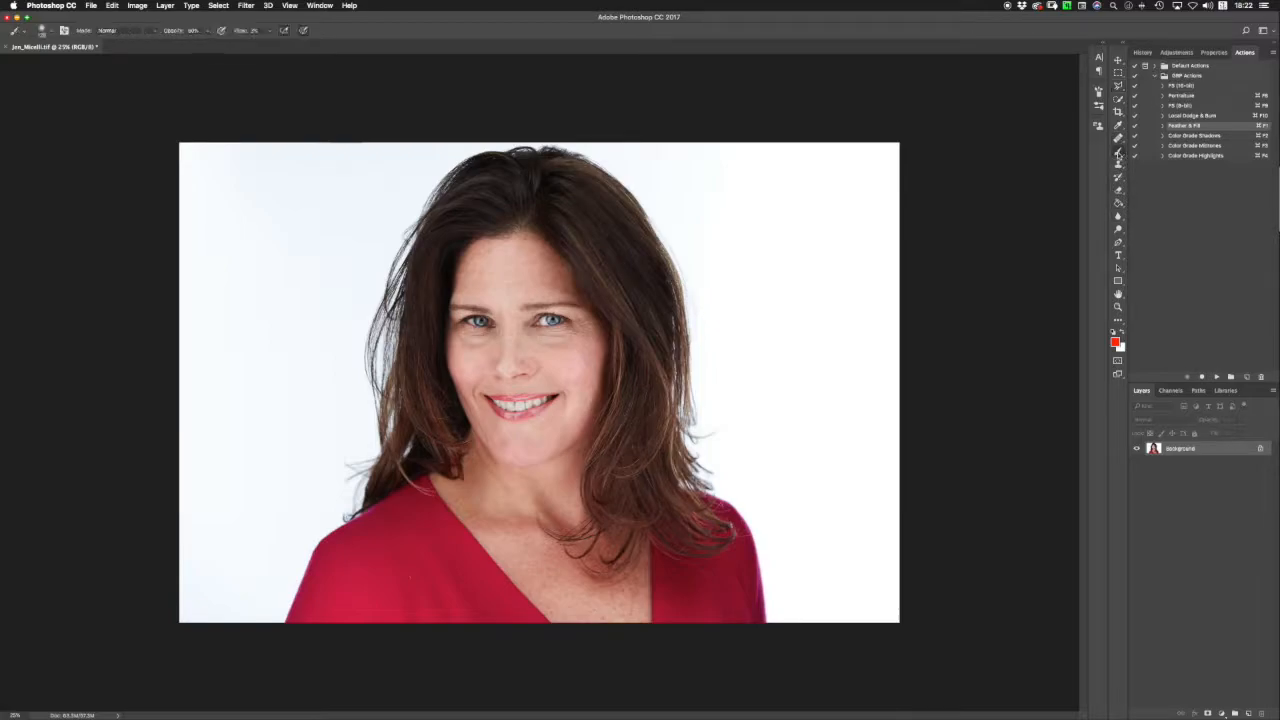
right_click(665, 305)
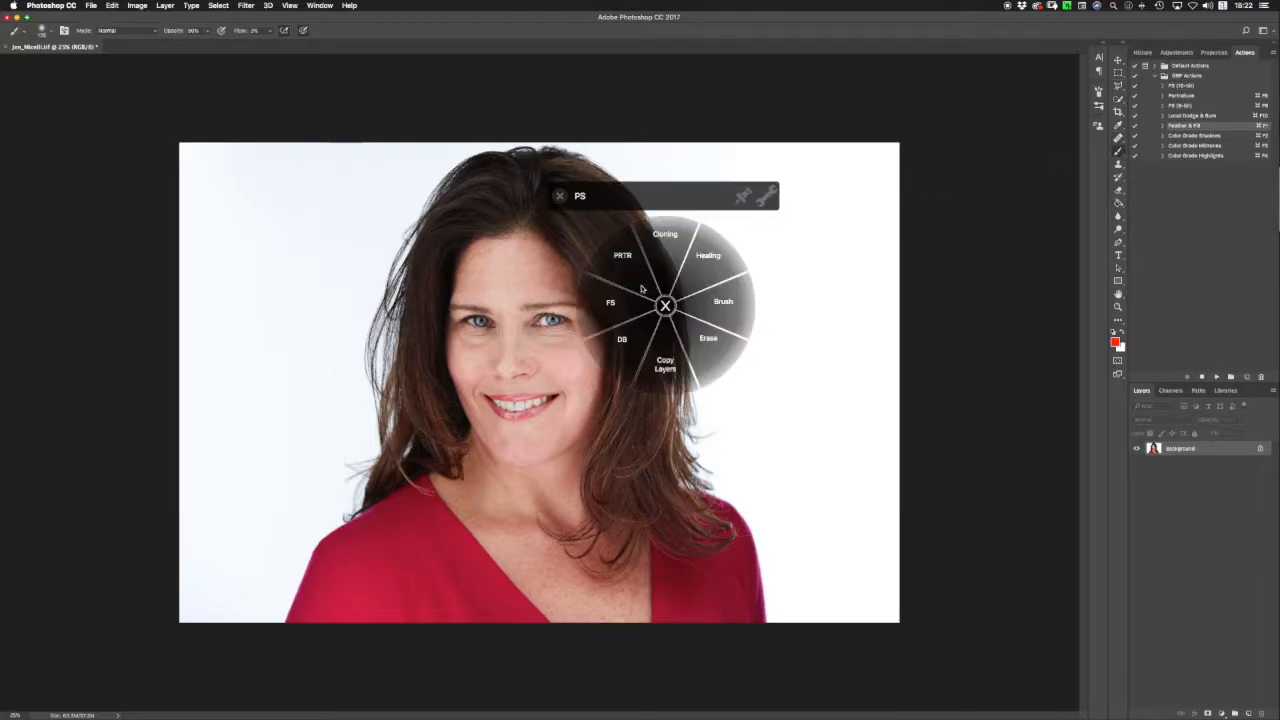
click(641, 267)
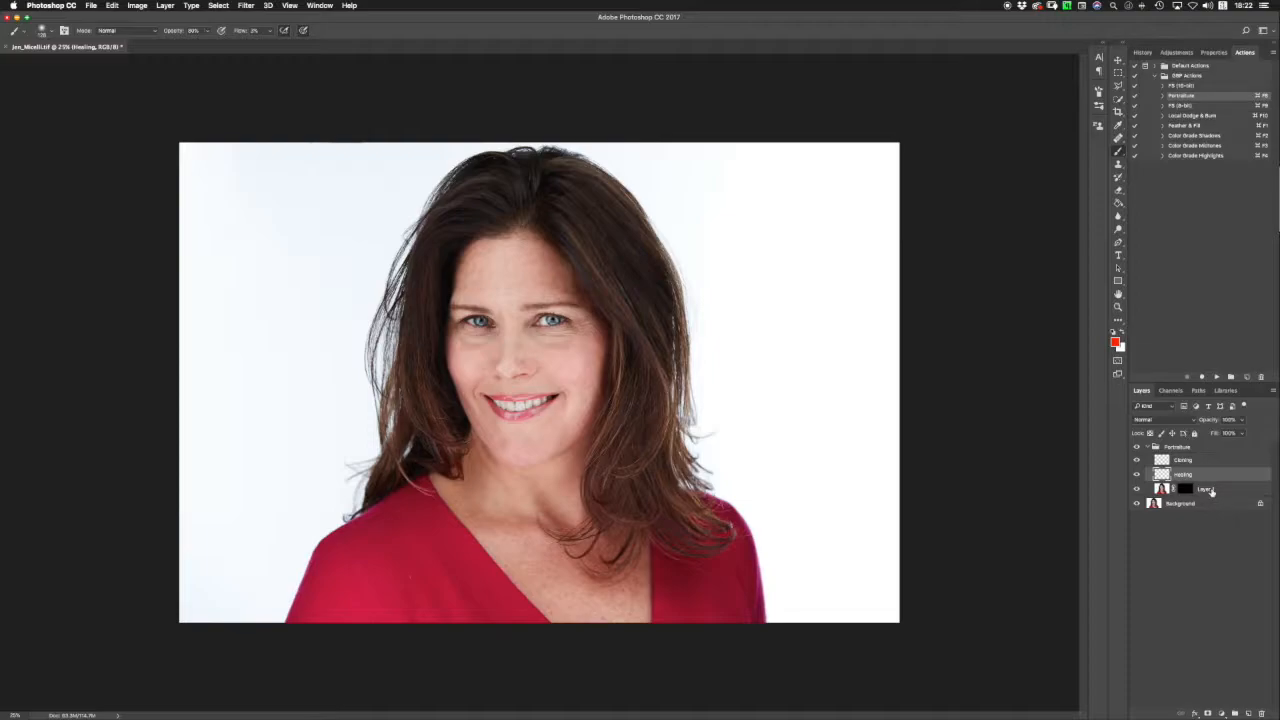
Activate the Healing layer in the Portraiture group and switch to the Healing Brush.
click(1205, 491)
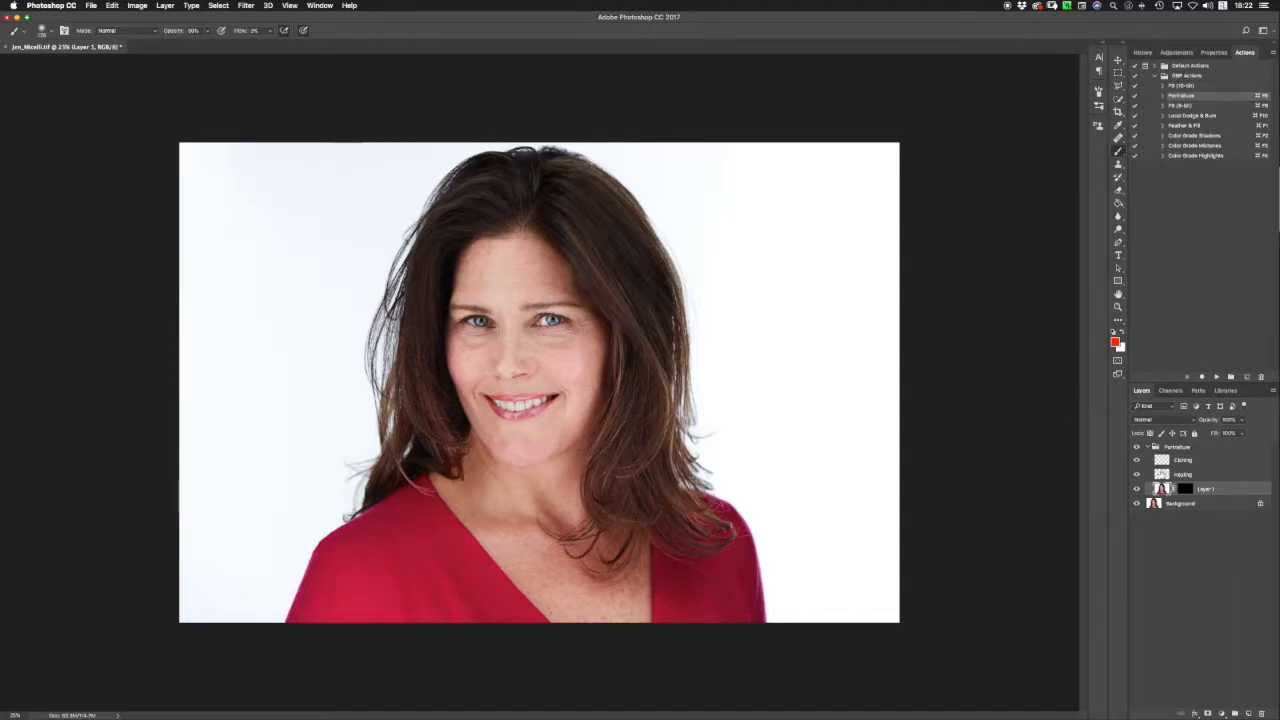
click(1164, 473)
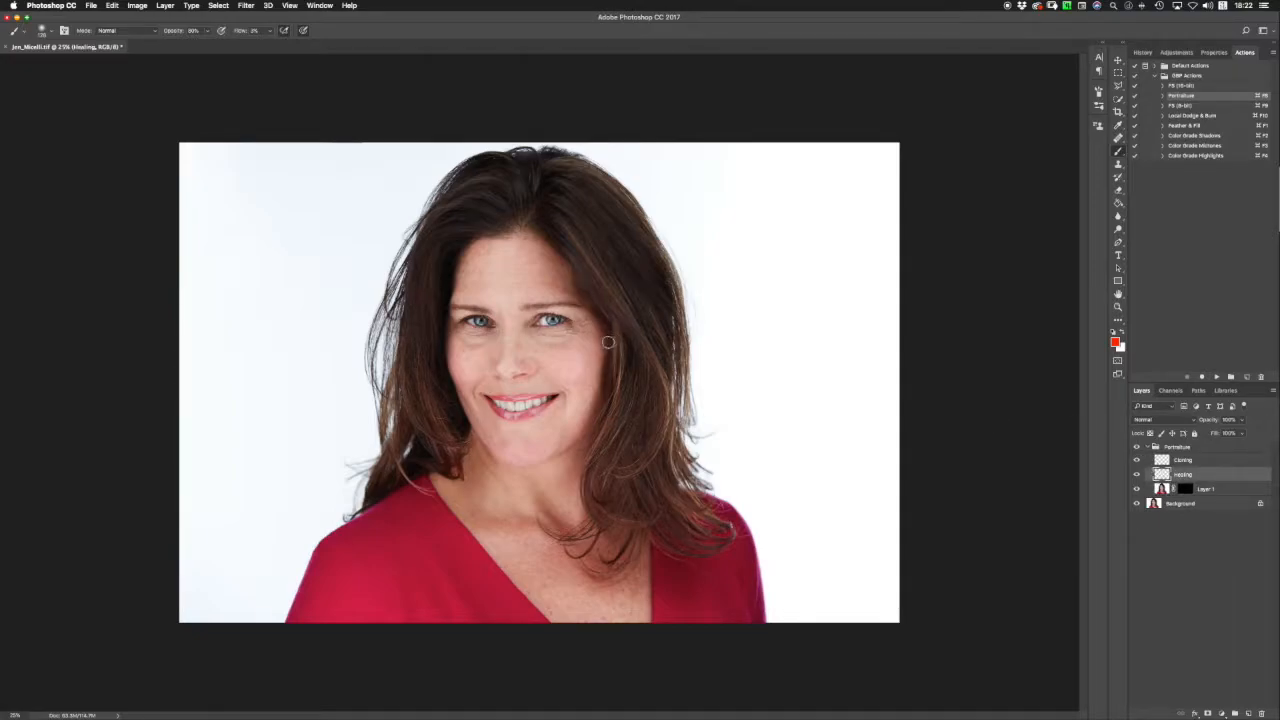
scroll(577, 350, up, 3)
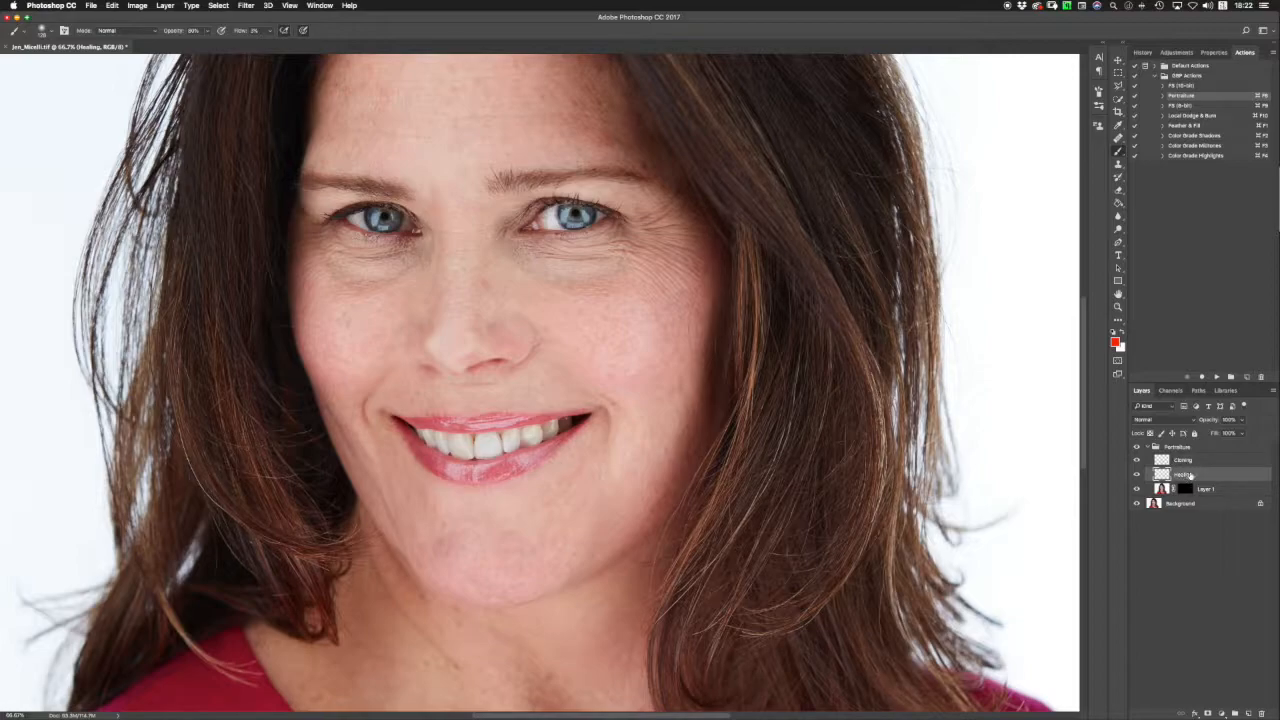
key(super+minus)
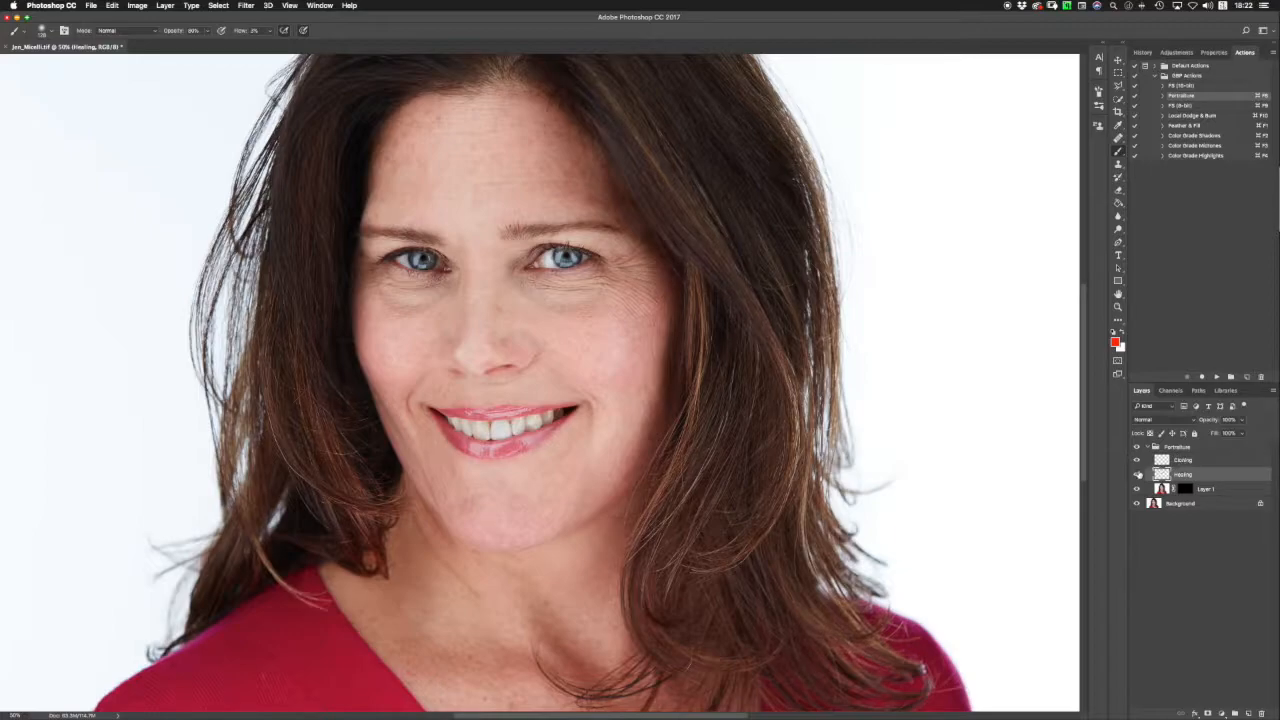
right_click(936, 507)
click(985, 474)
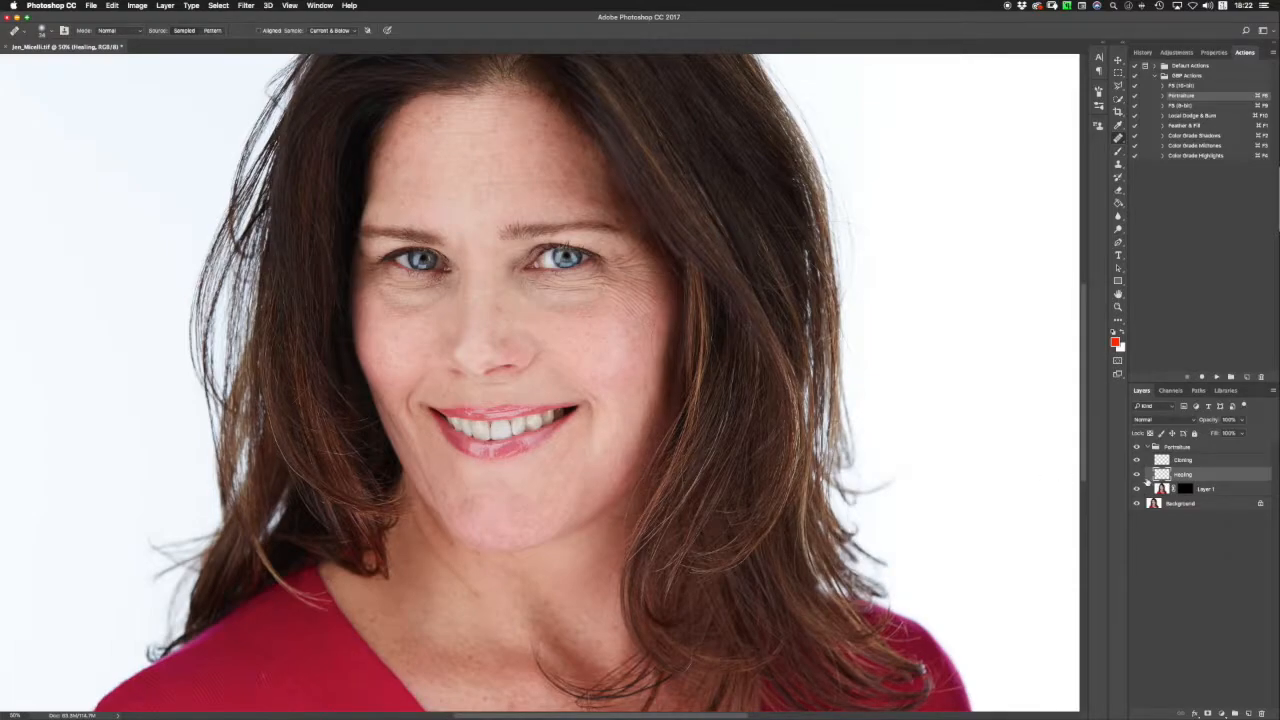
Heal the small blemishes on the upper forehead near the hairline, sampling clean skin nearby.
key(super+equal)
scroll(713, 330, up, 5)
scroll(713, 330, left, 4)
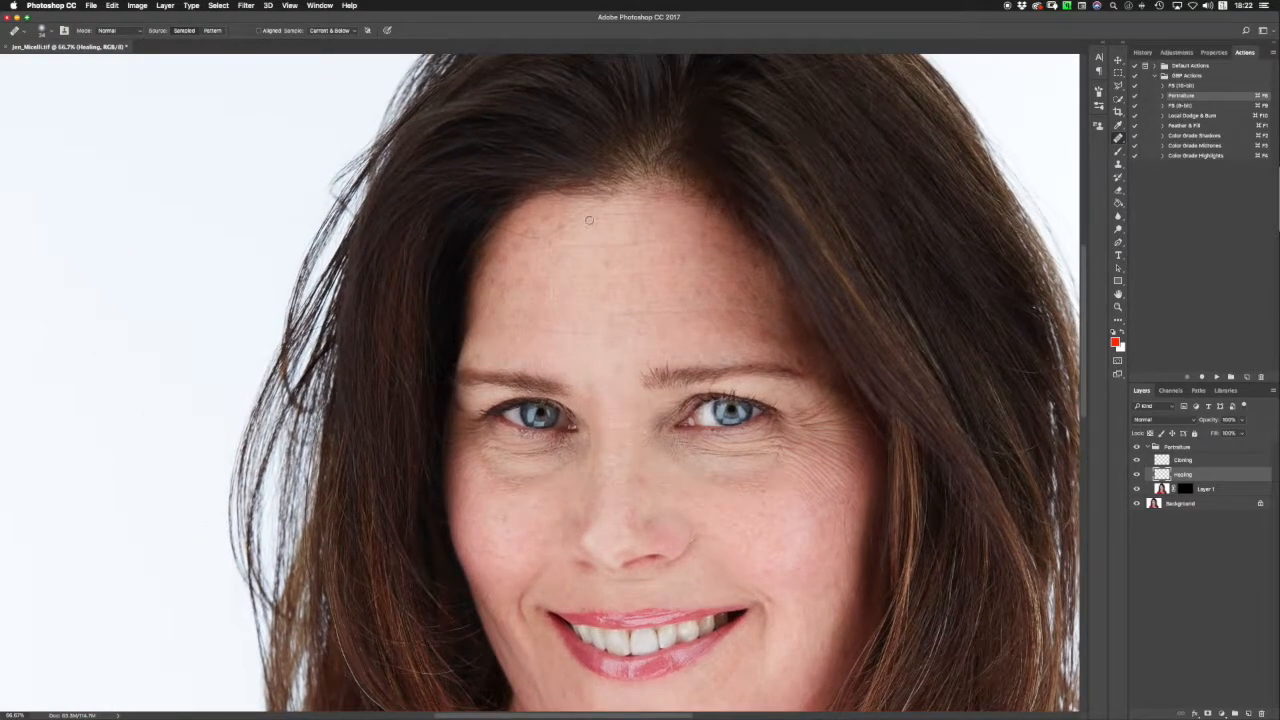
drag(597, 215, 607, 215)
alt+click(582, 225)
drag(556, 229, 564, 228)
click(545, 240)
Heal the blemishes on the image-right cheek, from beside the eye down toward the jaw.
scroll(610, 415, down, 5)
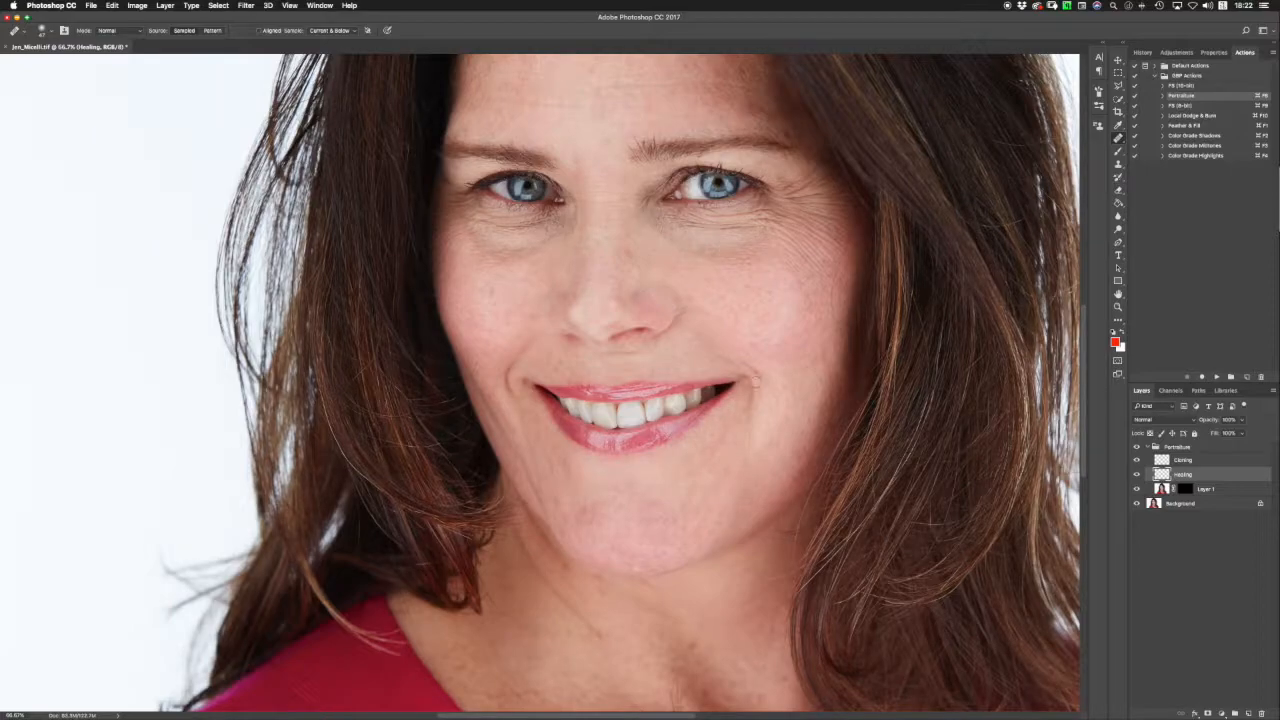
click(815, 334)
scroll(830, 283, up, 3)
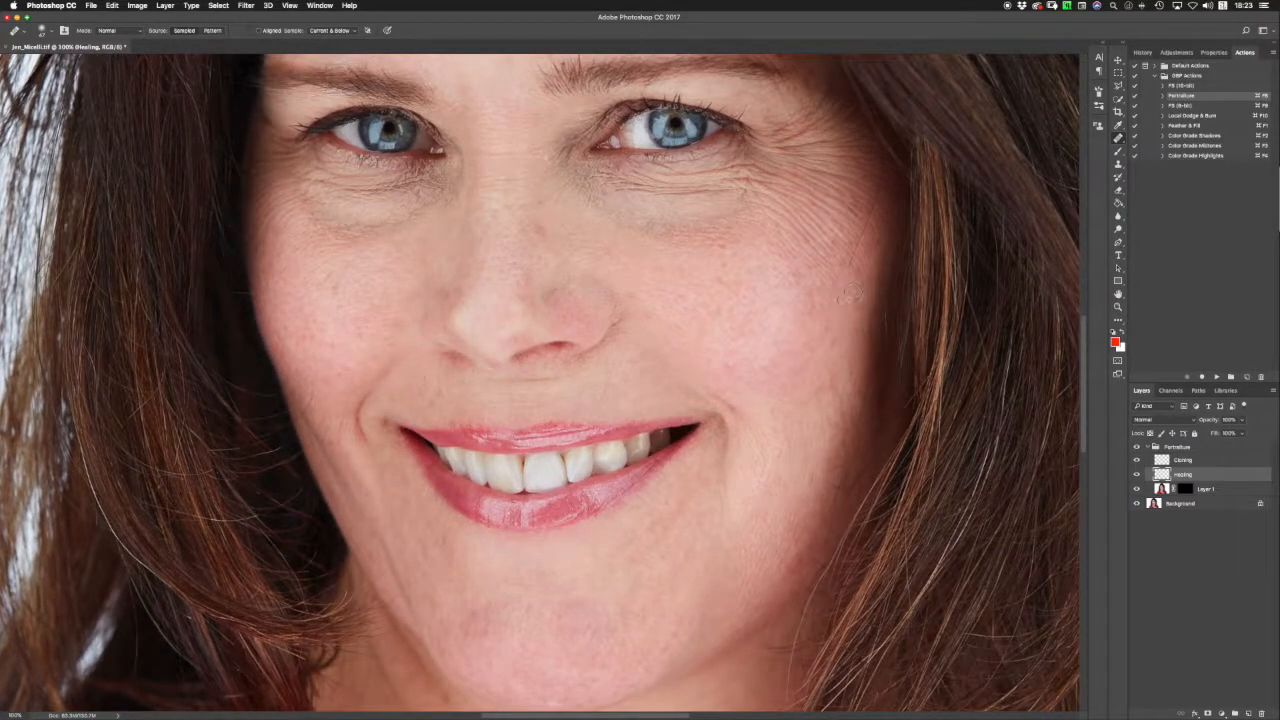
alt+click(855, 298)
click(860, 226)
scroll(800, 450, down, 5)
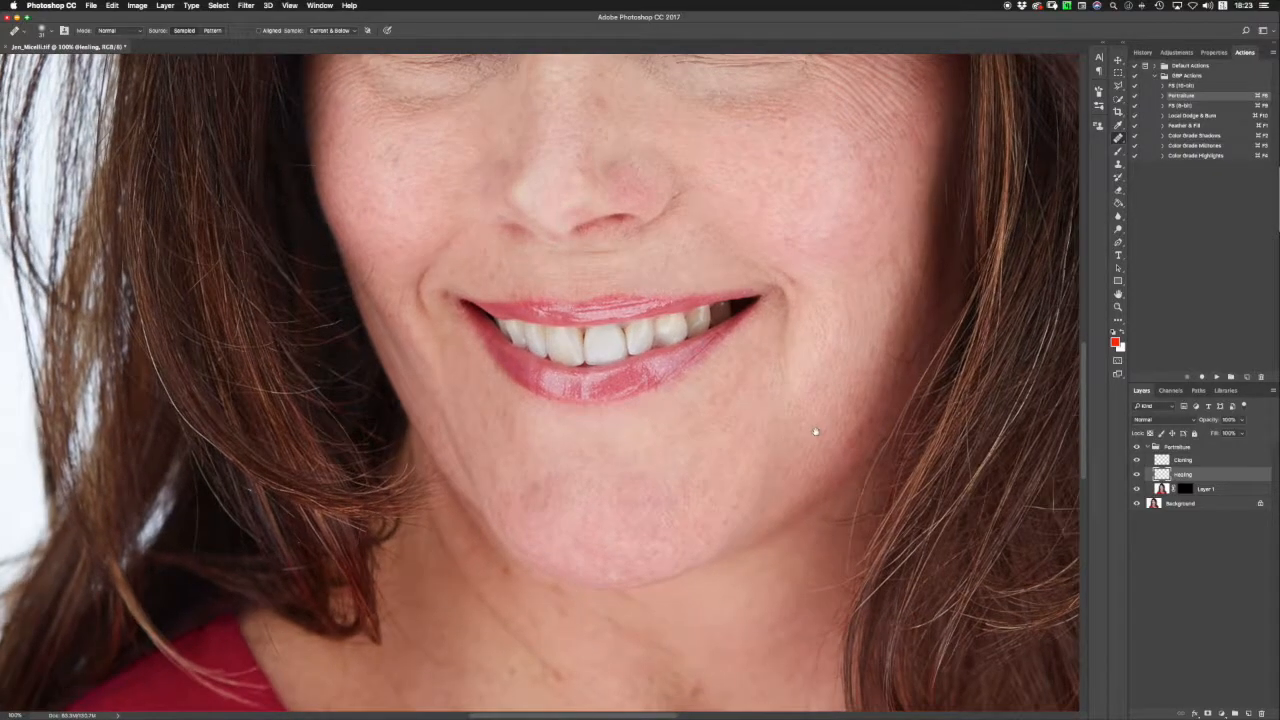
scroll(800, 420, right, 5)
scroll(800, 420, down, 1)
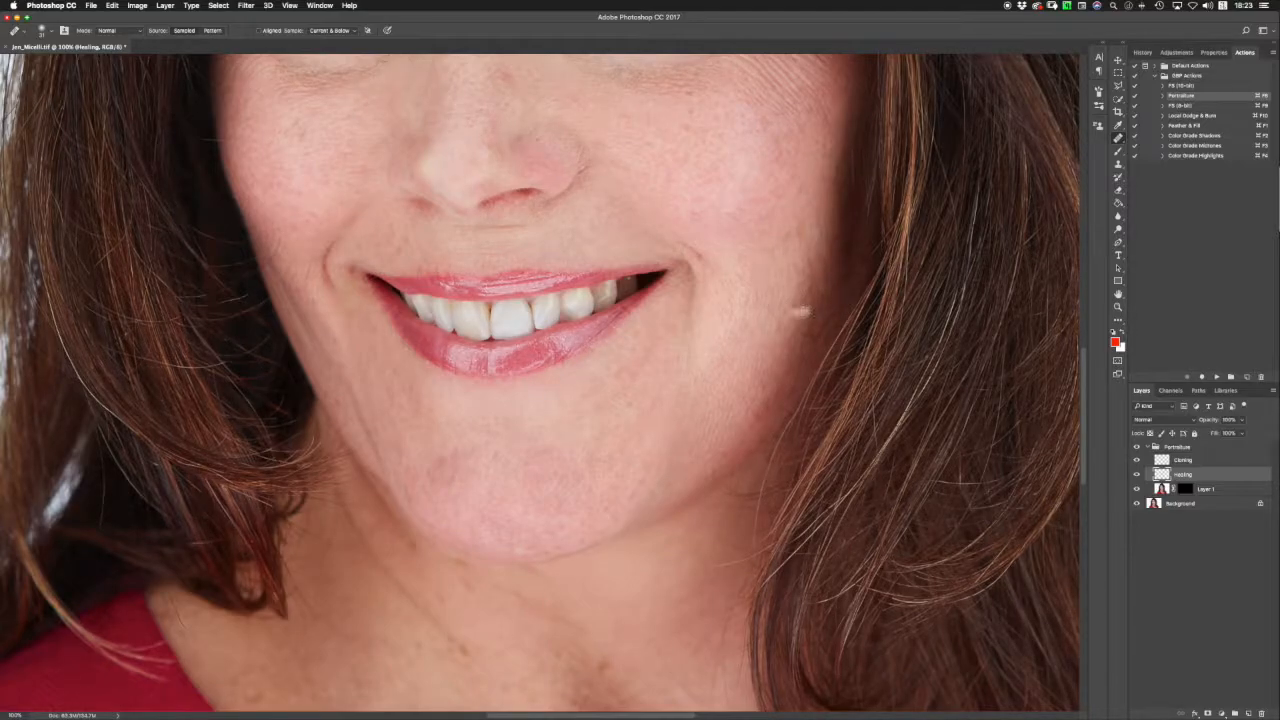
Heal the spots on the neck below the chin using the Healing Brush.
scroll(745, 371, down, 5)
scroll(745, 371, left, 4)
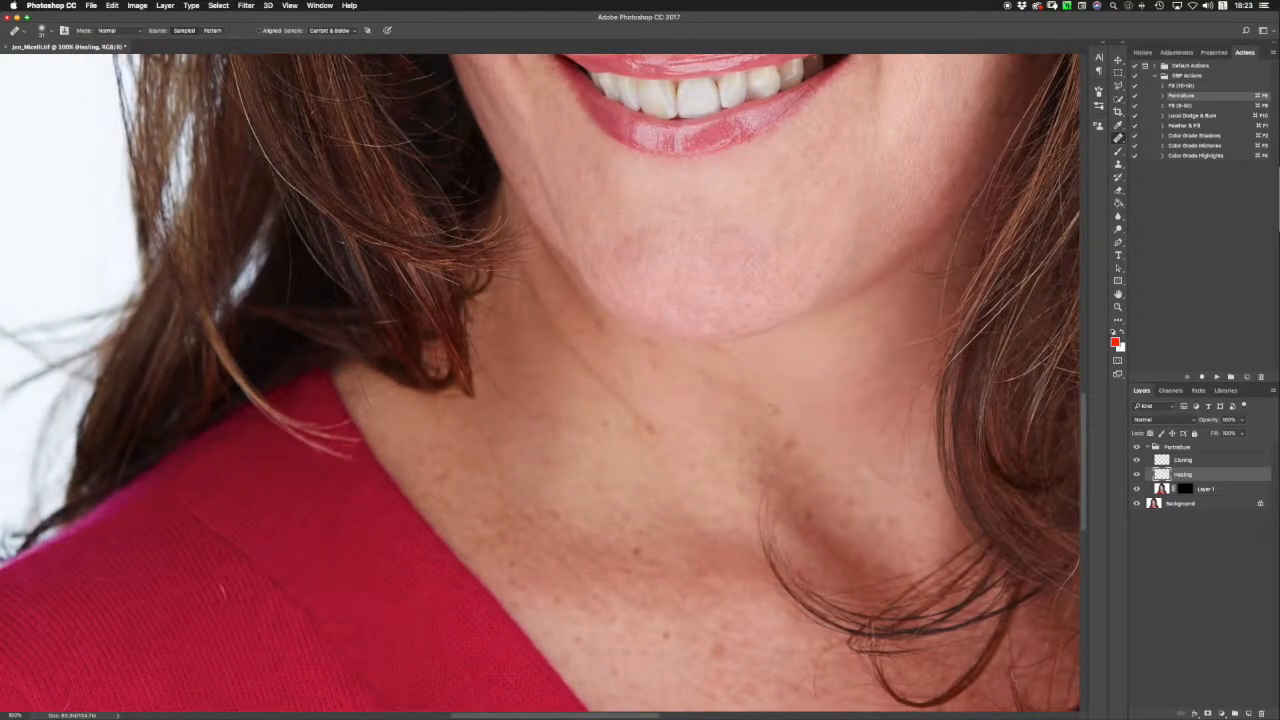
mouse_move(540, 360)
mouse_down()
mouse_move(586, 378)
mouse_move(572, 378)
mouse_up()
scroll(700, 525, down, 5)
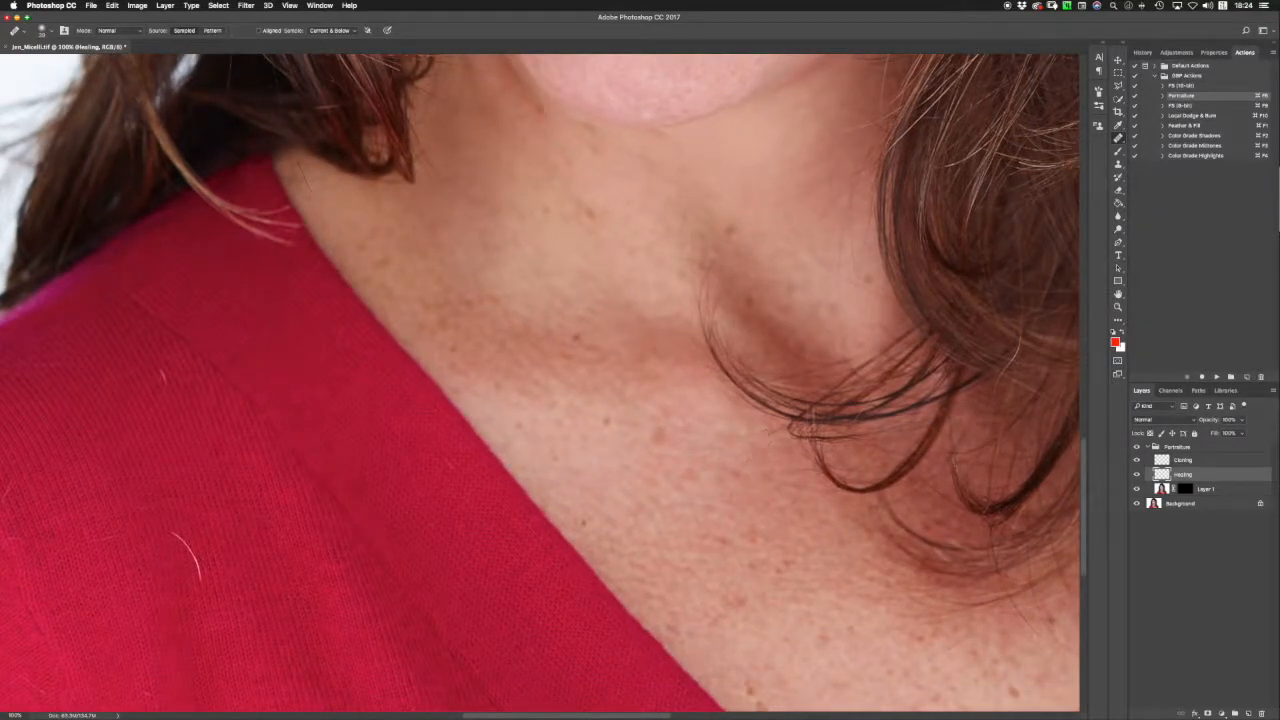
Heal away the stray hairs and lint on the image-left side of the red sweater.
scroll(760, 530, left, 5)
scroll(760, 530, down, 2)
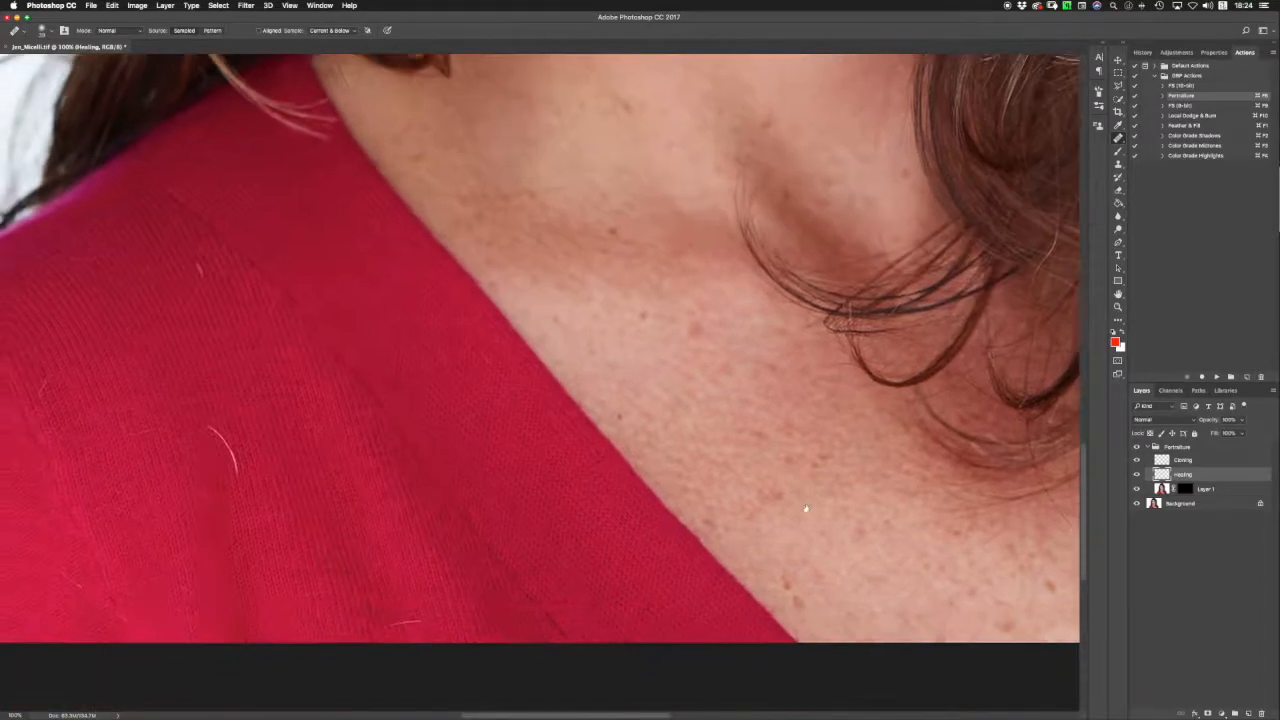
drag(441, 474, 429, 449)
alt+click(419, 311)
drag(401, 264, 408, 287)
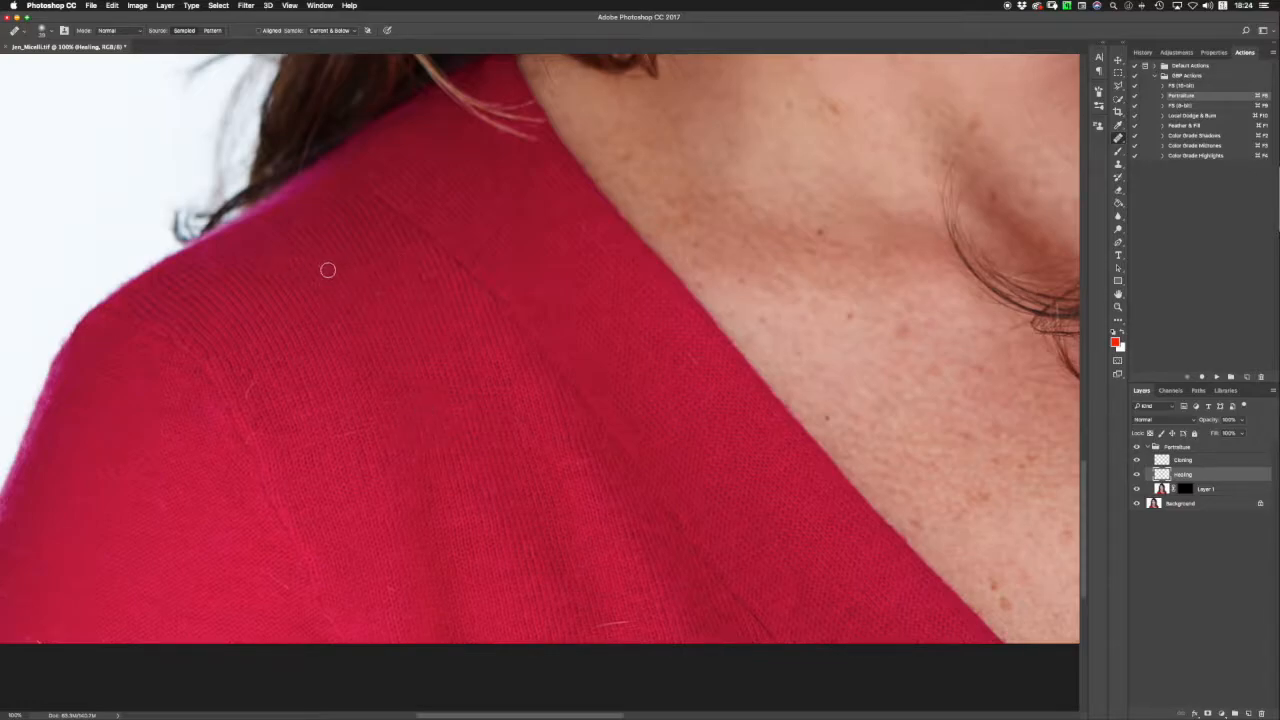
drag(258, 394, 246, 388)
drag(626, 618, 604, 624)
alt+click(388, 570)
drag(686, 561, 455, 567)
Examine the healed portrait at several magnifications, checking the hair, shoulder, face and under-eye skin.
scroll(657, 500, right, 15)
scroll(680, 466, right, 3)
scroll(551, 534, up, 15)
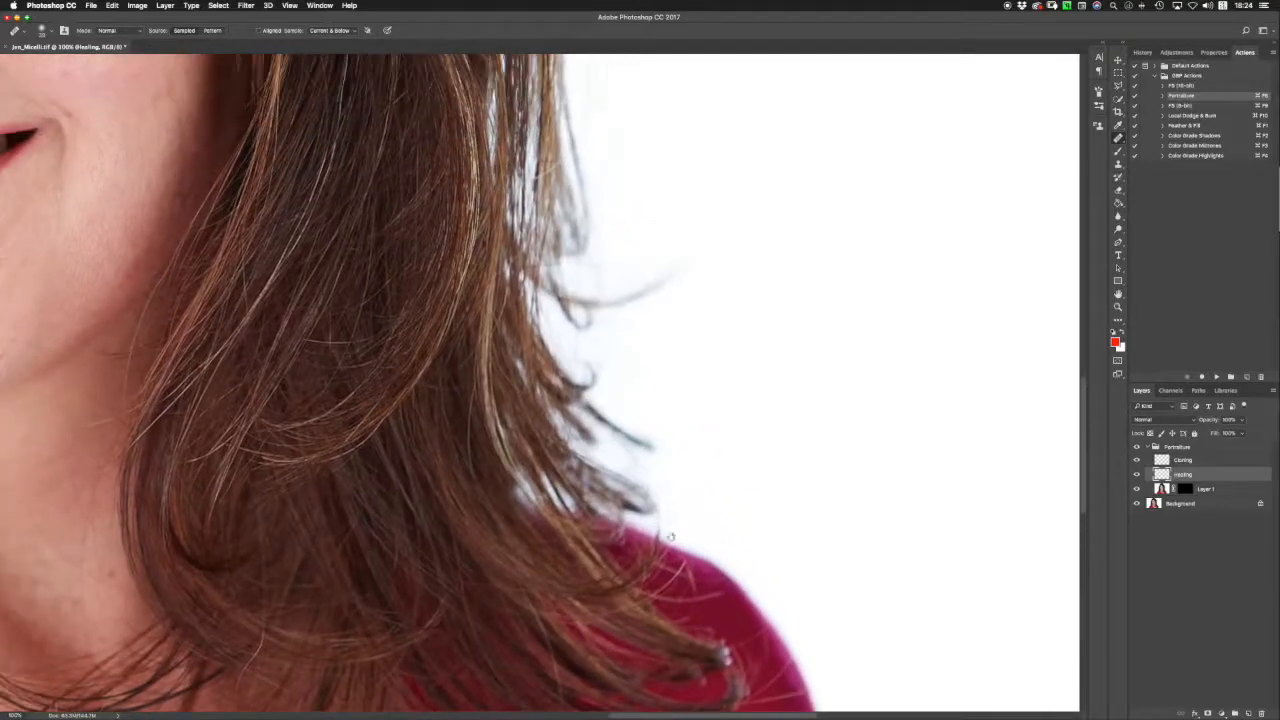
drag(420, 312, 680, 557)
key(super+minus)
key(super+minus)
key(super+minus)
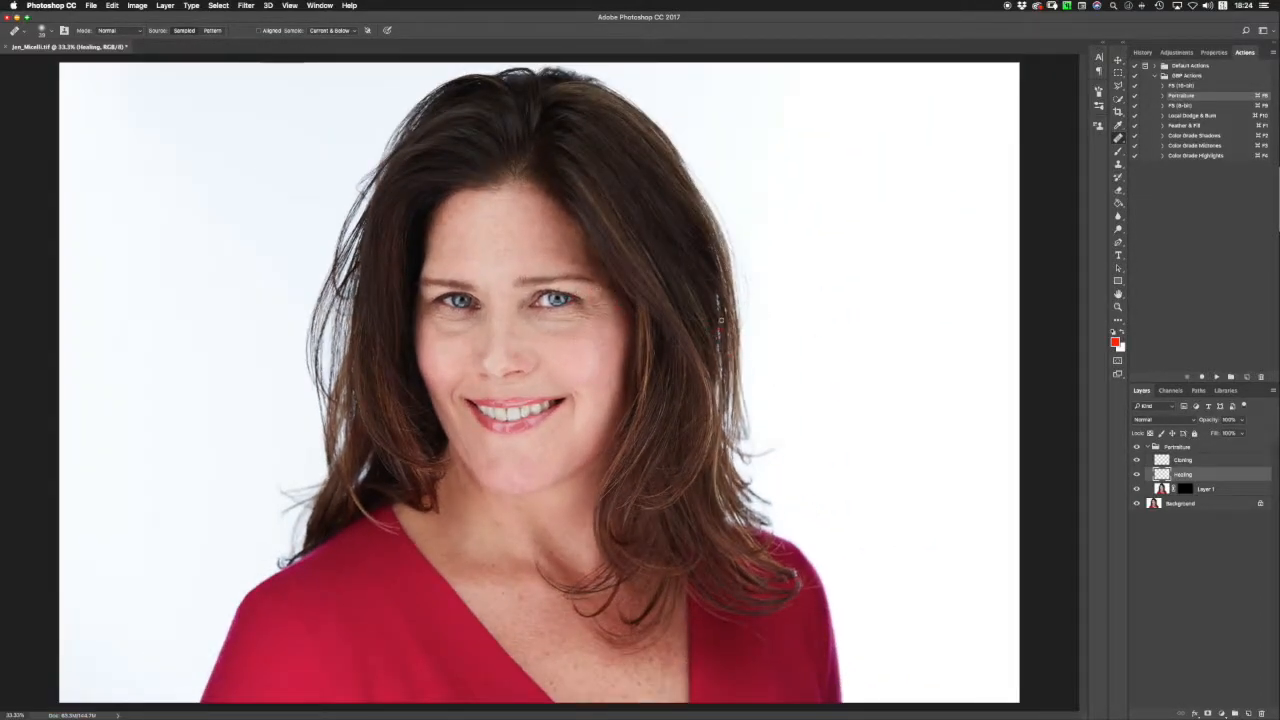
key(super+plus)
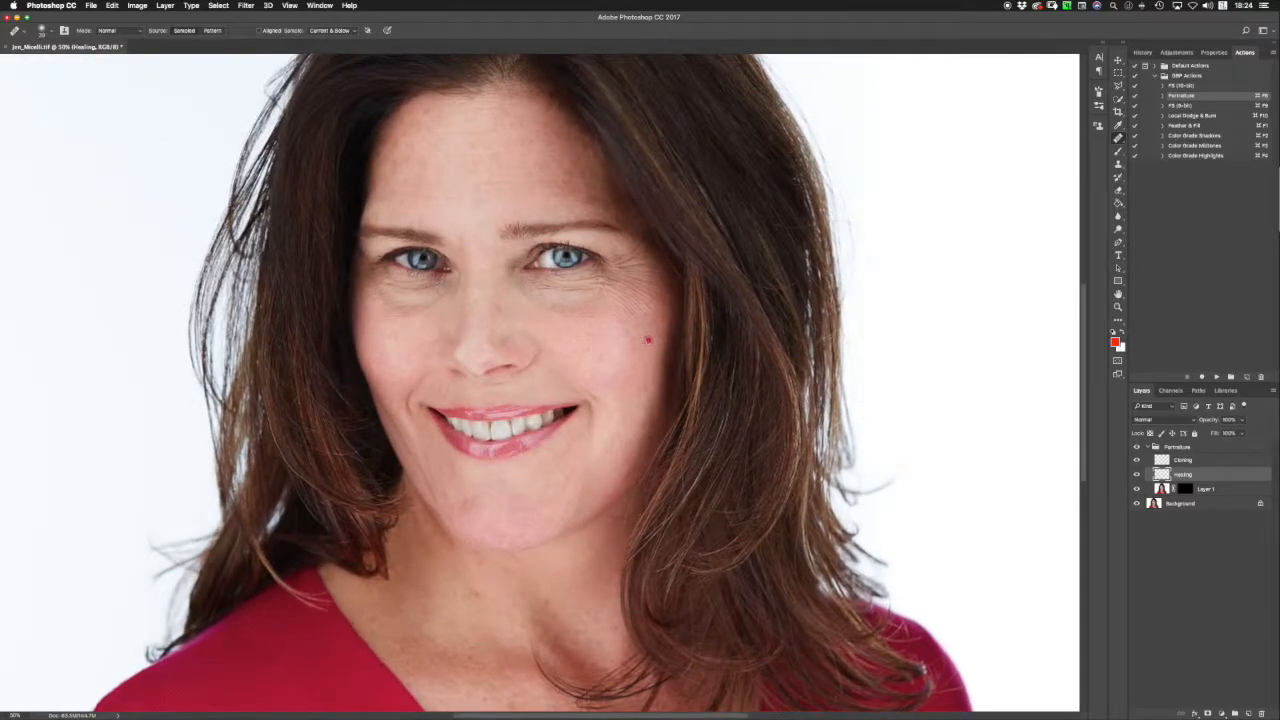
key(super+plus)
key(super+minus)
key(super+plus)
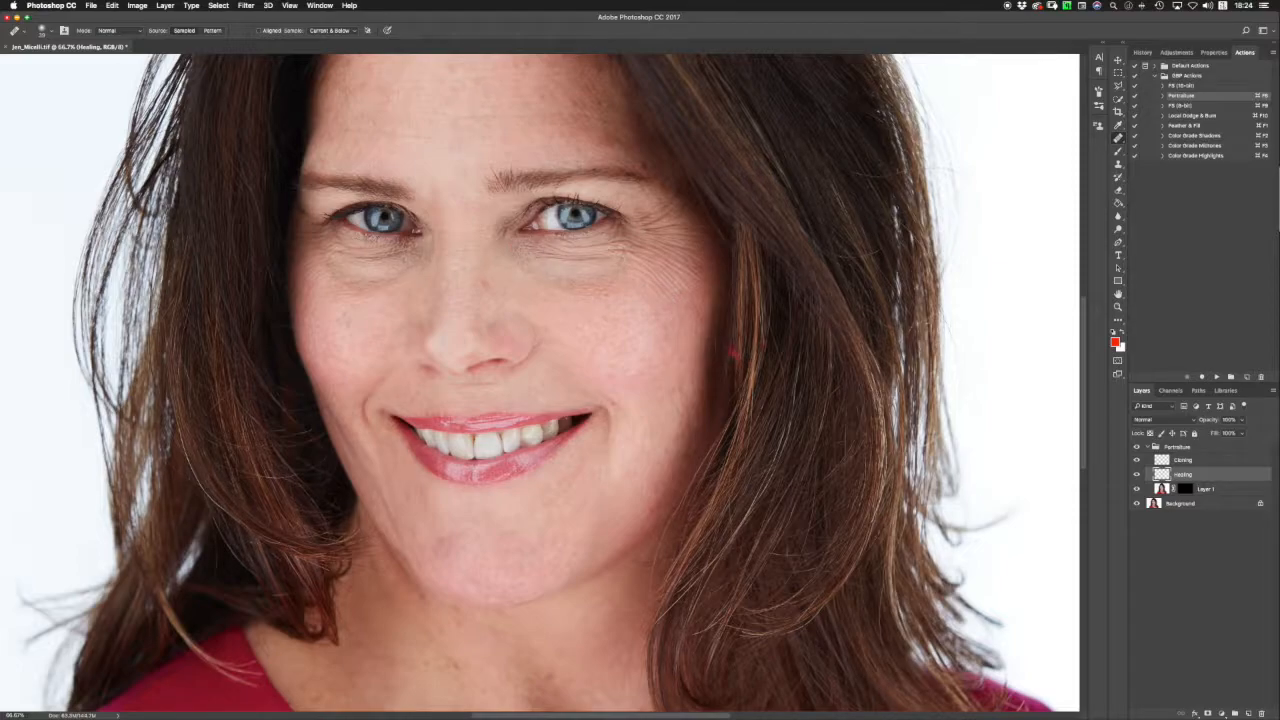
key(super+minus)
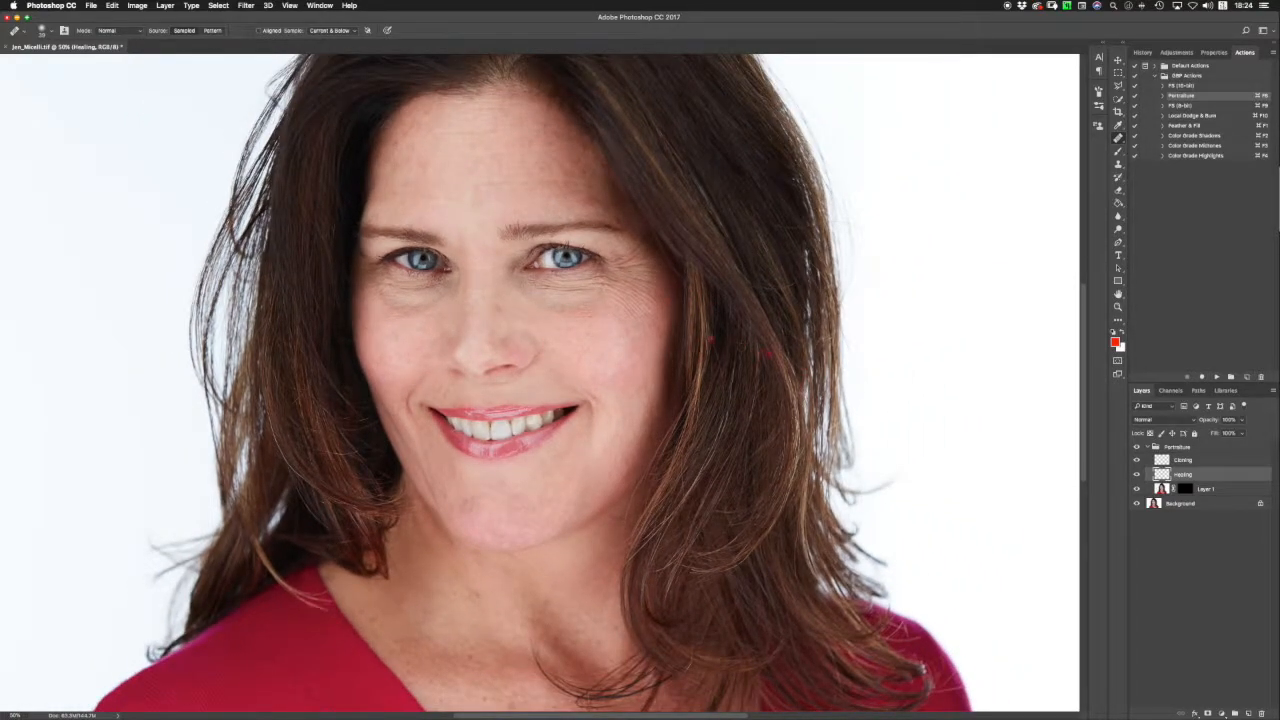
key(super+minus)
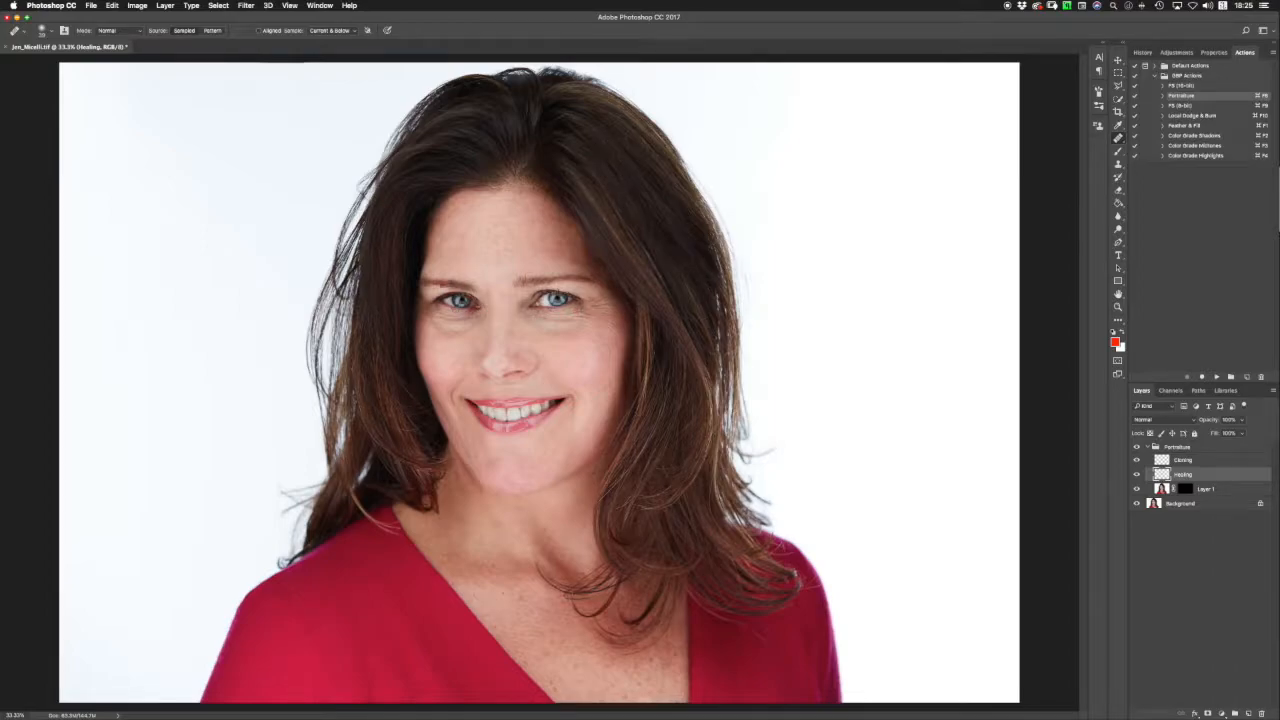
click(433, 328)
key(super+plus)
key(super+plus)
key(super+plus)
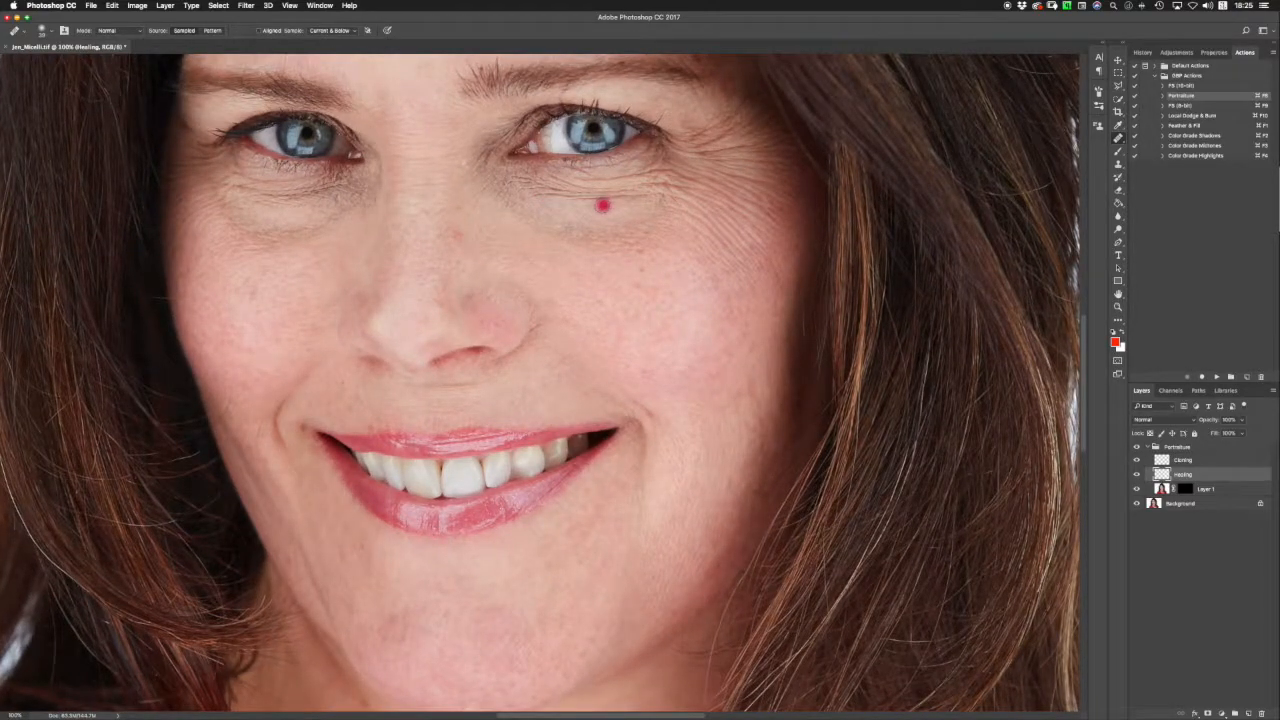
key(super+minus)
key(super+minus)
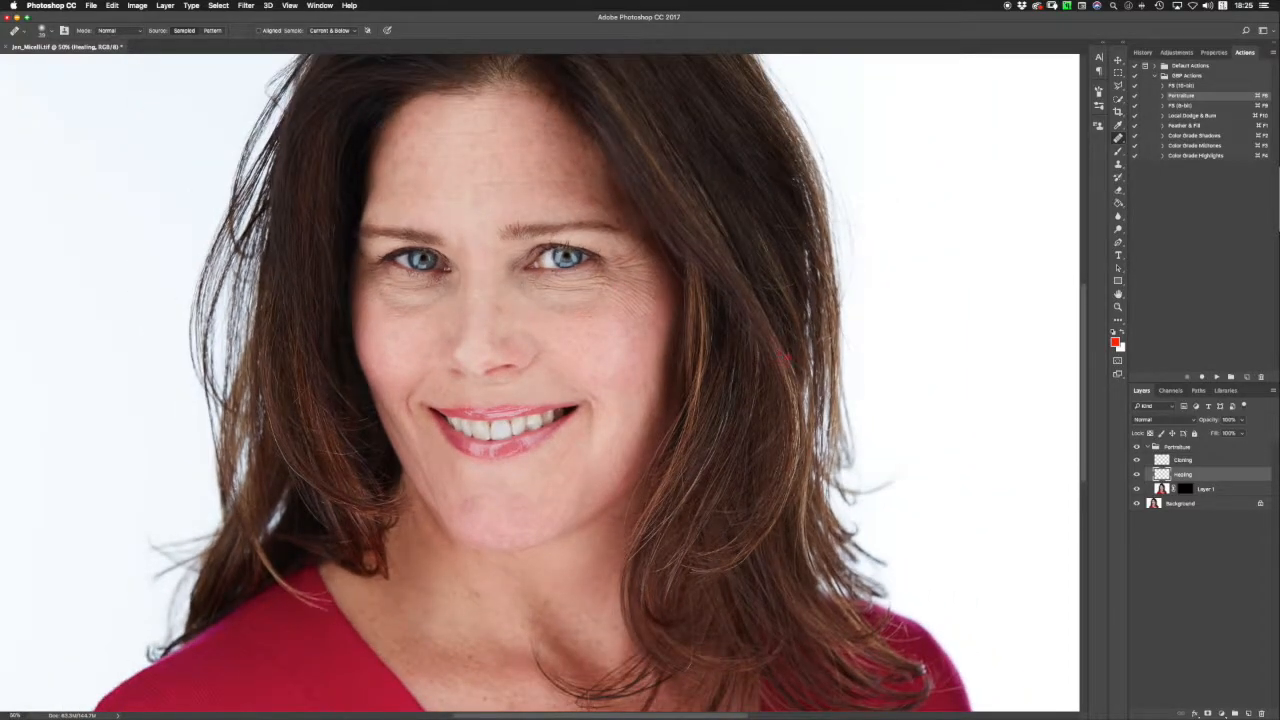
Stamp a merged copy of the layers above the Portraiture group and run the 8-bit Frequency Separation action on it.
click(1175, 447)
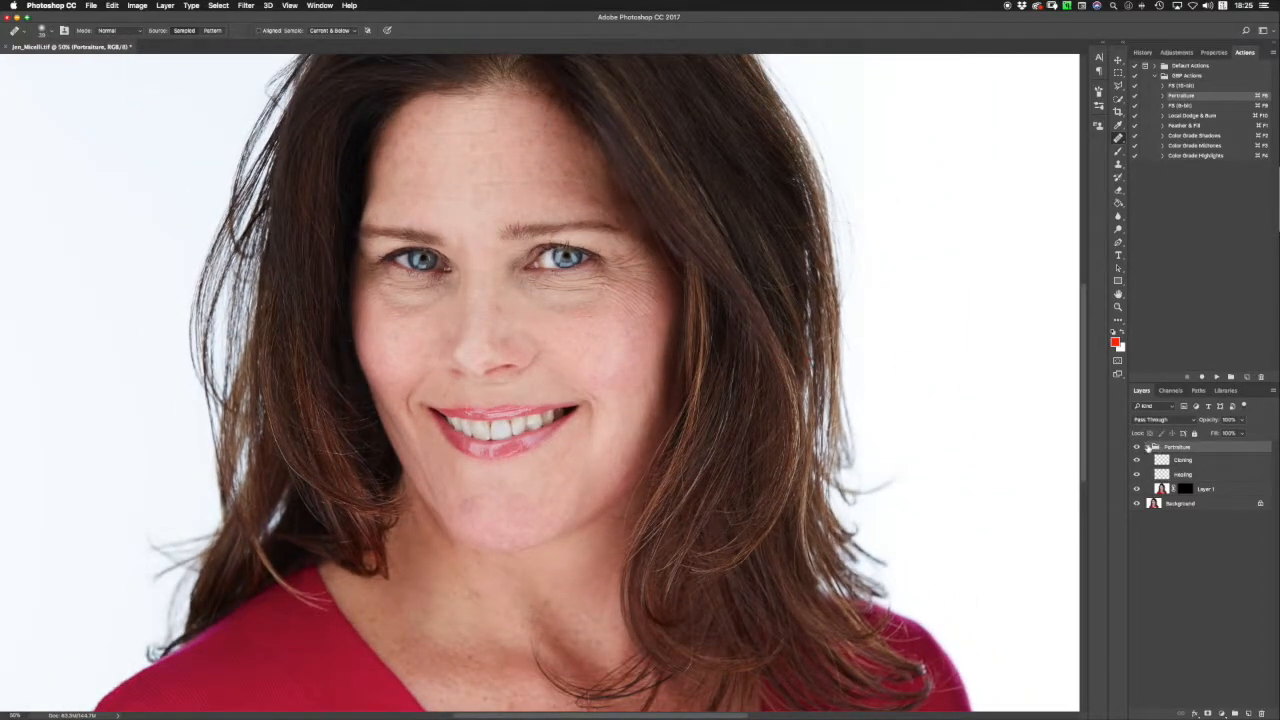
key(super+minus)
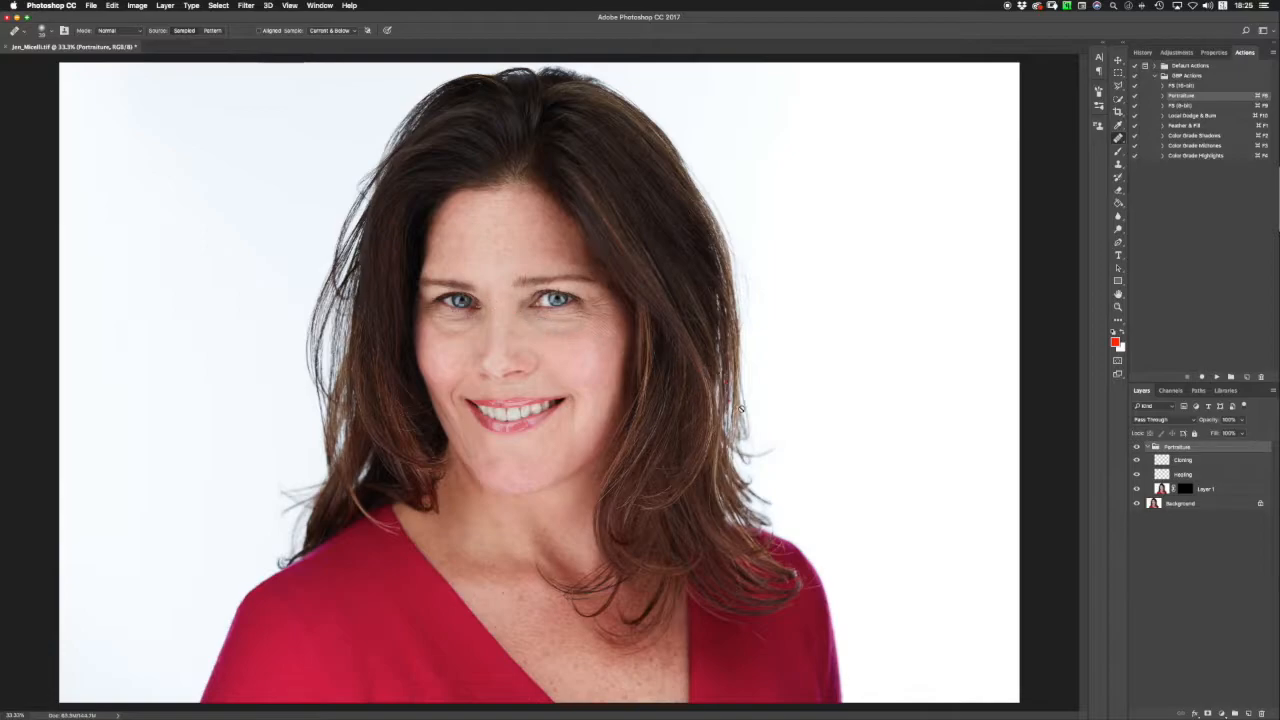
right_click(578, 413)
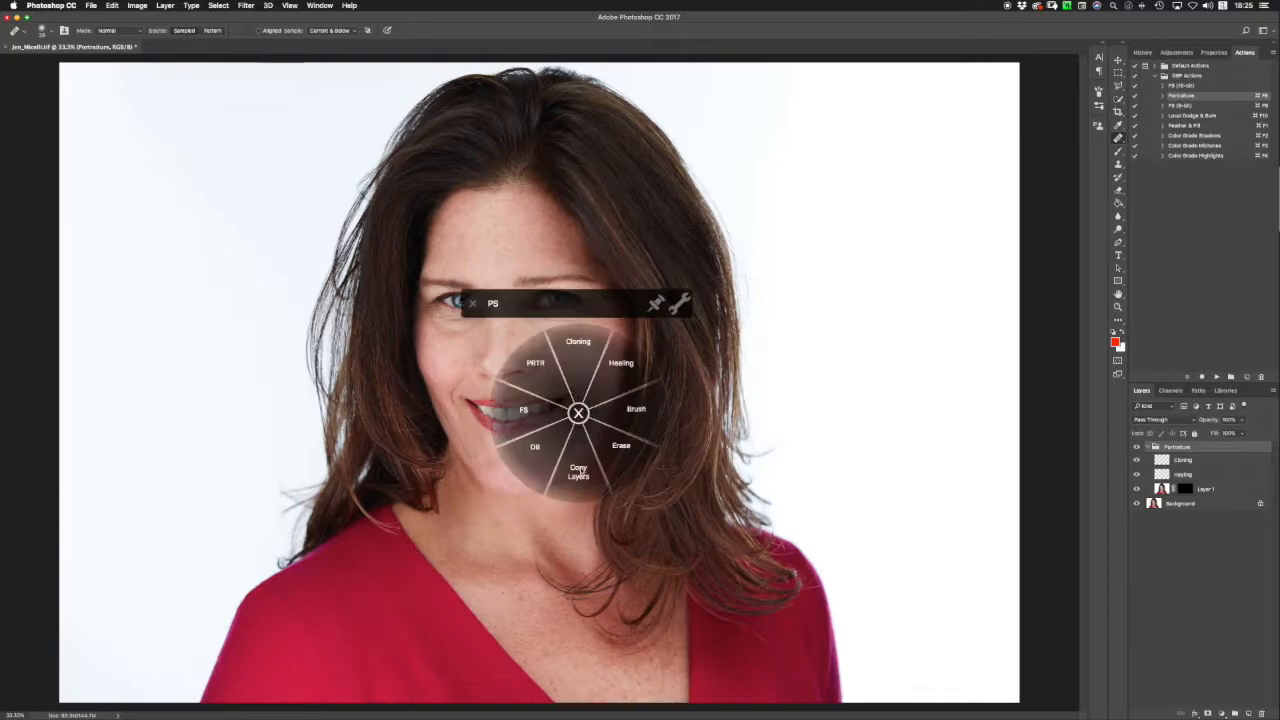
click(578, 470)
right_click(578, 460)
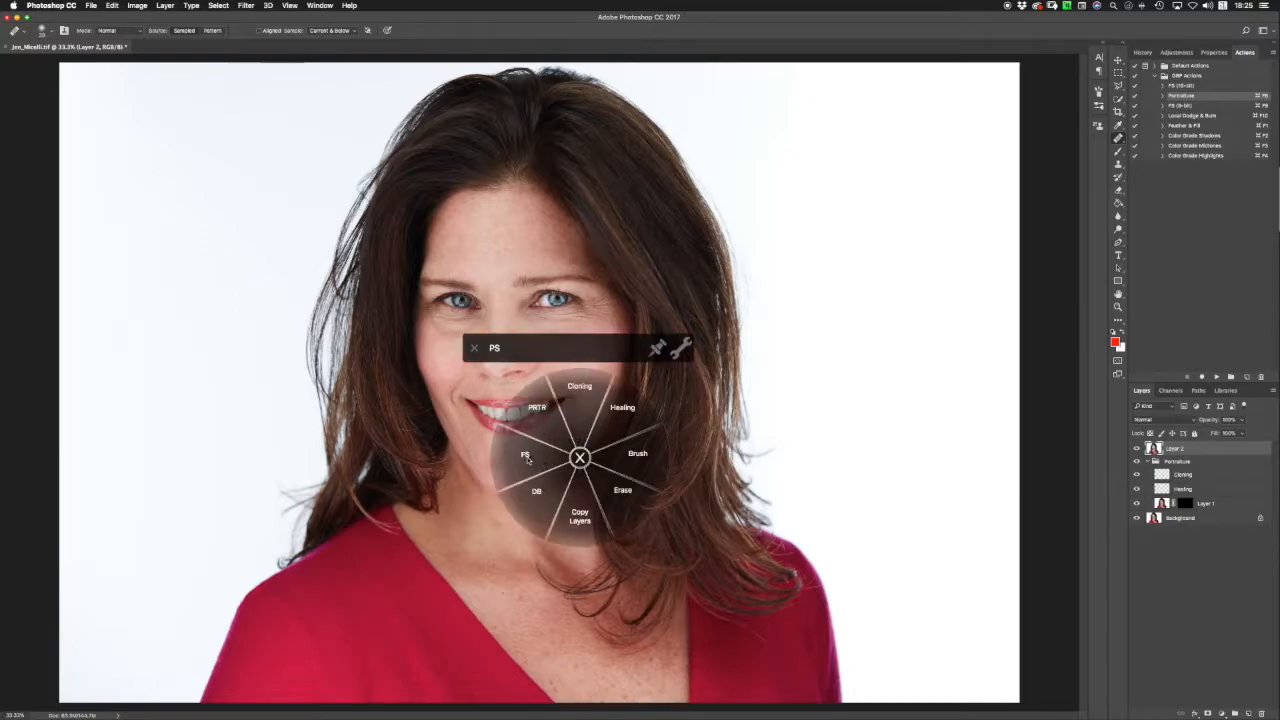
click(529, 463)
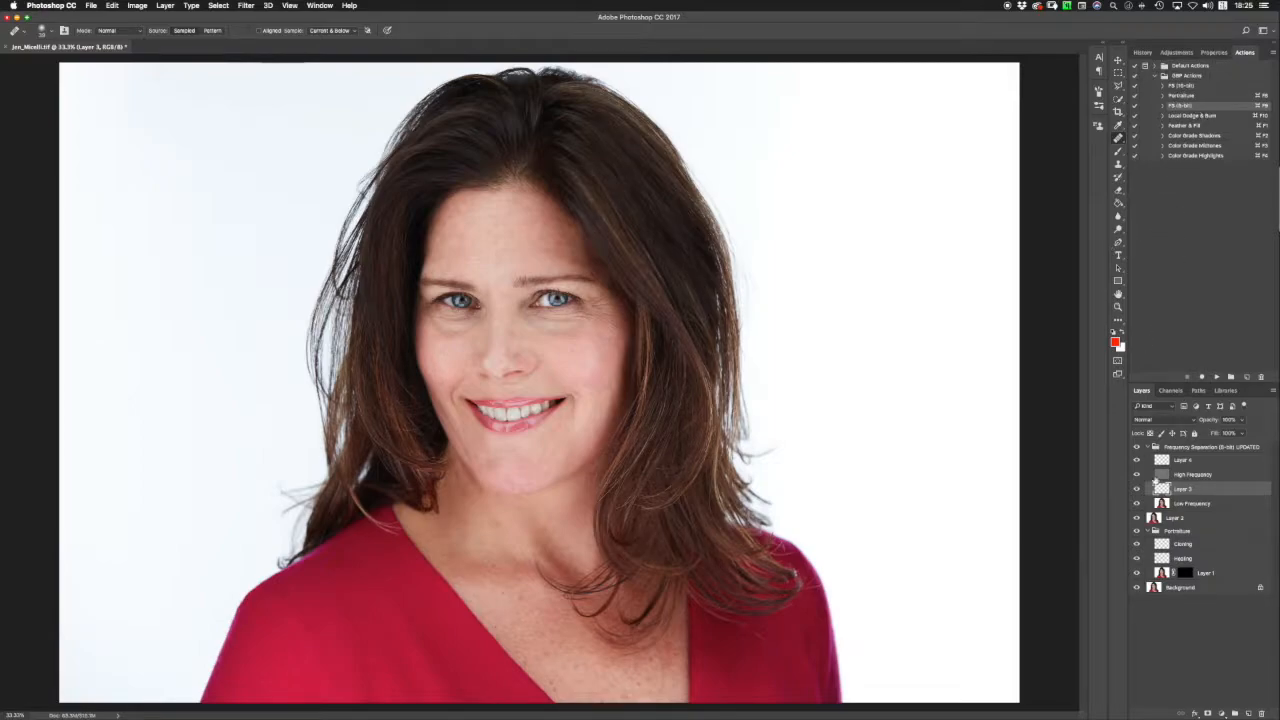
Remove the Portraiture group and Layer 2 from between the Frequency Separation group and the Background.
click(1185, 531)
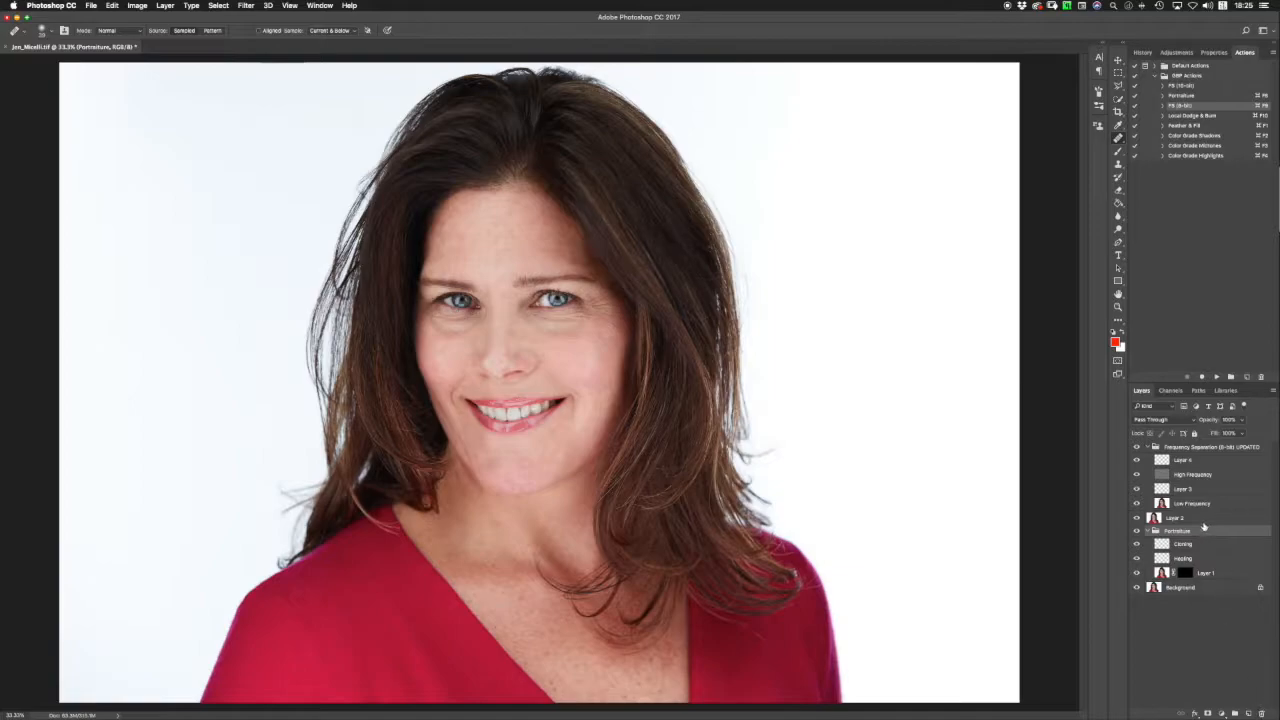
drag(1205, 523, 1261, 712)
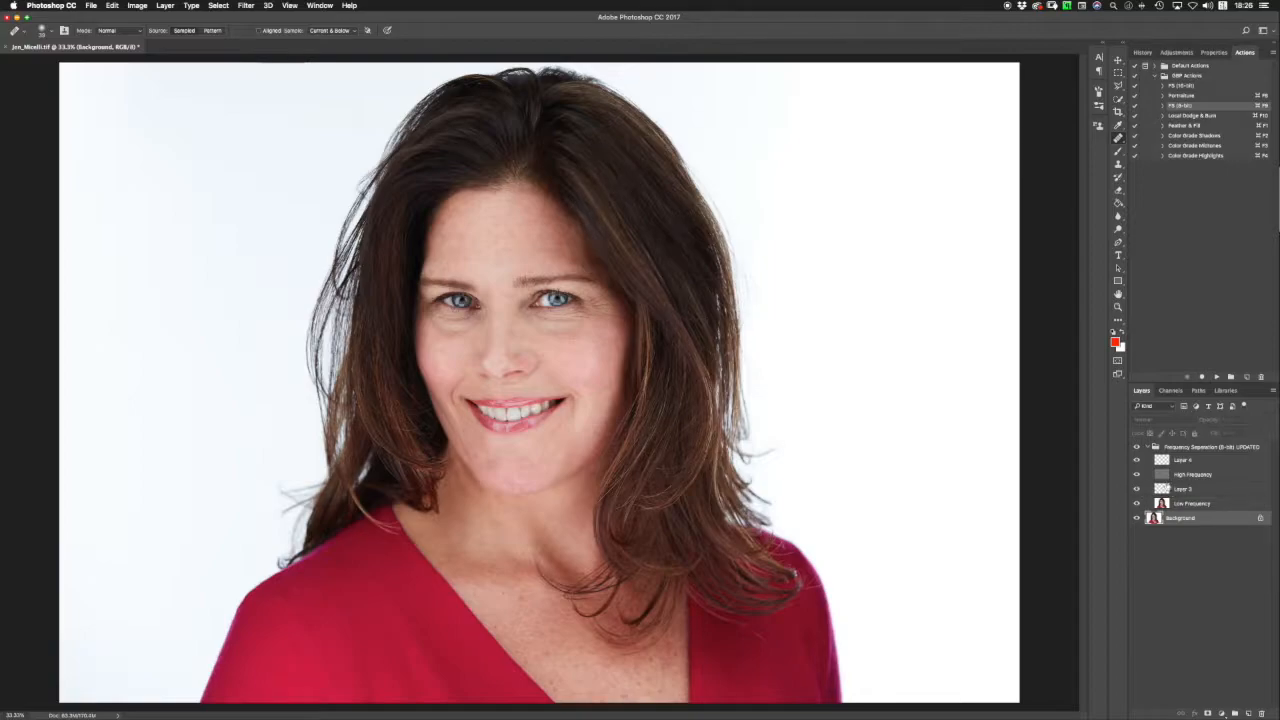
Examine the skin texture and tones around and beneath both eyes at 200% magnification.
key(super+equal)
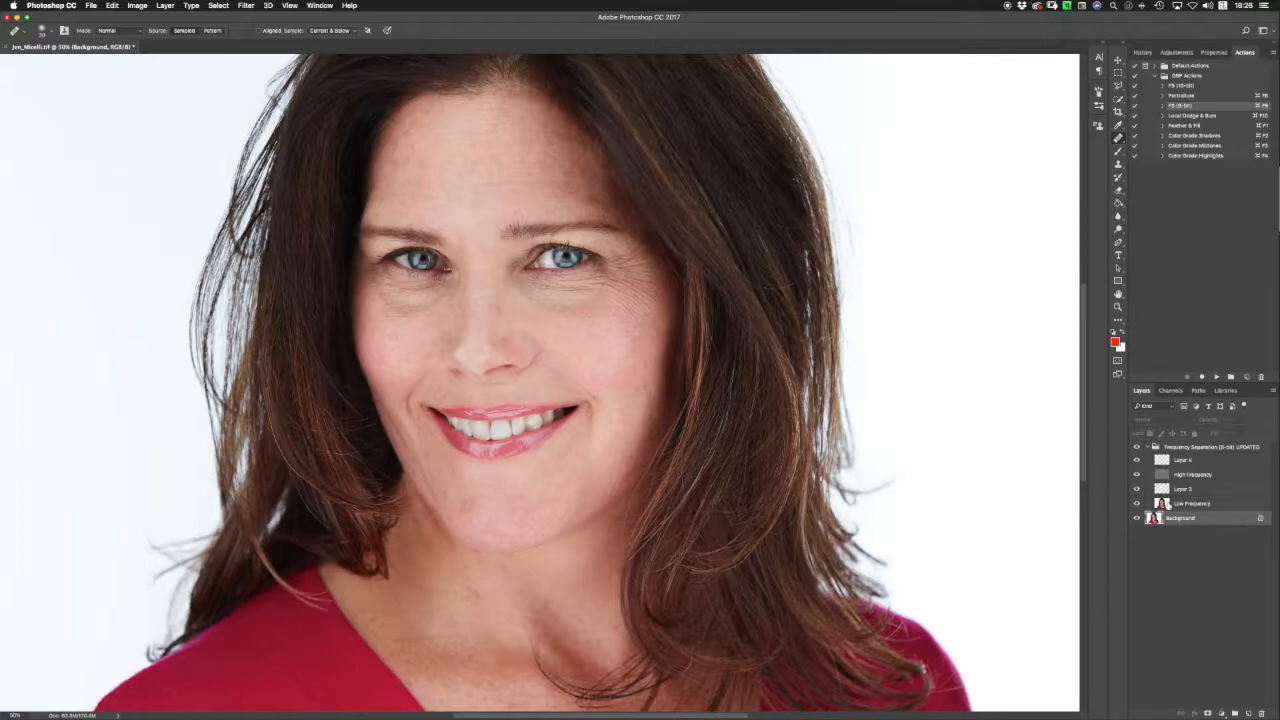
key(super+equal)
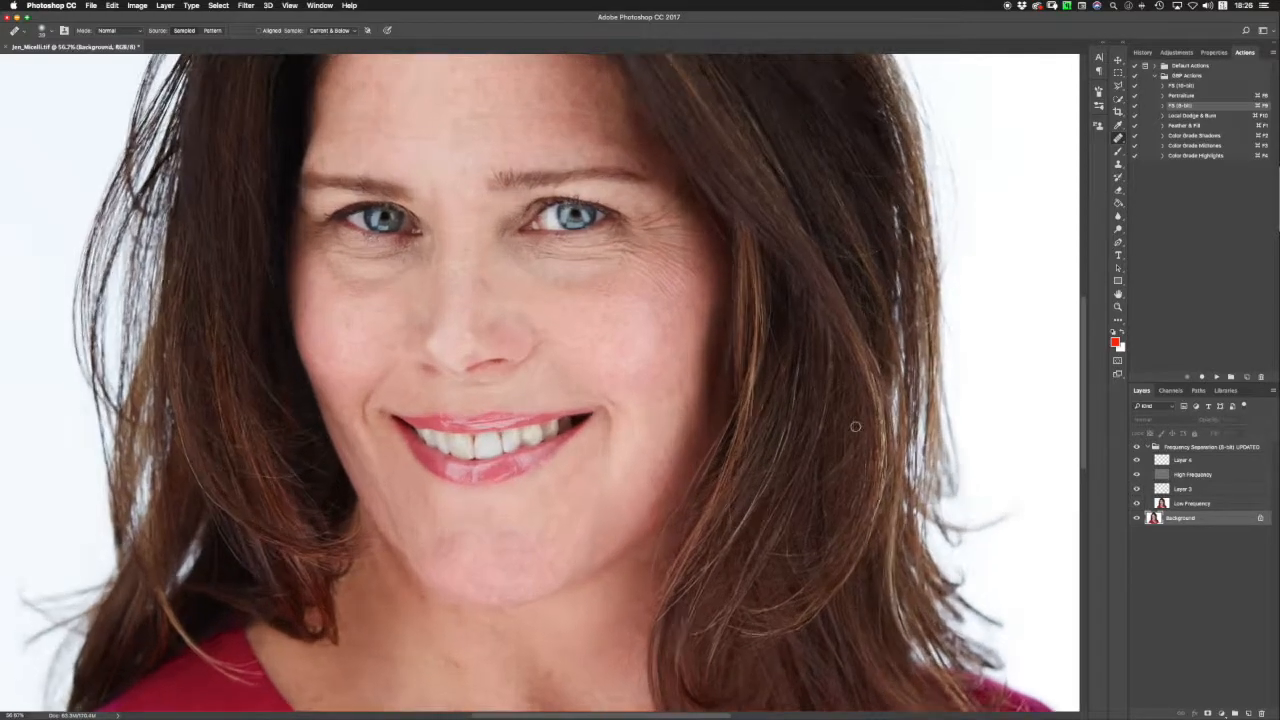
drag(651, 391, 907, 611)
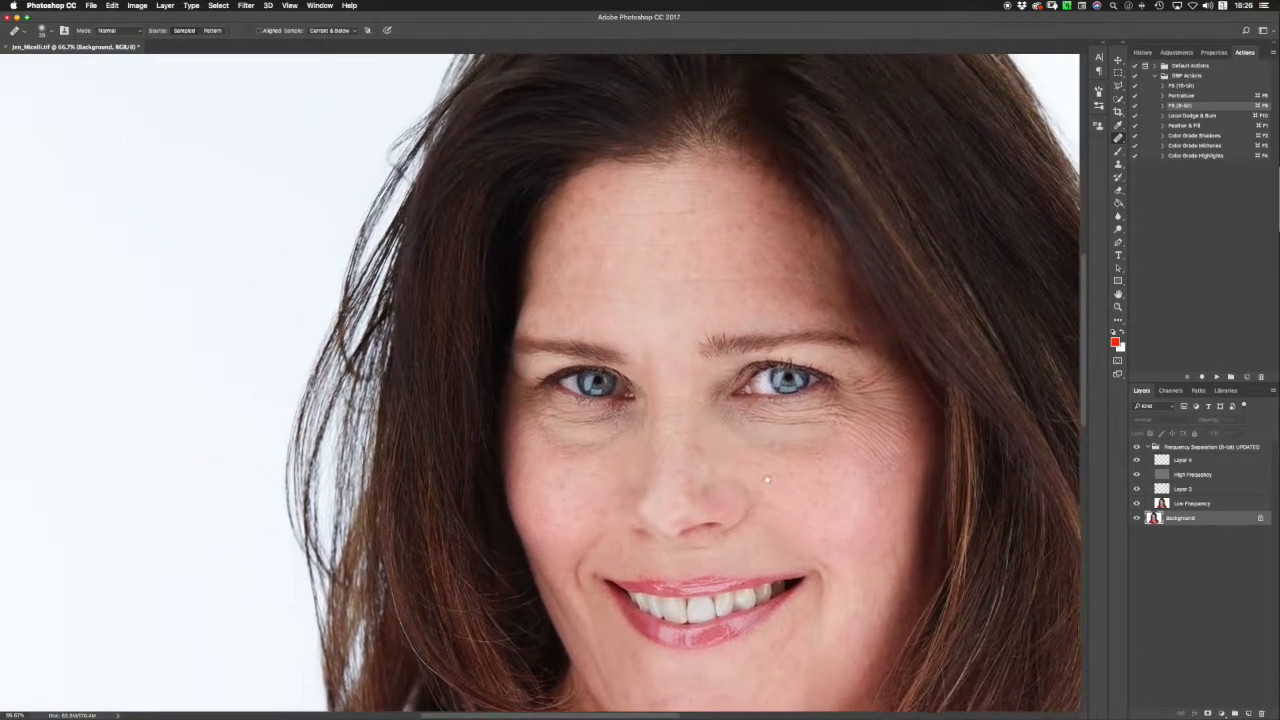
key(super+equal)
scroll(903, 457, right, 5)
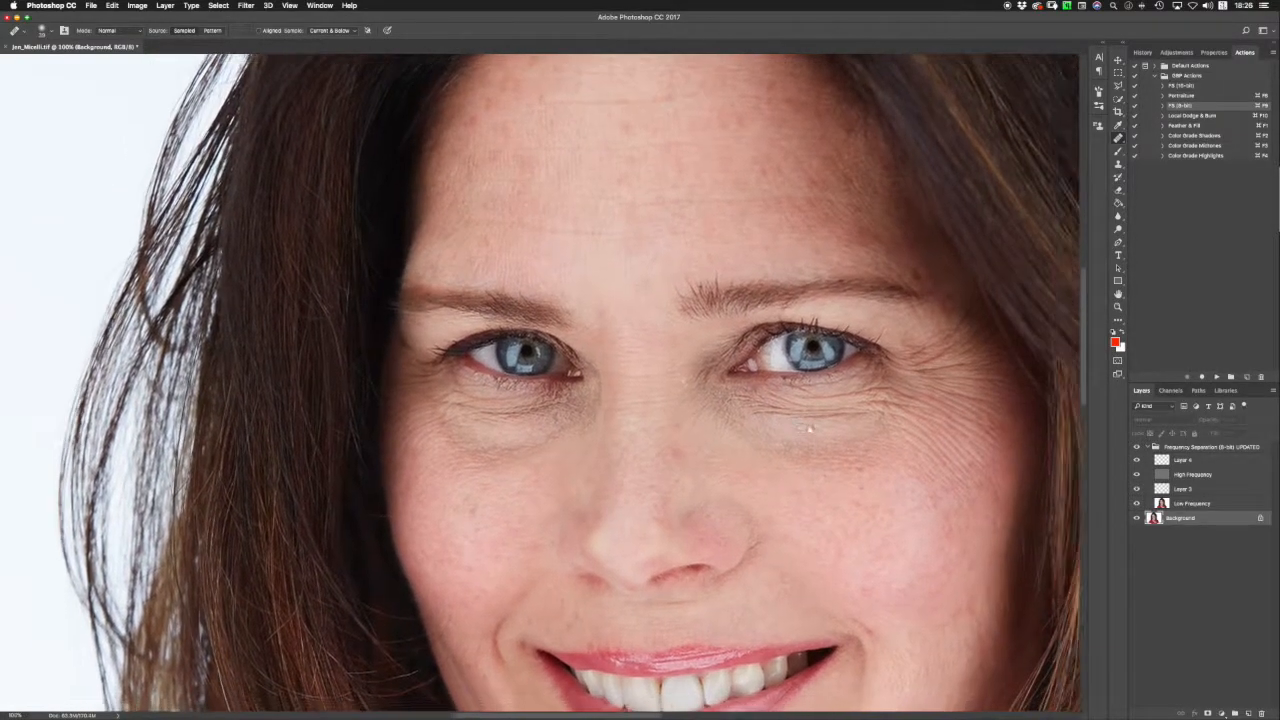
key(super+equal)
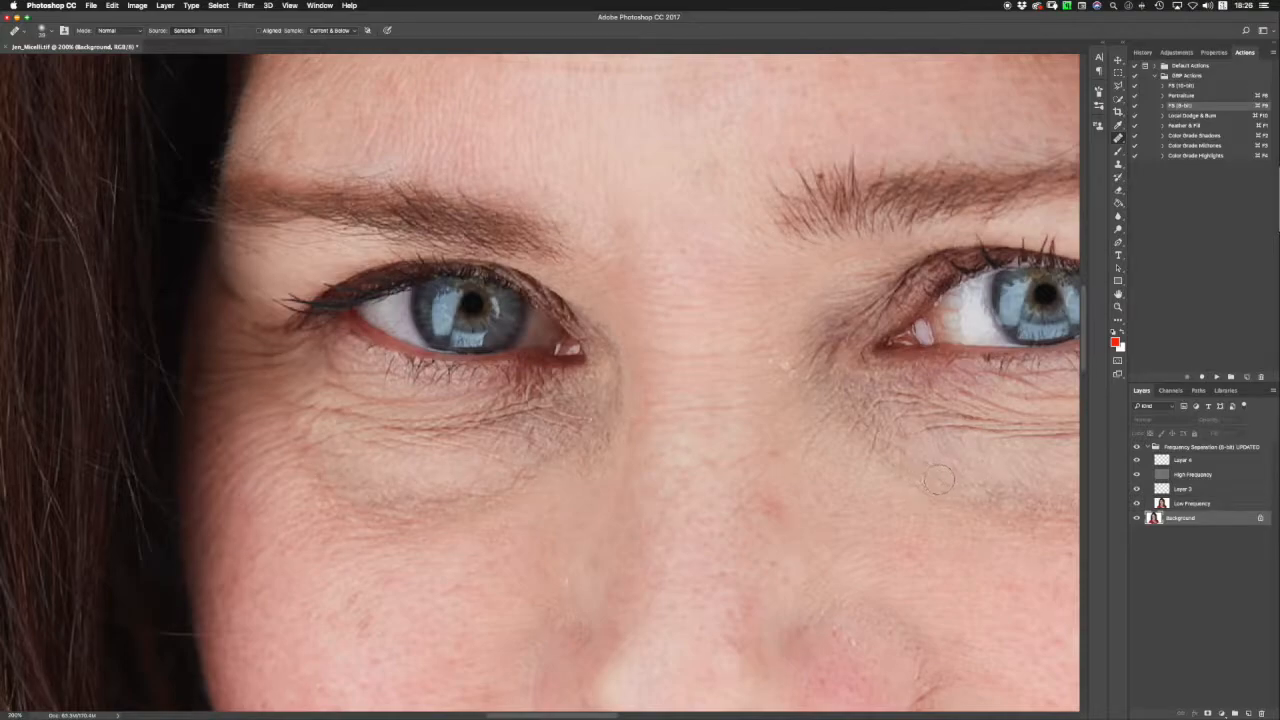
scroll(1004, 462, right, 6)
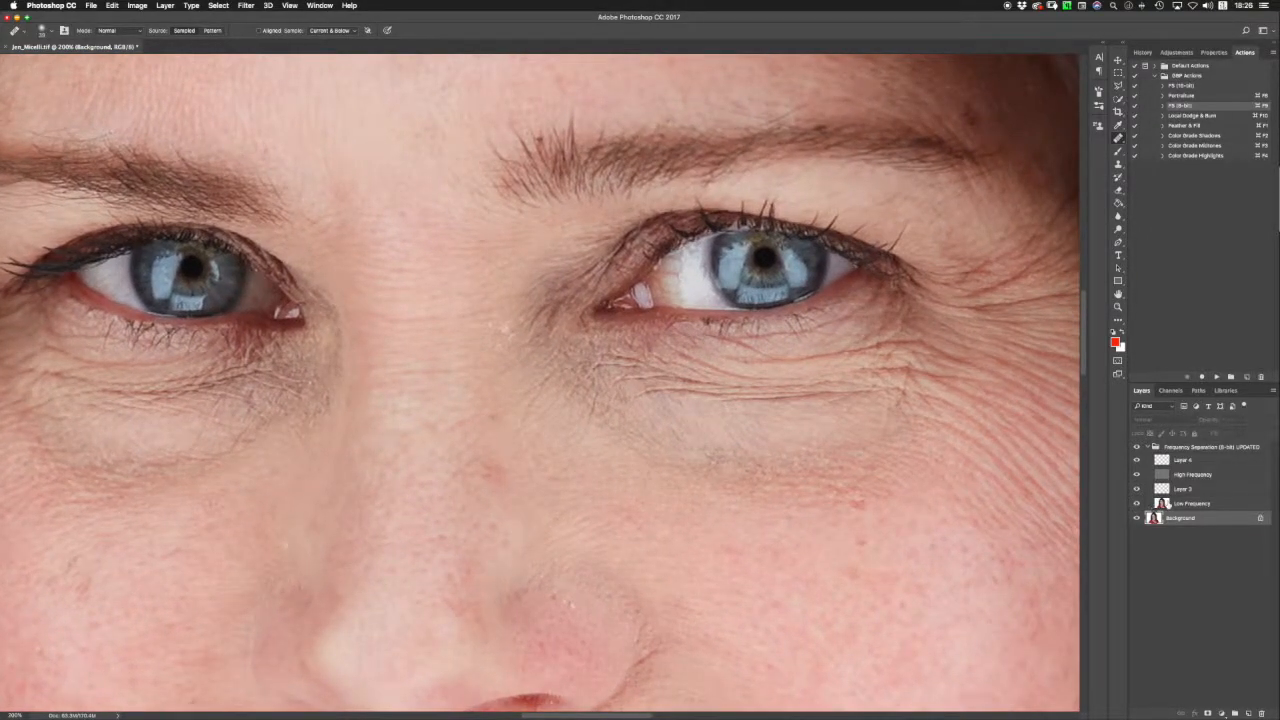
Paint sampled skin tones with the Brush tool over the shadowed skin beneath the image-right eye on the Low Frequency layer.
click(1165, 504)
click(1163, 489)
click(1163, 501)
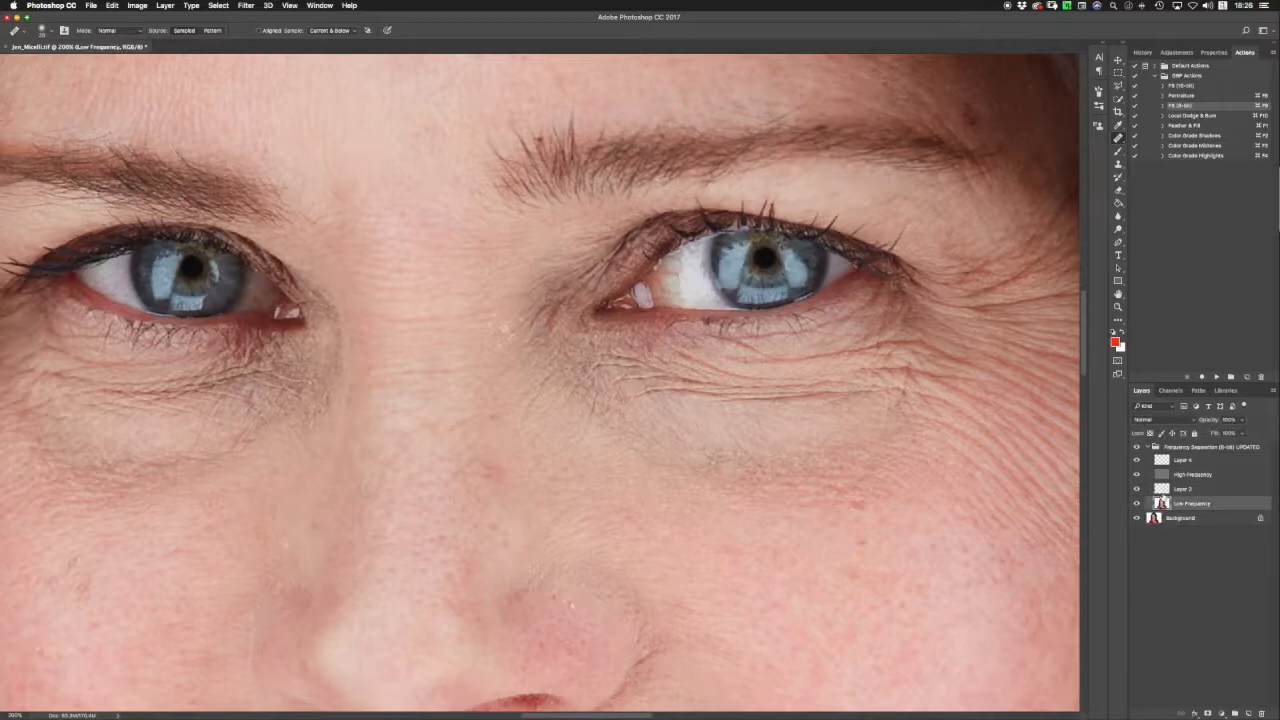
click(1163, 490)
click(1163, 502)
right_click(771, 446)
click(828, 448)
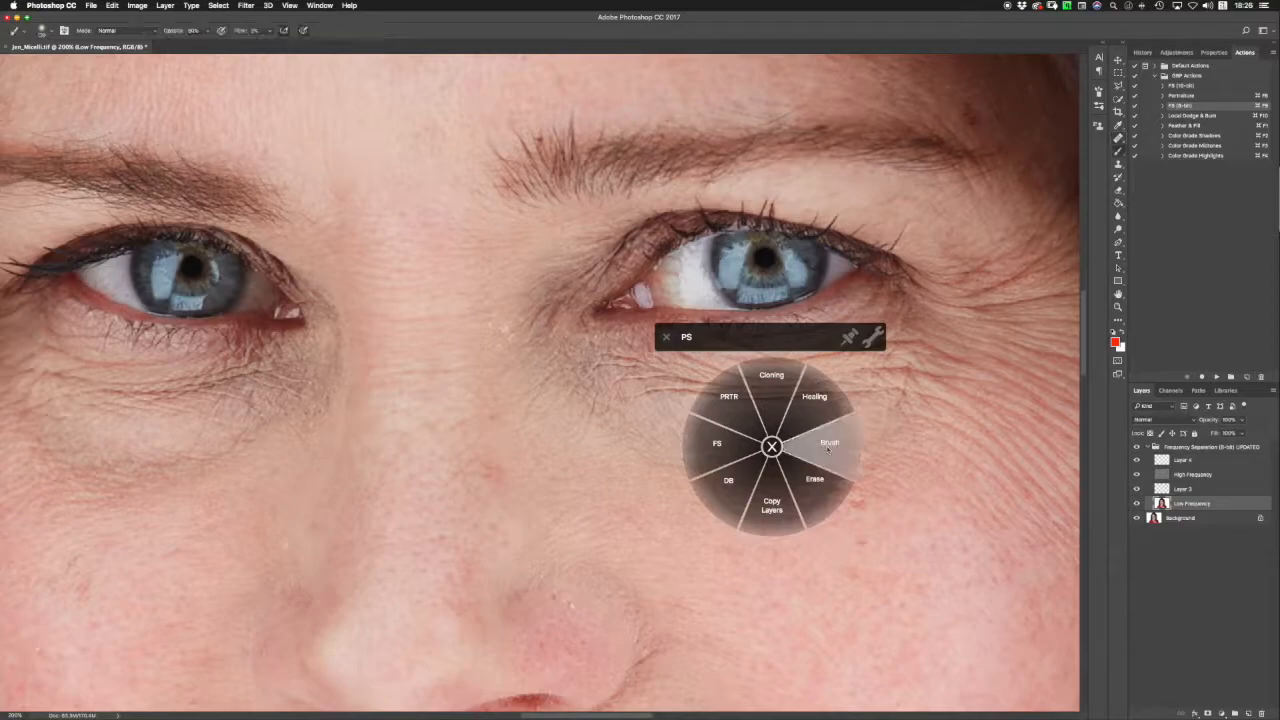
drag(836, 434, 791, 434)
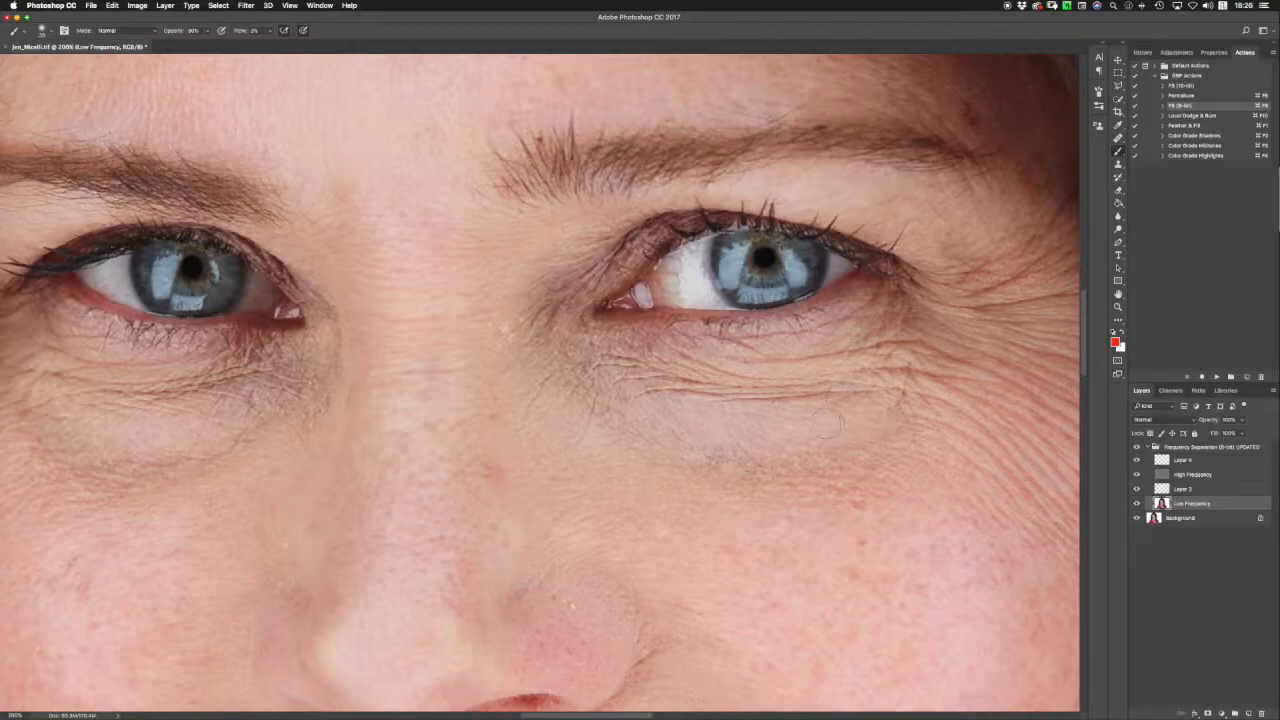
drag(828, 411, 829, 409)
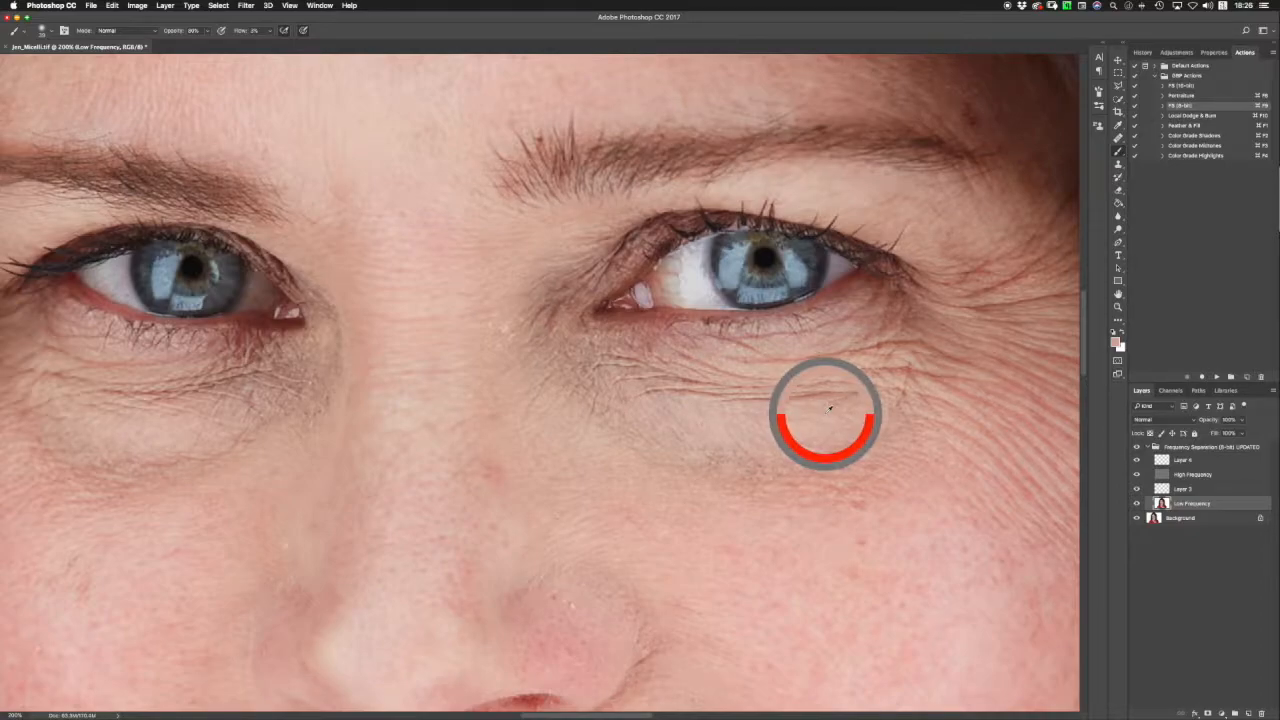
alt+click(816, 423)
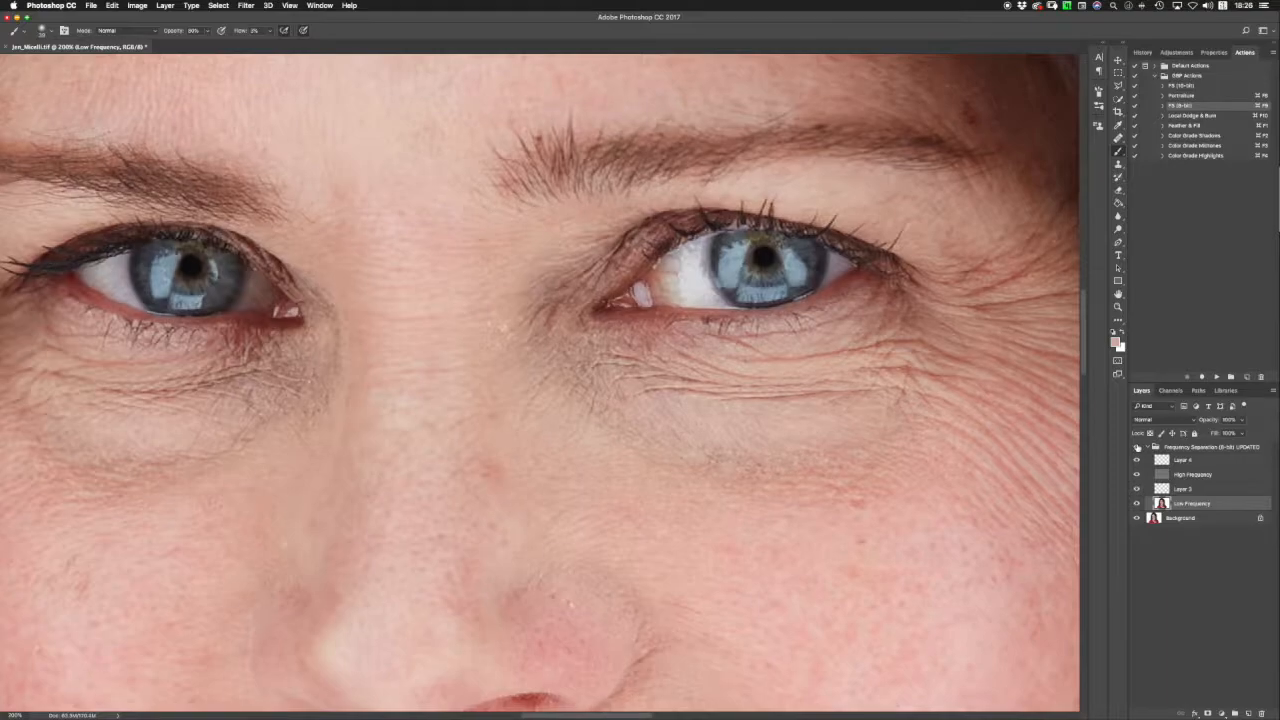
Compare the brushed skin beneath the eye at 100%, 200% and 300% magnification.
key(super+equal)
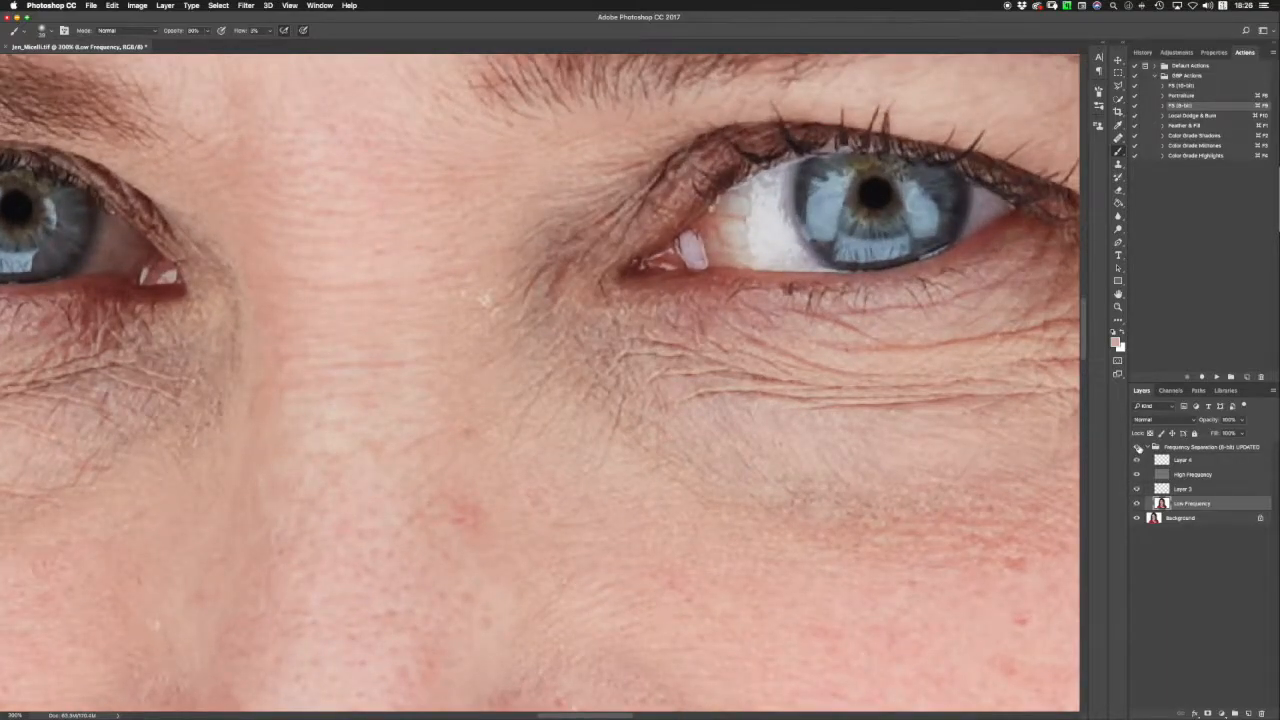
key(super+minus)
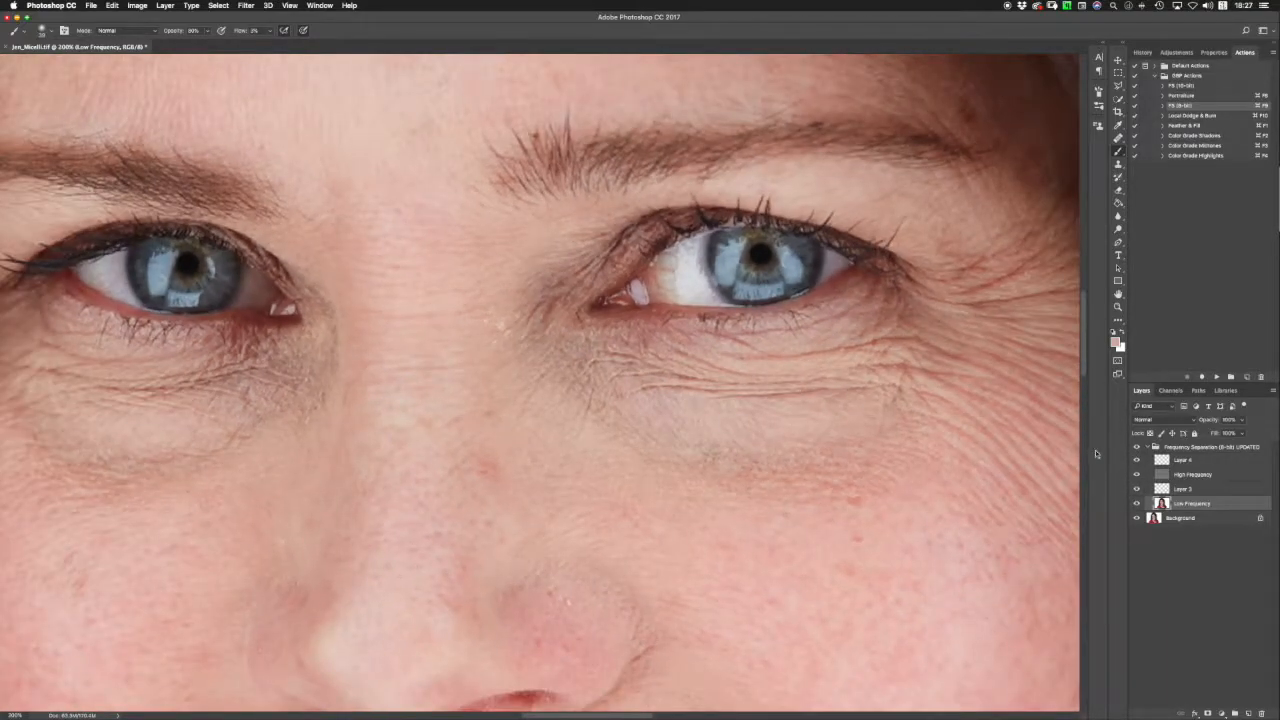
key(super+minus)
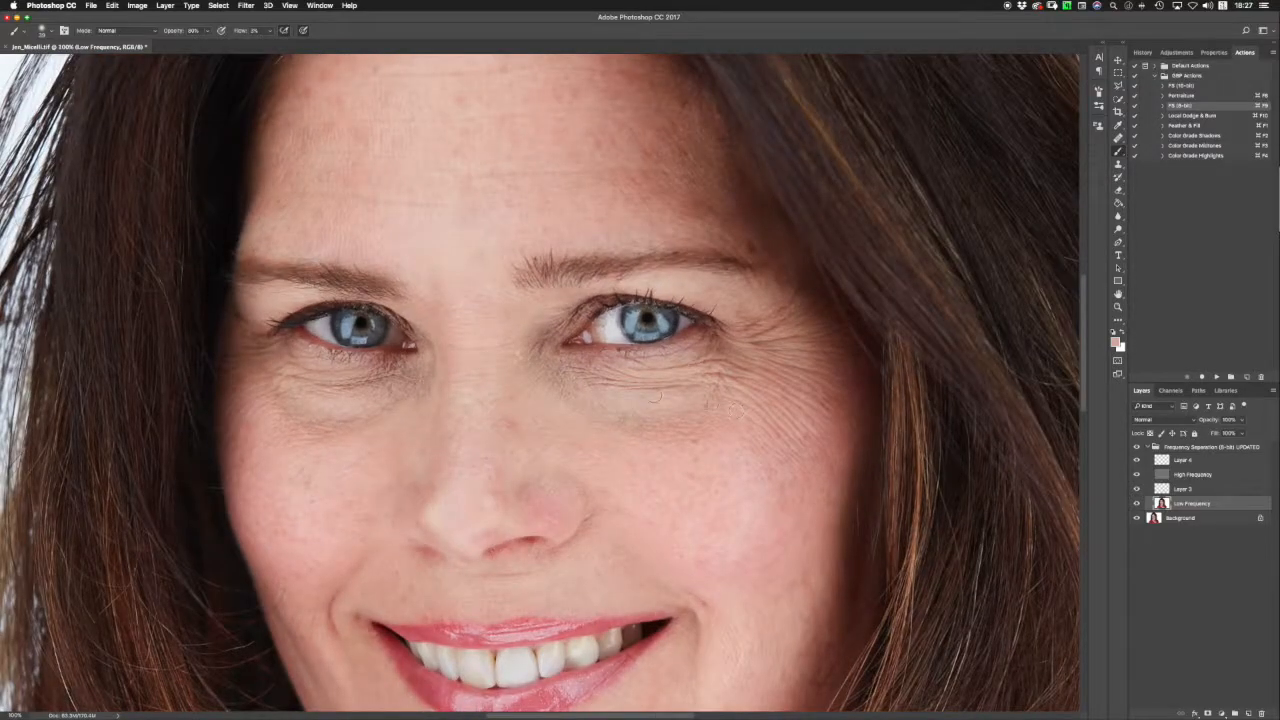
key(super+equal)
drag(775, 417, 766, 420)
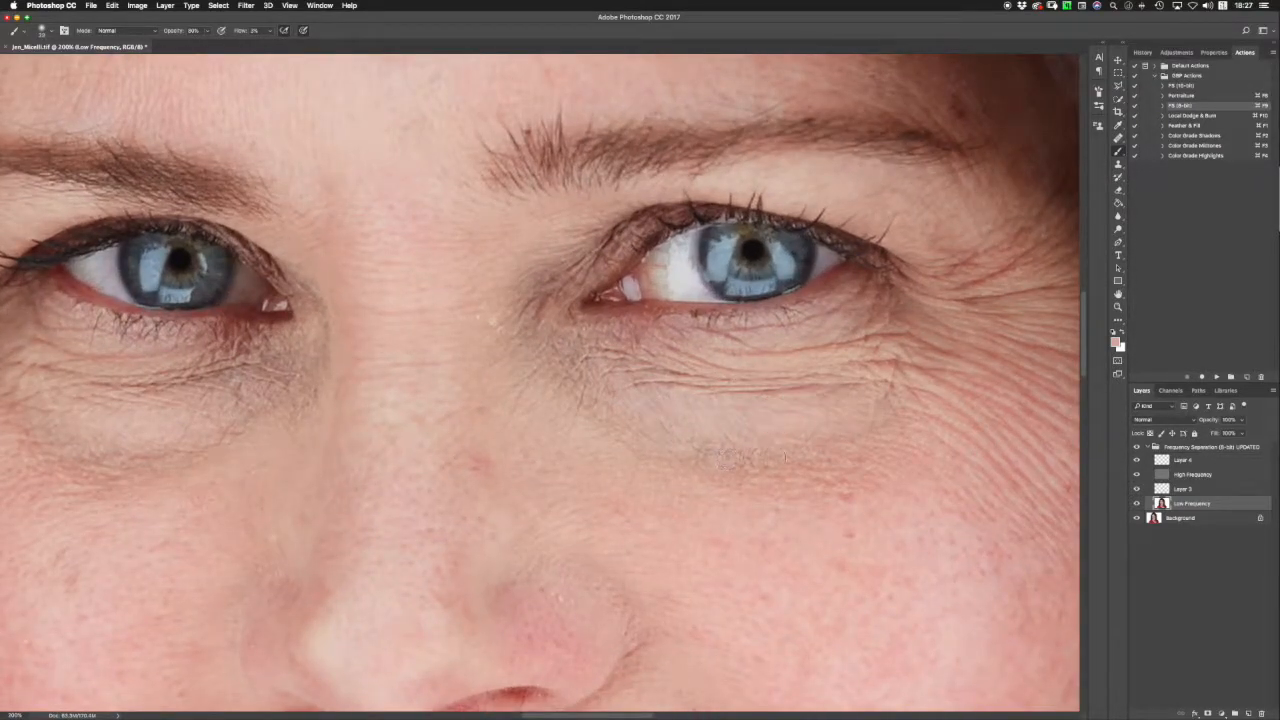
key(super+equal)
key(super+minus)
key(super+minus)
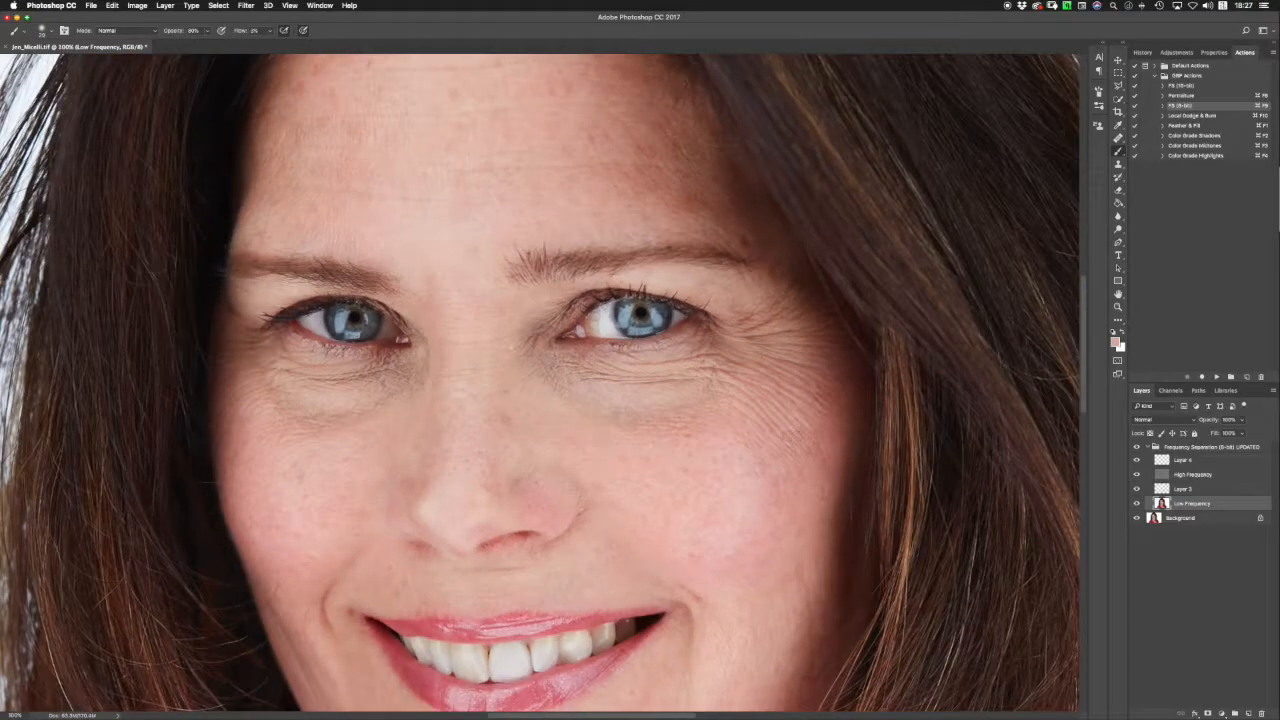
Blend the dark area beneath the image-right eye into the upper cheek, resampling nearby skin tones between strokes.
drag(671, 425, 677, 424)
alt+click(679, 422)
alt+click(701, 419)
alt+click(570, 419)
mouse_move(582, 422)
mouse_down()
mouse_move(637, 406)
mouse_move(674, 415)
mouse_up()
alt+click(681, 450)
alt+click(673, 421)
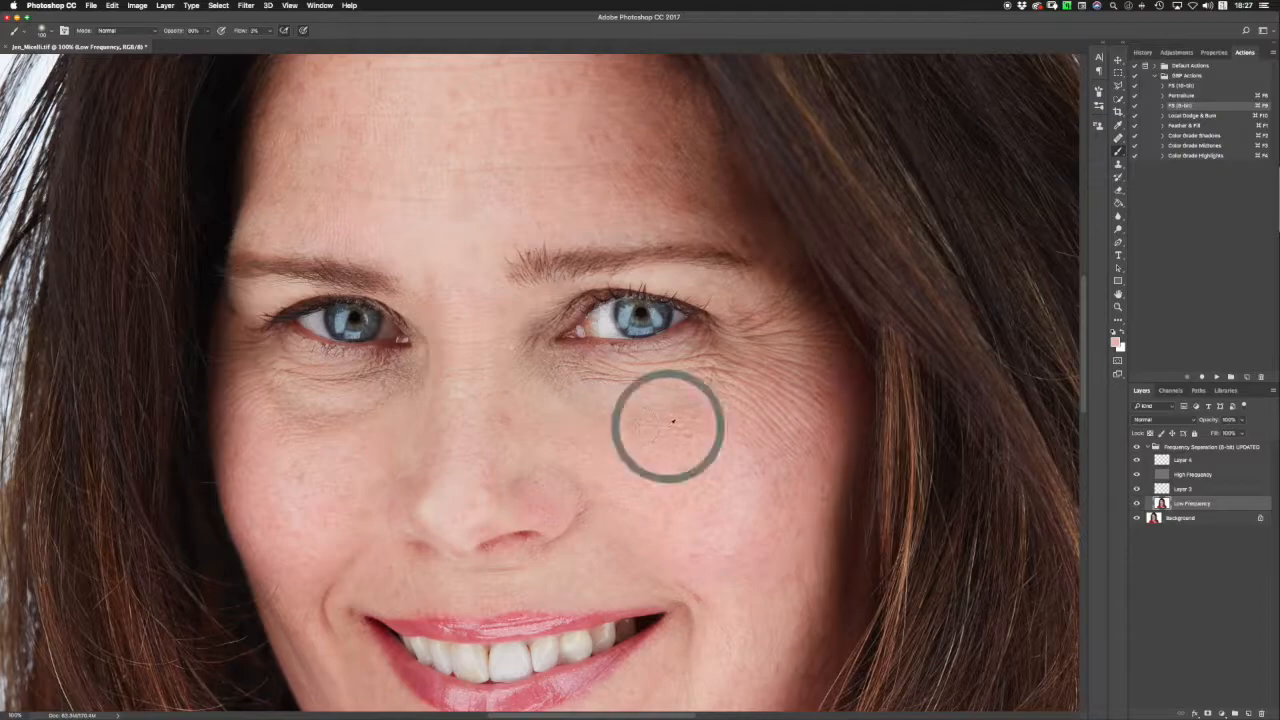
alt+click(708, 452)
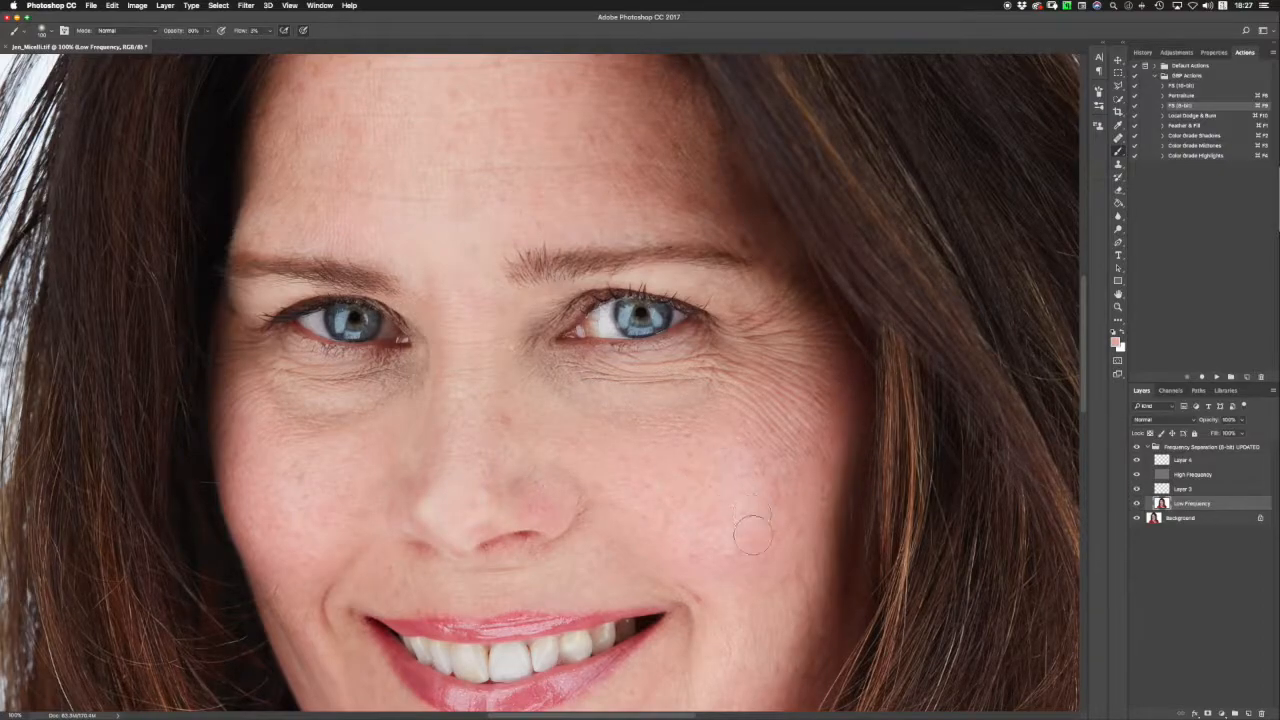
Even out the redness of the image-right cheek with sampled skin tones, and compare it with the Frequency Separation group hidden and shown.
mouse_move(729, 506)
mouse_down()
mouse_move(672, 527)
mouse_move(634, 487)
mouse_move(729, 455)
mouse_move(740, 465)
mouse_move(718, 511)
mouse_move(747, 506)
mouse_move(712, 524)
mouse_move(640, 484)
mouse_move(736, 454)
mouse_move(767, 513)
mouse_move(754, 537)
mouse_move(770, 492)
mouse_move(785, 502)
mouse_move(806, 454)
mouse_move(770, 486)
mouse_up()
alt+click(746, 492)
alt+click(746, 491)
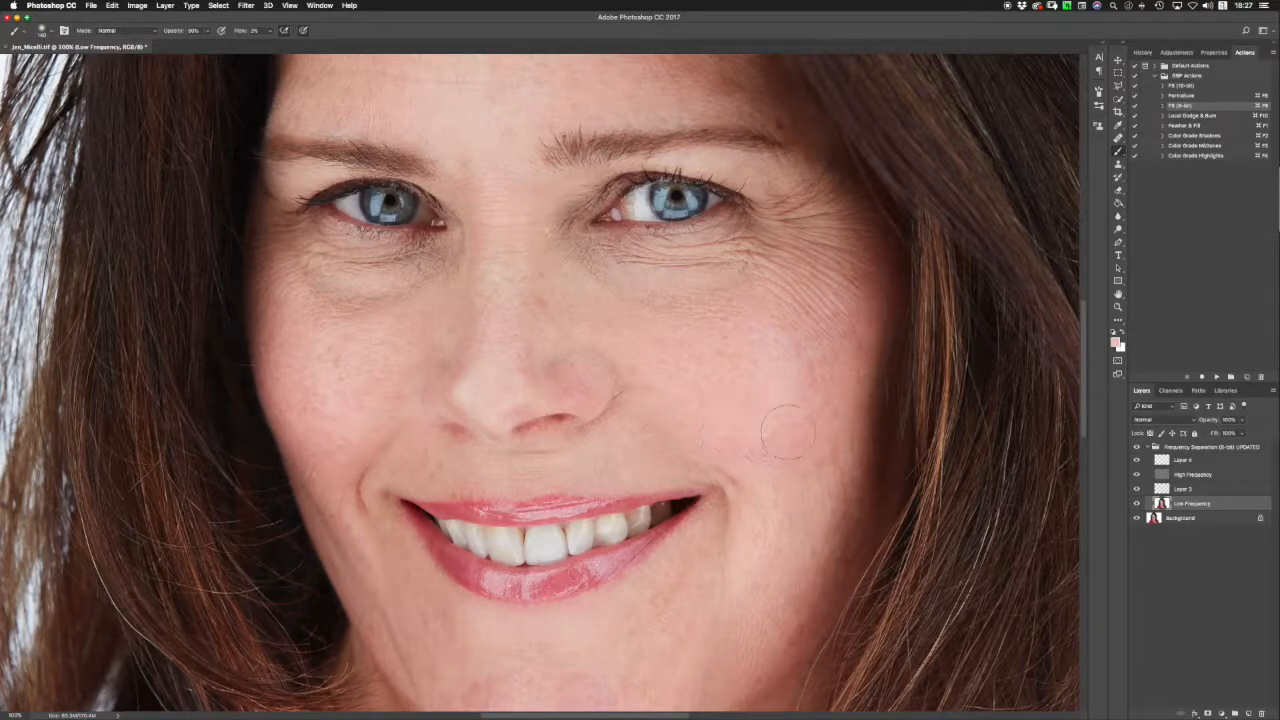
alt+click(766, 434)
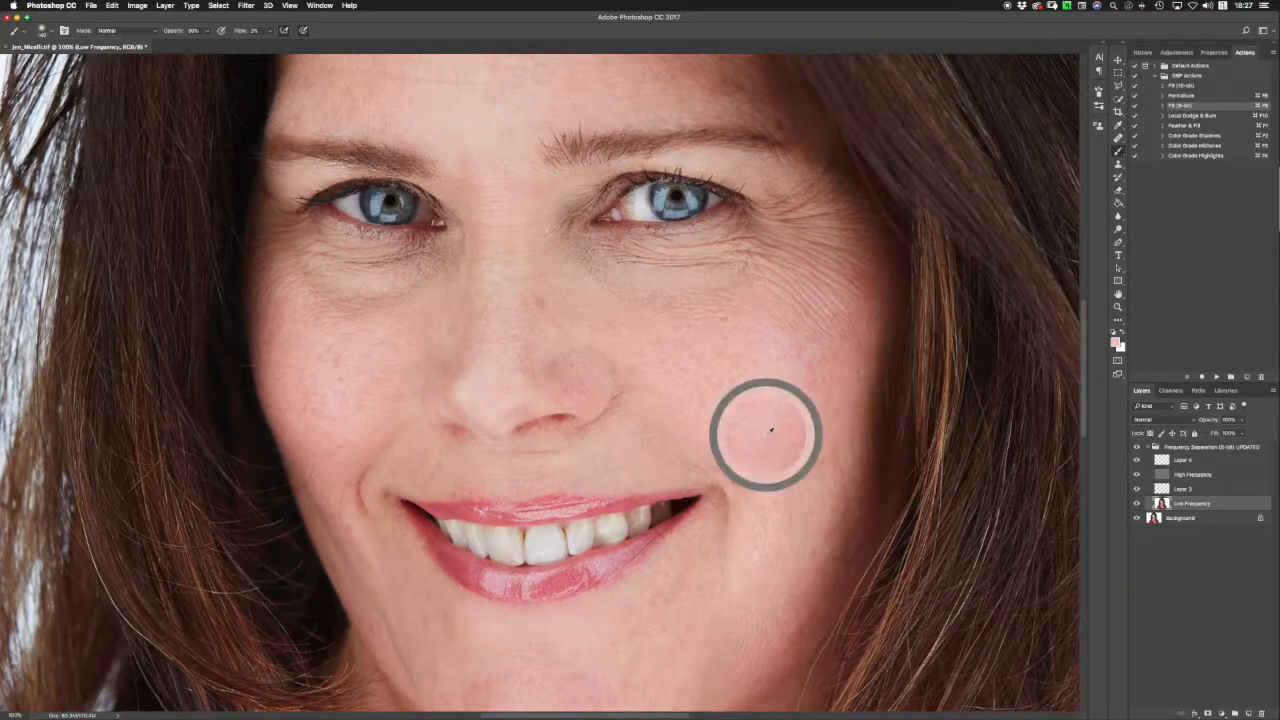
mouse_move(730, 432)
mouse_down()
mouse_move(693, 406)
mouse_move(703, 357)
mouse_move(692, 398)
mouse_move(811, 381)
mouse_move(819, 410)
mouse_move(710, 440)
mouse_move(807, 404)
mouse_move(680, 422)
mouse_move(769, 394)
mouse_move(737, 462)
mouse_up()
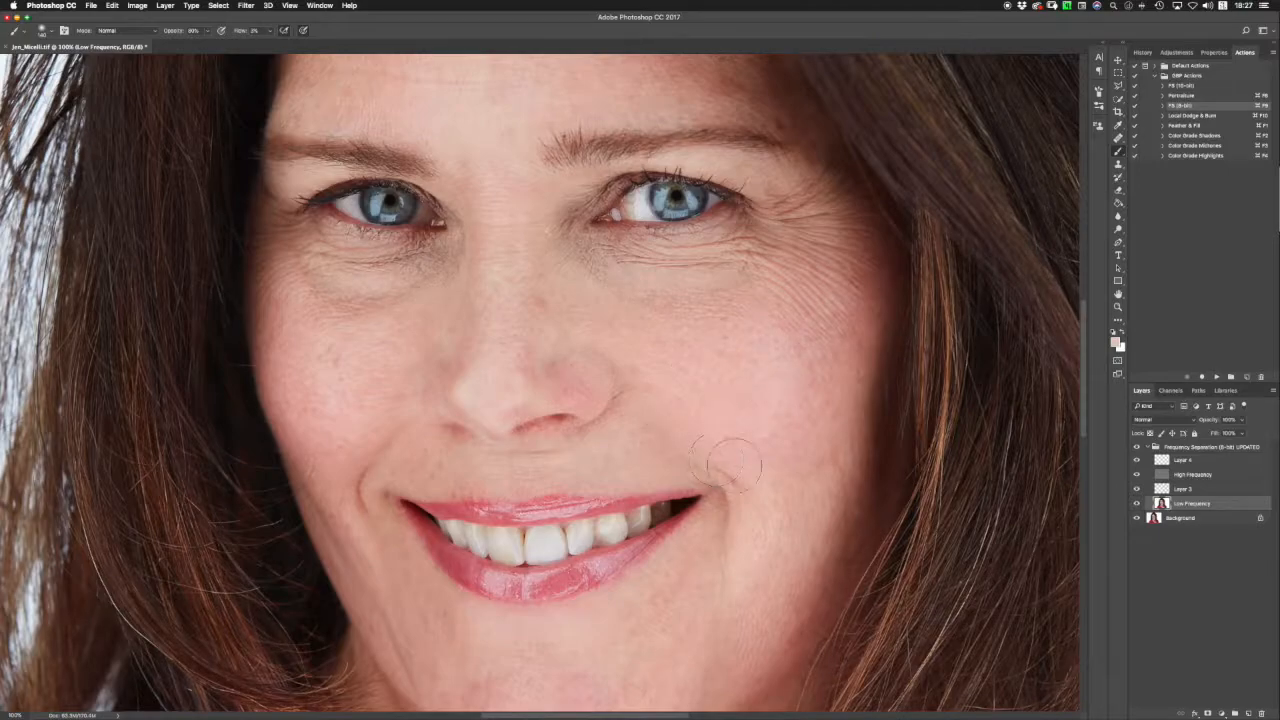
click(1137, 447)
click(1137, 447)
click(1138, 447)
click(1138, 447)
Paint sampled skin tones over the side and bridge of the nose, and compare the result with only the Background visible.
drag(573, 387, 562, 391)
alt+click(539, 320)
drag(545, 317, 525, 322)
alt+click(521, 324)
alt+click(1137, 518)
alt+click(1137, 518)
alt+click(1137, 518)
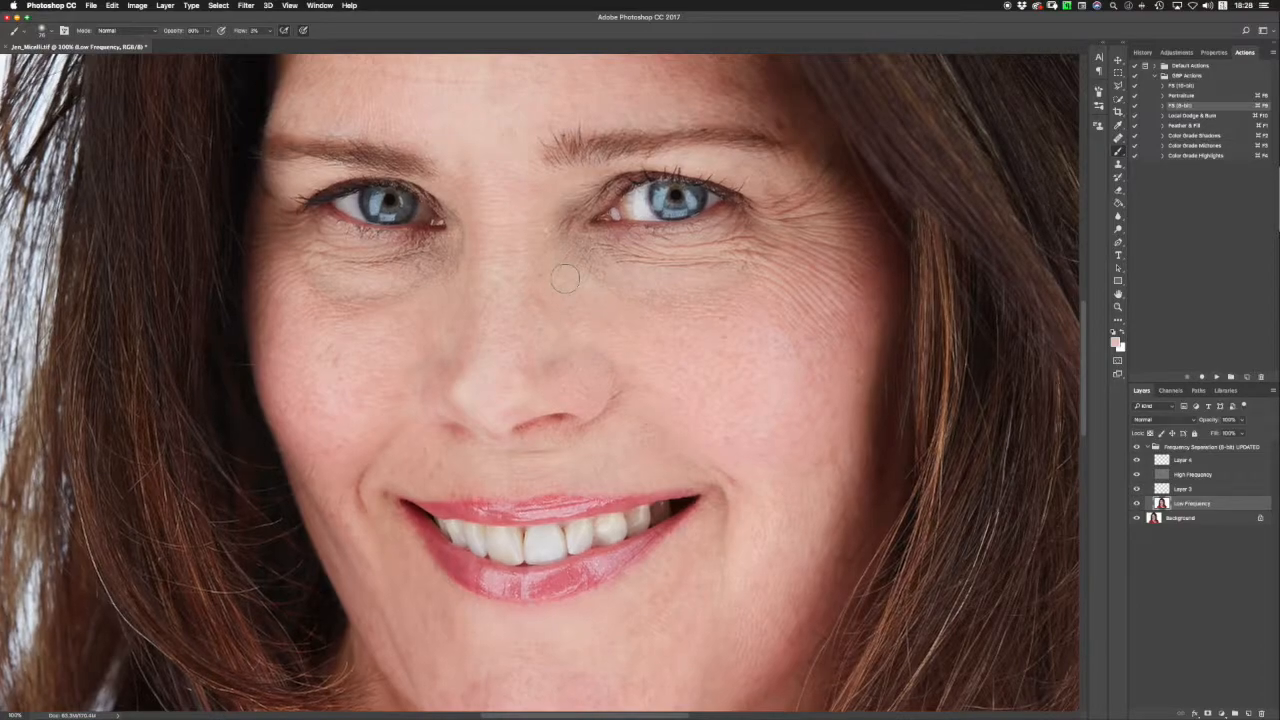
Prepare the Healing Brush on the High Frequency layer with its sampling limited to Current Layer.
key(super+plus)
drag(522, 157, 586, 462)
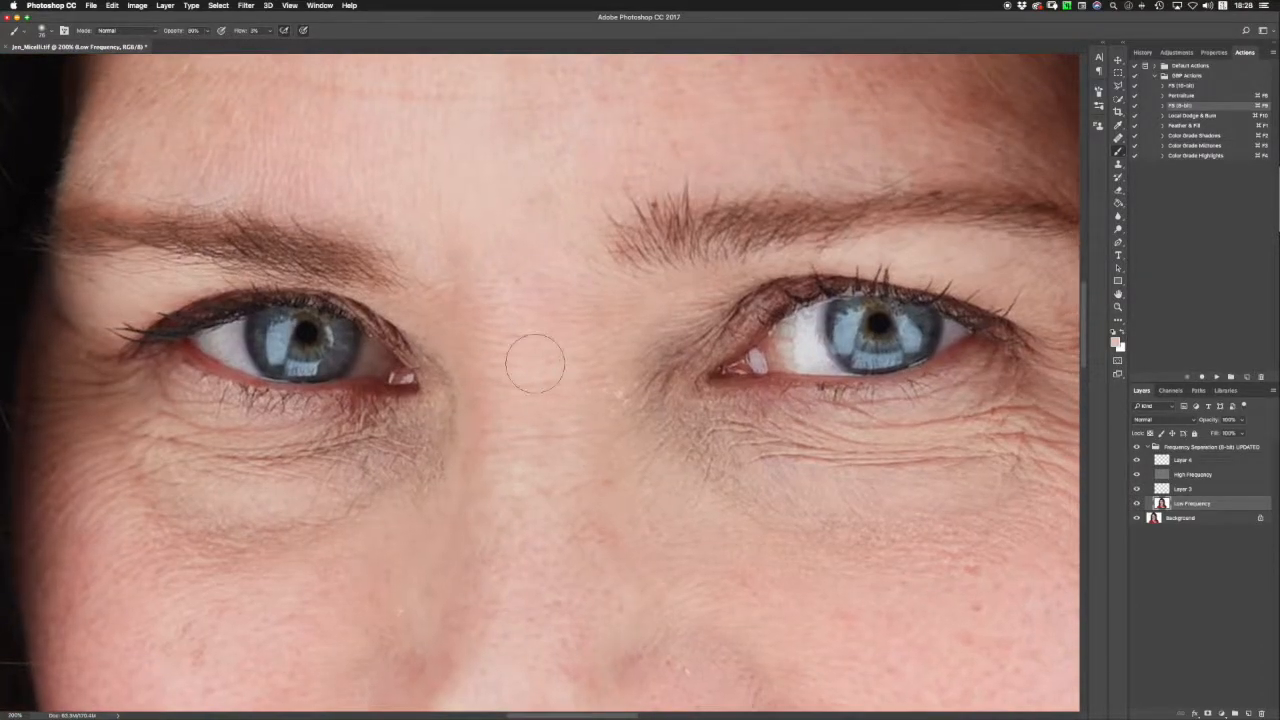
right_click(555, 414)
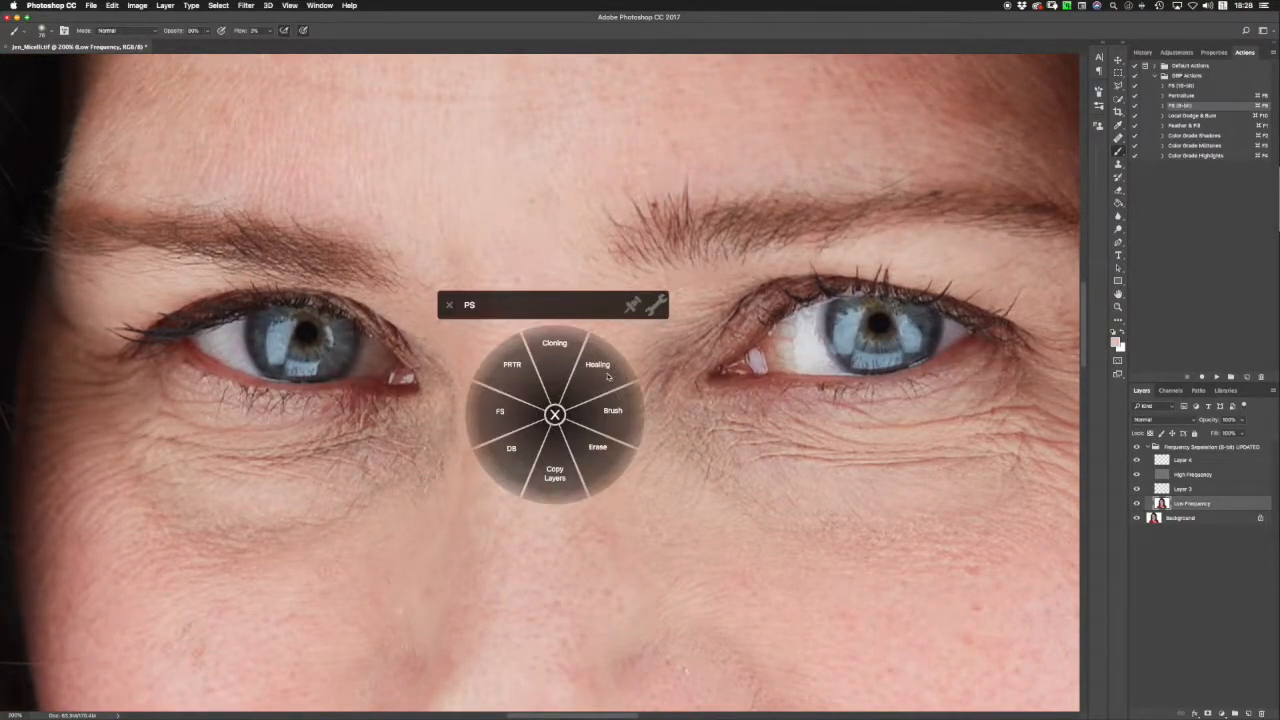
click(596, 368)
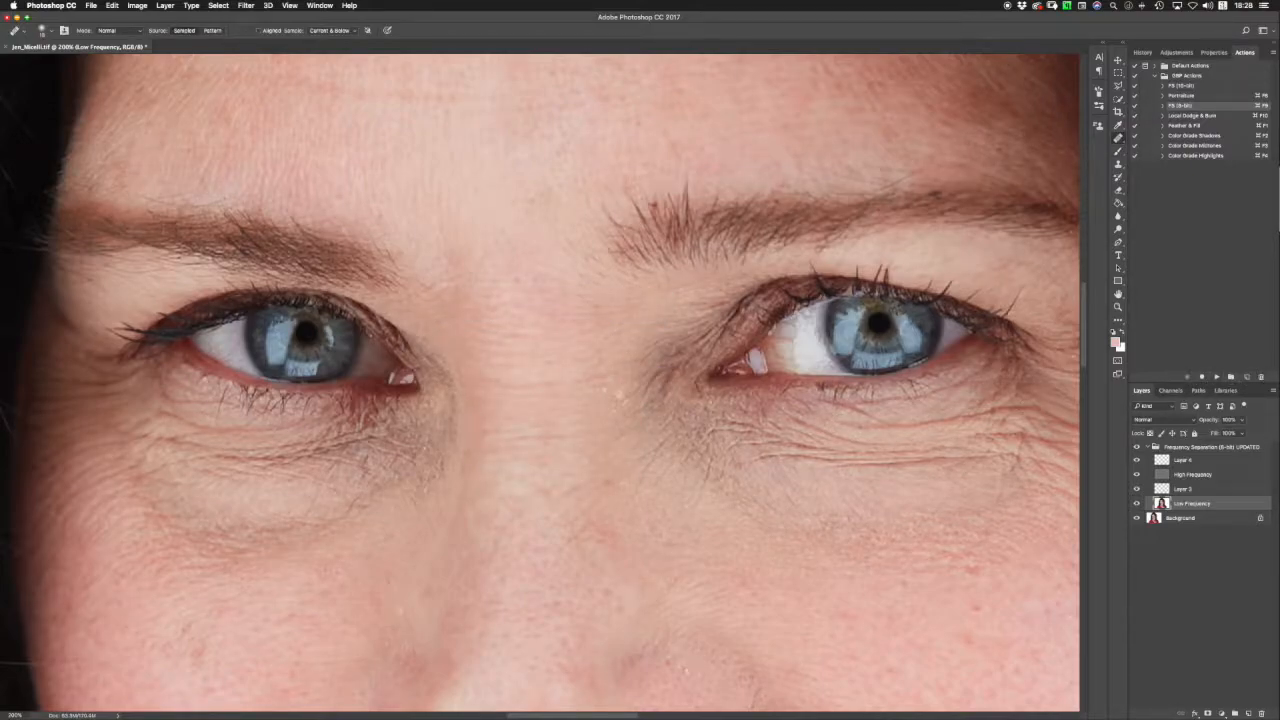
click(1165, 476)
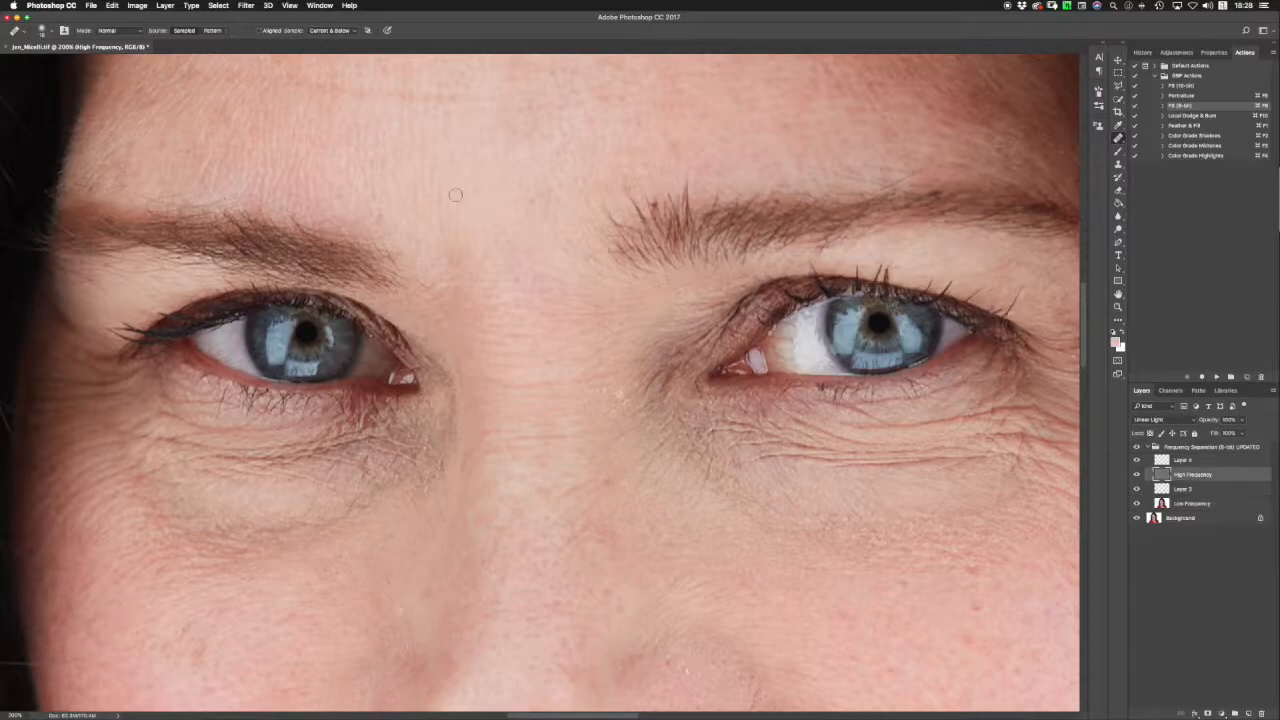
click(333, 31)
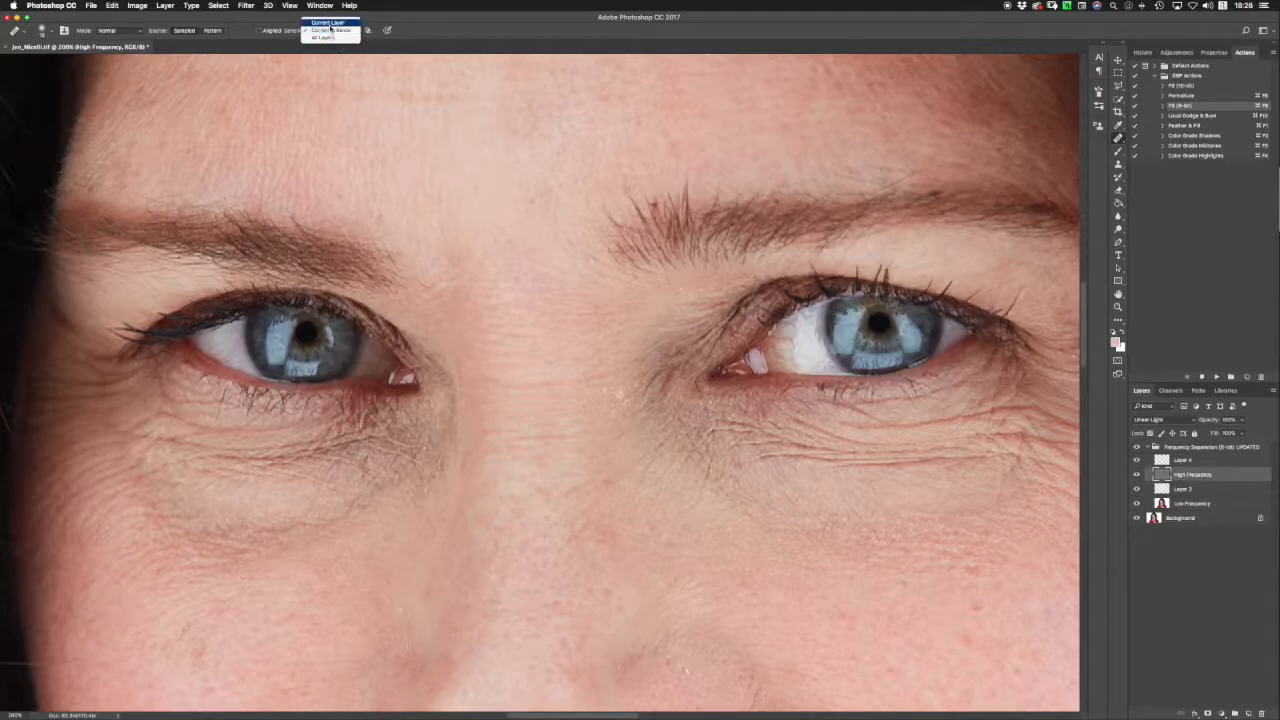
click(330, 23)
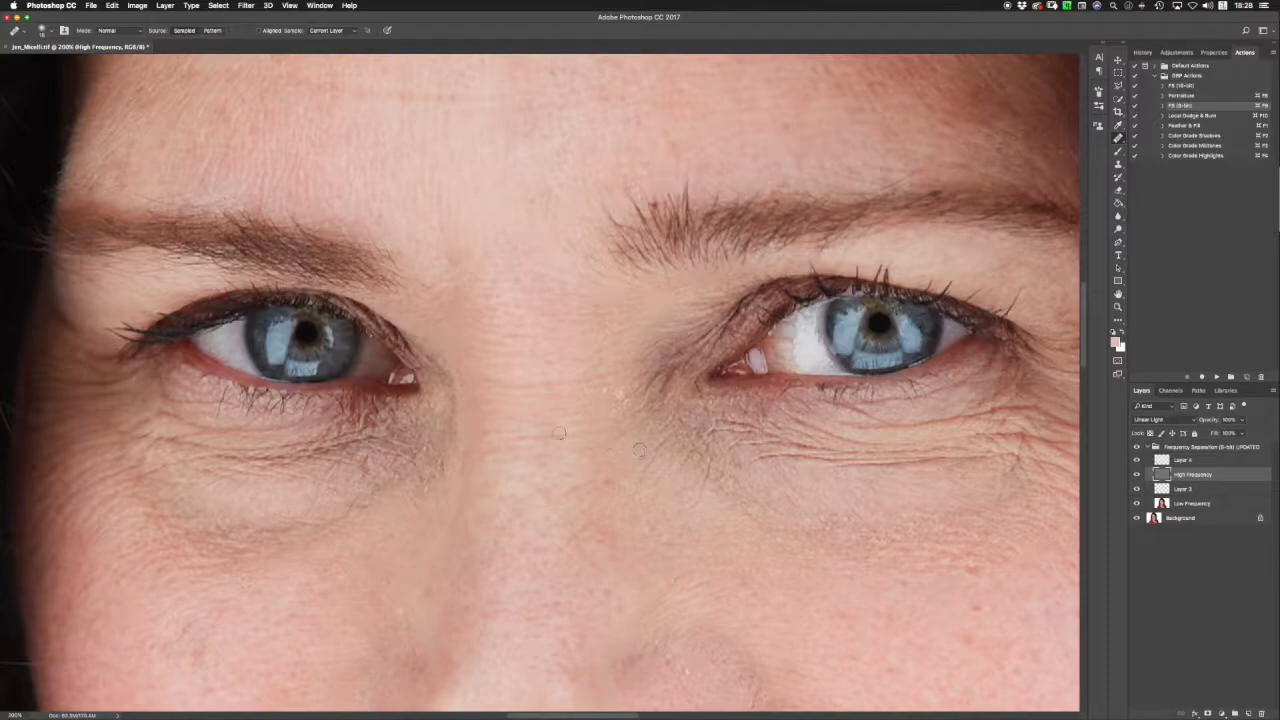
Try healing the white bumps beside the nose bridge with sampling set to Current & Below.
click(330, 30)
click(330, 41)
drag(591, 387, 605, 387)
alt+click(594, 412)
click(617, 398)
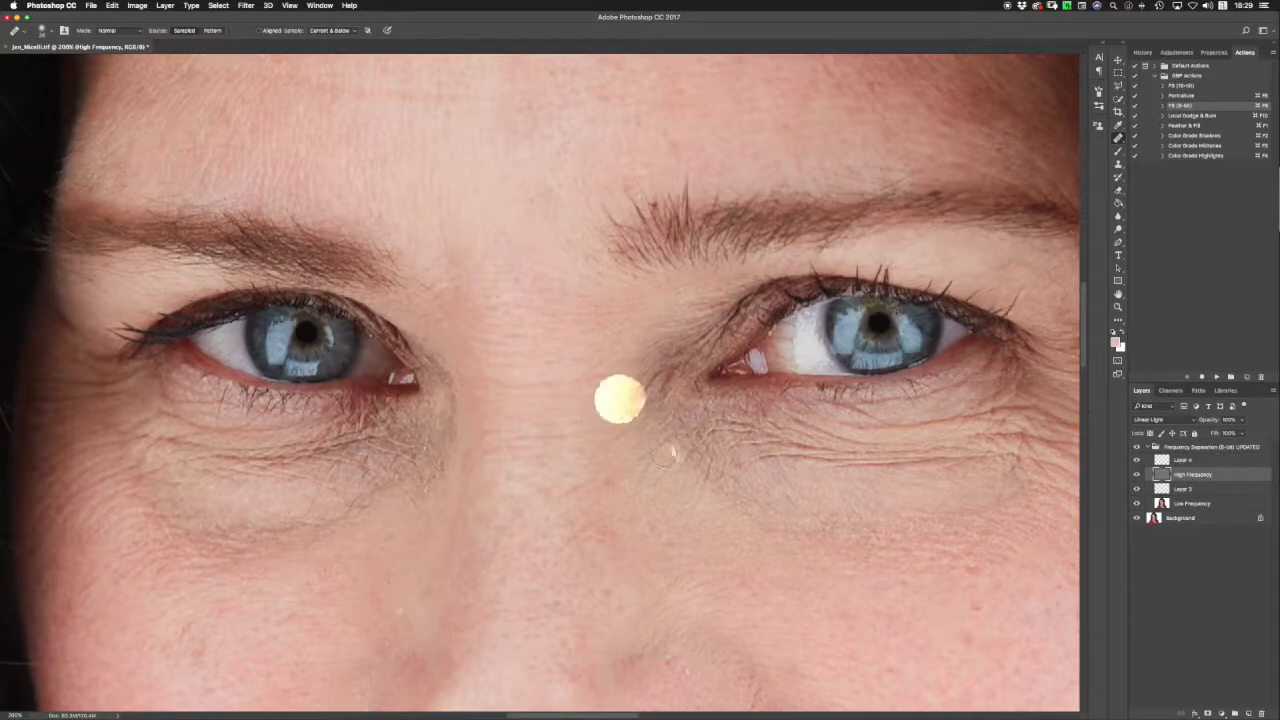
Set the healing sample to Current Layer and heal the white bumps beside the nose bridge and on the nostril.
click(320, 29)
click(322, 20)
drag(609, 411, 610, 403)
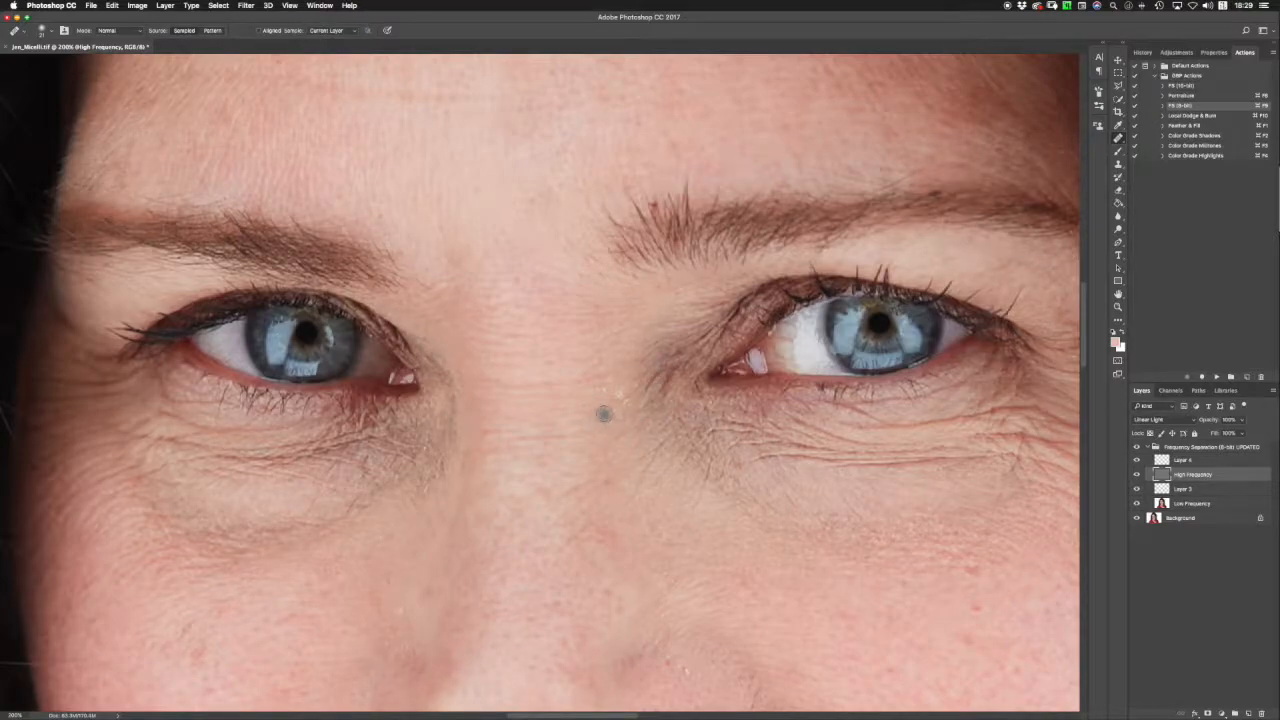
alt+click(634, 430)
drag(756, 627, 714, 555)
drag(658, 612, 650, 613)
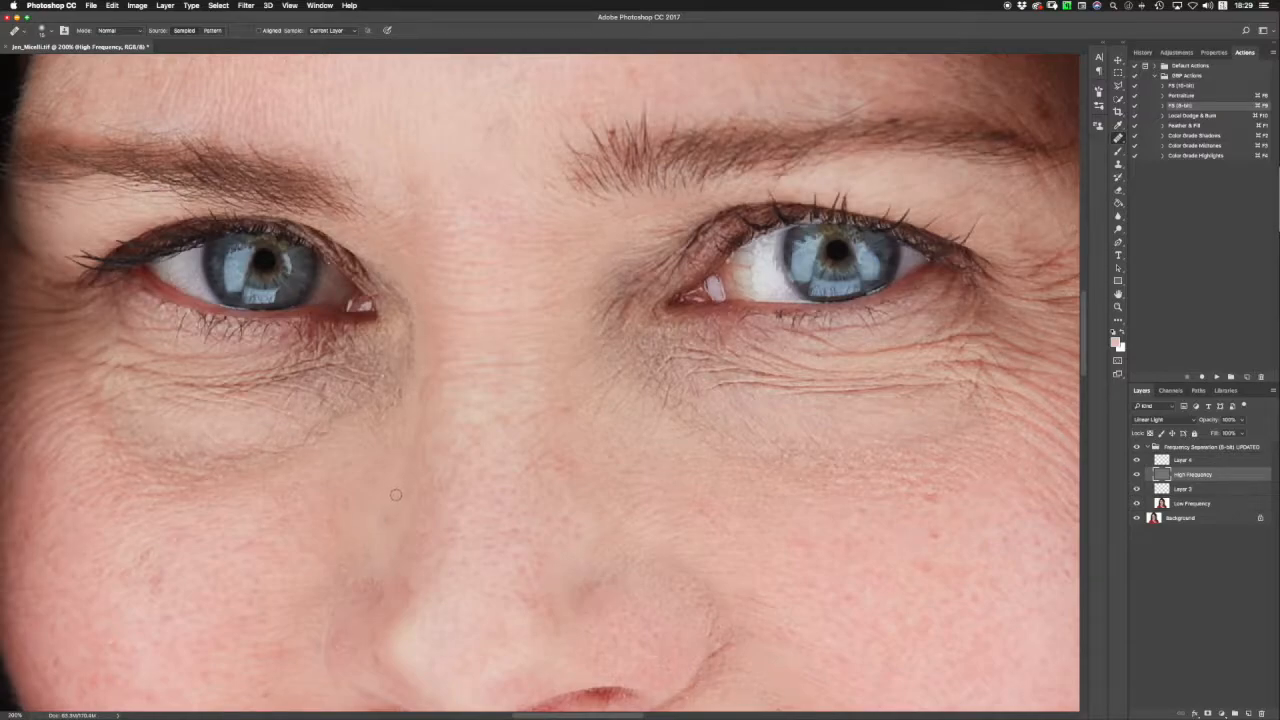
Heal the small specks and rough texture around the image-right nostril opening on the High Frequency layer.
scroll(374, 437, down, 10)
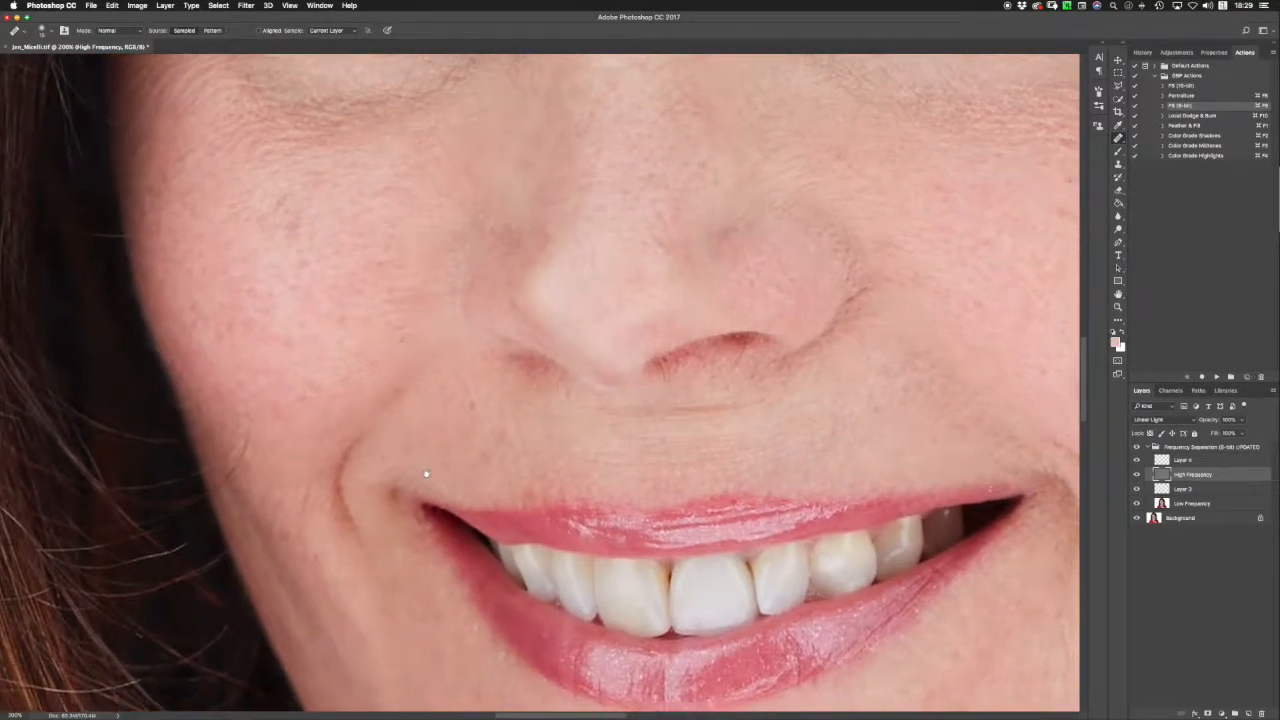
scroll(426, 473, right, 5)
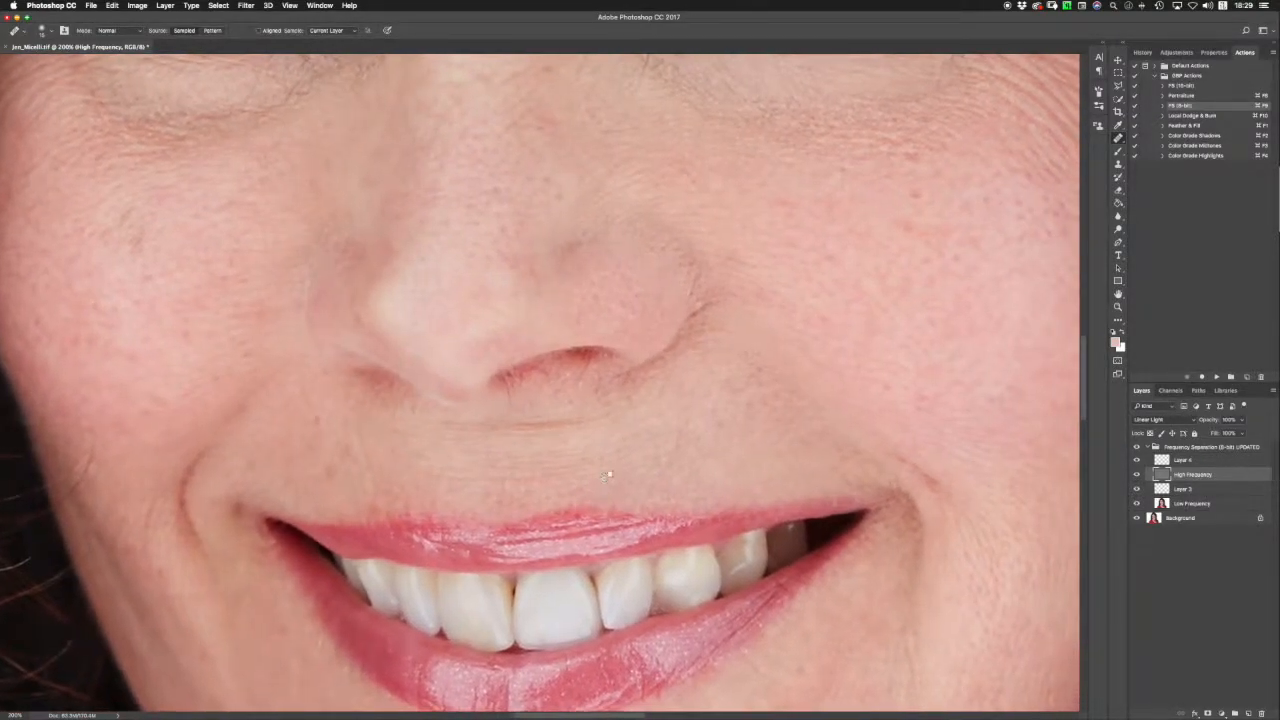
scroll(604, 479, down, 2)
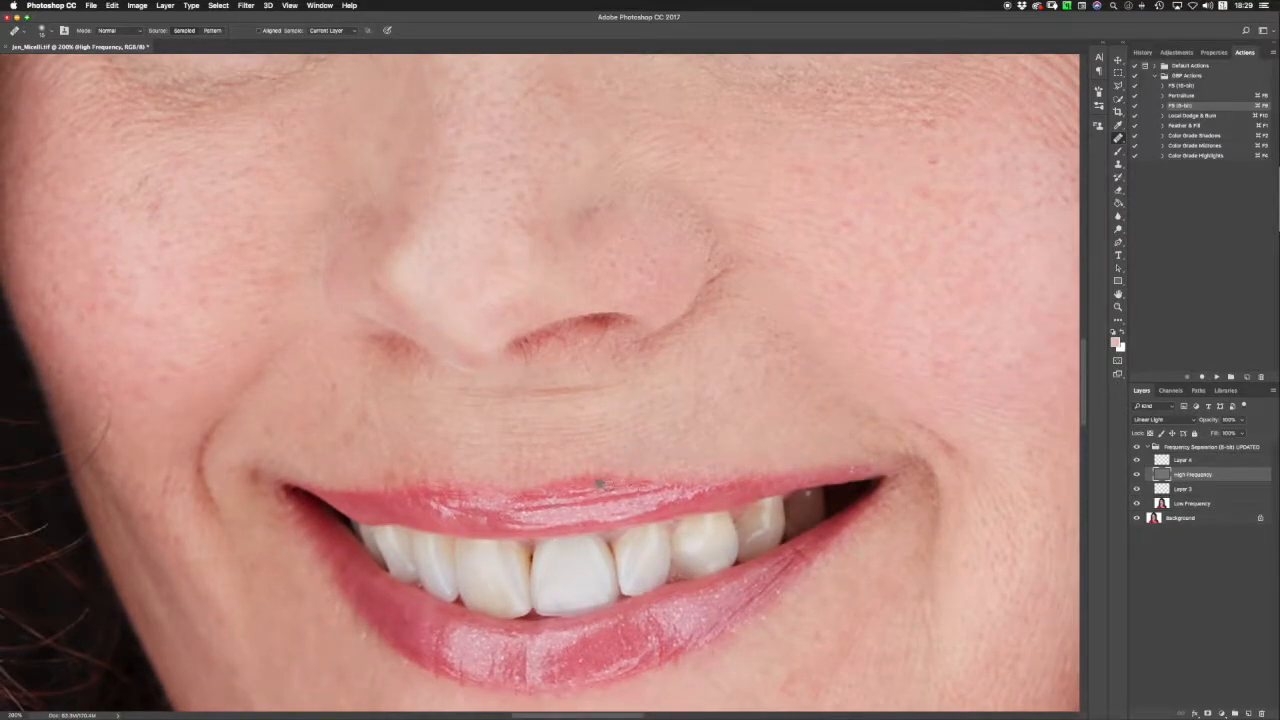
scroll(600, 484, down, 5)
scroll(600, 484, left, 3)
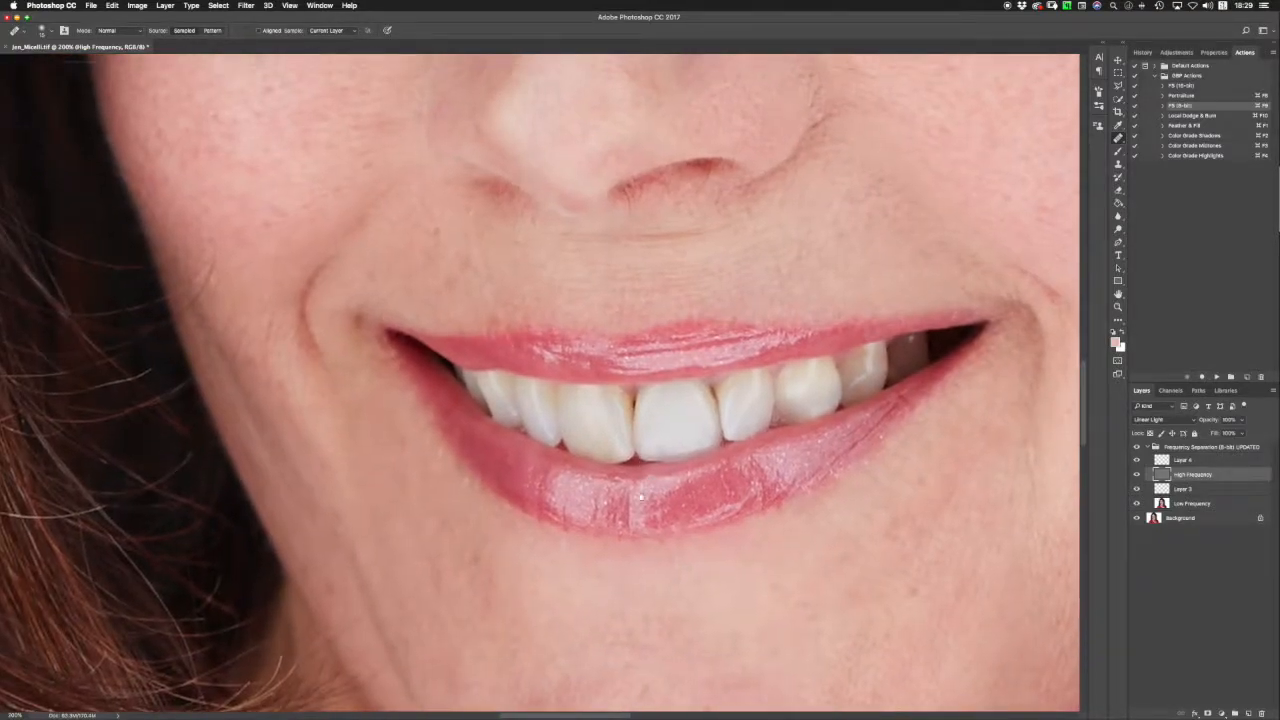
scroll(641, 497, up, 5)
scroll(614, 449, up, 2)
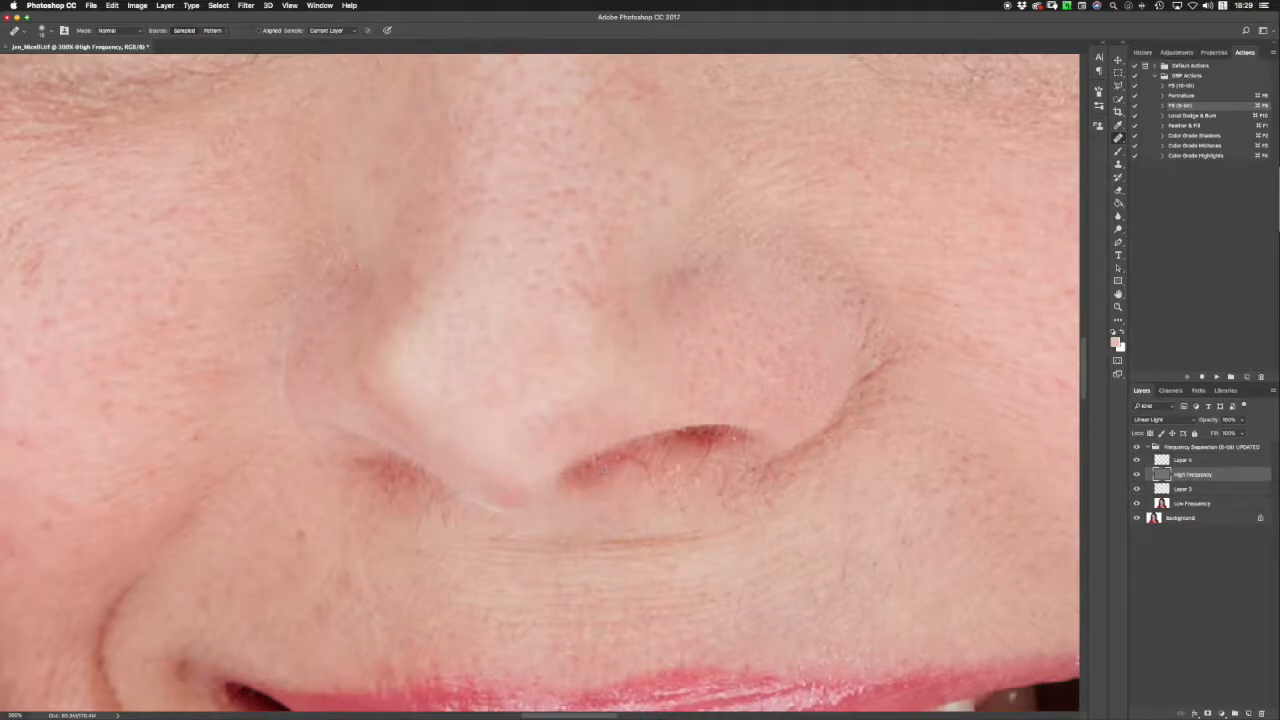
drag(630, 467, 637, 478)
drag(697, 513, 682, 513)
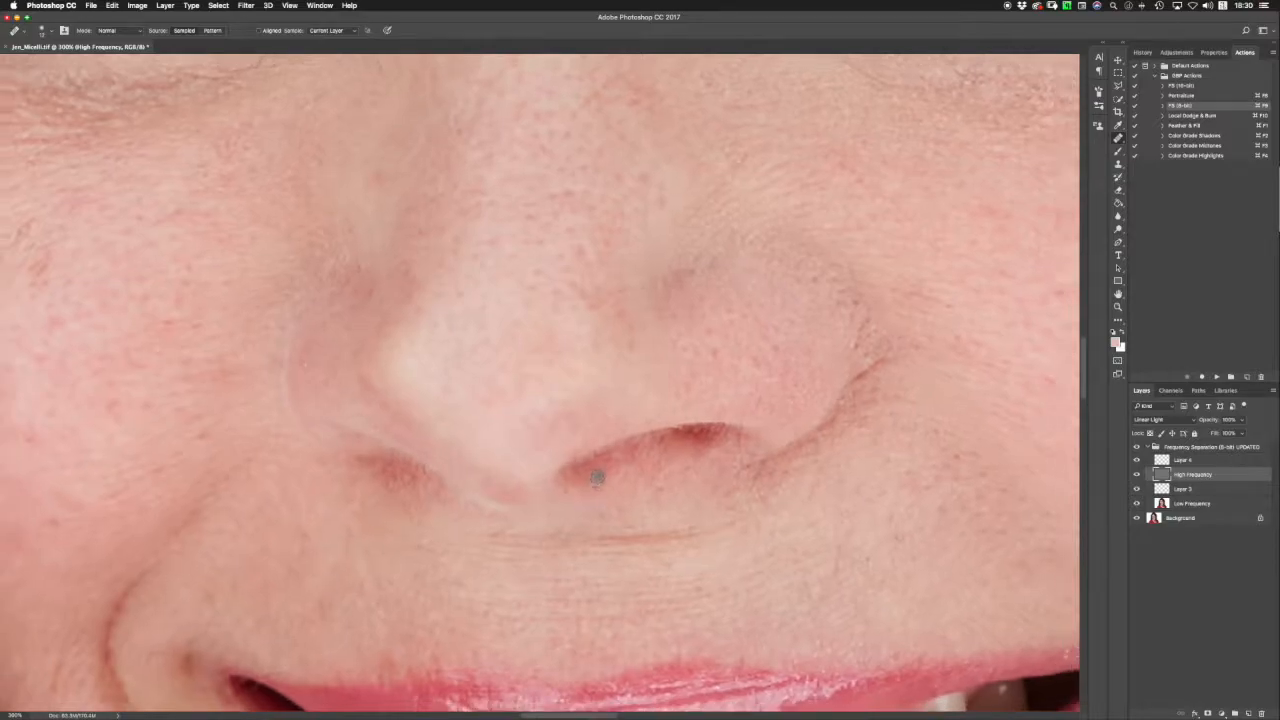
Switch to the Brush tool, enlarge its tip, and make the Low Frequency layer active for tone painting.
key(super+minus)
key(super+minus)
key(super+minus)
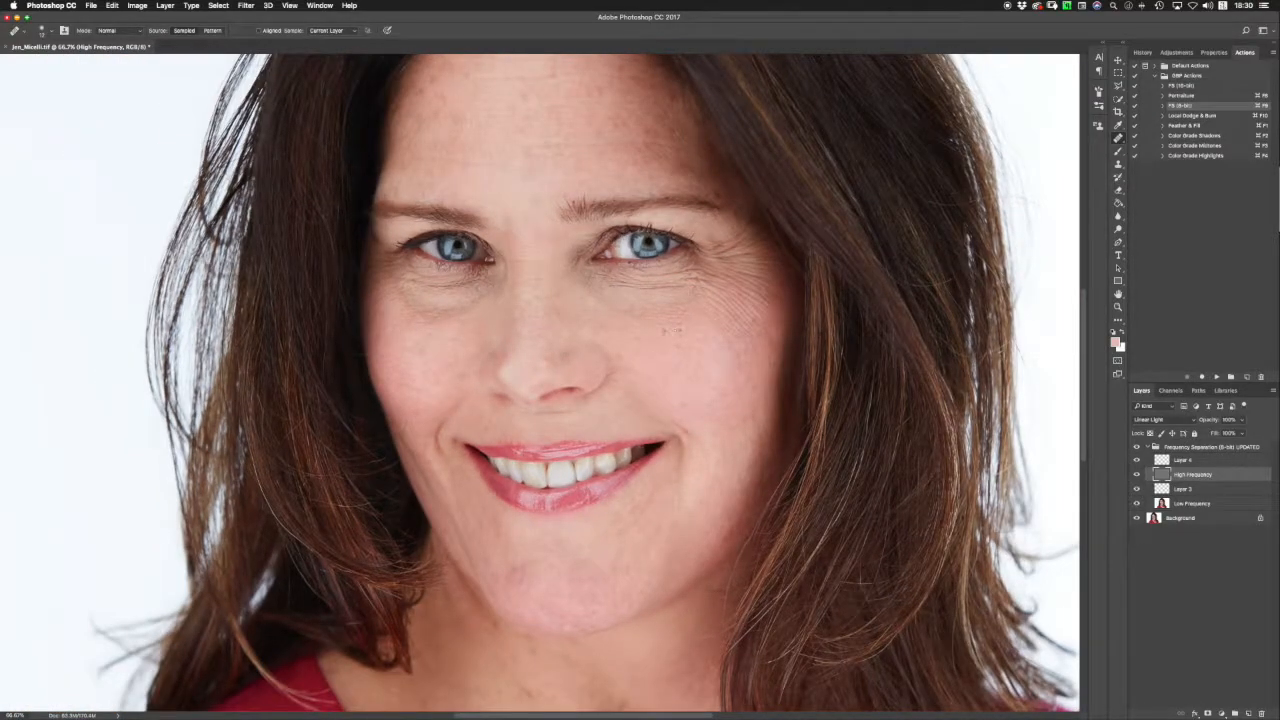
drag(659, 320, 797, 522)
key(super+minus)
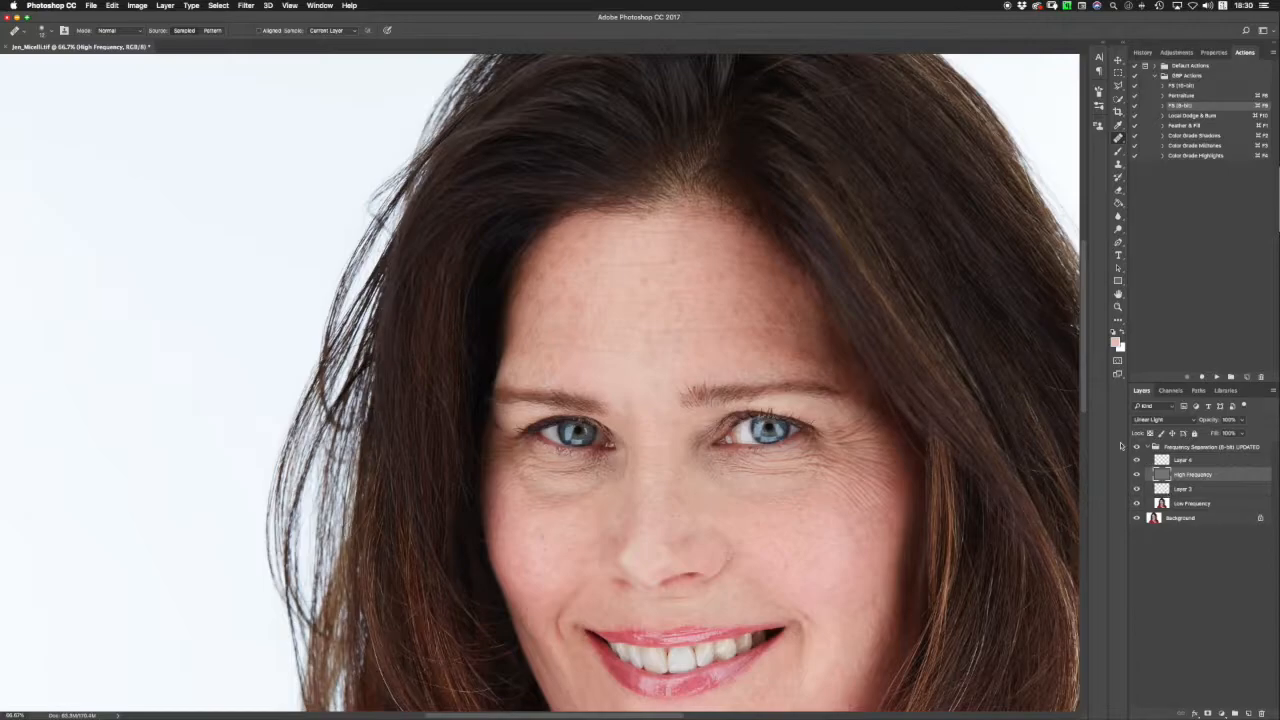
right_click(604, 359)
click(649, 365)
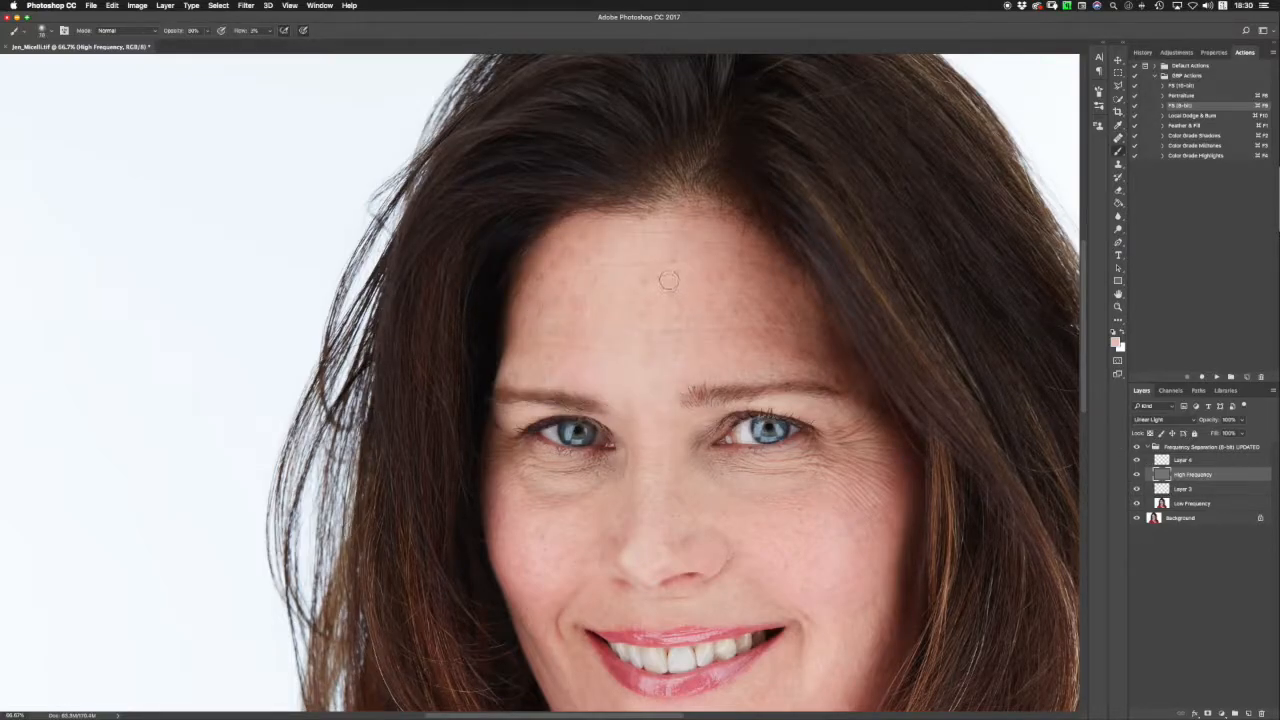
drag(686, 285, 706, 285)
right_click(623, 290)
click(1155, 505)
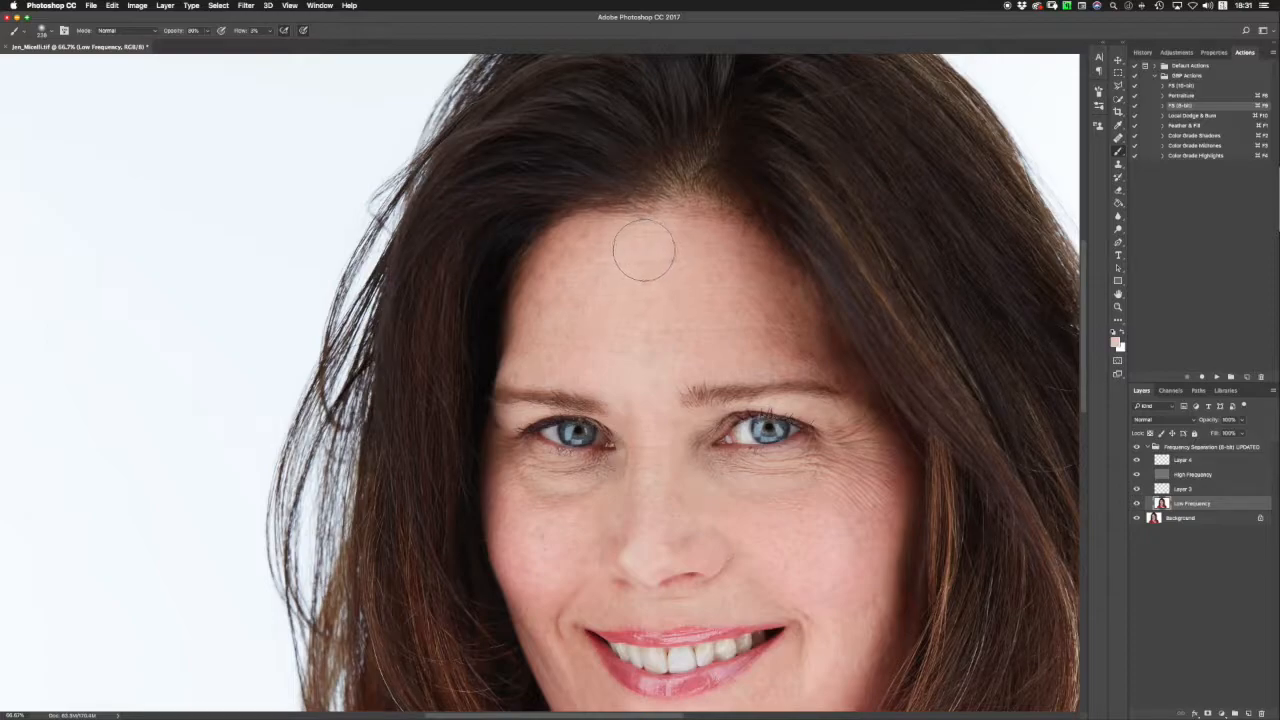
Even out the skin tone on the forehead and between the eyebrows by painting sampled skin color on the Low Frequency layer.
alt+click(651, 251)
key(super+minus)
key(h)
drag(690, 315, 527, 212)
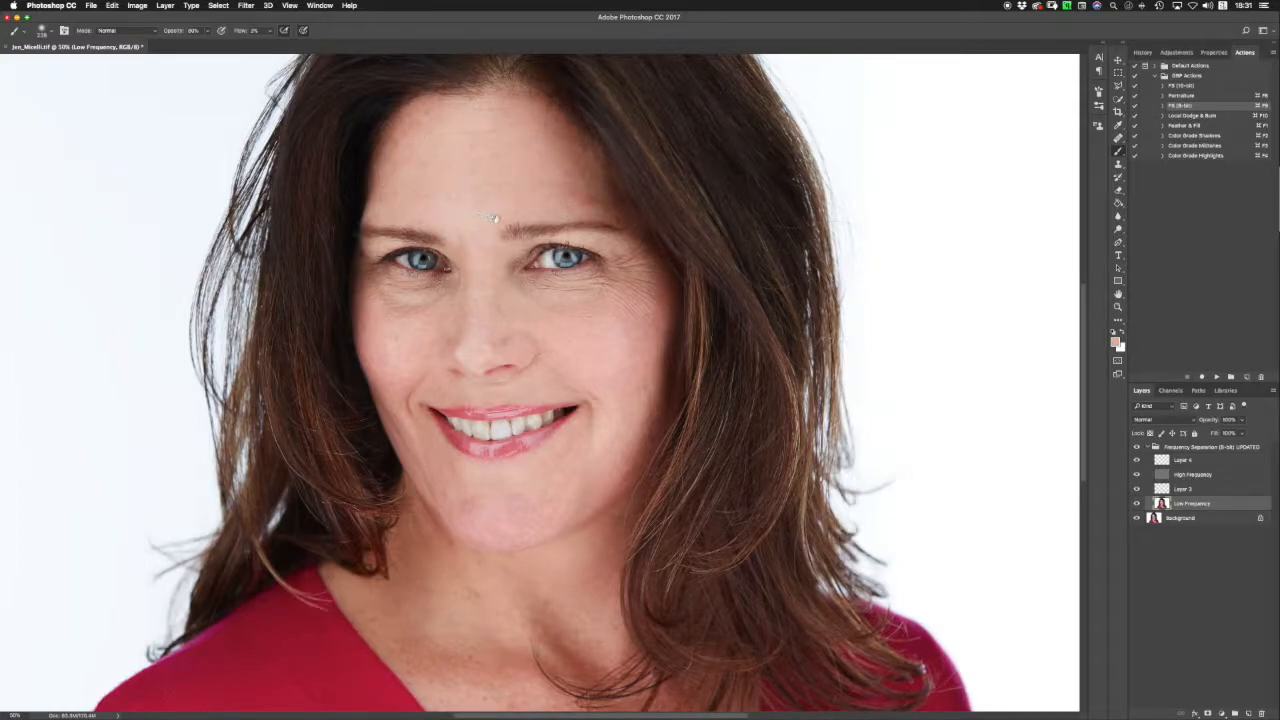
key(super+plus)
drag(483, 260, 536, 330)
drag(514, 239, 491, 249)
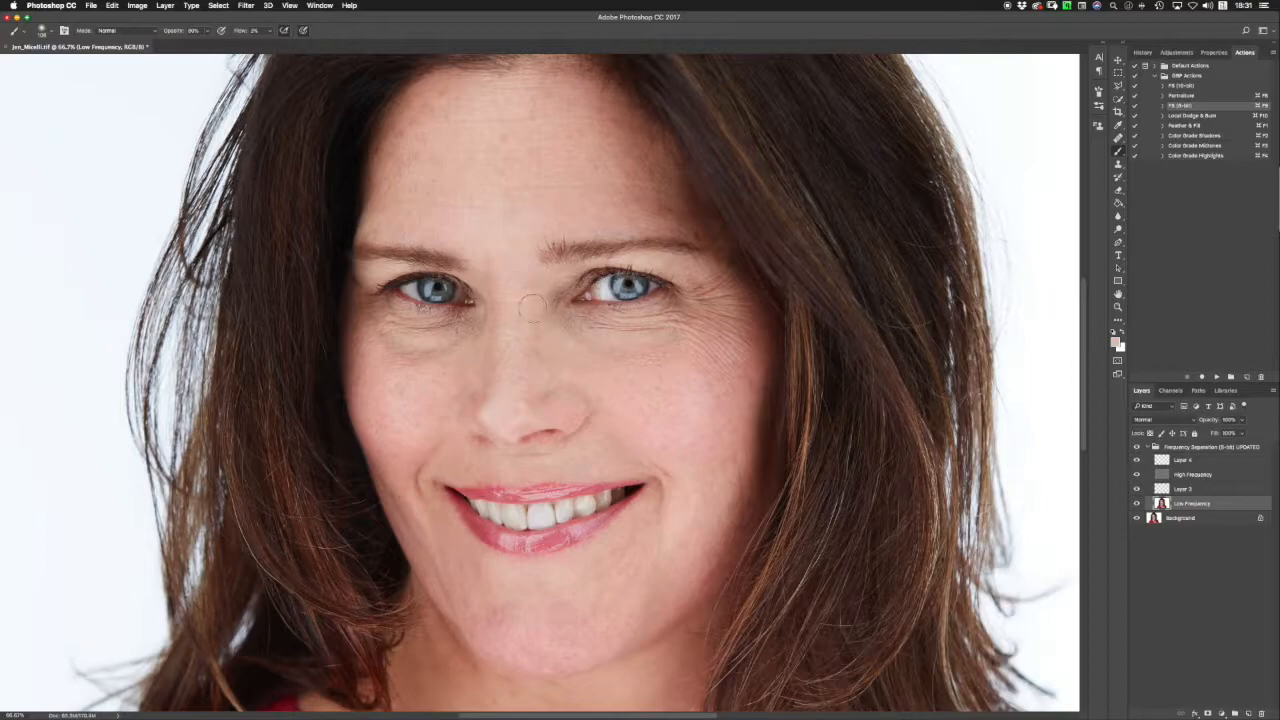
mouse_move(516, 253)
mouse_down()
mouse_move(528, 272)
mouse_move(482, 269)
mouse_move(503, 251)
mouse_up()
Smooth the tone of the image-left cheek with sampled cheek color, adjusting the size of the soft brush.
alt+click(396, 408)
alt+click(394, 404)
mouse_move(399, 412)
mouse_down()
mouse_move(369, 415)
mouse_move(377, 394)
mouse_move(399, 389)
mouse_move(389, 403)
mouse_move(413, 426)
mouse_move(443, 399)
mouse_move(398, 383)
mouse_move(422, 410)
mouse_move(424, 393)
mouse_move(387, 388)
mouse_move(414, 402)
mouse_up()
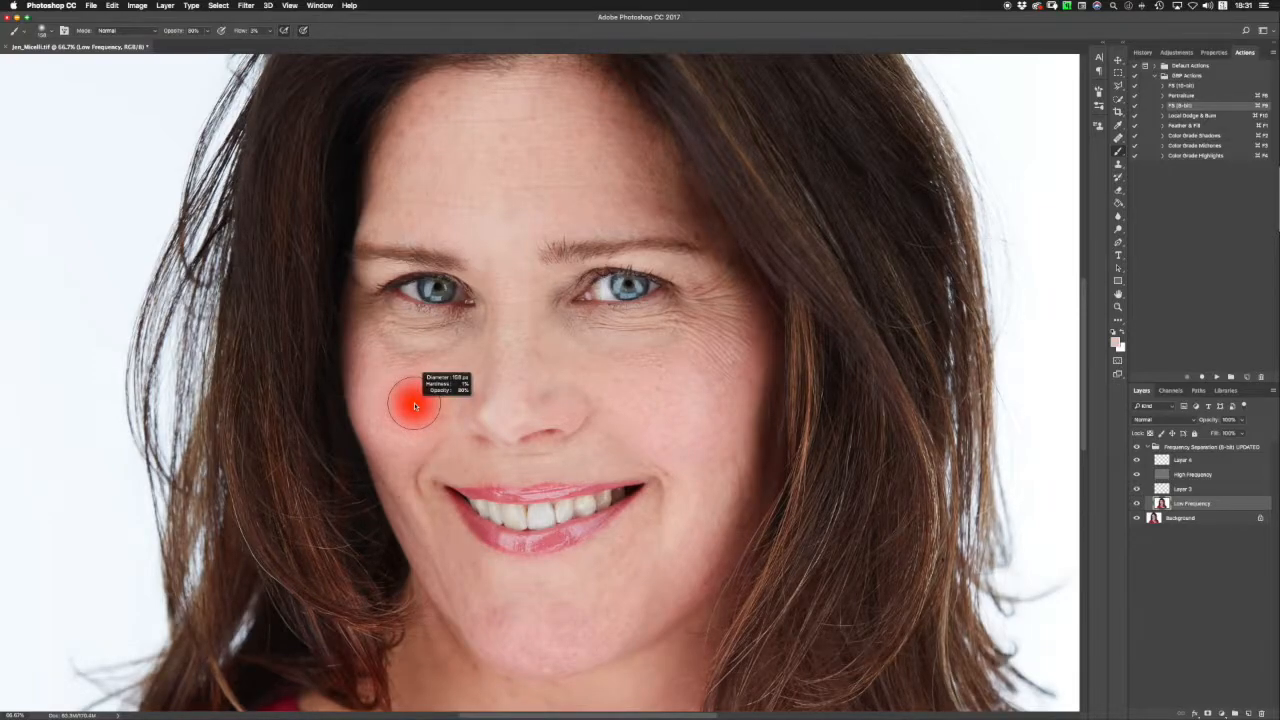
mouse_move(414, 404)
mouse_down()
mouse_move(400, 390)
mouse_move(418, 394)
mouse_move(411, 371)
mouse_up()
mouse_move(409, 416)
mouse_down()
mouse_move(445, 682)
mouse_move(415, 673)
mouse_move(385, 495)
mouse_move(395, 378)
mouse_move(434, 369)
mouse_up()
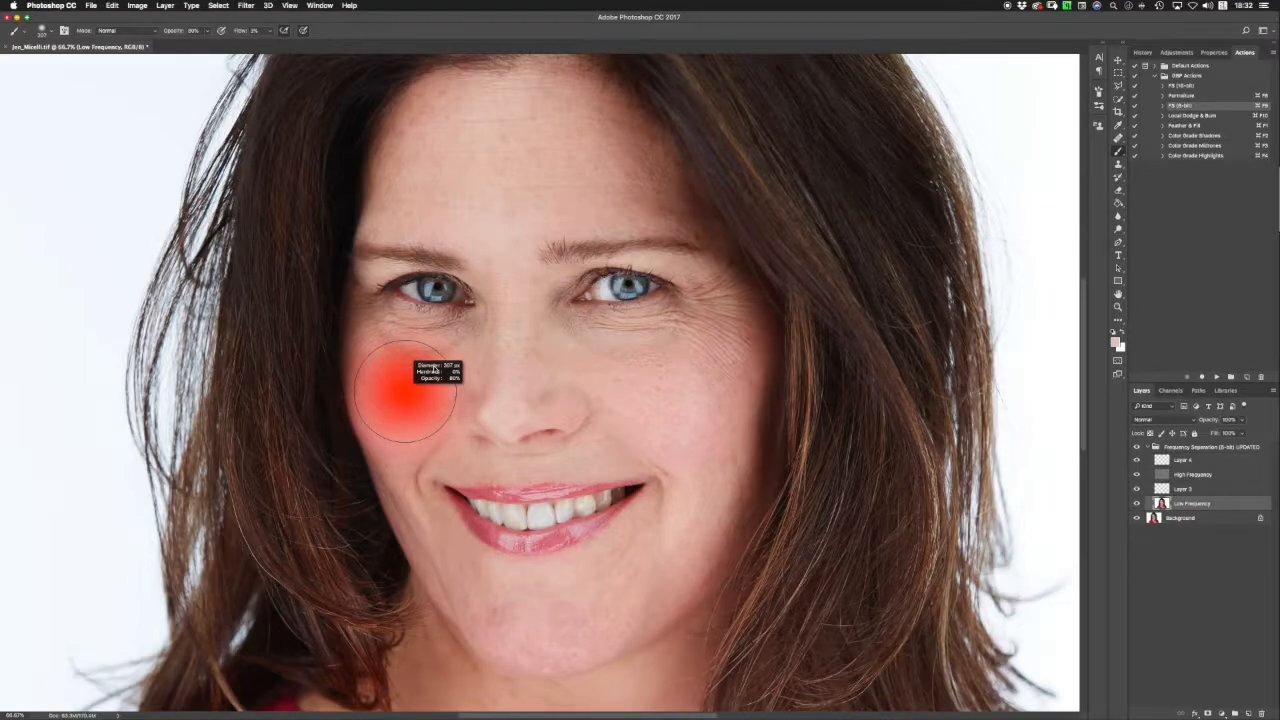
mouse_move(432, 368)
mouse_down()
mouse_move(424, 393)
mouse_move(401, 394)
mouse_up()
drag(411, 446, 395, 435)
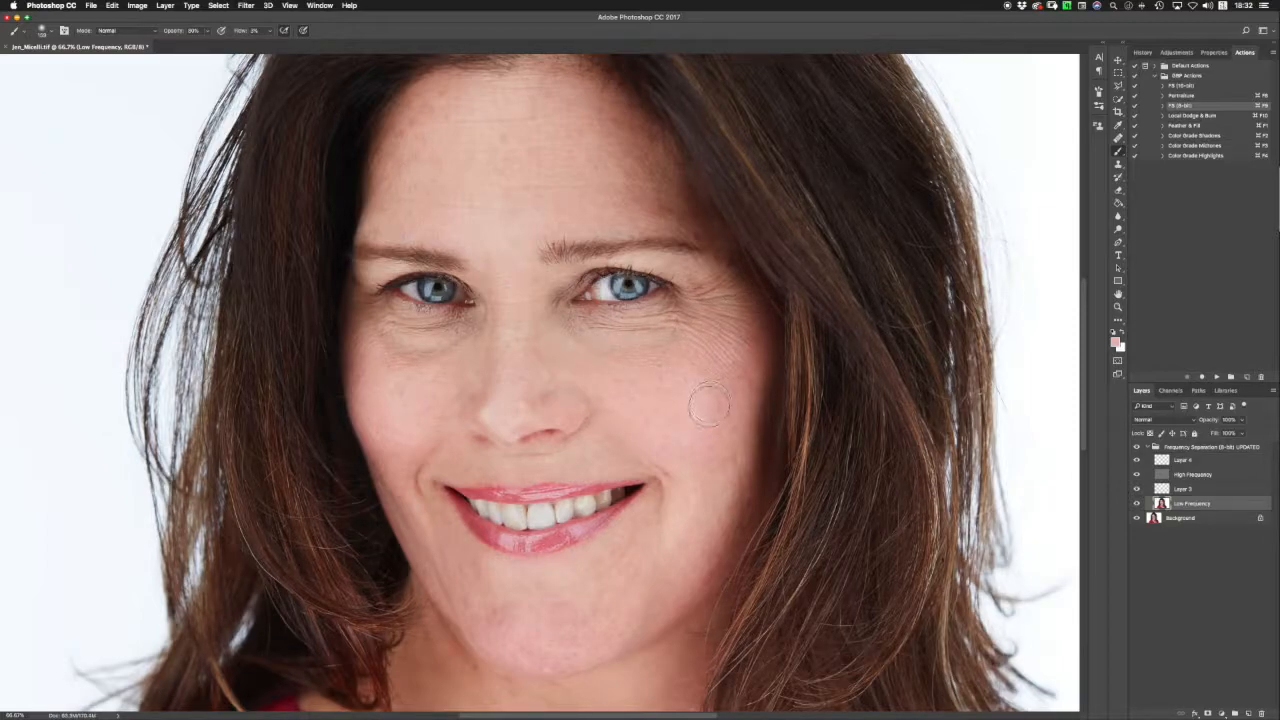
Even out the chin's skin tone with sampled color and compare the whole portrait with the original Background layer.
alt+click(567, 570)
drag(570, 584, 590, 584)
alt+click(568, 570)
mouse_move(570, 577)
mouse_down()
mouse_move(578, 614)
mouse_move(590, 612)
mouse_move(574, 612)
mouse_move(587, 617)
mouse_move(527, 603)
mouse_move(578, 624)
mouse_move(556, 634)
mouse_move(516, 624)
mouse_move(554, 613)
mouse_move(517, 620)
mouse_move(596, 616)
mouse_move(496, 610)
mouse_move(584, 609)
mouse_move(561, 608)
mouse_move(605, 576)
mouse_move(544, 607)
mouse_move(571, 572)
mouse_up()
key(super+minus)
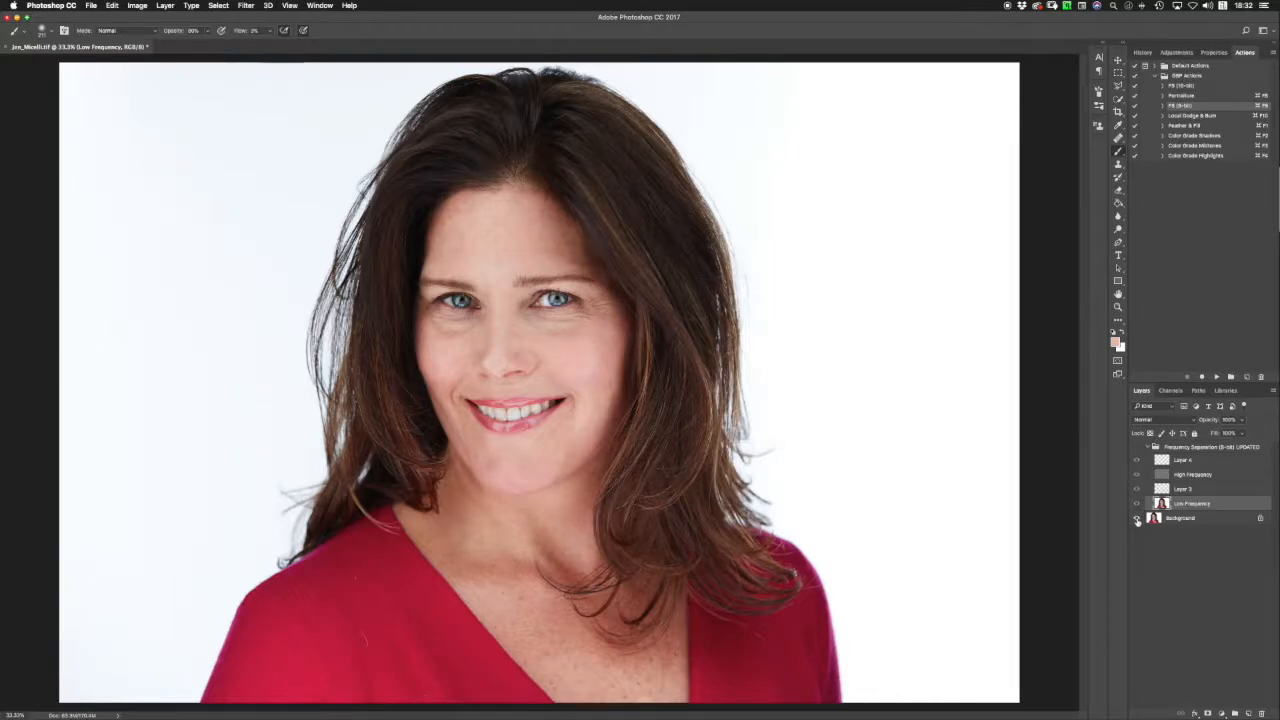
alt+click(1137, 519)
alt+click(1136, 519)
alt+click(1136, 519)
Sample skin color from the upper chest to even out the neck and chest tones.
key(super+plus)
drag(552, 520, 588, 460)
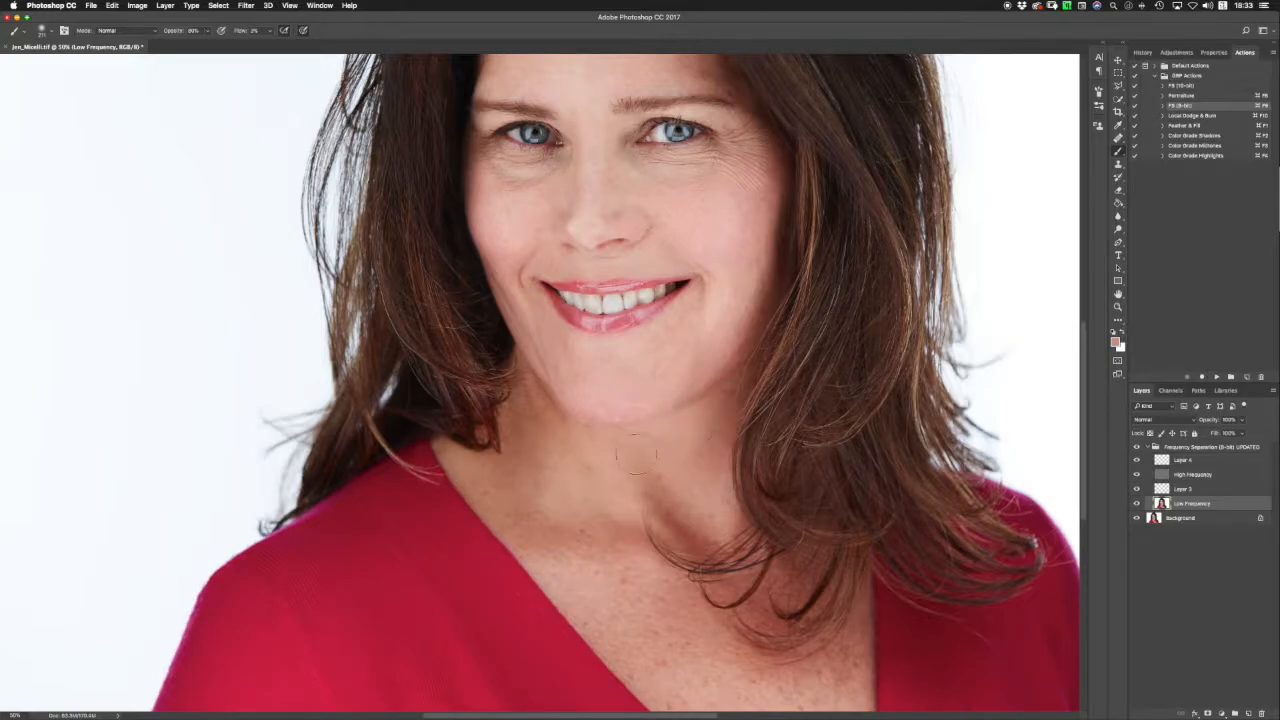
alt+click(618, 549)
Blend the dark tones below the image-left eye by painting sampled skin colors with a resized brush on the Low Frequency layer.
scroll(660, 440, up, 5)
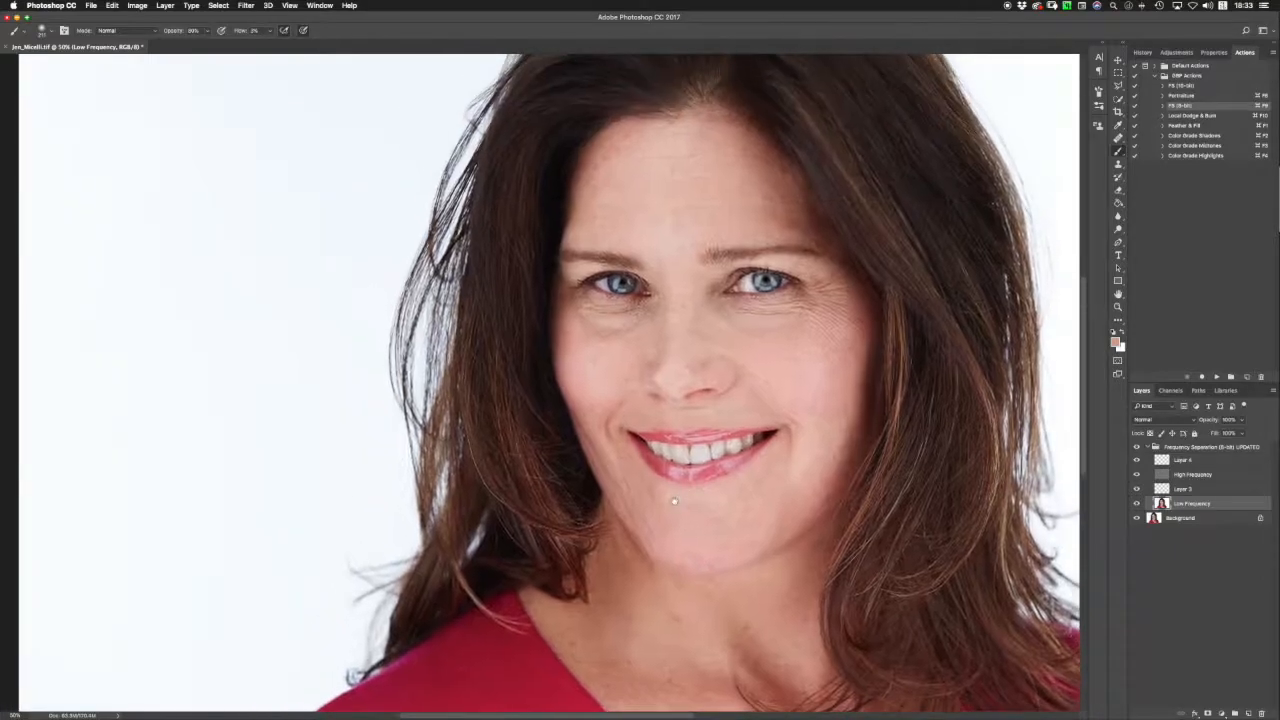
key(super+equal)
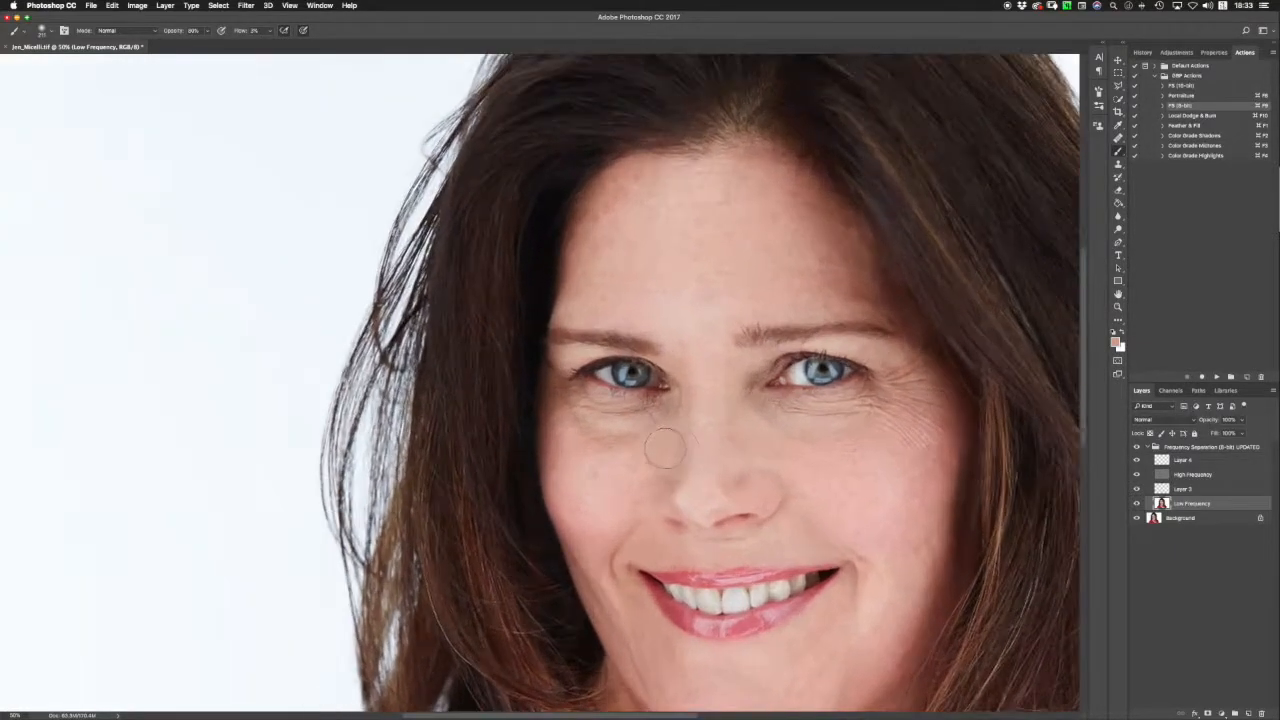
alt+click(630, 451)
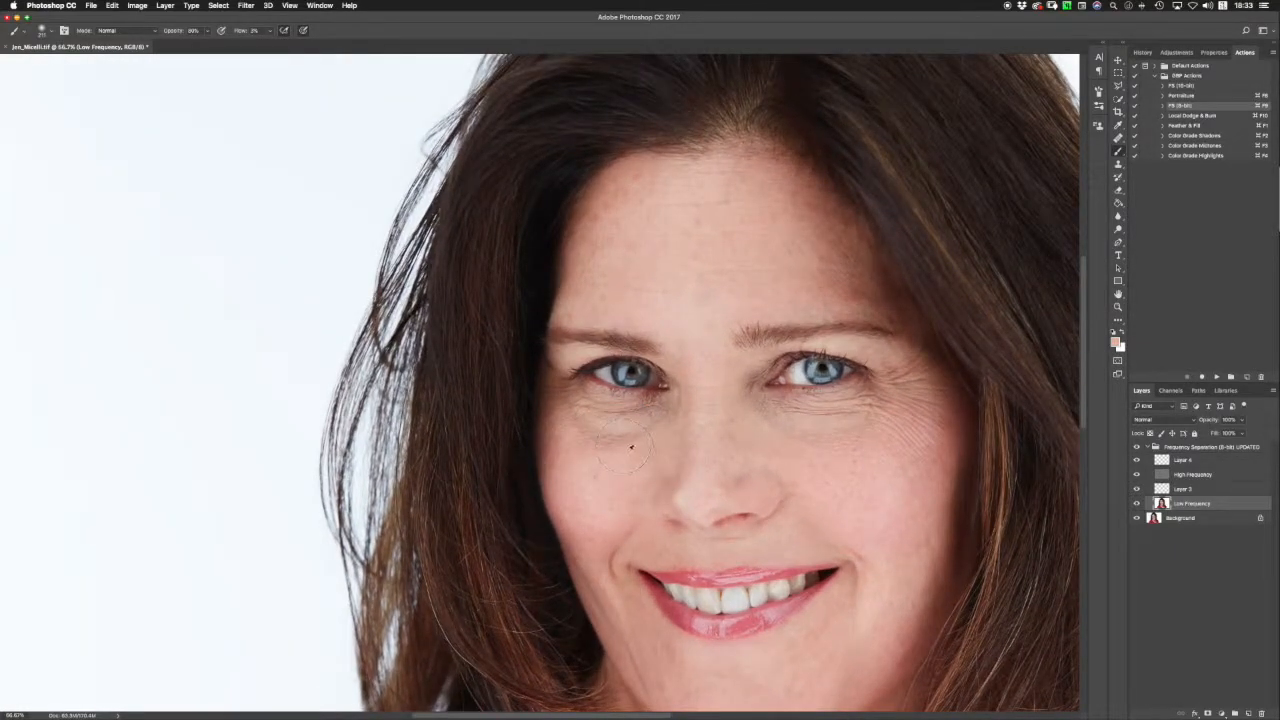
right_click(609, 467)
click(663, 457)
drag(646, 447, 627, 450)
alt+click(627, 451)
alt+click(615, 425)
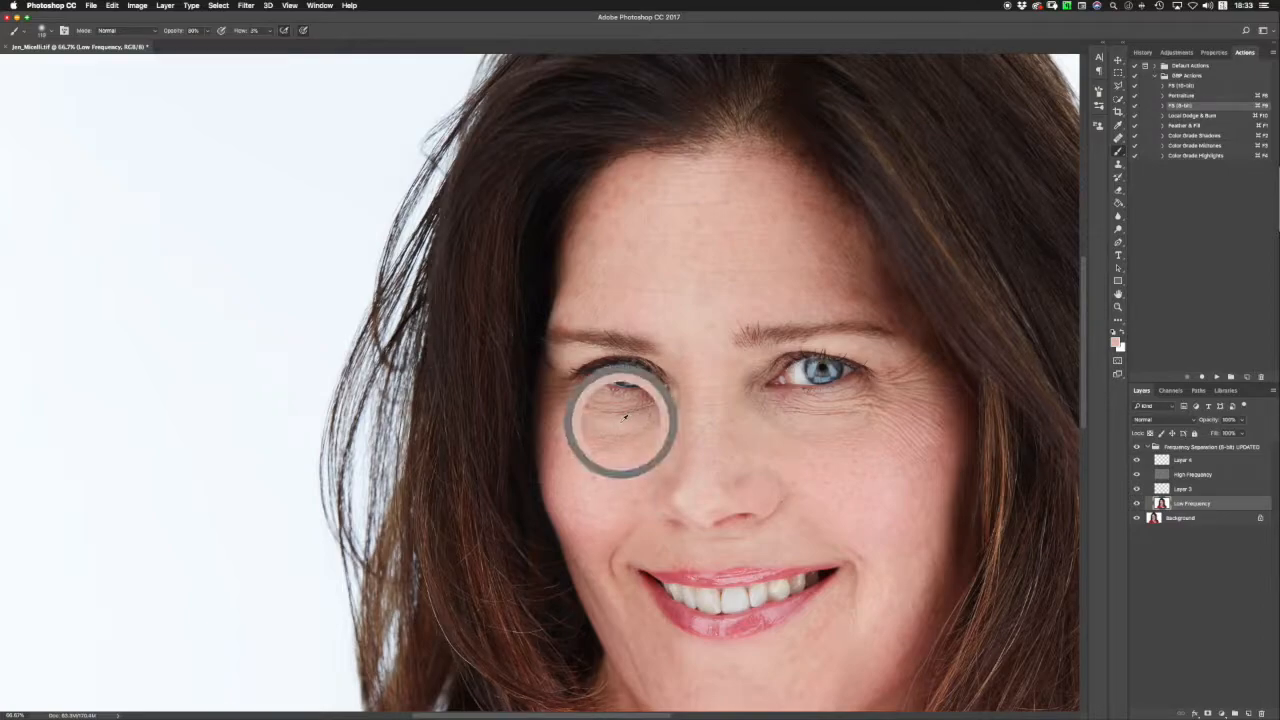
drag(611, 437, 614, 434)
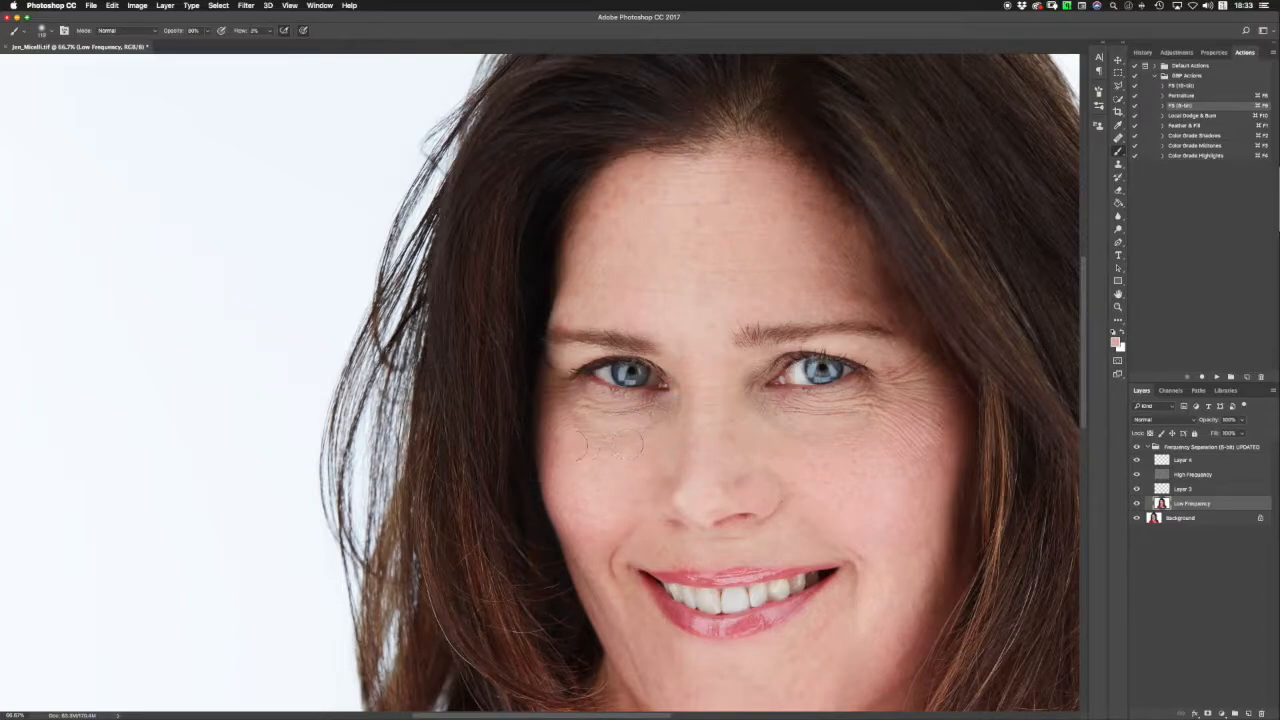
alt+click(591, 419)
alt+click(580, 425)
Inspect the image-left under-eye area up close and compare the retouched face with the original Background layer.
key(super+equal)
key(super+equal)
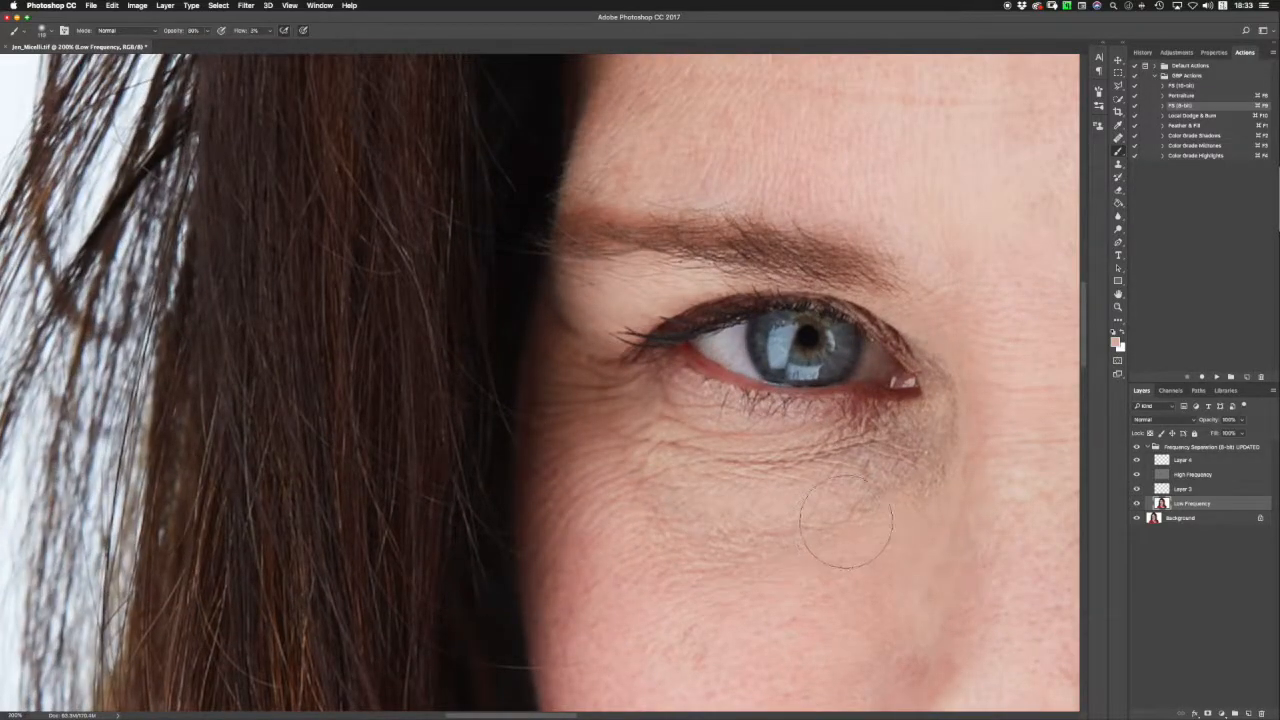
key(super+minus)
key(super+minus)
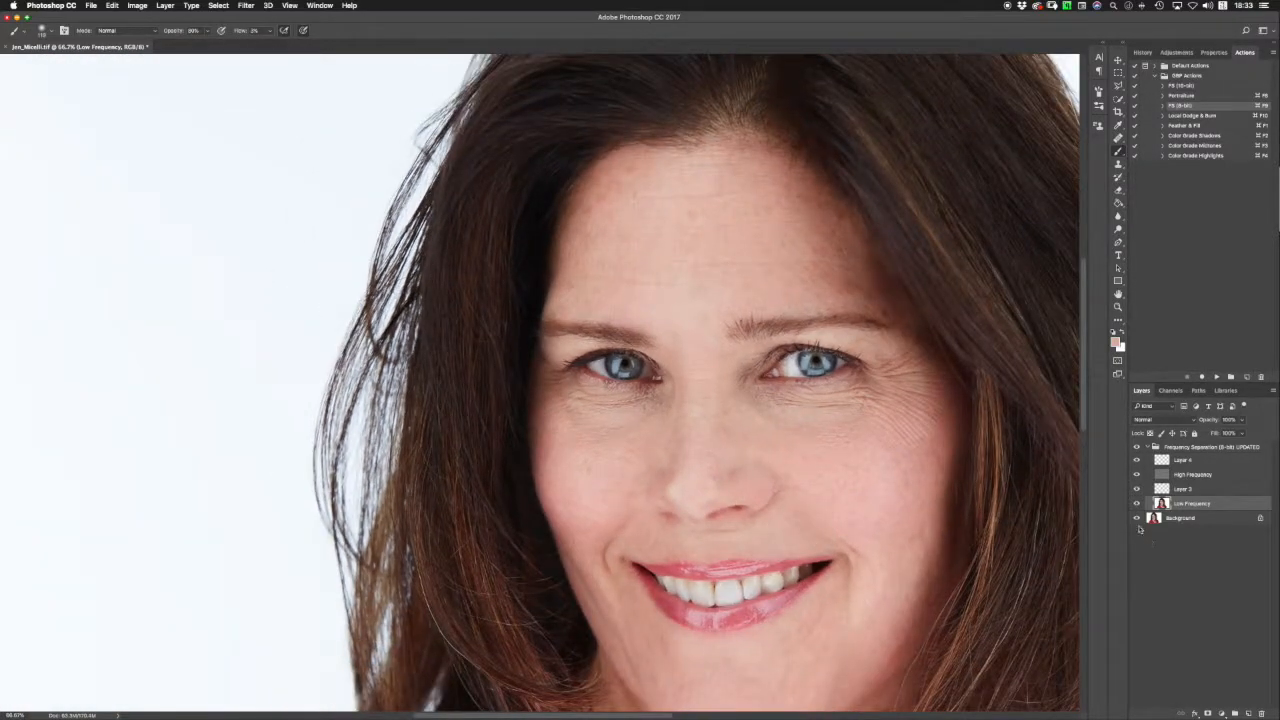
alt+click(1138, 520)
alt+click(1136, 521)
Blend the tones below the image-right eye with sampled skin color and compare the result with the Background layer.
alt+click(845, 407)
drag(806, 434, 868, 418)
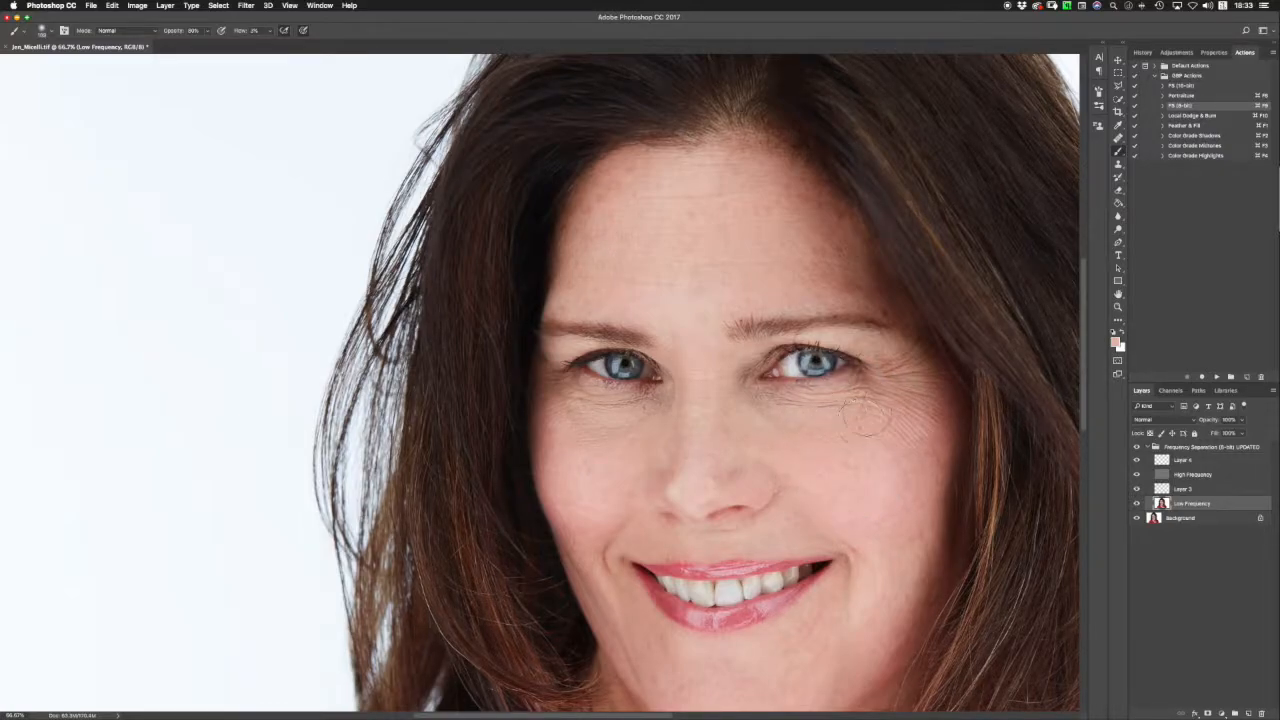
alt+click(1136, 518)
alt+click(1136, 518)
alt+click(1136, 518)
alt+click(1136, 518)
Even out the skin tone along the bridge of the nose with sampled color.
alt+click(714, 440)
drag(718, 440, 724, 442)
alt+click(703, 470)
Activate the High Frequency layer and set up the Clone Stamp tool with its sample limited to Current Layer.
key(super+plus)
key(super+plus)
scroll(820, 460, right, 10)
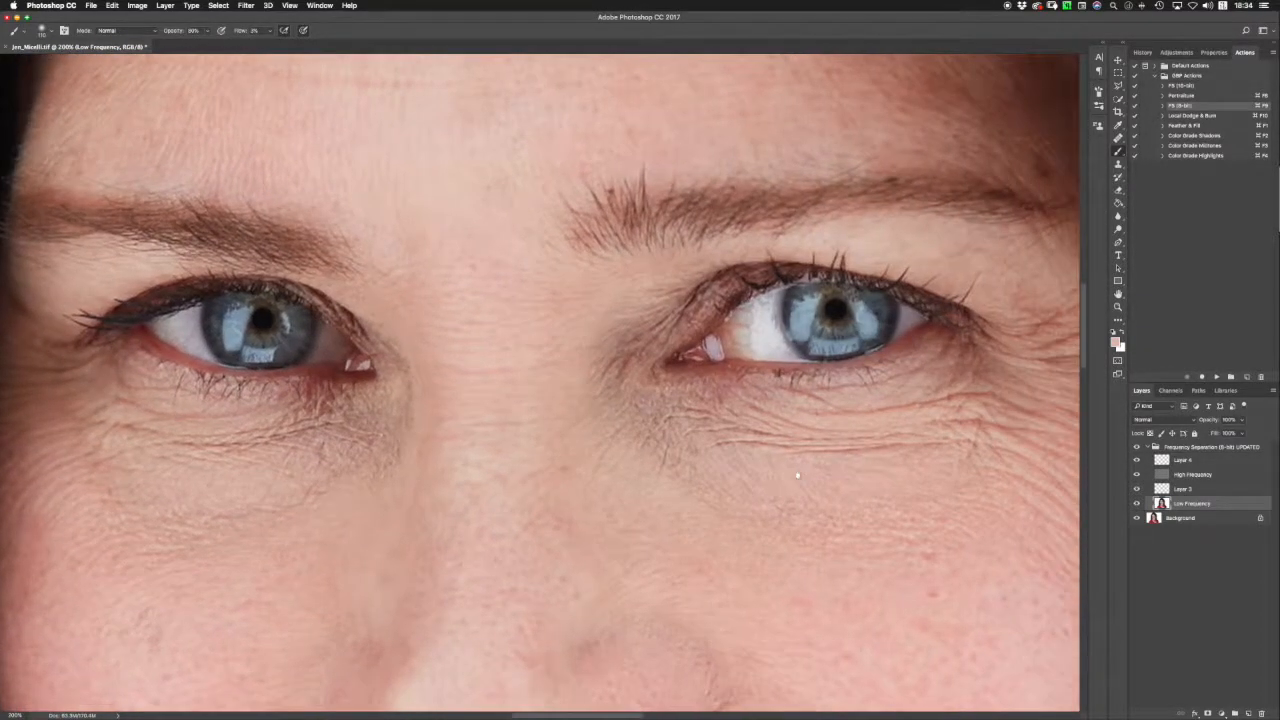
scroll(801, 475, right, 3)
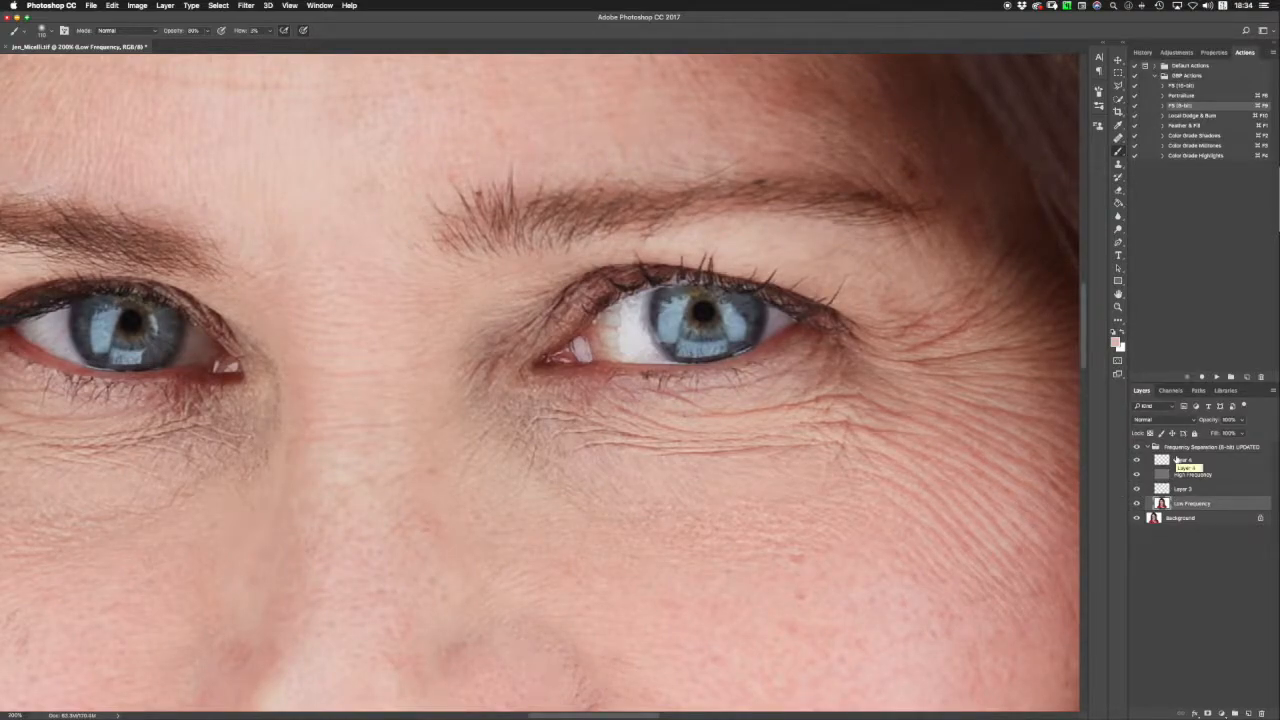
click(1162, 476)
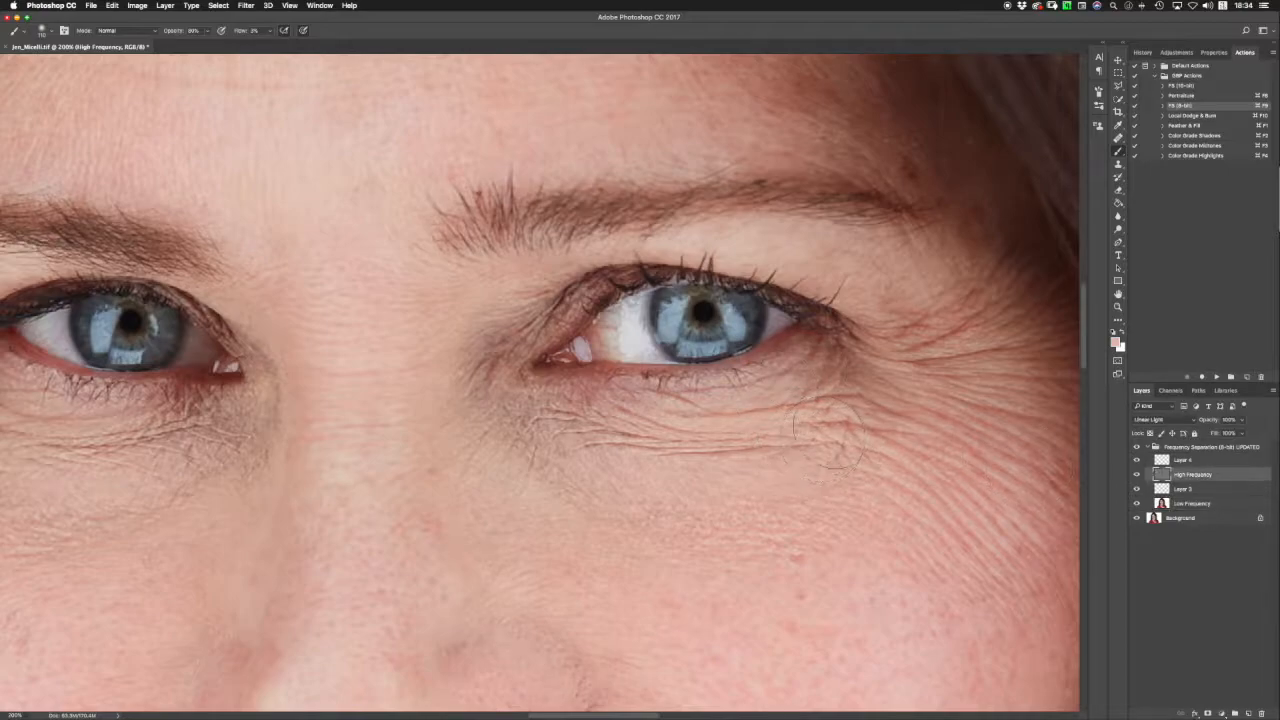
right_click(668, 433)
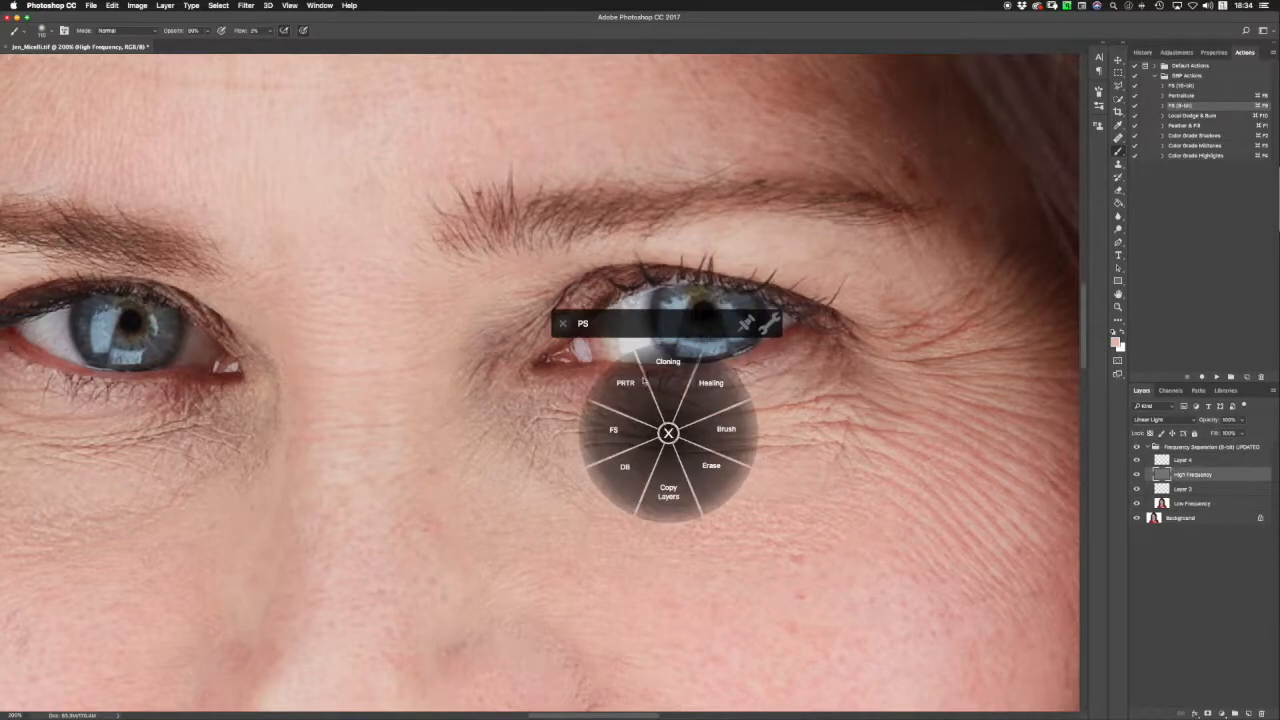
click(681, 382)
click(372, 30)
click(366, 22)
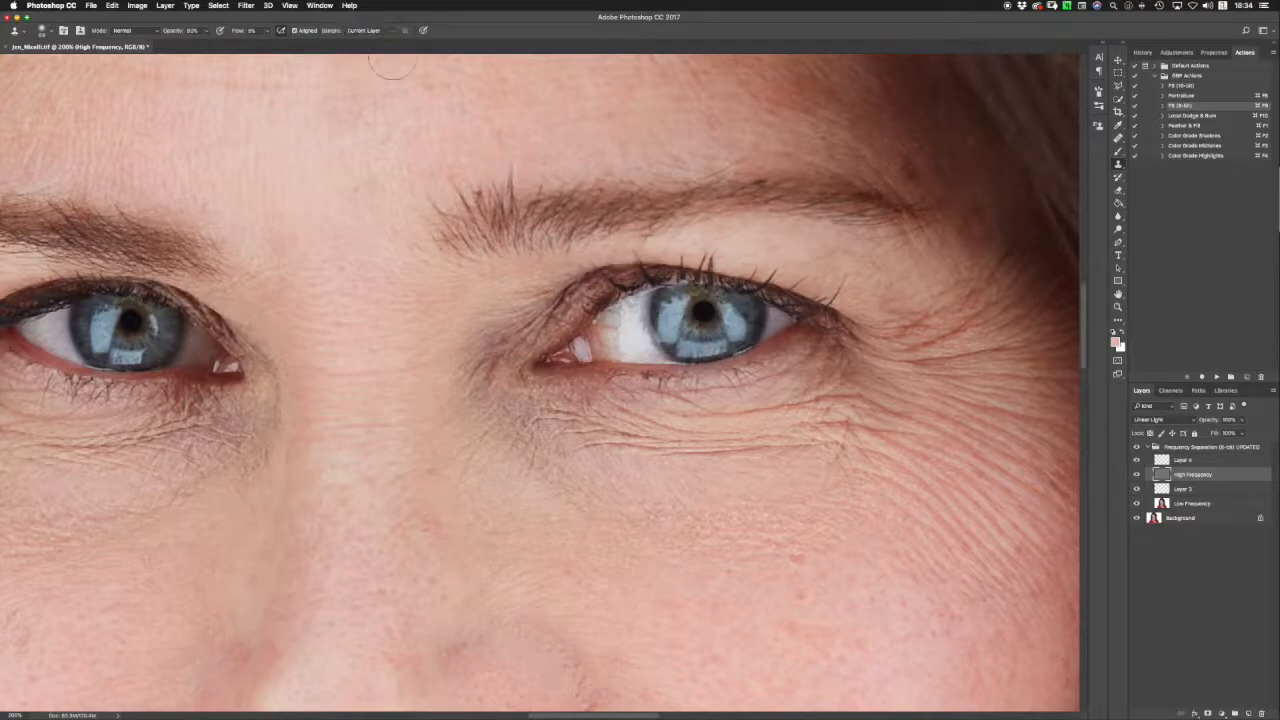
Clone clean skin texture over the creases below the image-right eye and compare the result with the Background layer.
drag(751, 451, 740, 459)
drag(812, 446, 776, 449)
drag(697, 456, 573, 441)
alt+click(656, 437)
drag(746, 472, 751, 471)
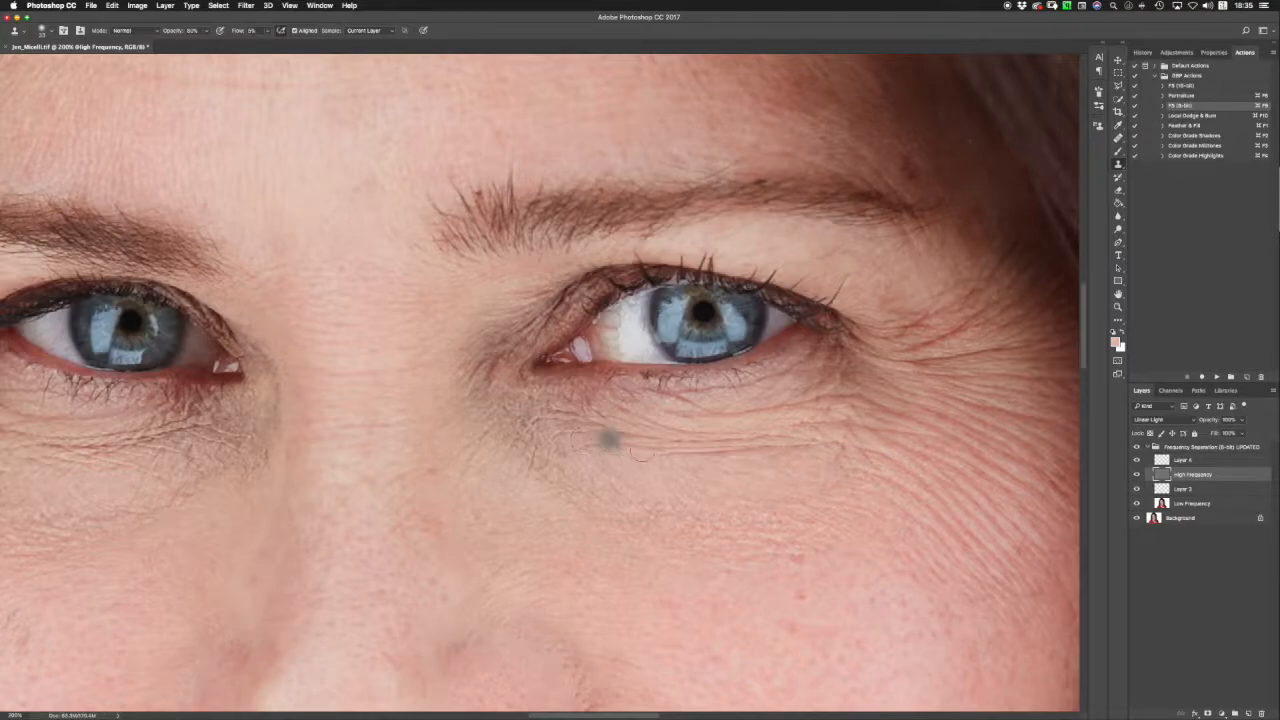
alt+click(1136, 519)
alt+click(1136, 519)
alt+click(1136, 519)
alt+click(1135, 520)
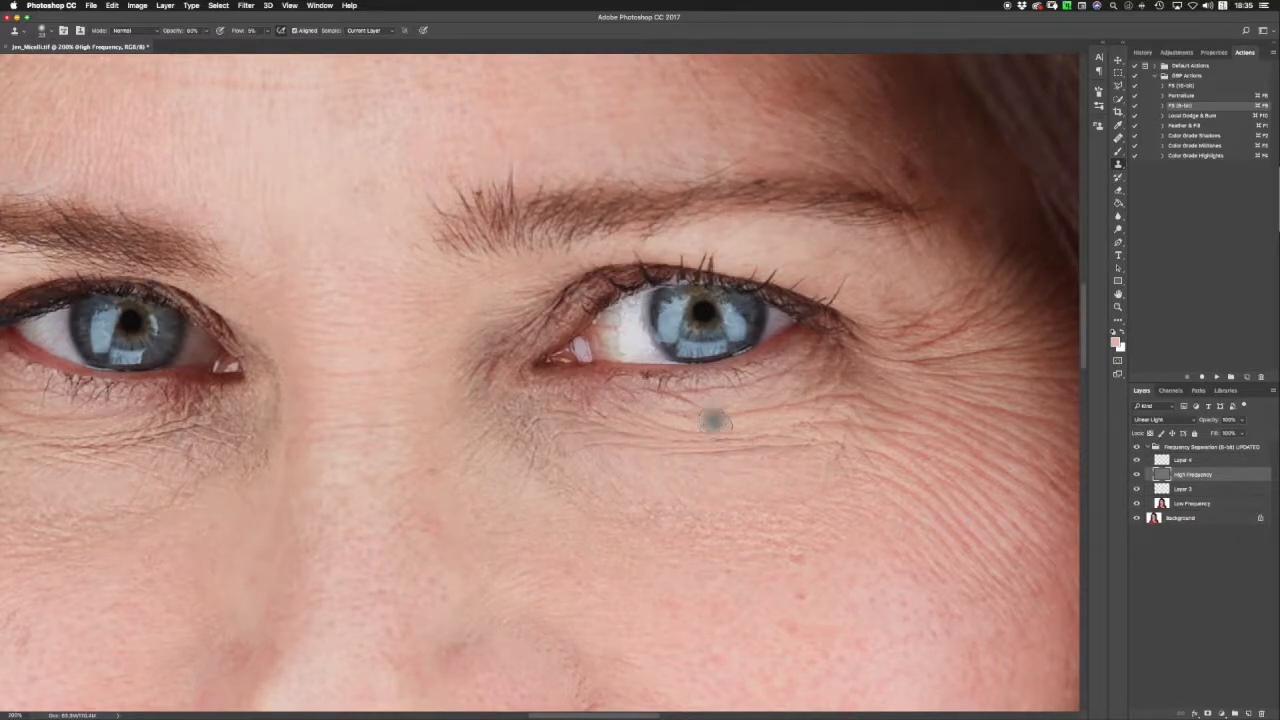
Continue softening the remaining fine lines under the image-right eye with cloned texture on the High Frequency layer.
drag(426, 464, 745, 436)
drag(1068, 408, 790, 443)
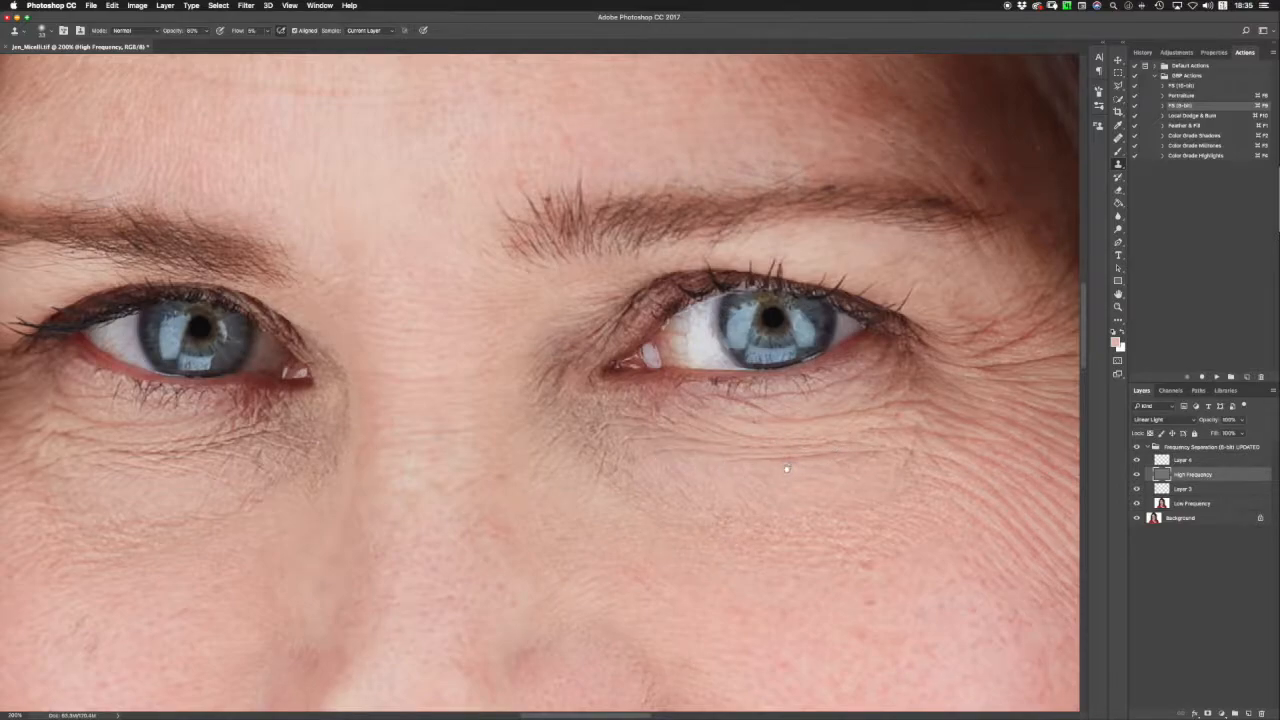
drag(787, 468, 815, 445)
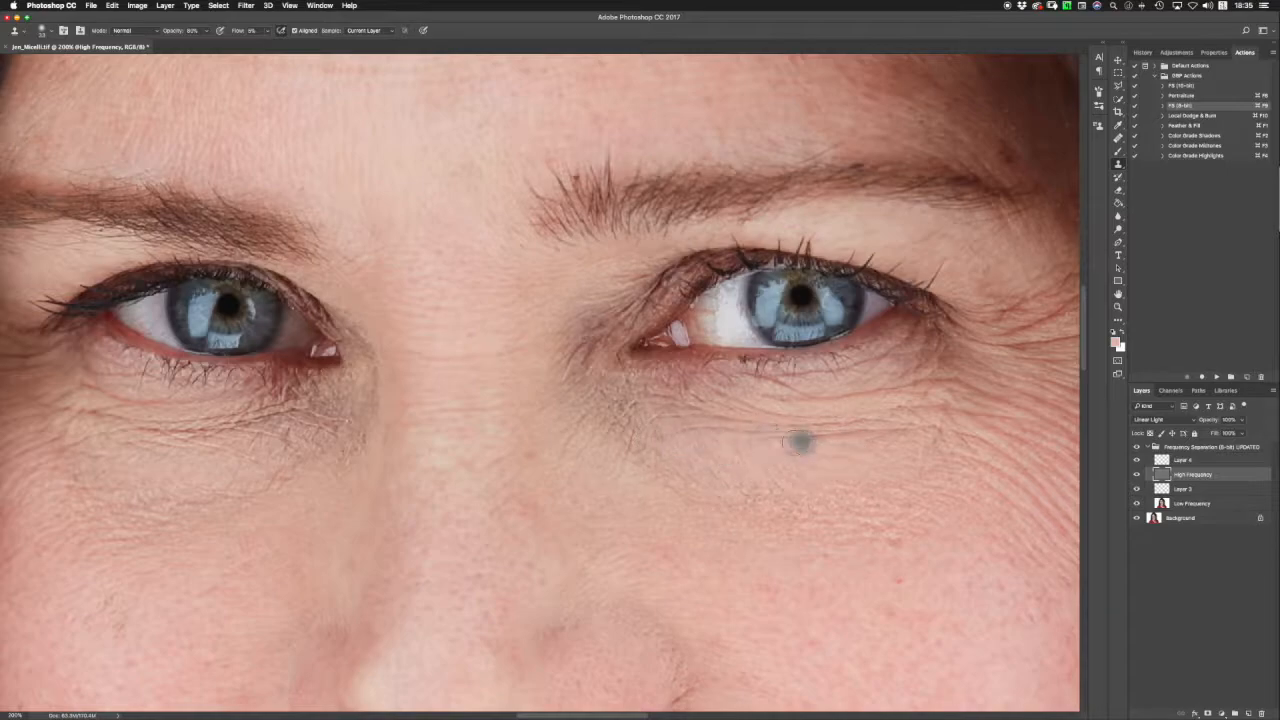
Clone smoother texture over the lines below the image-left eye and compare the result with the Background layer.
drag(494, 463, 734, 469)
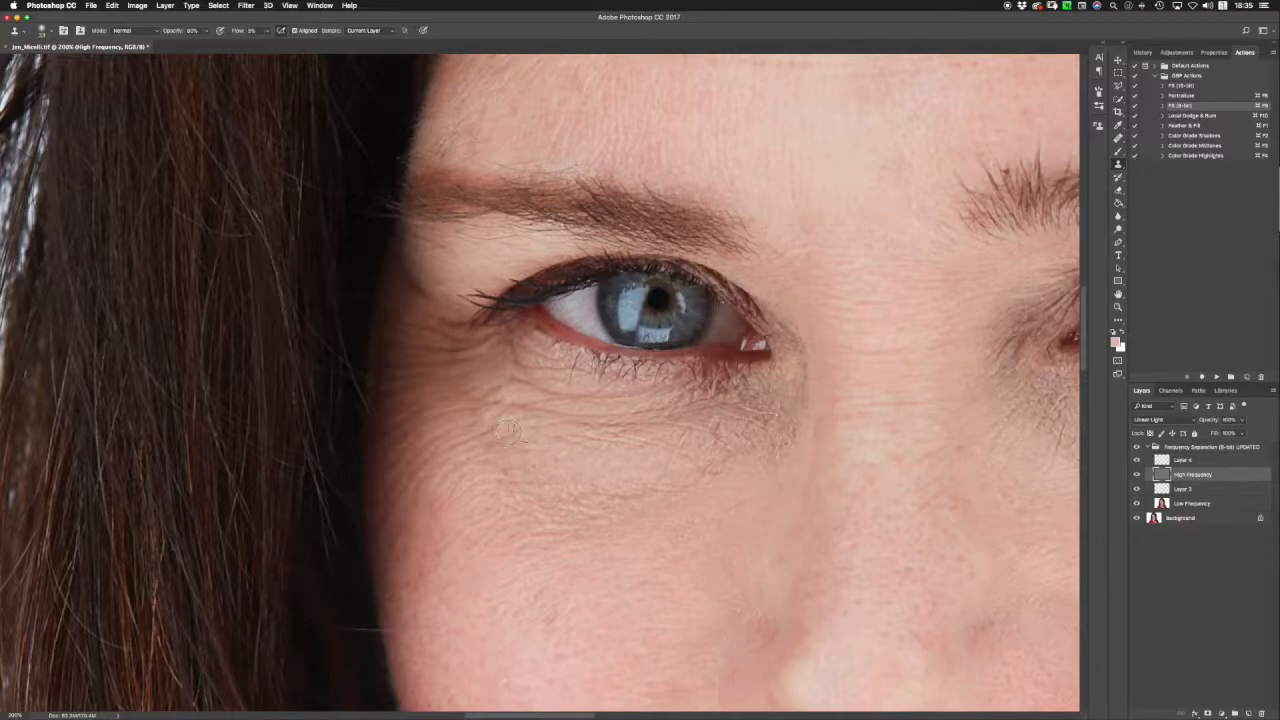
mouse_move(574, 476)
mouse_down()
mouse_move(700, 482)
mouse_move(690, 460)
mouse_up()
alt+click(637, 466)
alt+click(1138, 518)
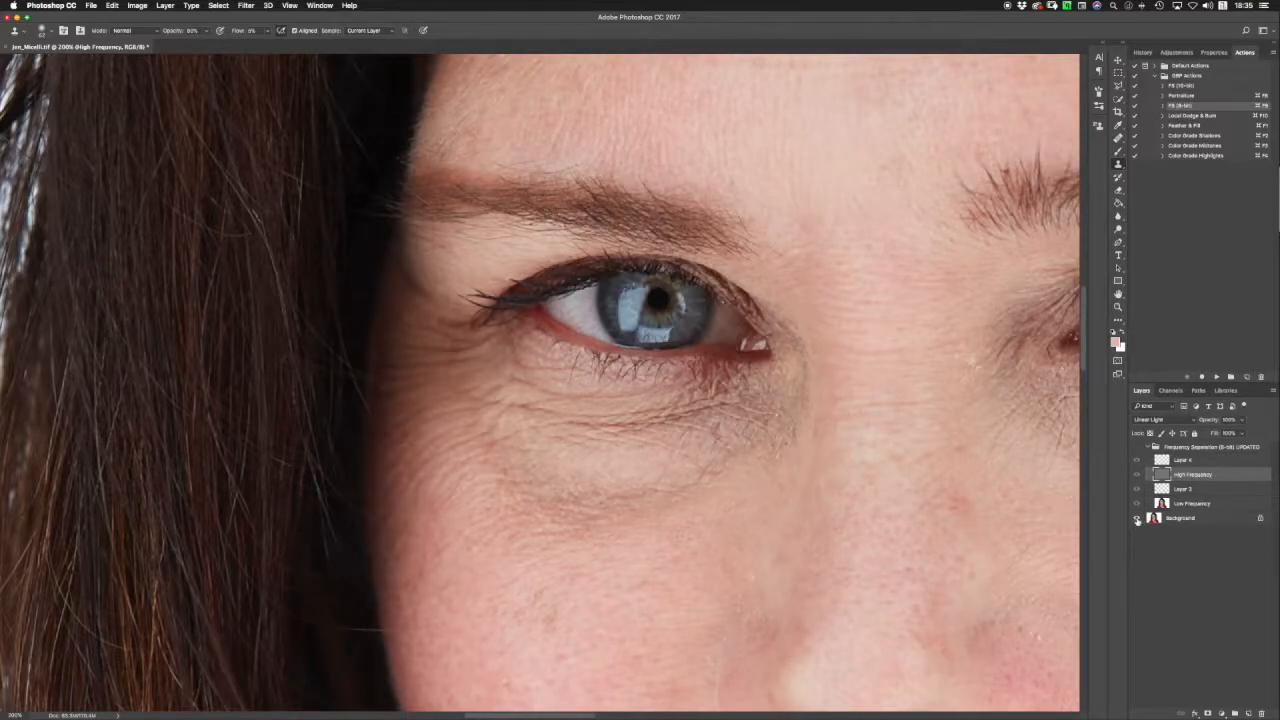
key(super+minus)
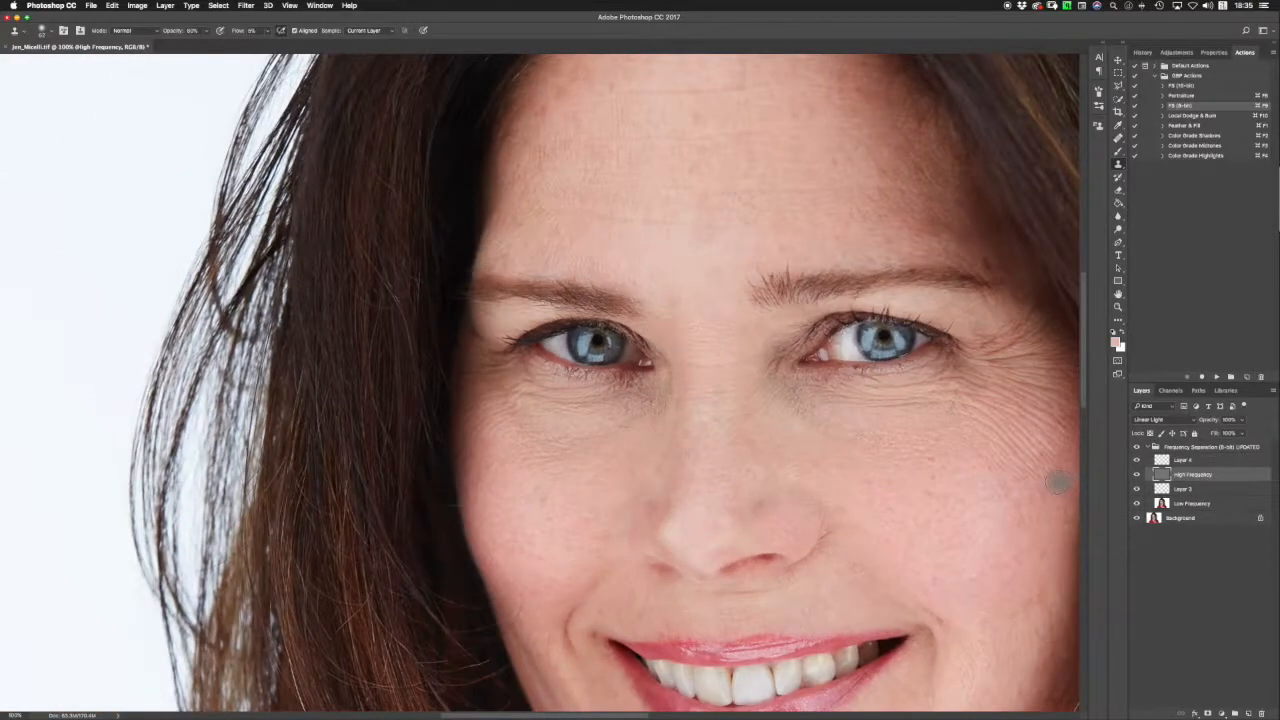
Return to the Low Frequency layer with the Brush and blend the tones beneath both eyes using sampled skin color.
click(1161, 509)
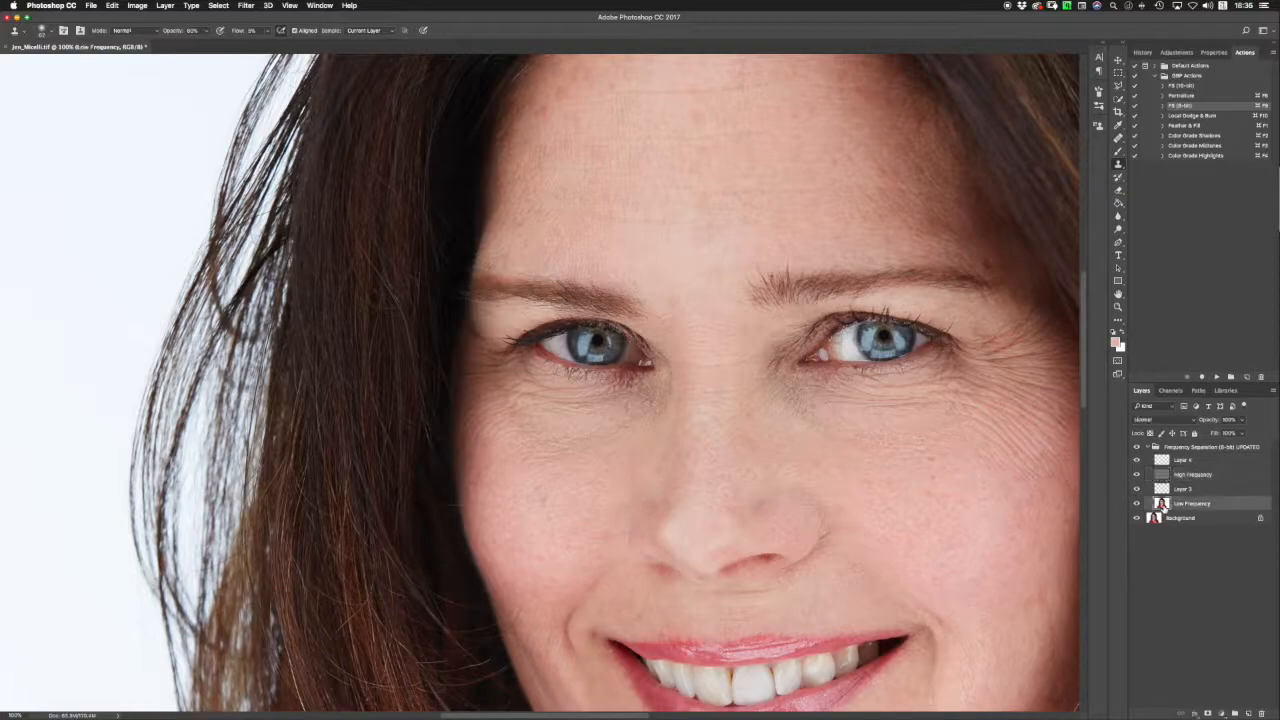
right_click(557, 475)
click(615, 472)
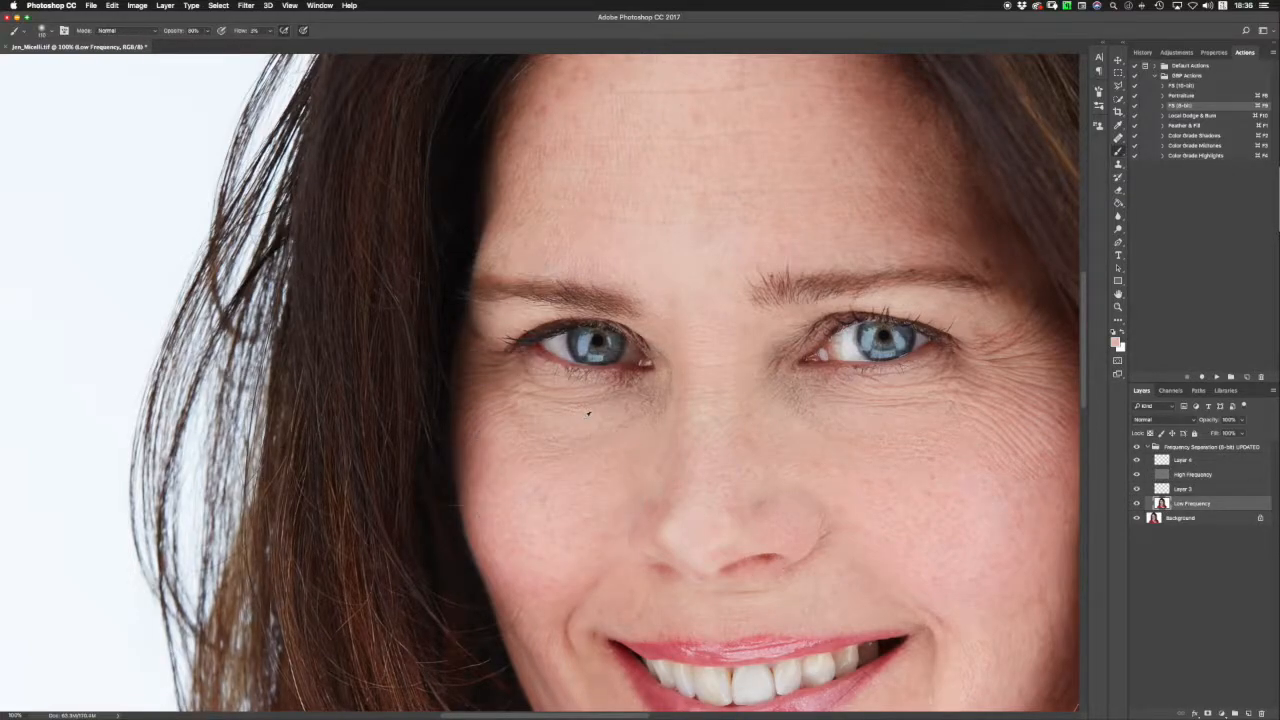
alt+click(630, 441)
alt+click(852, 401)
key(super+minus)
key(super+plus)
key(super+plus)
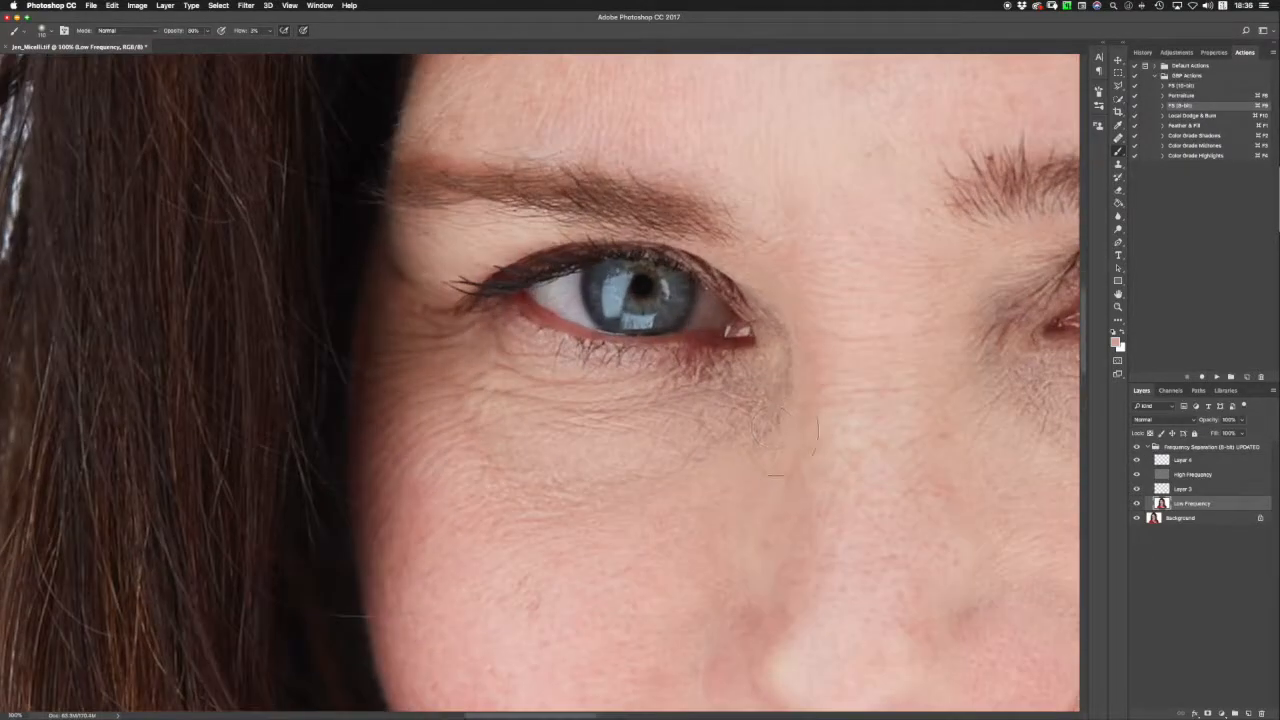
Clone smoother texture below the inner corner of the image-left eye on the High Frequency layer and compare the result with the Background layer.
right_click(689, 467)
click(700, 413)
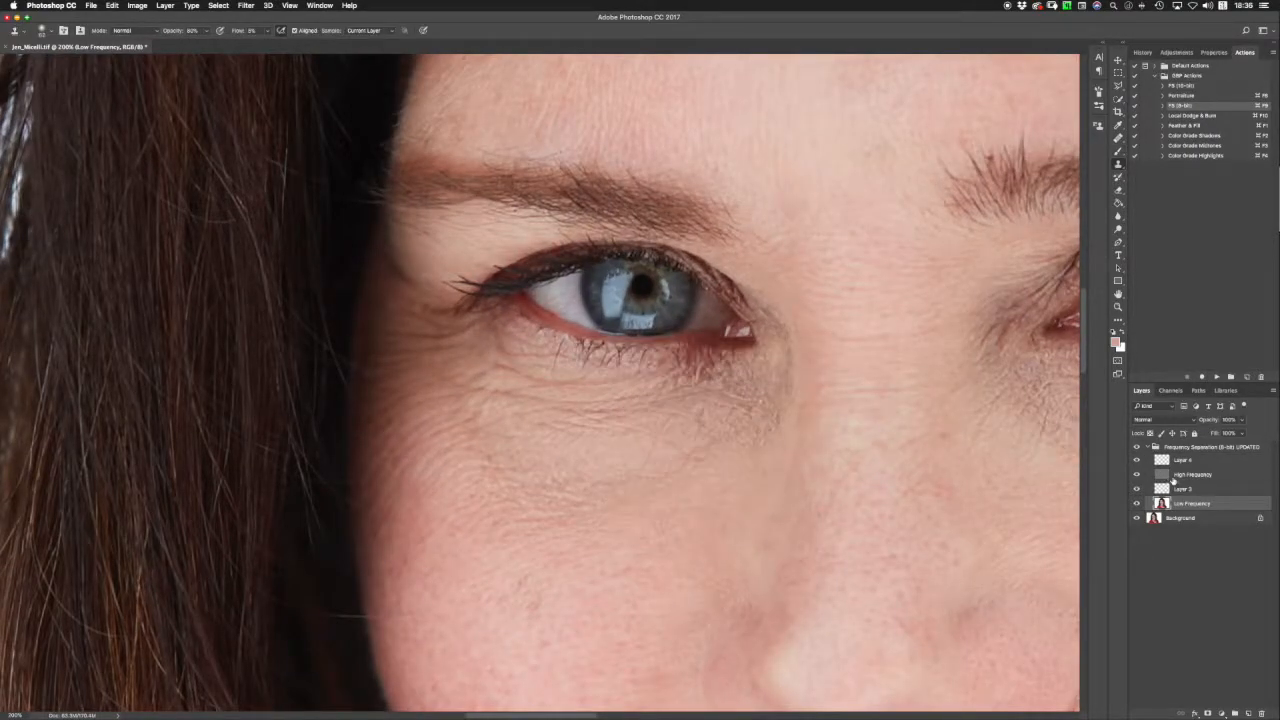
click(1174, 476)
drag(754, 390, 730, 394)
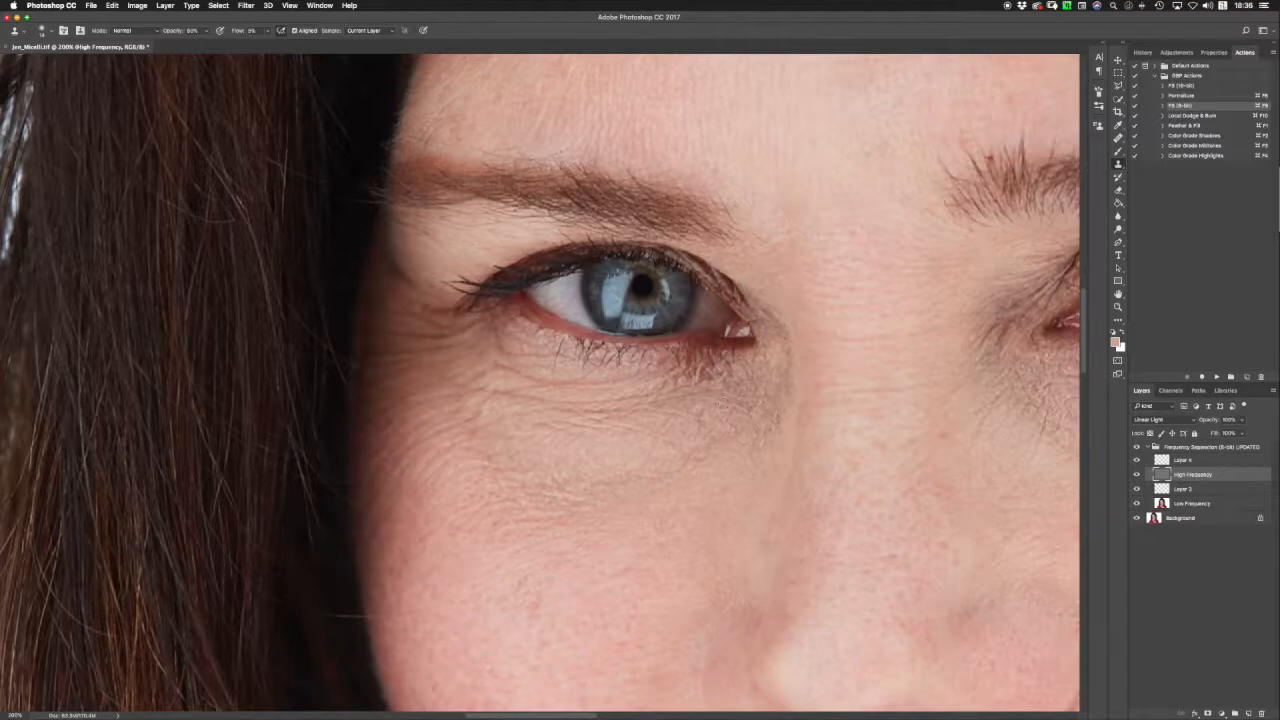
key(super+minus)
key(super+minus)
key(super+minus)
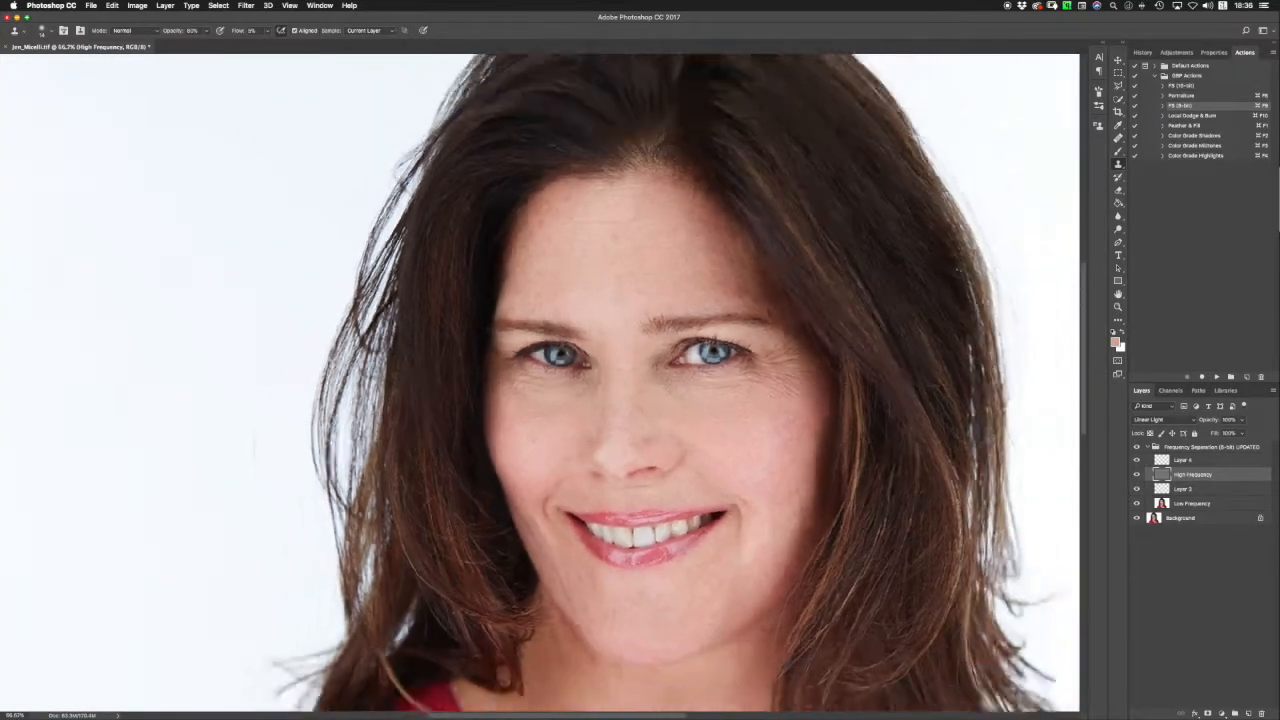
key(super+minus)
key(super+plus)
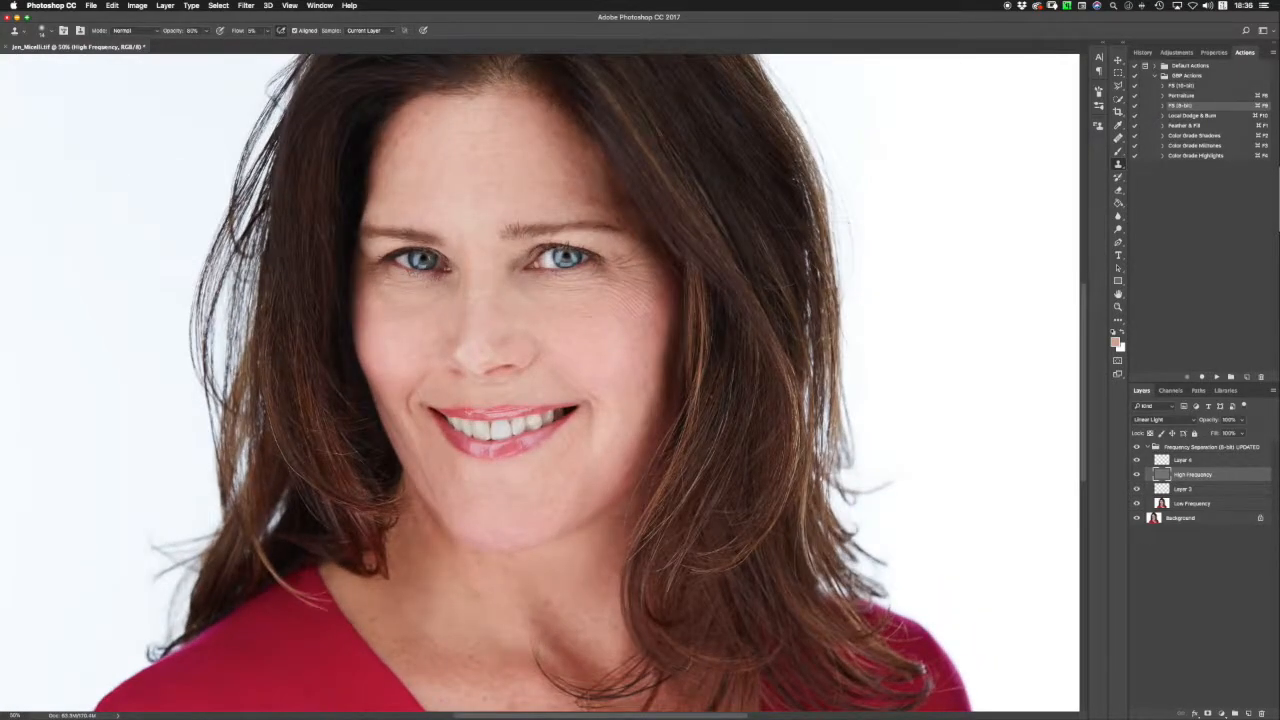
alt+click(1136, 518)
alt+click(1136, 519)
Examine the retouched face at several magnifications, checking the skin around the eyes, cheeks and forehead.
key(super+minus)
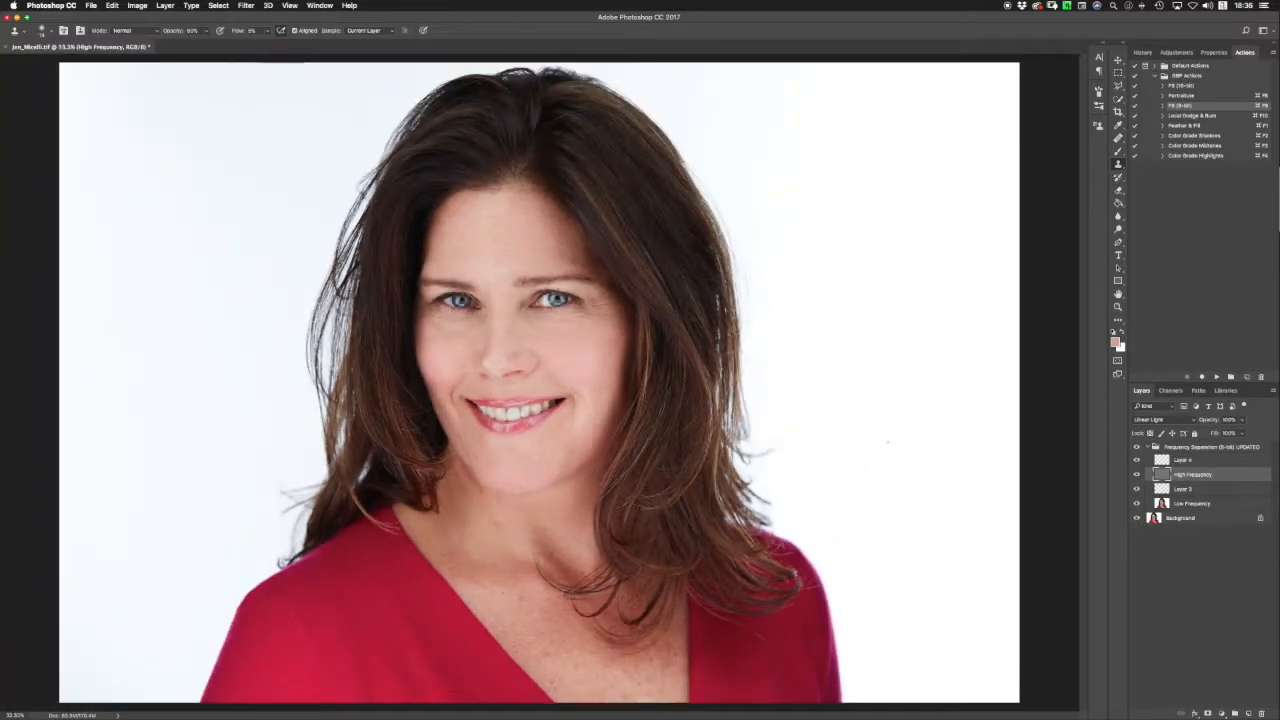
key(super+minus)
key(super+plus)
key(super+plus)
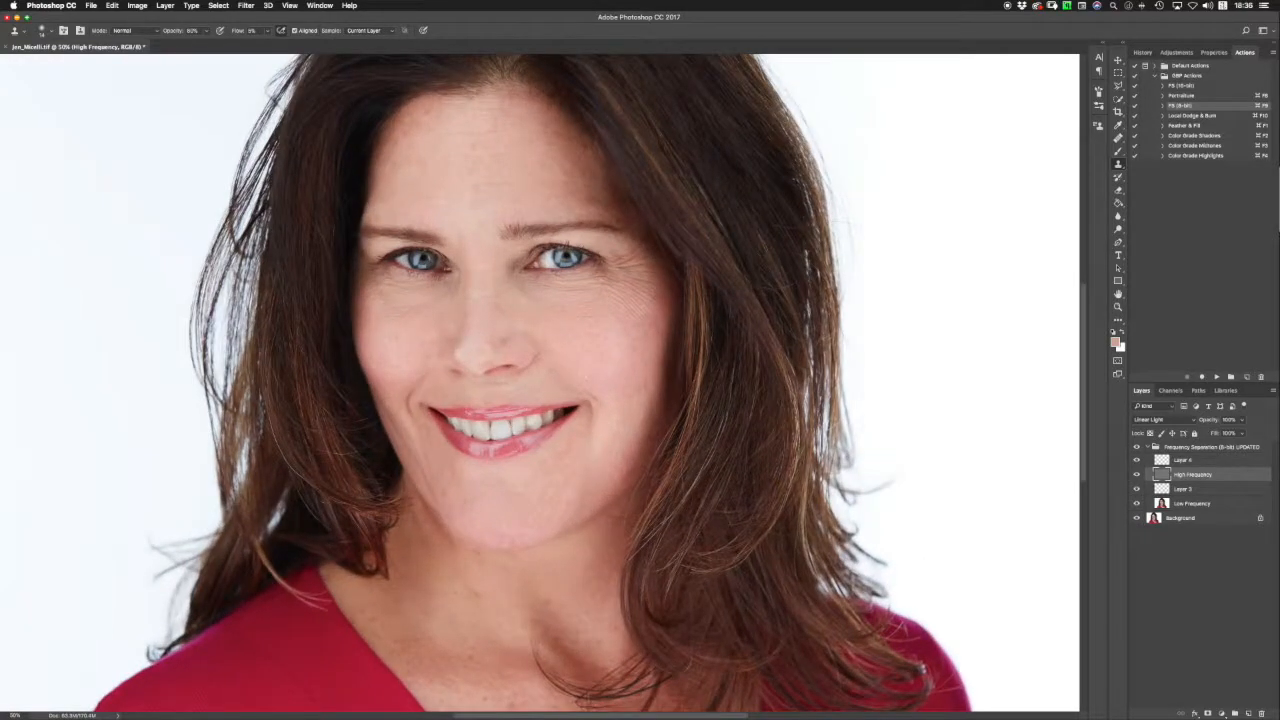
drag(620, 386, 828, 402)
key(super+0)
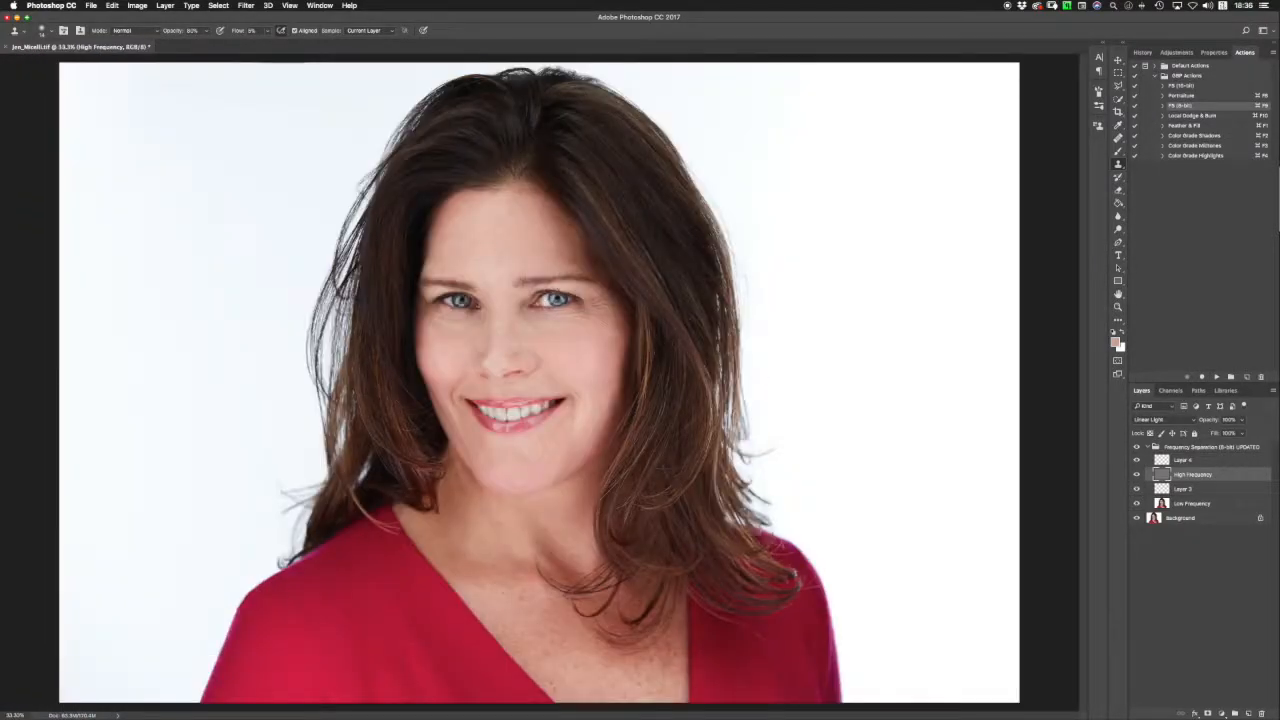
key(super+minus)
key(super+minus)
key(super+minus)
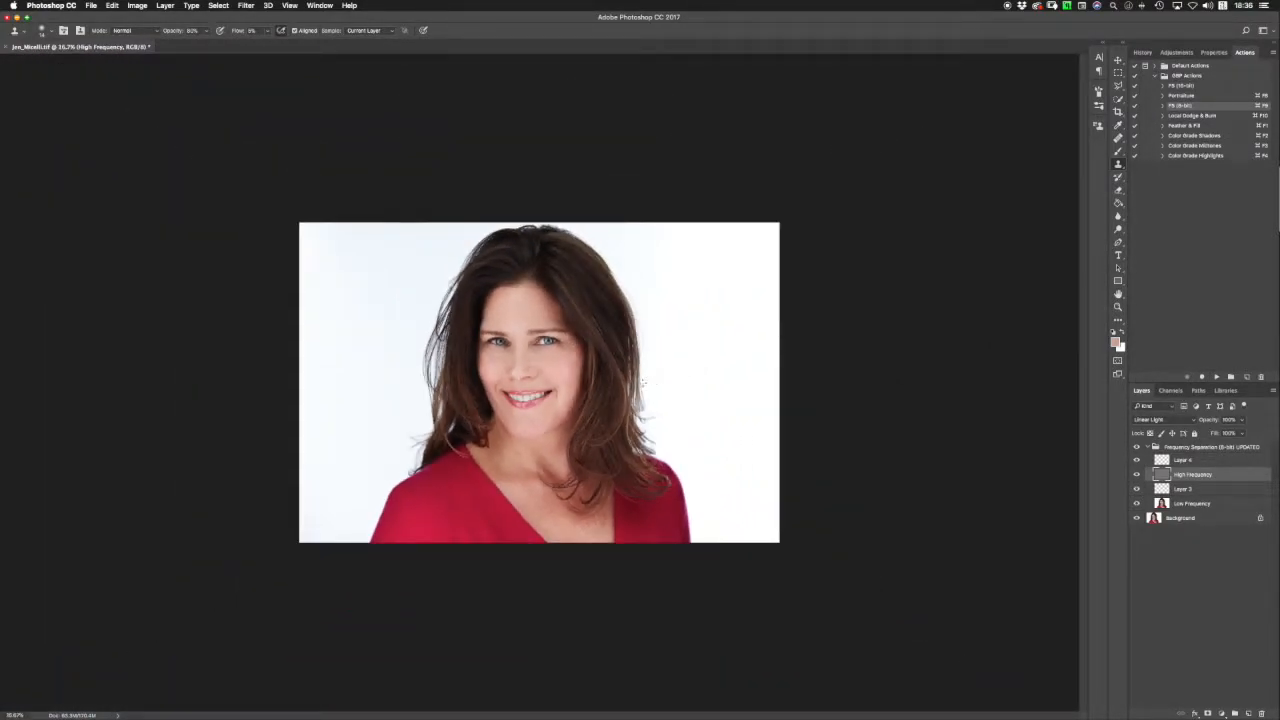
key(super+plus)
key(super+plus)
key(super+plus)
key(super+plus)
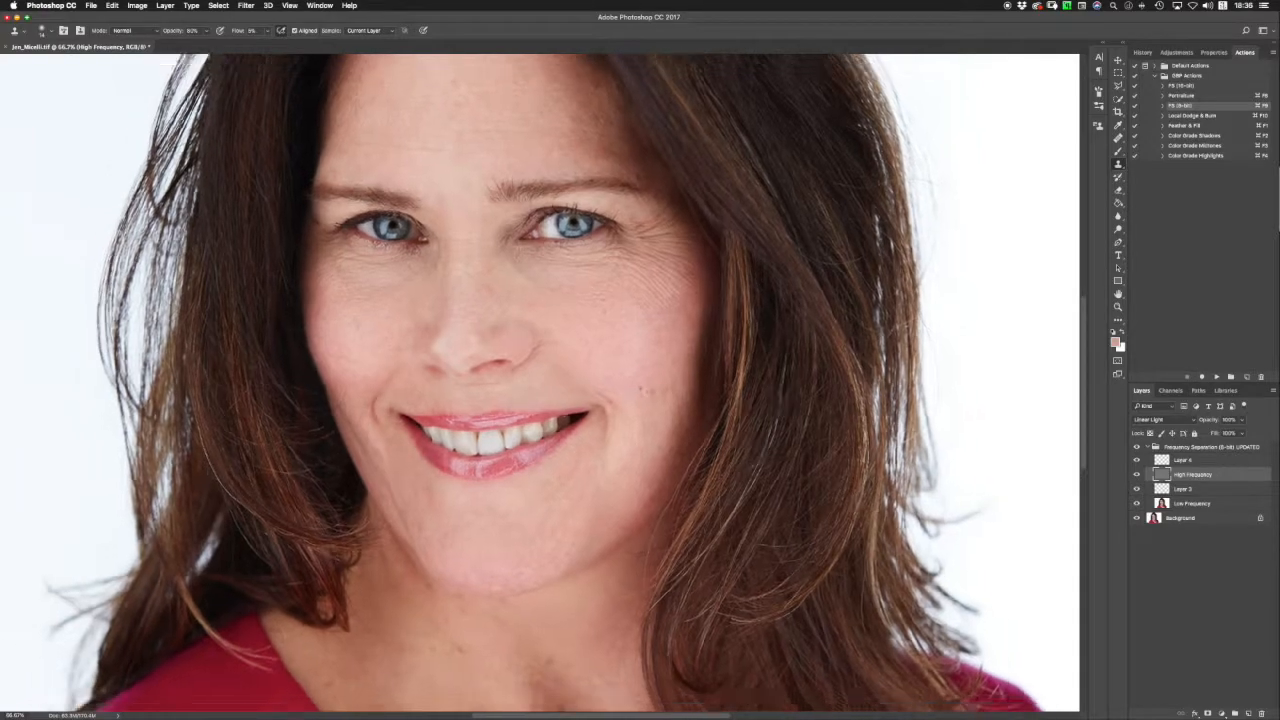
key(super+minus)
key(super+minus)
key(super+plus)
key(super+plus)
drag(478, 331, 694, 371)
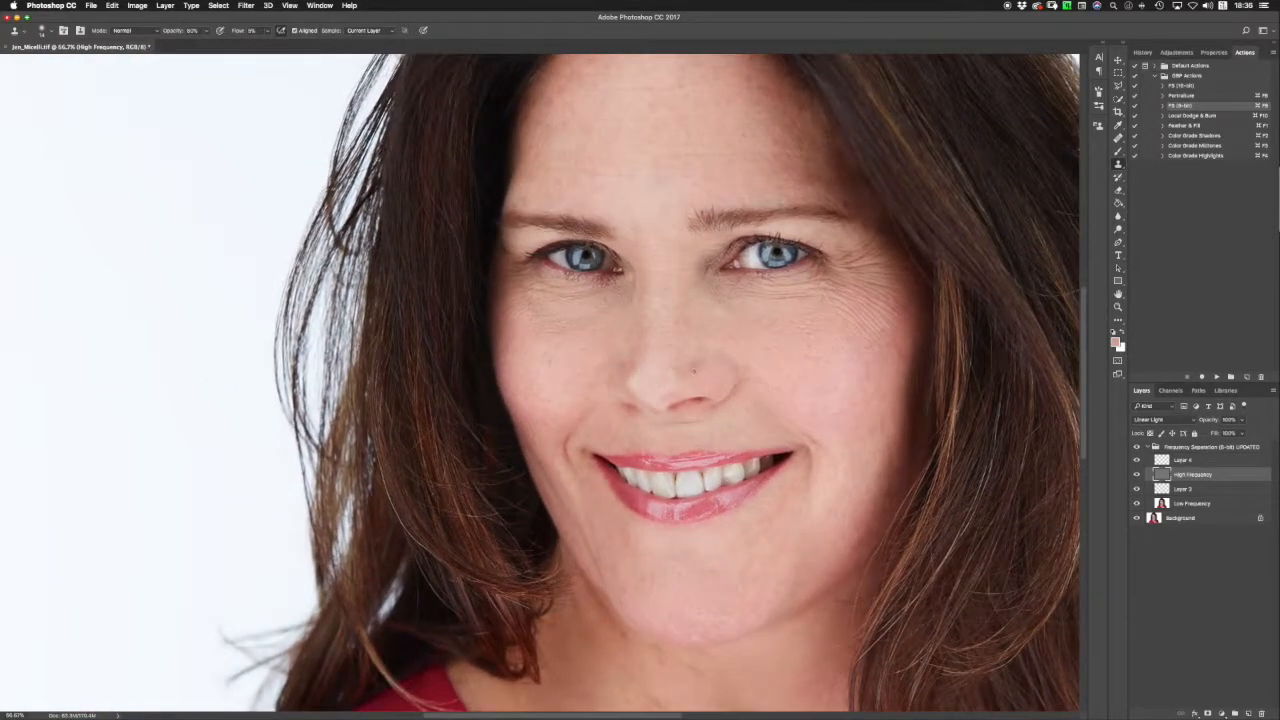
key(super+plus)
key(super+minus)
key(super+minus)
key(super+minus)
key(super+minus)
key(super+plus)
key(super+plus)
key(super+plus)
drag(581, 406, 606, 412)
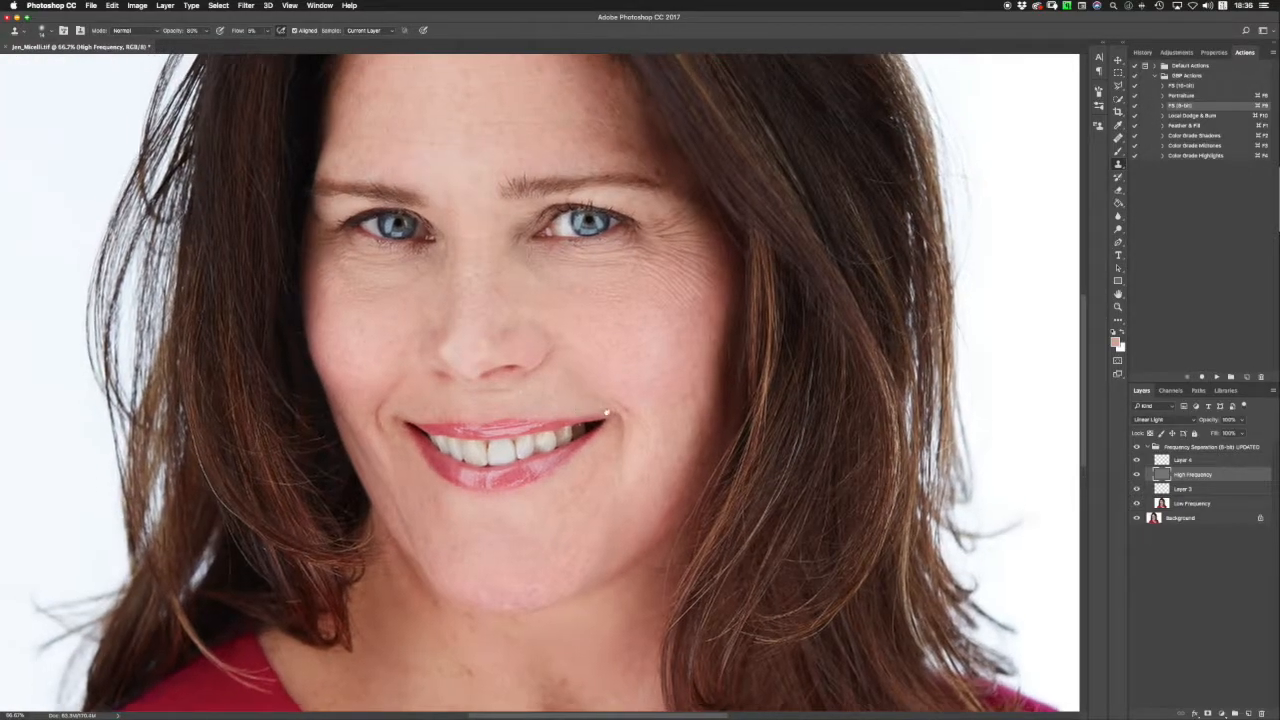
drag(289, 268, 606, 409)
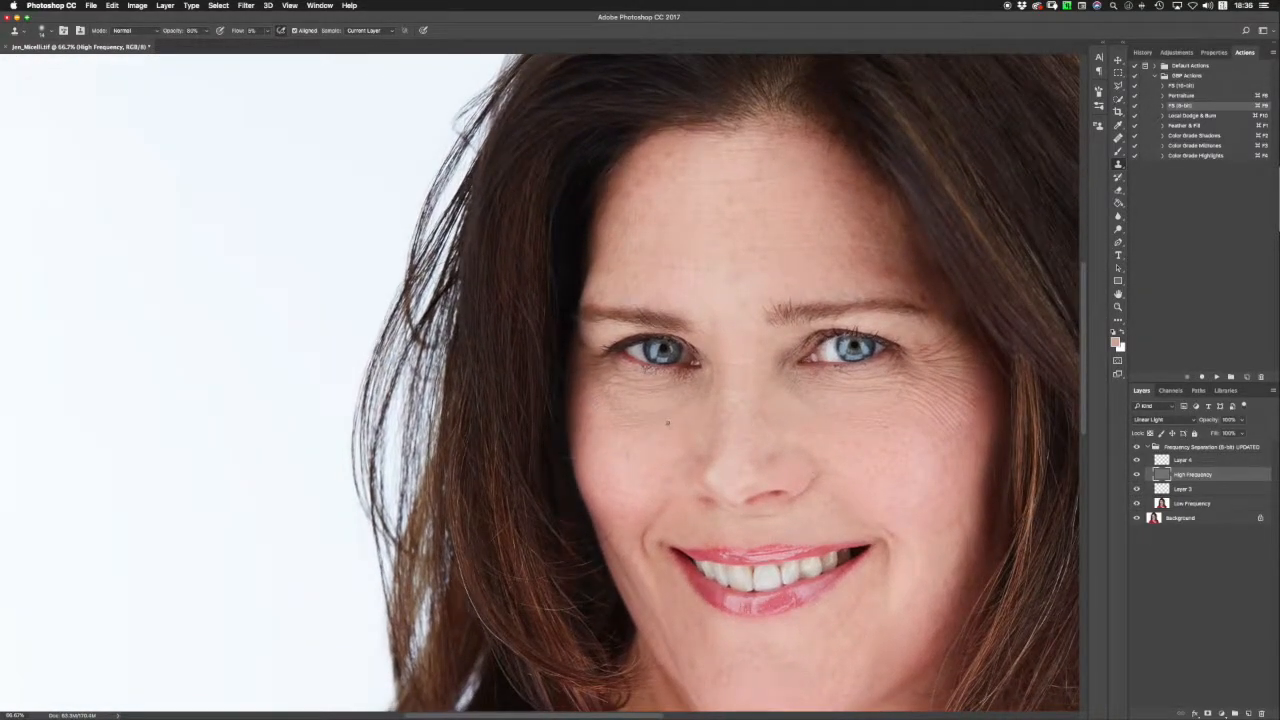
Blend the tones under the image-left eye on the Low Frequency layer with the Brush and sampled skin colors.
right_click(676, 431)
click(736, 428)
click(1148, 504)
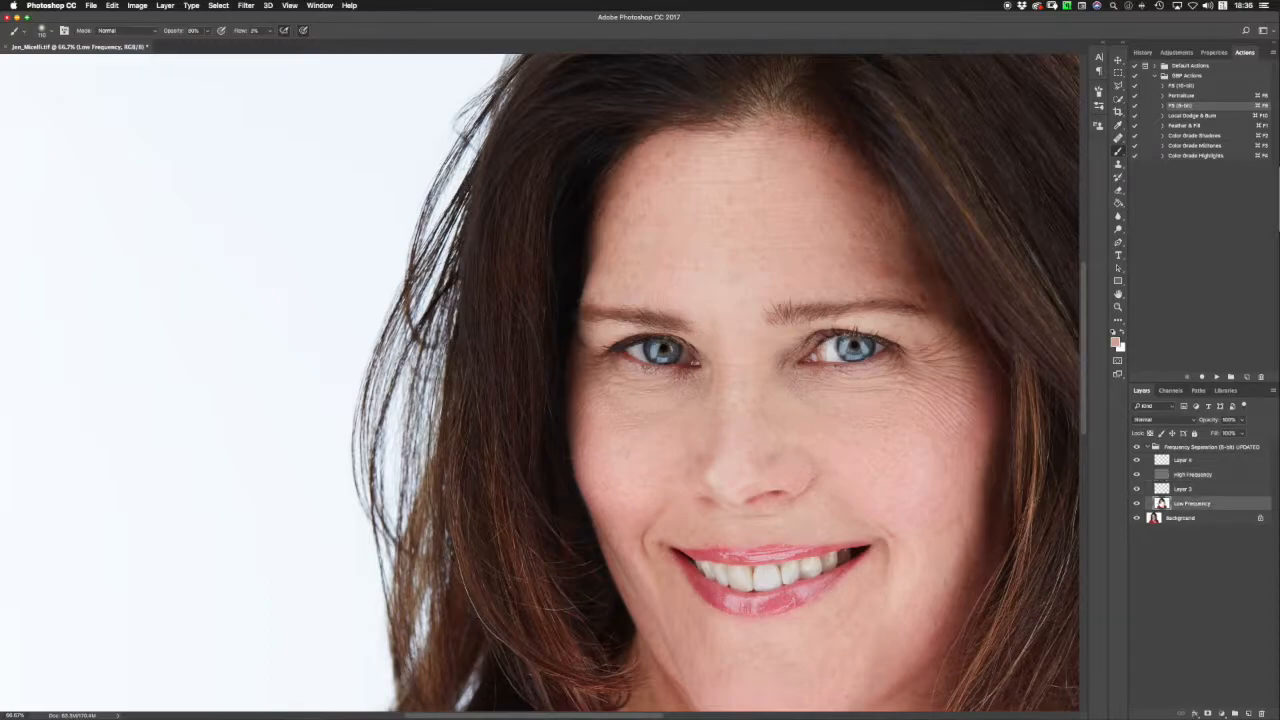
alt+click(651, 405)
alt+click(602, 422)
alt+click(614, 382)
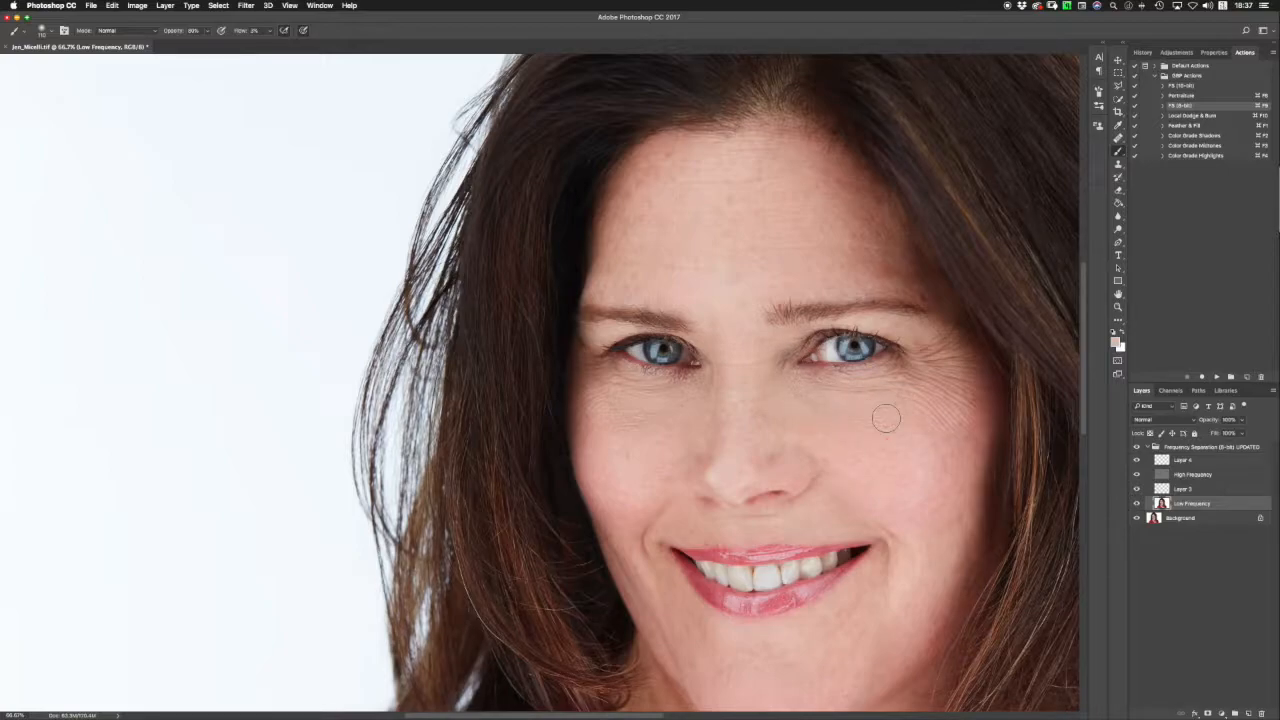
Compare the retouched portrait with the Background layer and review the face at several magnifications.
key(super+minus)
key(super+minus)
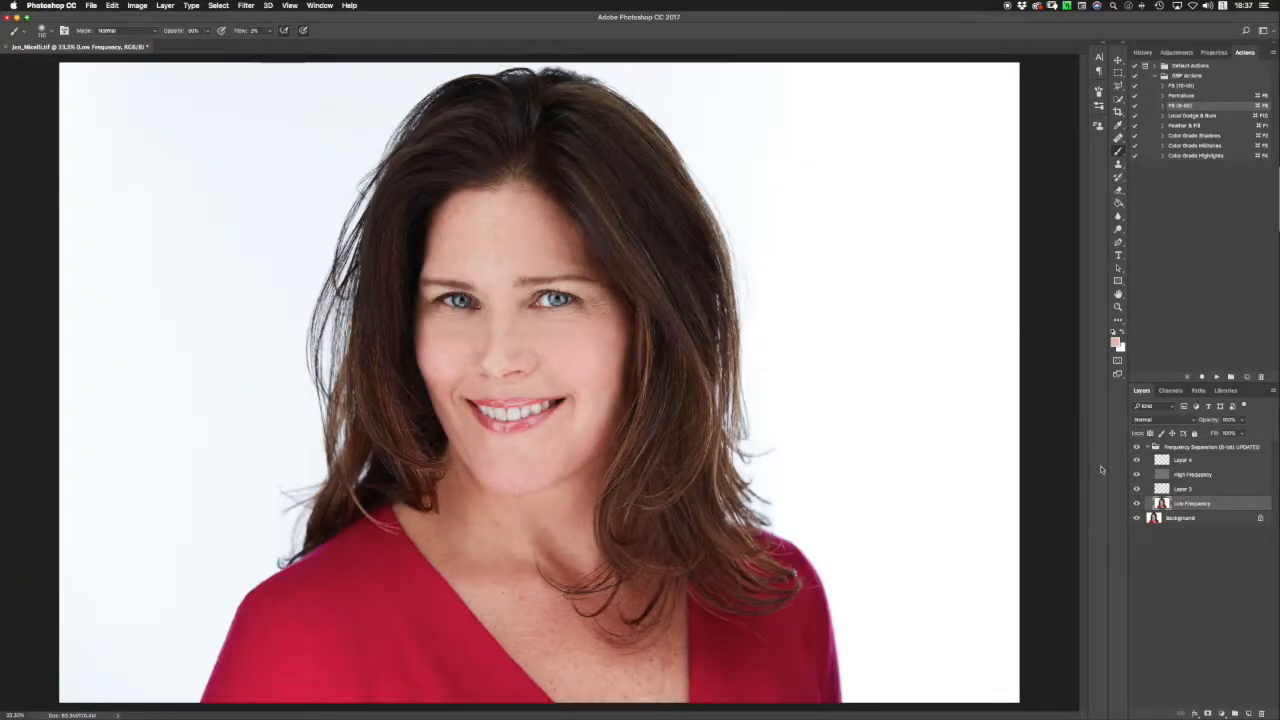
key(super+plus)
click(1137, 519)
click(1137, 520)
click(1137, 520)
click(1137, 521)
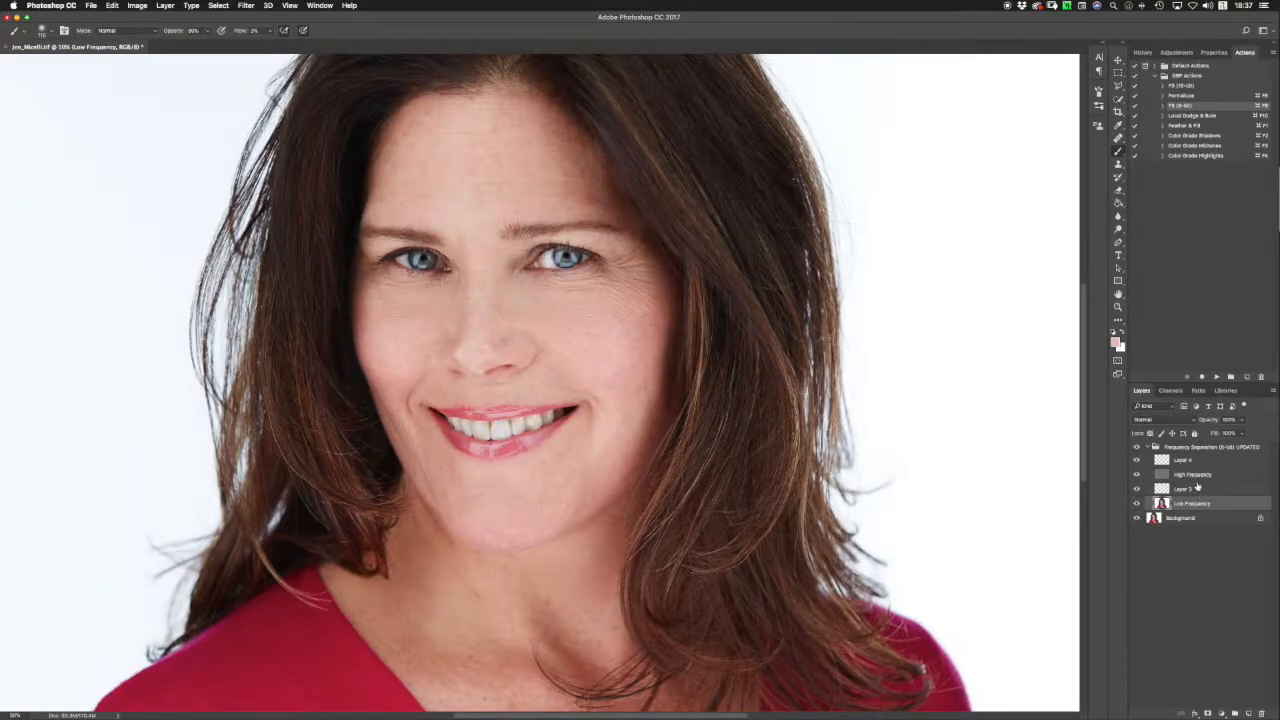
key(super+minus)
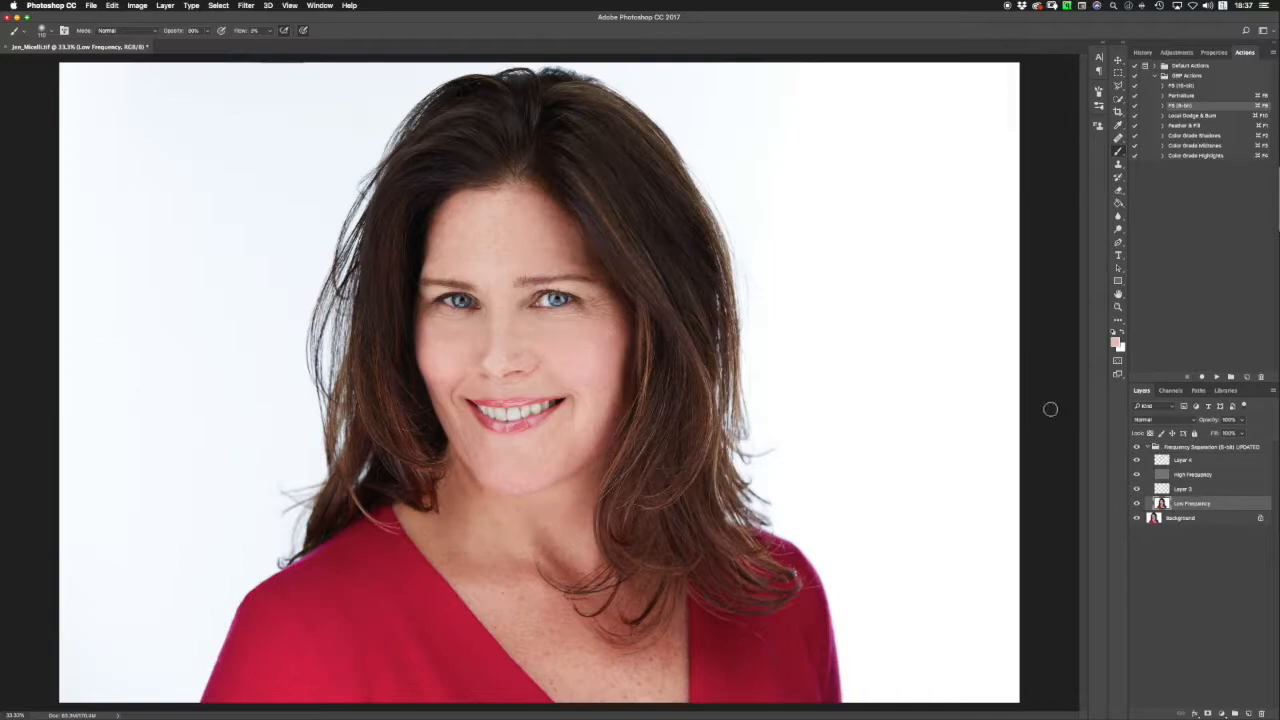
key(super+minus)
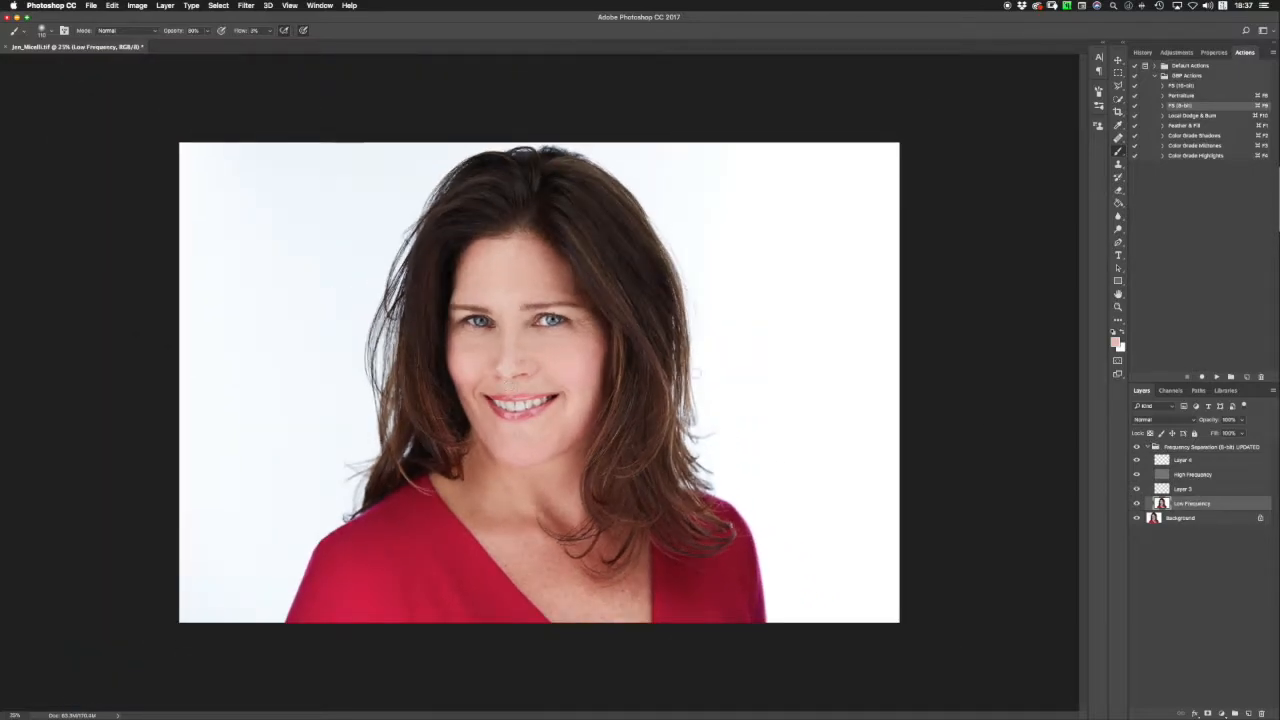
key(super+plus)
key(super+plus)
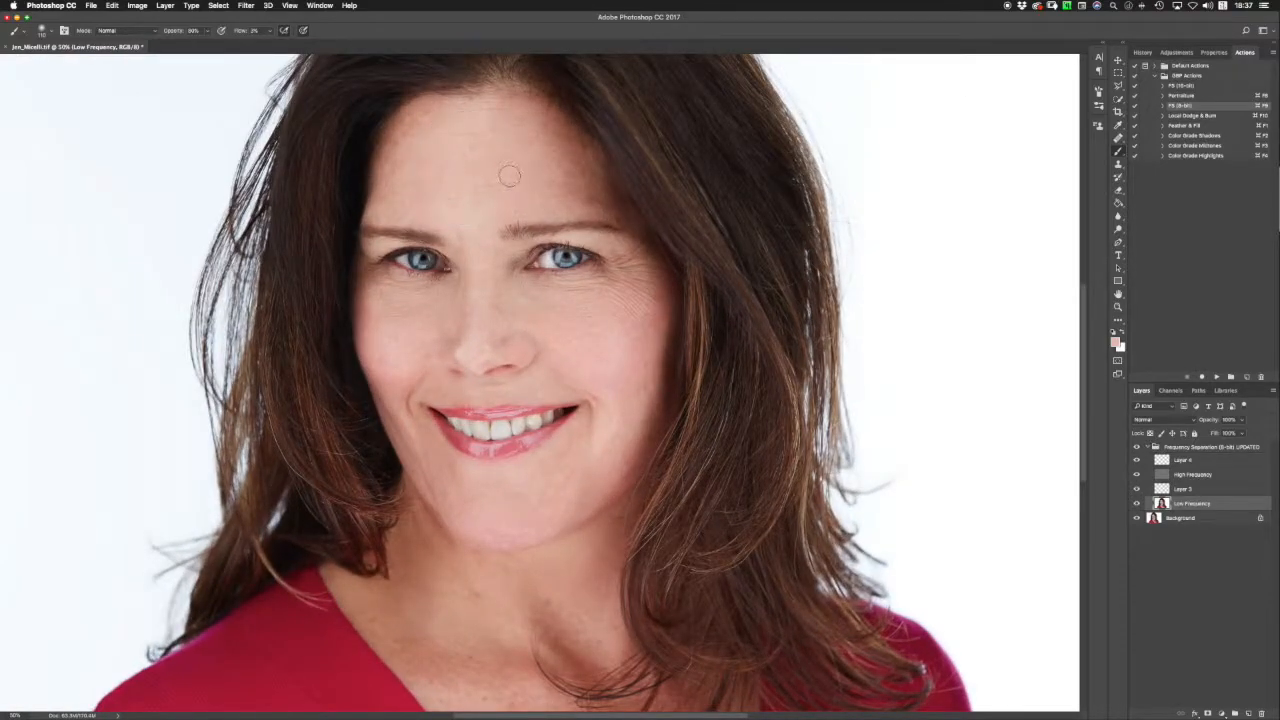
Even out the forehead tones on the Low Frequency layer with sampled skin colors and compare the result with the Background layer.
alt+click(509, 175)
drag(479, 166, 505, 166)
alt+click(462, 126)
mouse_move(407, 162)
mouse_down()
mouse_move(429, 202)
mouse_move(501, 180)
mouse_move(510, 123)
mouse_move(534, 160)
mouse_move(484, 194)
mouse_move(492, 181)
mouse_up()
alt+click(1136, 519)
alt+click(1136, 519)
key(super+minus)
Run the Local Dodge & Burn action with the Frequency Separation group selected and inspect the layers in its Group 1.
click(1192, 449)
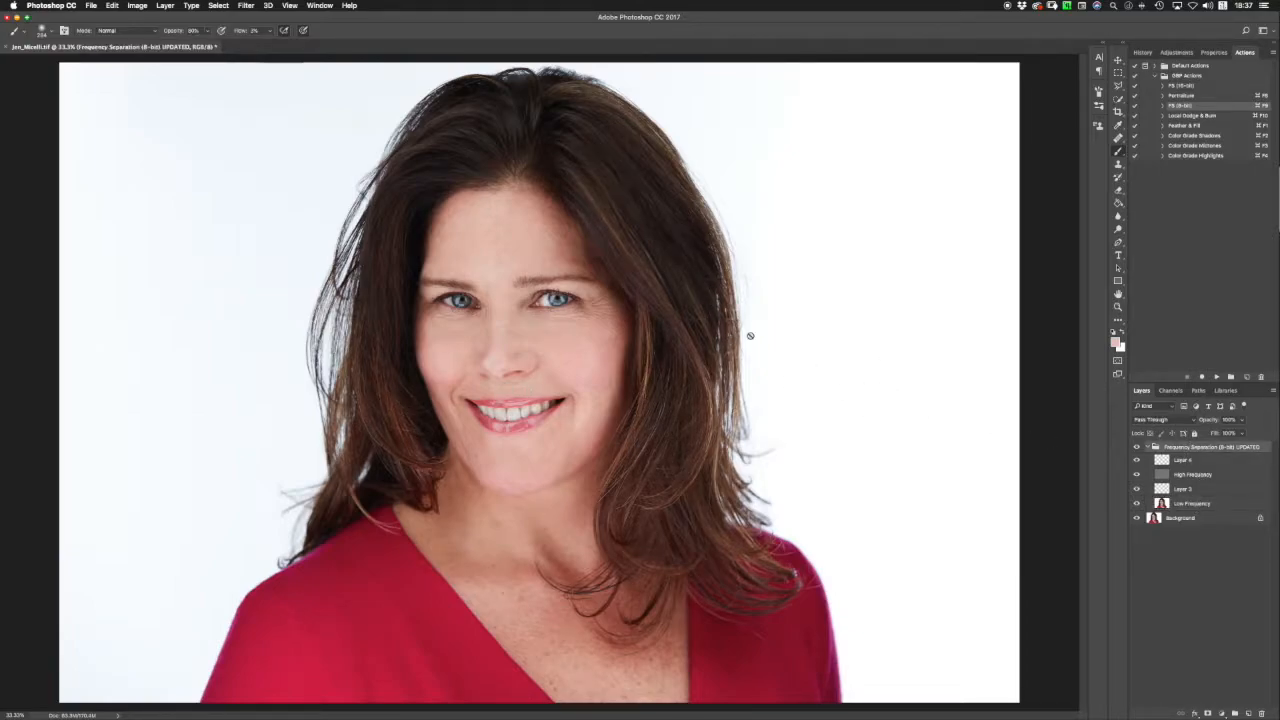
right_click(685, 424)
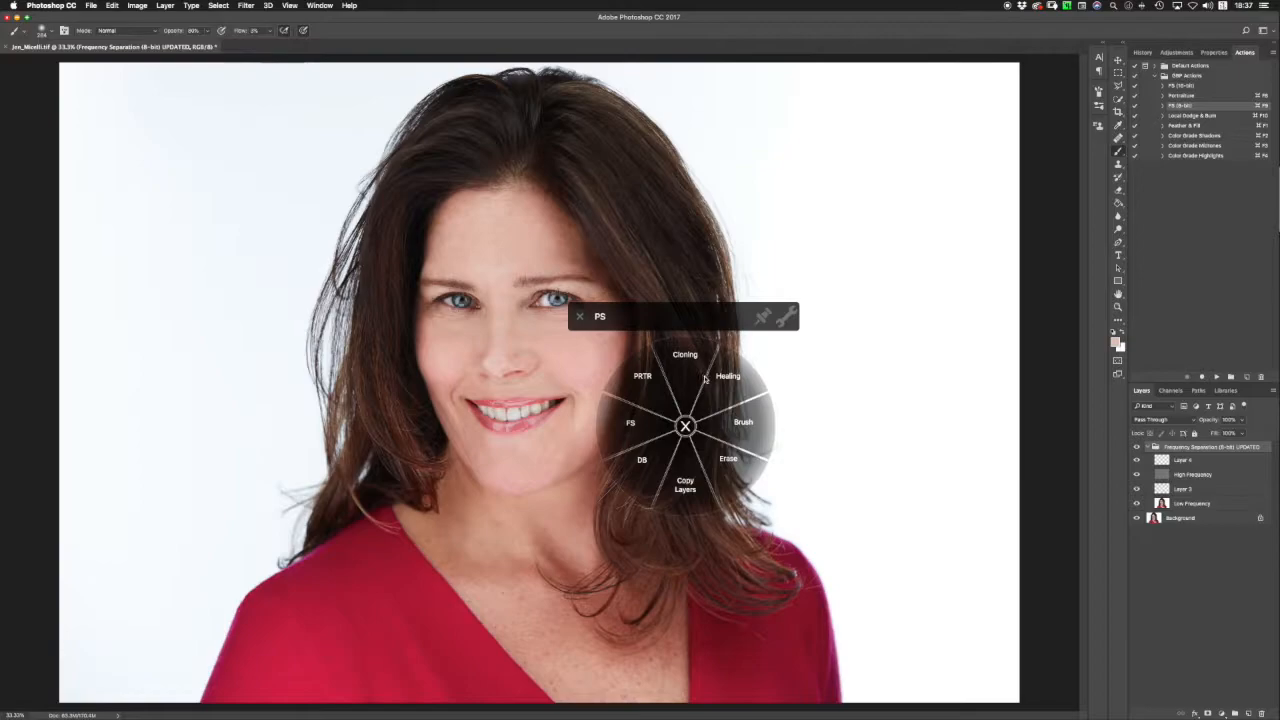
click(658, 459)
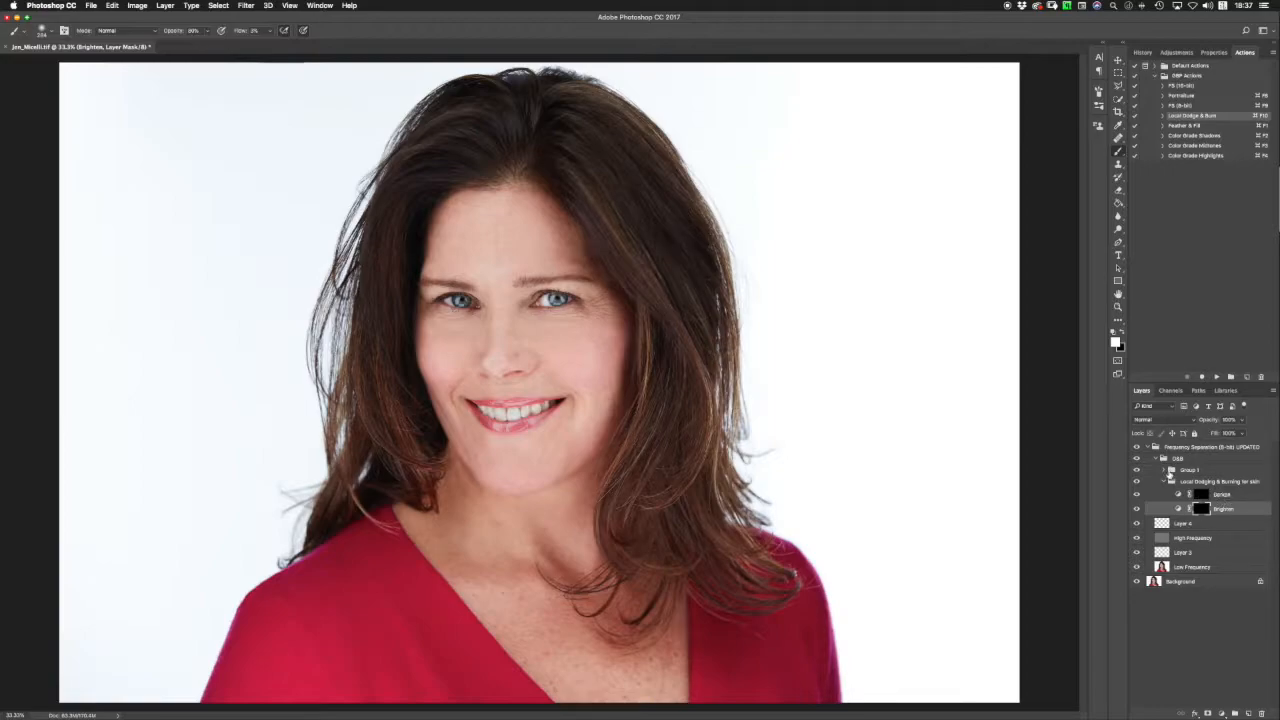
click(1165, 470)
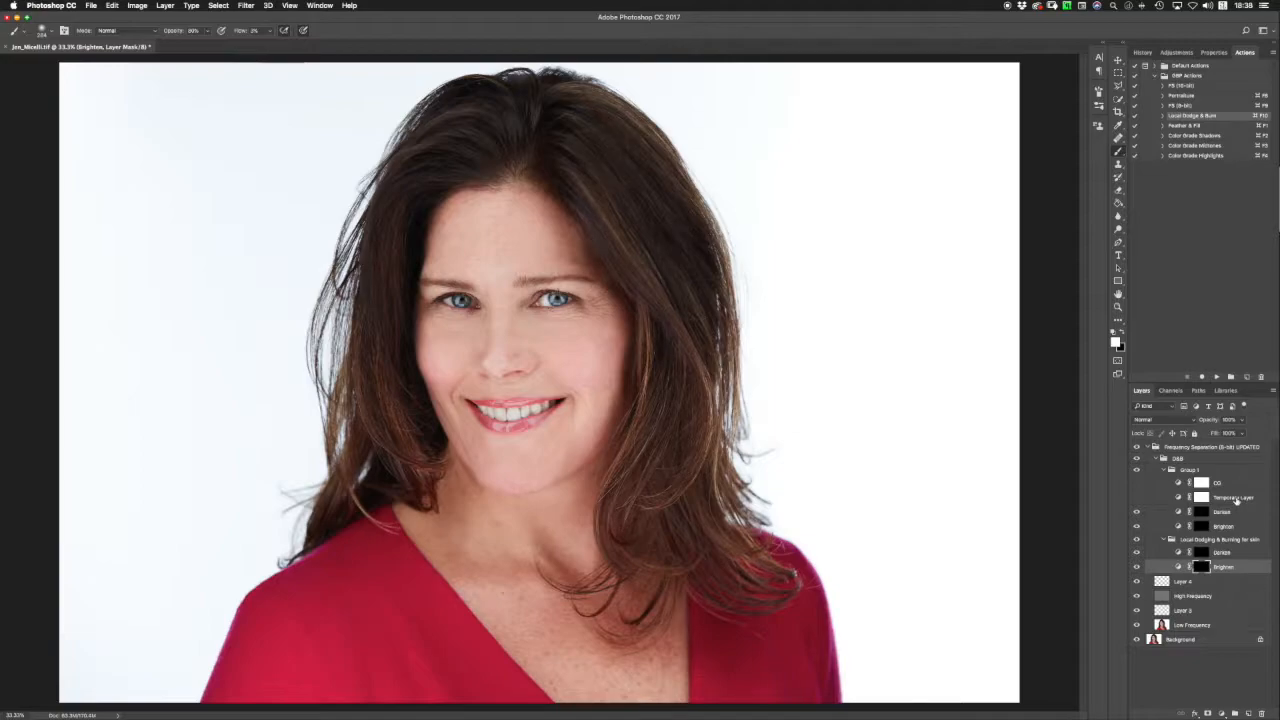
click(1164, 470)
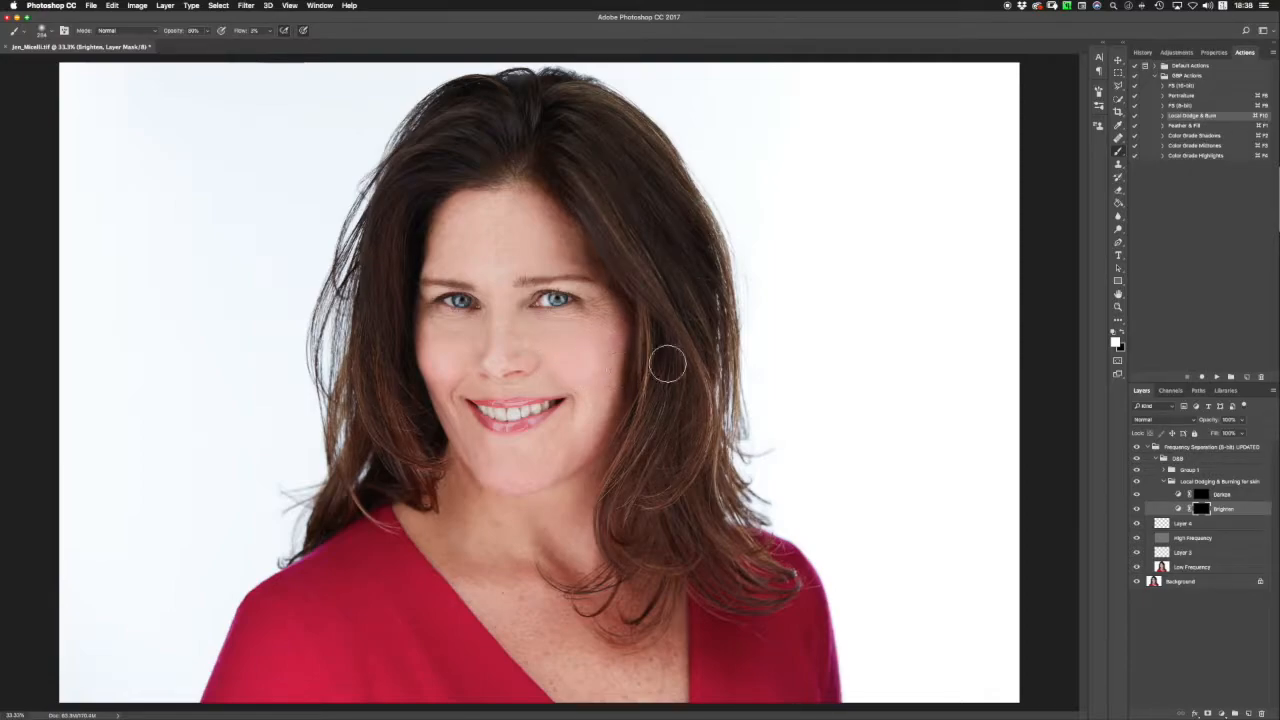
Paint white over the image-right eye on the Brighten layer mask and inspect the painted mask.
key(super+plus)
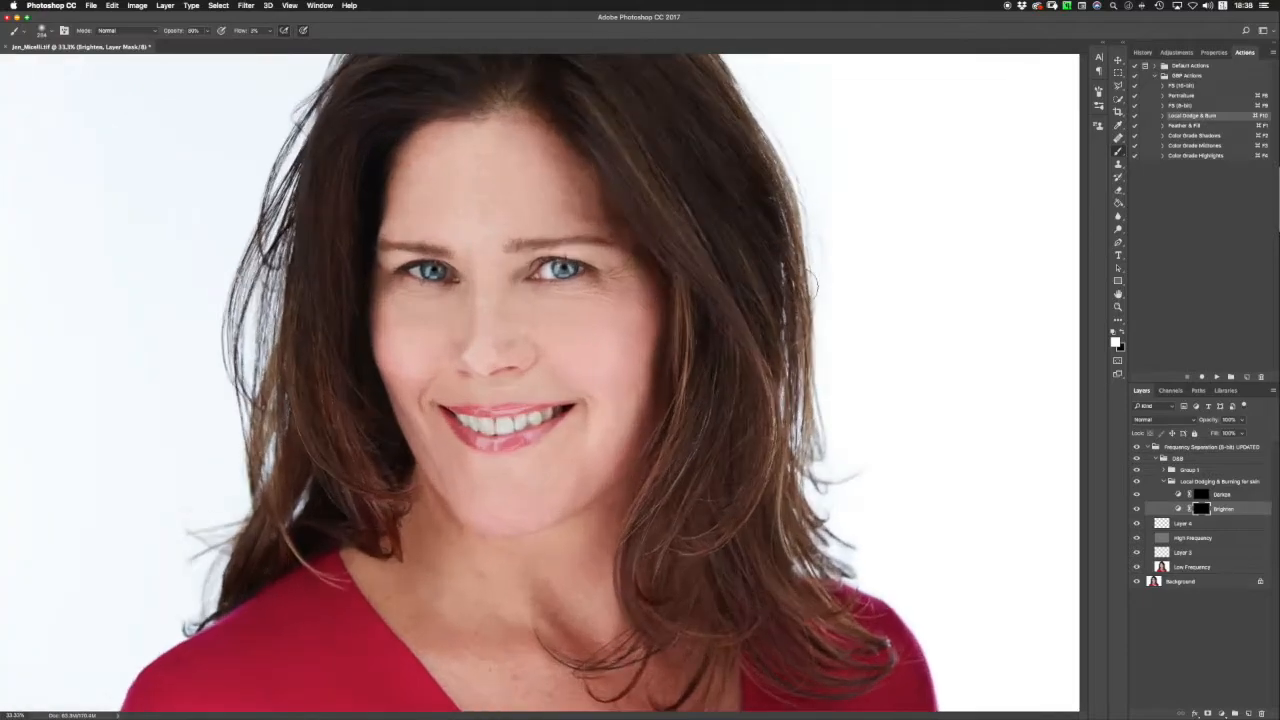
drag(631, 304, 805, 384)
right_click(691, 306)
drag(747, 303, 736, 306)
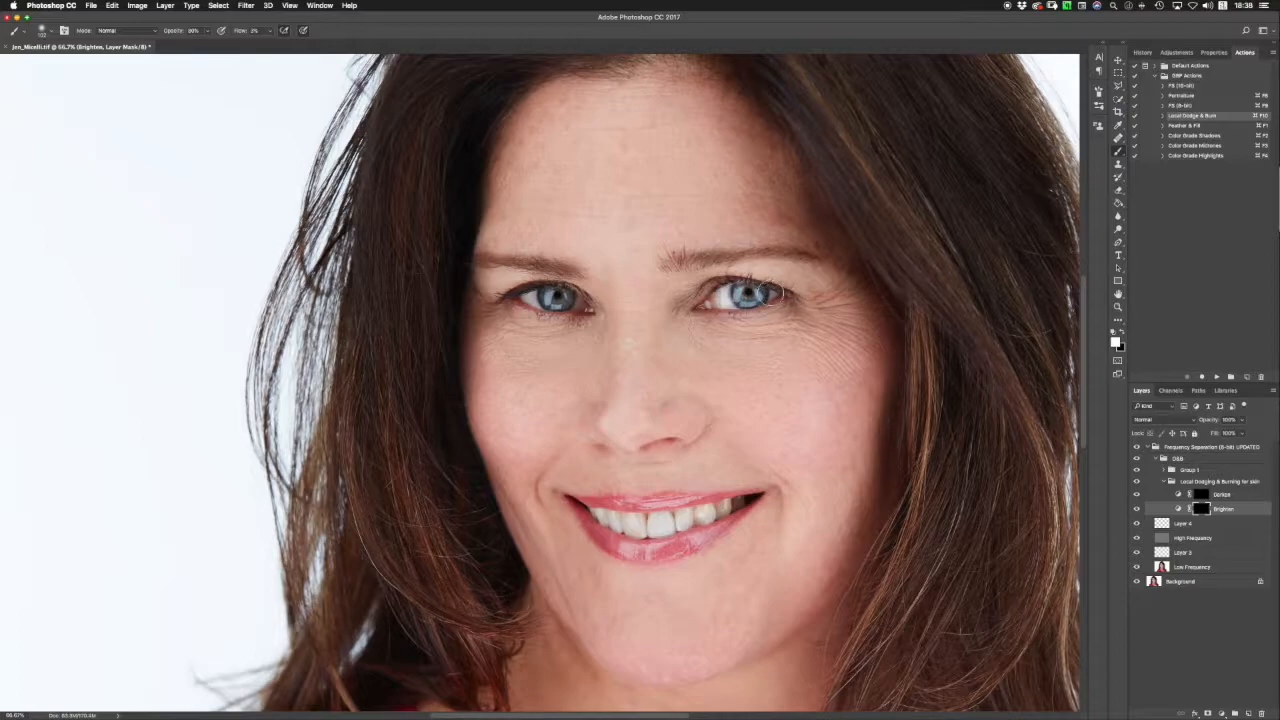
drag(762, 295, 748, 293)
alt+click(1200, 510)
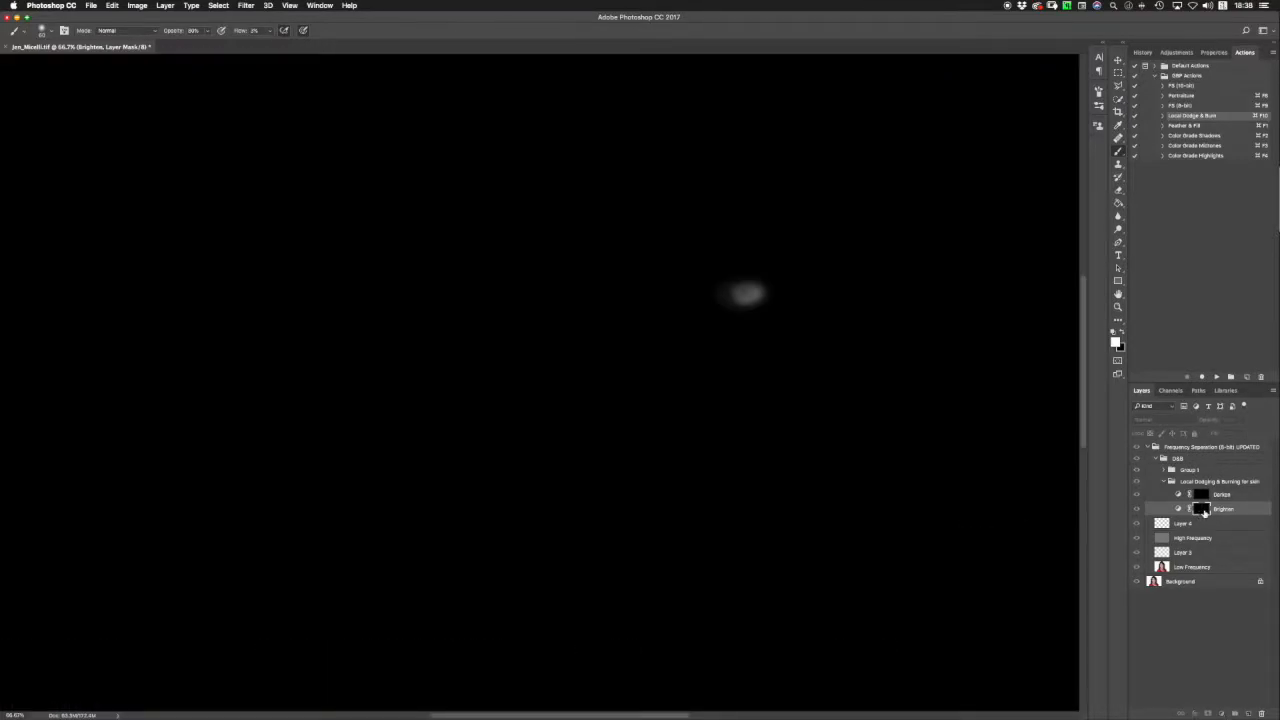
alt+click(1201, 509)
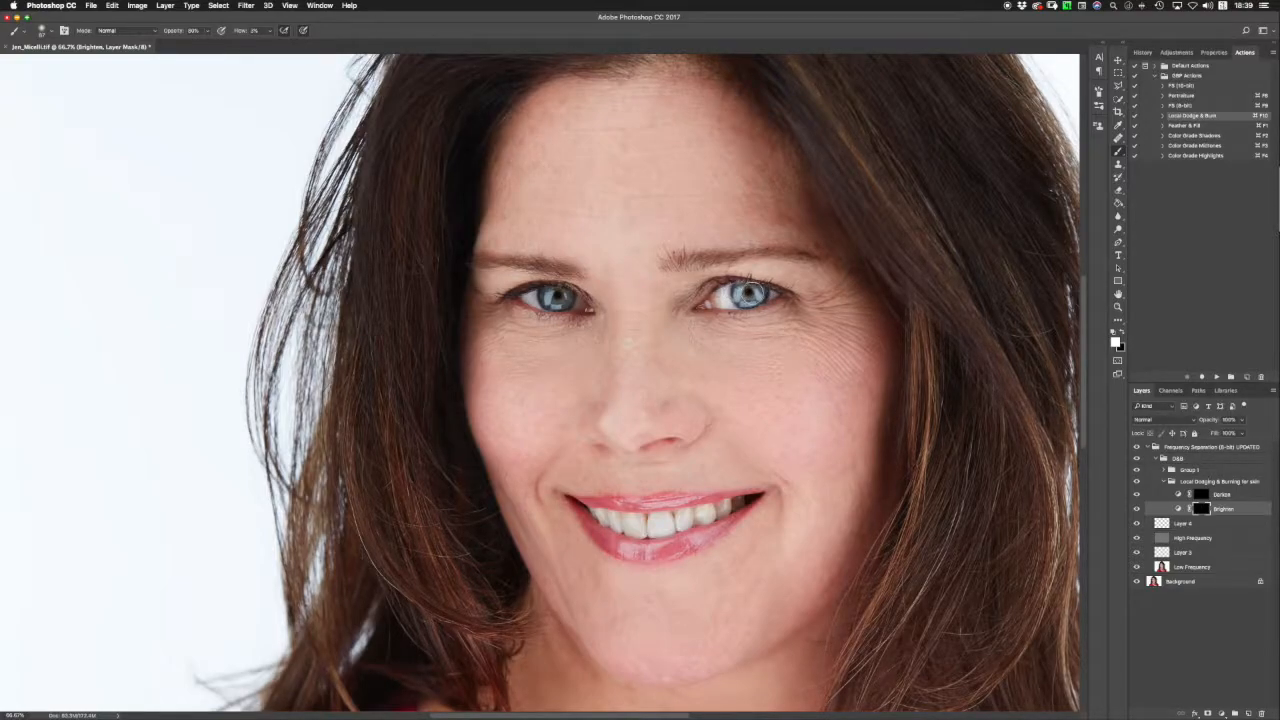
Brighten the iris of the image-right eye further on the Brighten layer mask and check the eye up close.
drag(758, 289, 742, 291)
key(super+1)
mouse_move(822, 250)
mouse_down()
mouse_move(862, 242)
mouse_move(856, 262)
mouse_move(850, 238)
mouse_move(838, 247)
mouse_move(863, 252)
mouse_up()
key(super+minus)
key(super+plus)
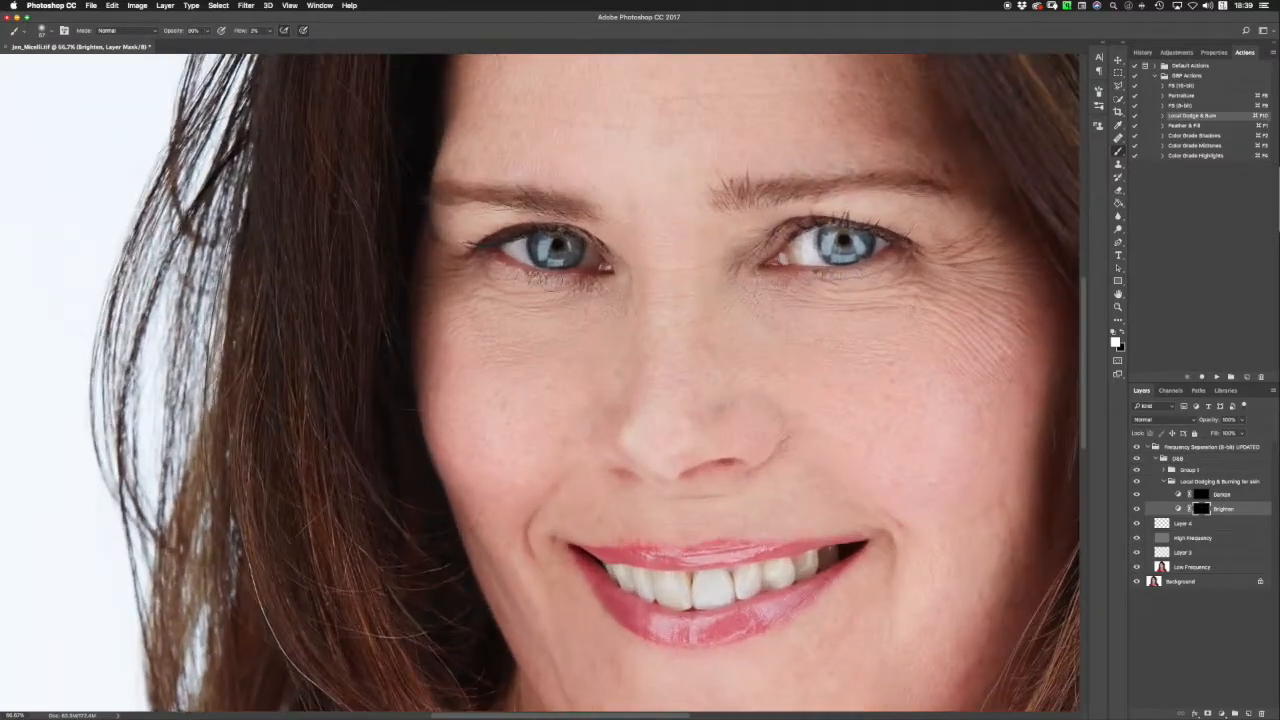
key(super+minus)
Brighten the image-left eye and the shadow at its inner corner on the Brighten layer mask, and inspect the mask.
drag(554, 300, 561, 297)
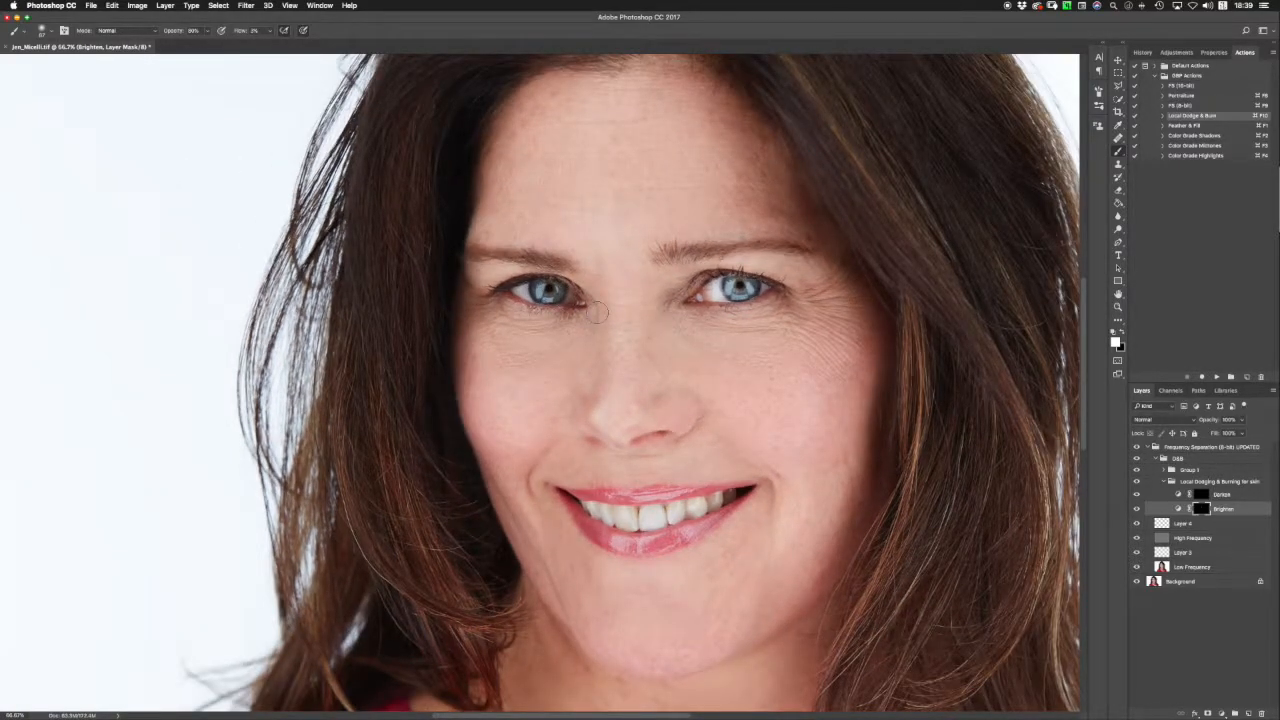
key(super+plus)
key(super+minus)
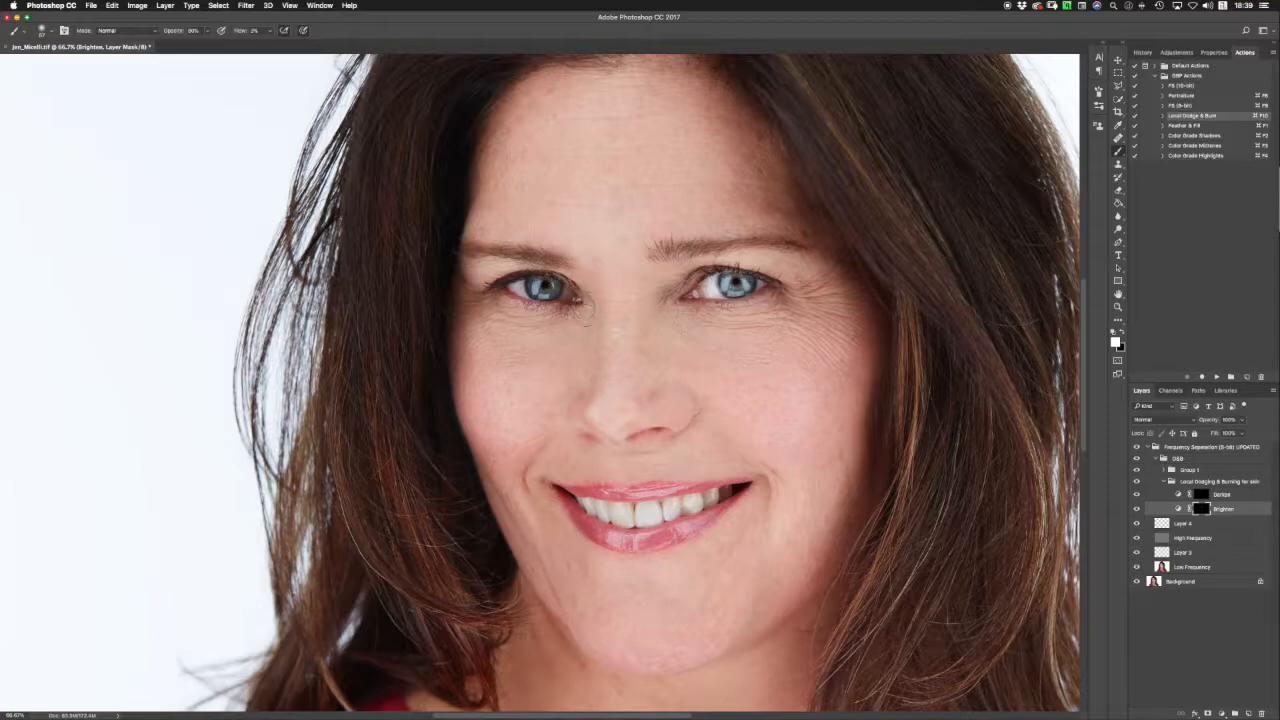
drag(550, 288, 545, 287)
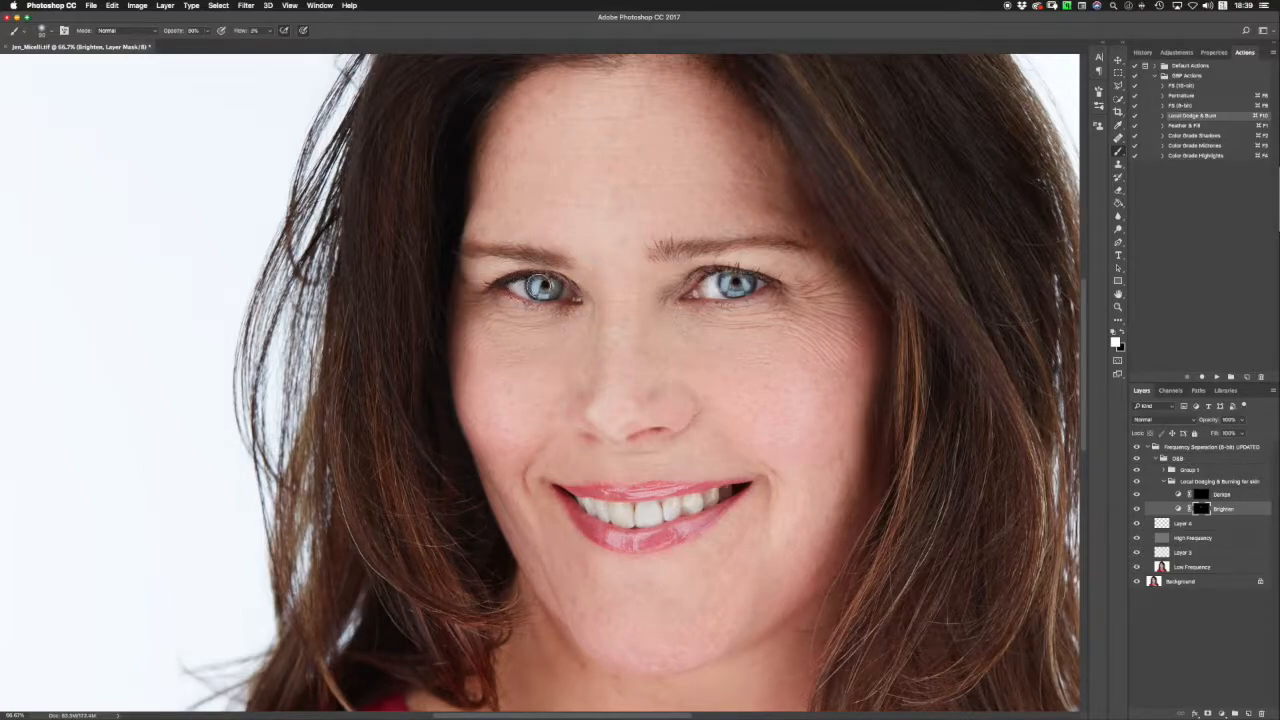
alt+click(1201, 508)
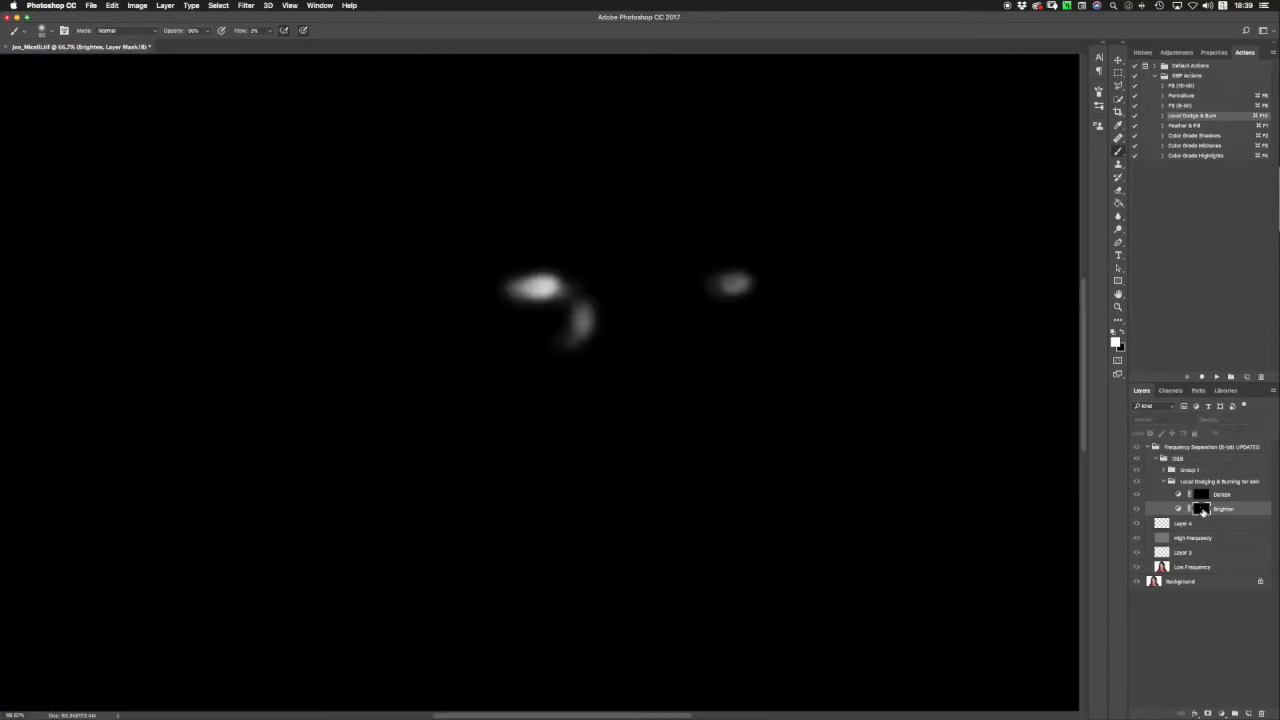
alt+click(1201, 508)
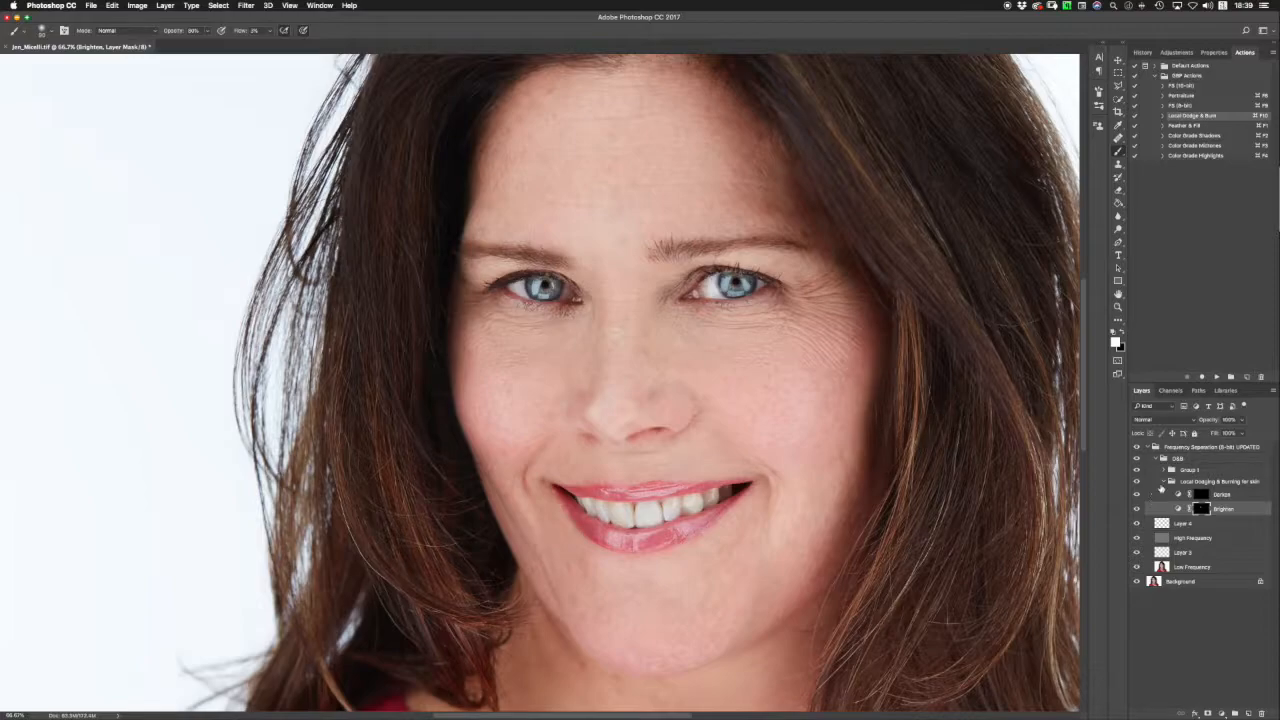
Compare the portrait with and without the Frequency Separation group and the D&B group, and review the whole face.
click(1137, 448)
click(1137, 449)
click(1136, 449)
click(1136, 449)
click(1136, 459)
click(1137, 460)
key(super+minus)
key(super+minus)
key(super+plus)
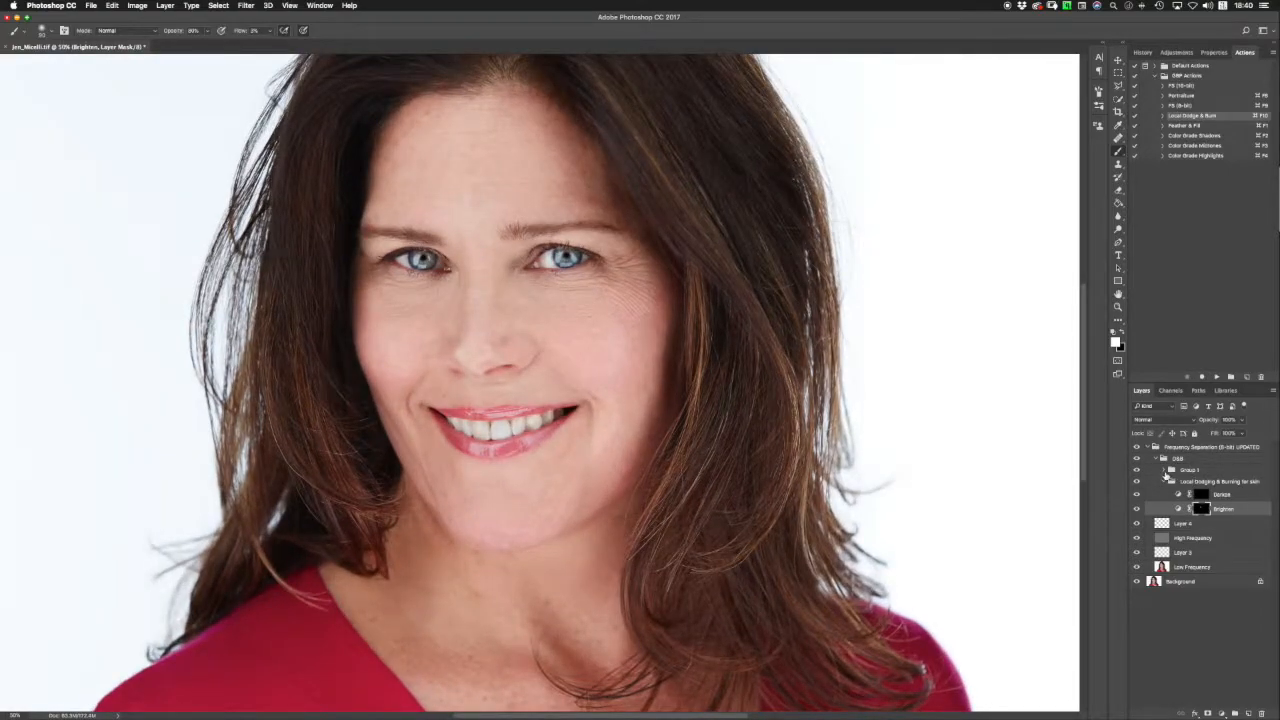
Brighten the image-left eye and its inner corner on Group 1's Brighten layer mask, comparing with the layer hidden.
click(1172, 468)
click(1165, 470)
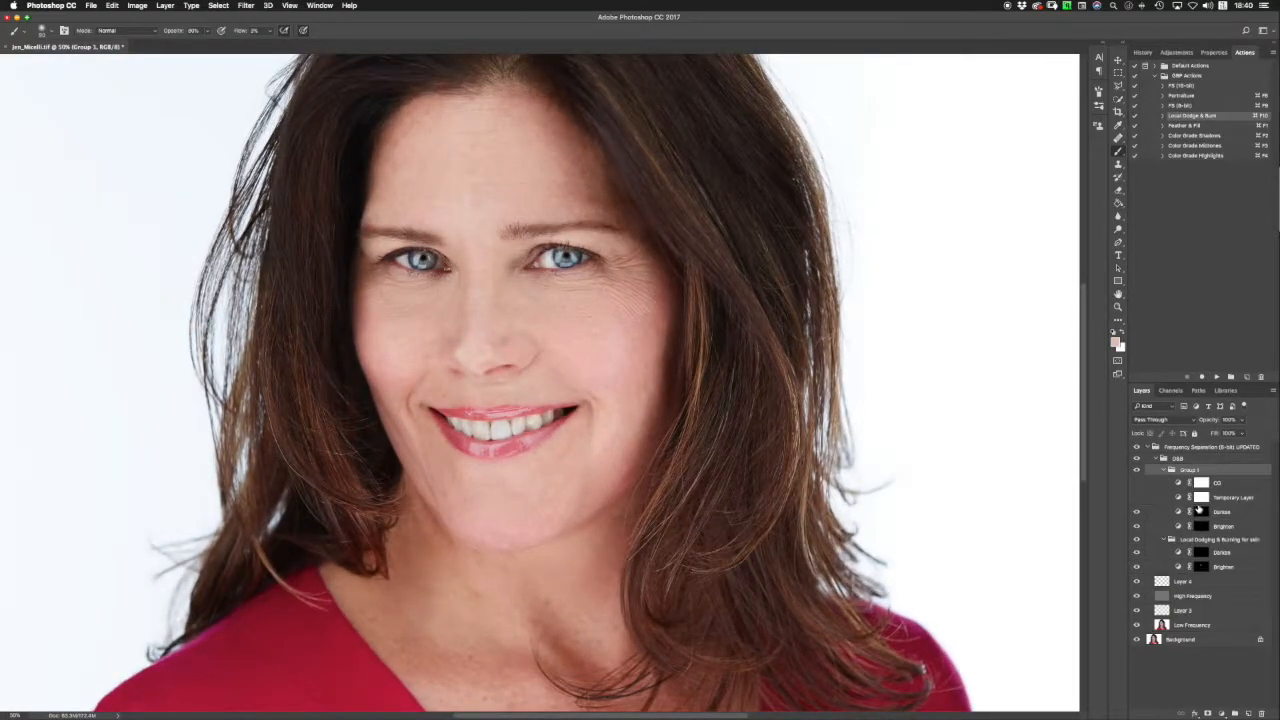
click(1203, 527)
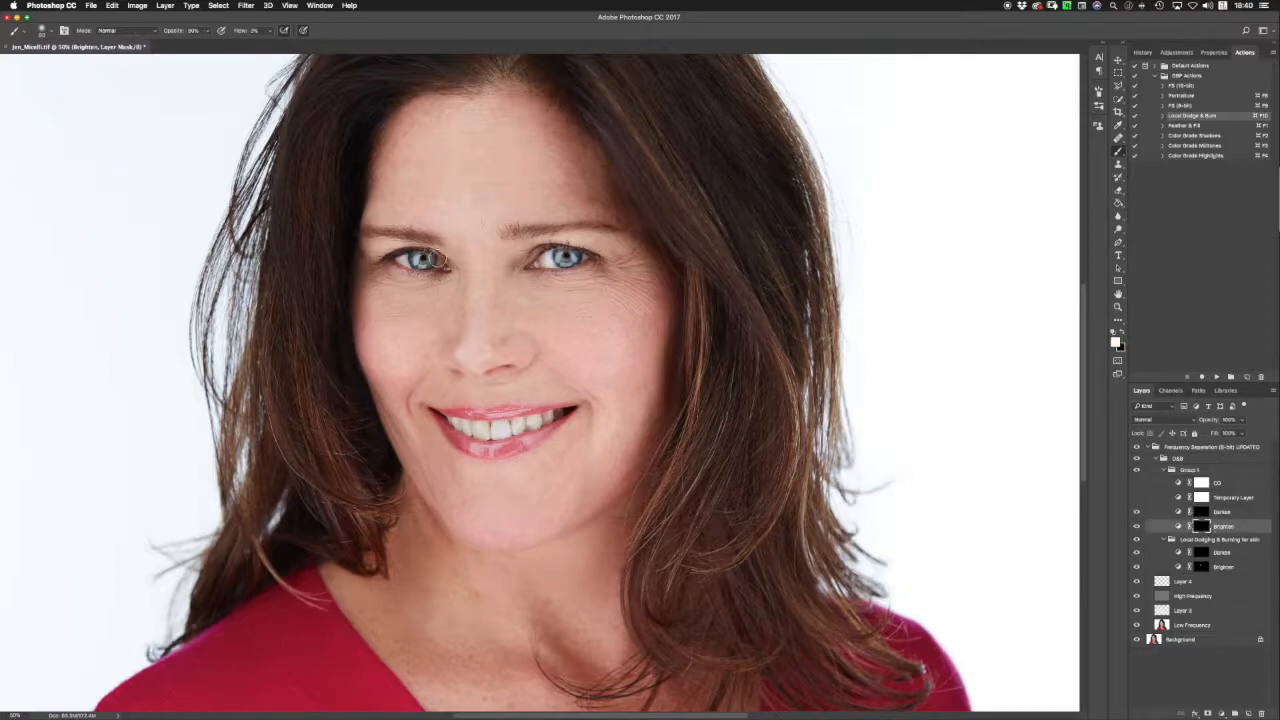
drag(422, 262, 424, 253)
ctrl+alt+drag(439, 265, 429, 265)
click(1137, 526)
click(1137, 526)
ctrl+alt+drag(458, 288, 447, 282)
ctrl+alt+drag(456, 230, 485, 230)
Brighten the forehead, nose bridge, cheeks and lips on the Brighten mask in the Local Dodging & Burning for skin group.
click(1201, 566)
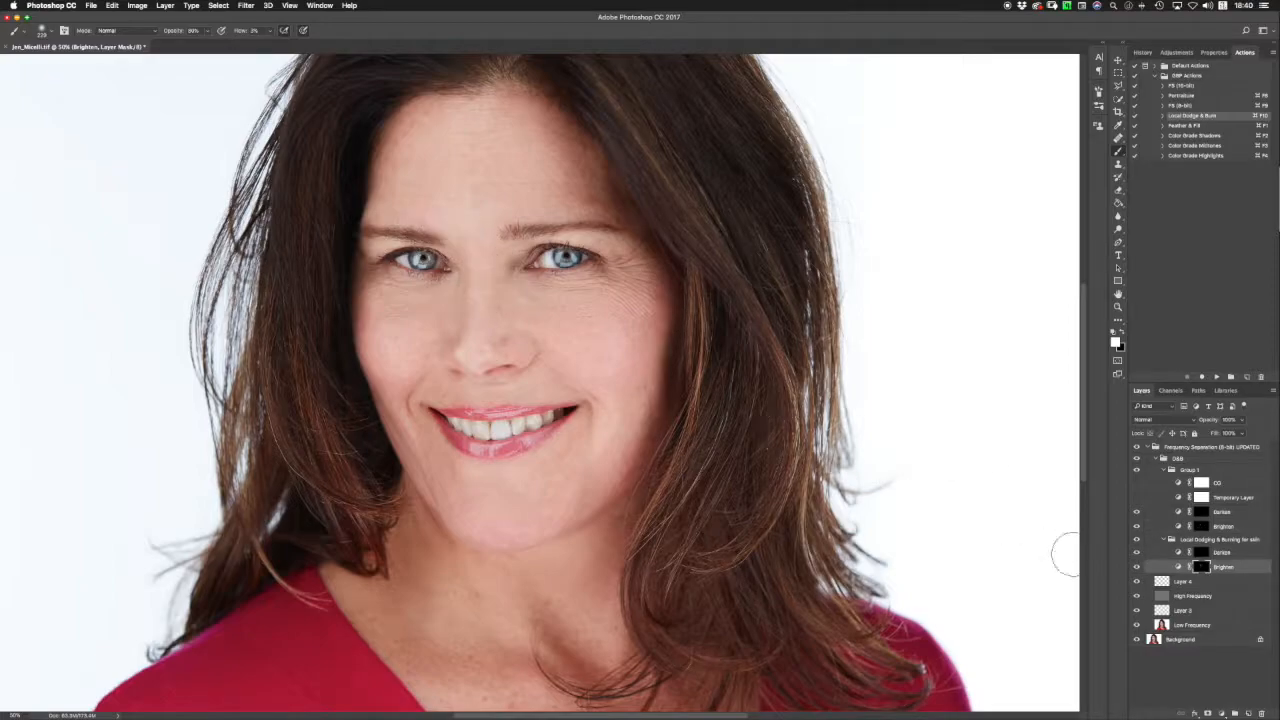
click(1136, 566)
click(1136, 566)
mouse_move(475, 189)
ctrl+alt+mouse_down()
mouse_move(509, 185)
mouse_move(494, 180)
mouse_move(508, 174)
mouse_move(482, 191)
mouse_move(491, 246)
mouse_move(467, 246)
ctrl+alt+mouse_up()
drag(483, 292, 484, 352)
key(])
key(])
drag(597, 336, 604, 352)
mouse_move(522, 436)
ctrl+alt+mouse_down()
mouse_move(500, 437)
mouse_move(528, 445)
ctrl+alt+mouse_up()
Inspect the painted areas on the skin group's Brighten layer mask and return to the full portrait.
click(1137, 567)
alt+click(1202, 567)
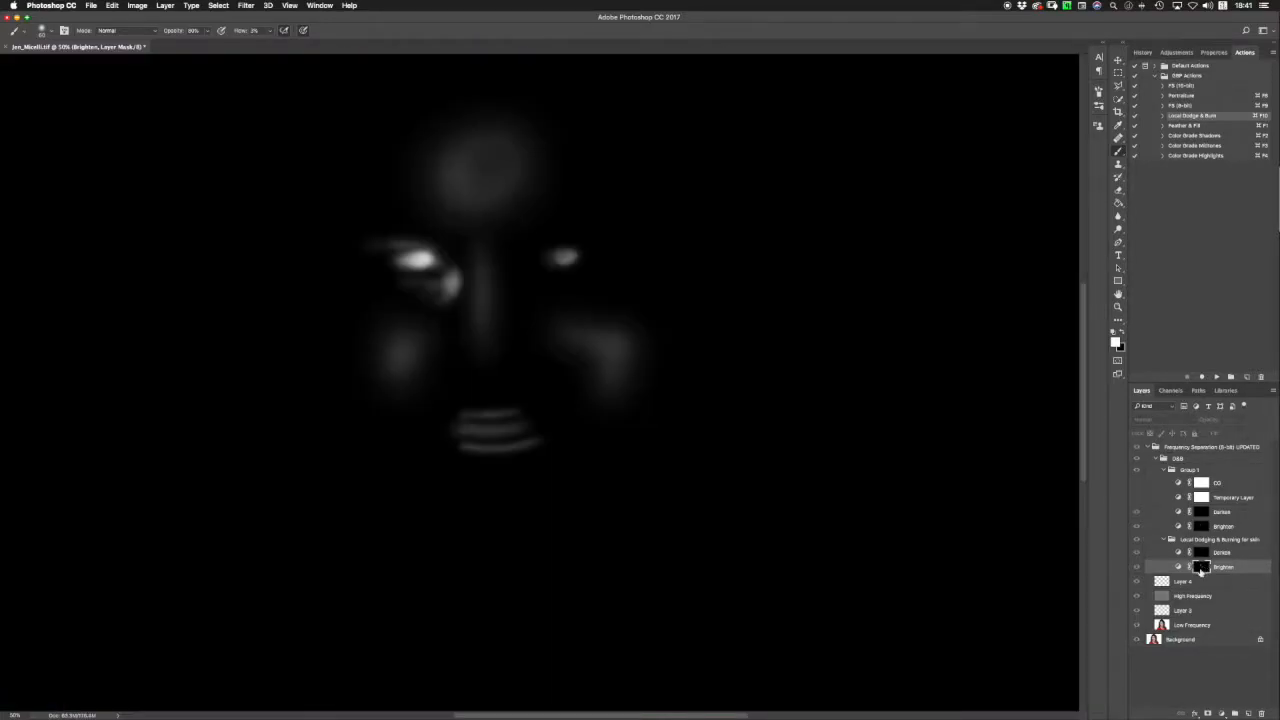
key(super+minus)
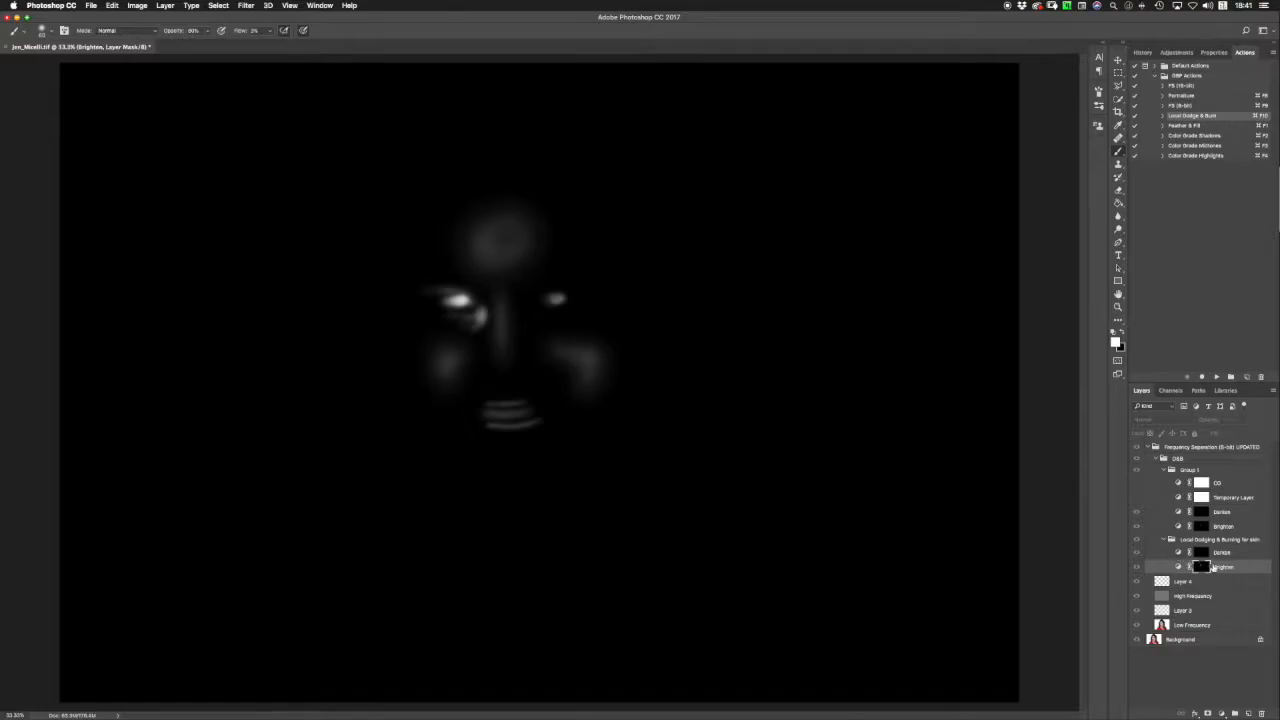
key(super+plus)
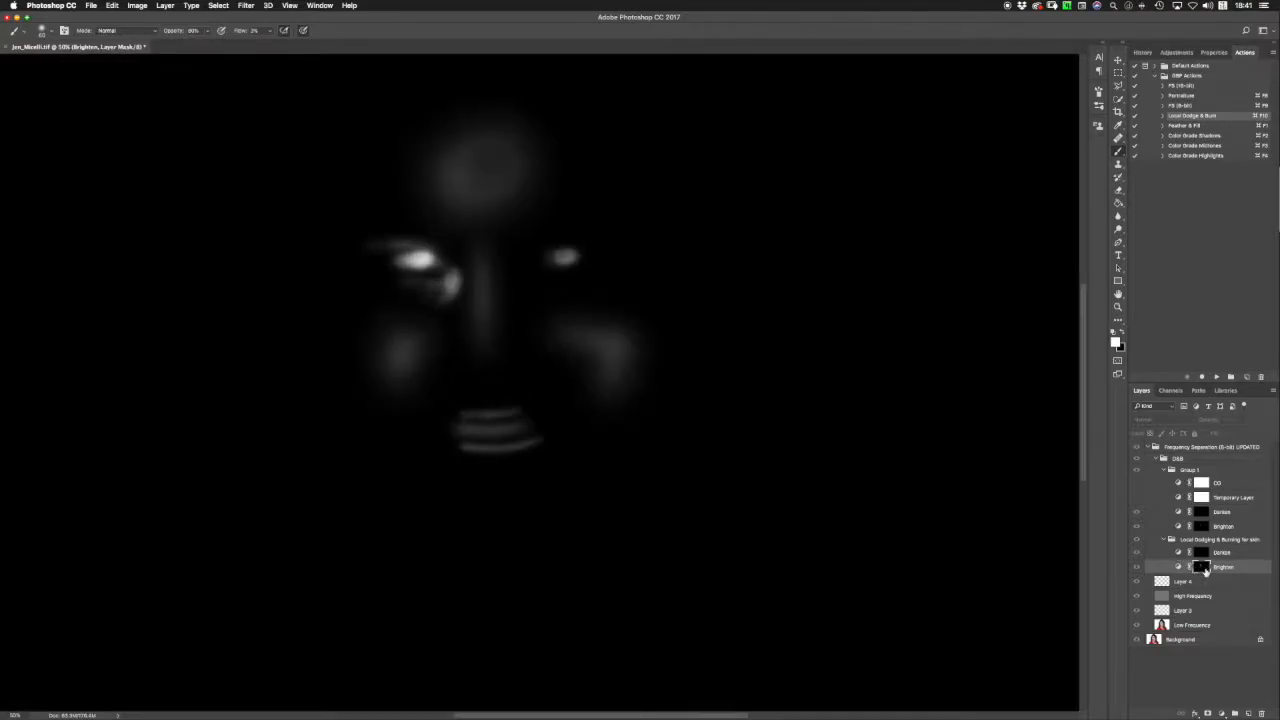
alt+click(1205, 567)
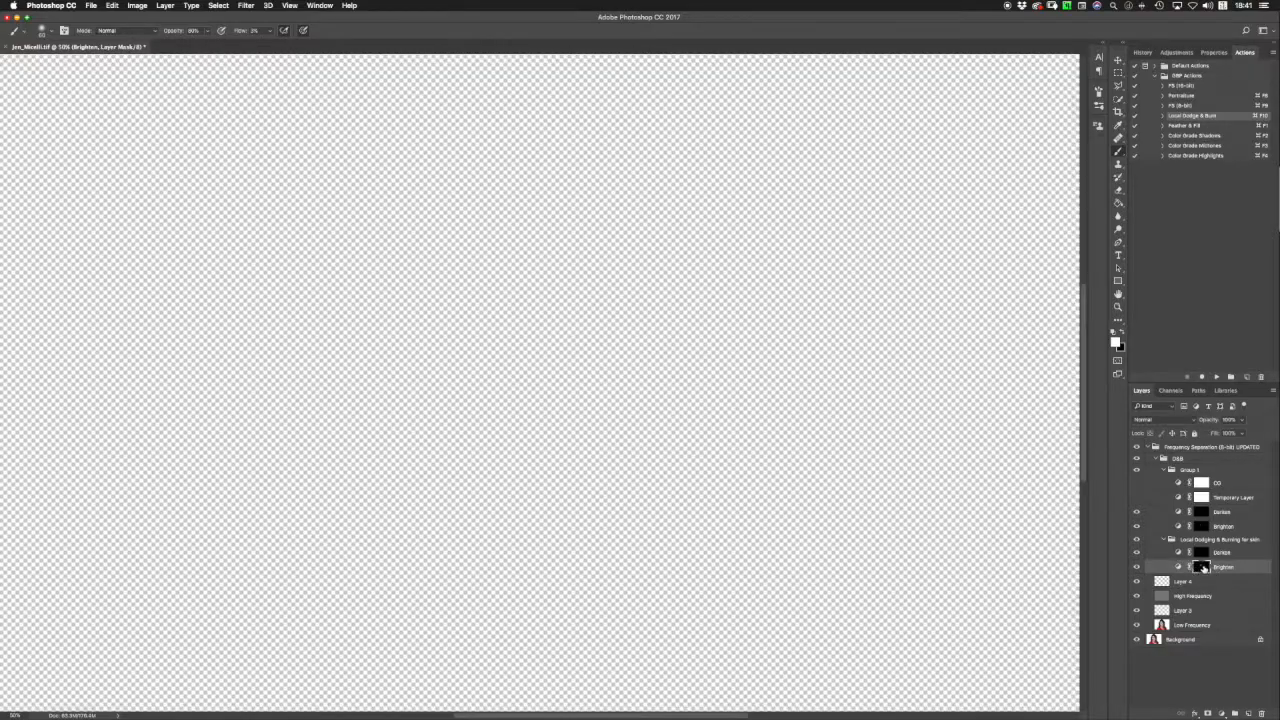
alt+click(1203, 567)
alt+click(1203, 567)
key(super+minus)
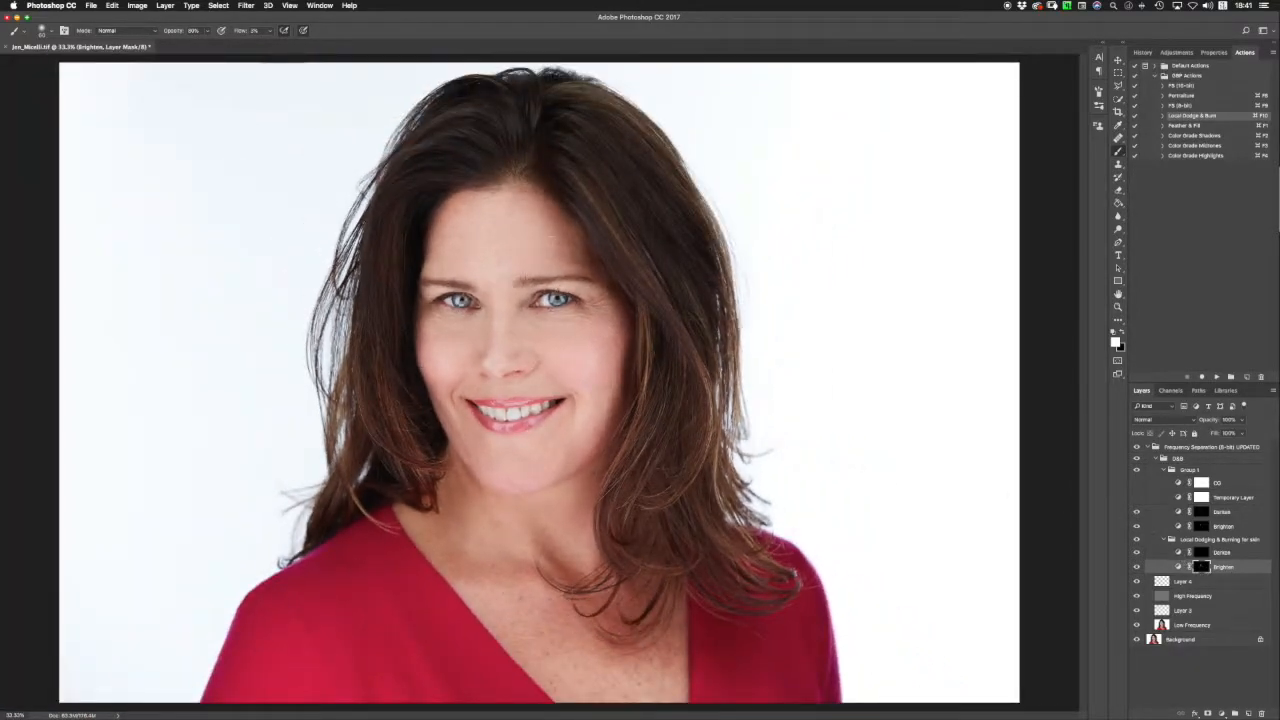
Brighten the image-right cheek with a larger brush on the skin group's Brighten mask and check the result.
right_click(525, 260)
click(578, 258)
drag(566, 334, 600, 334)
alt+click(1203, 567)
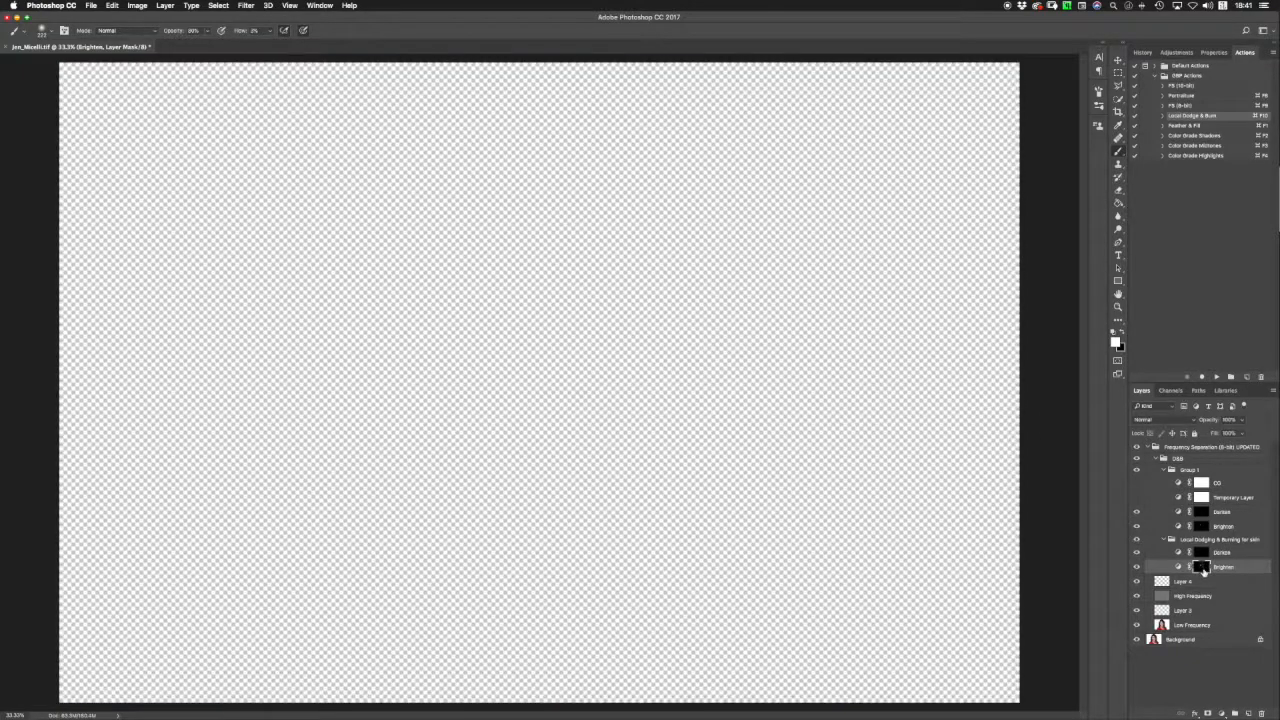
alt+click(1203, 567)
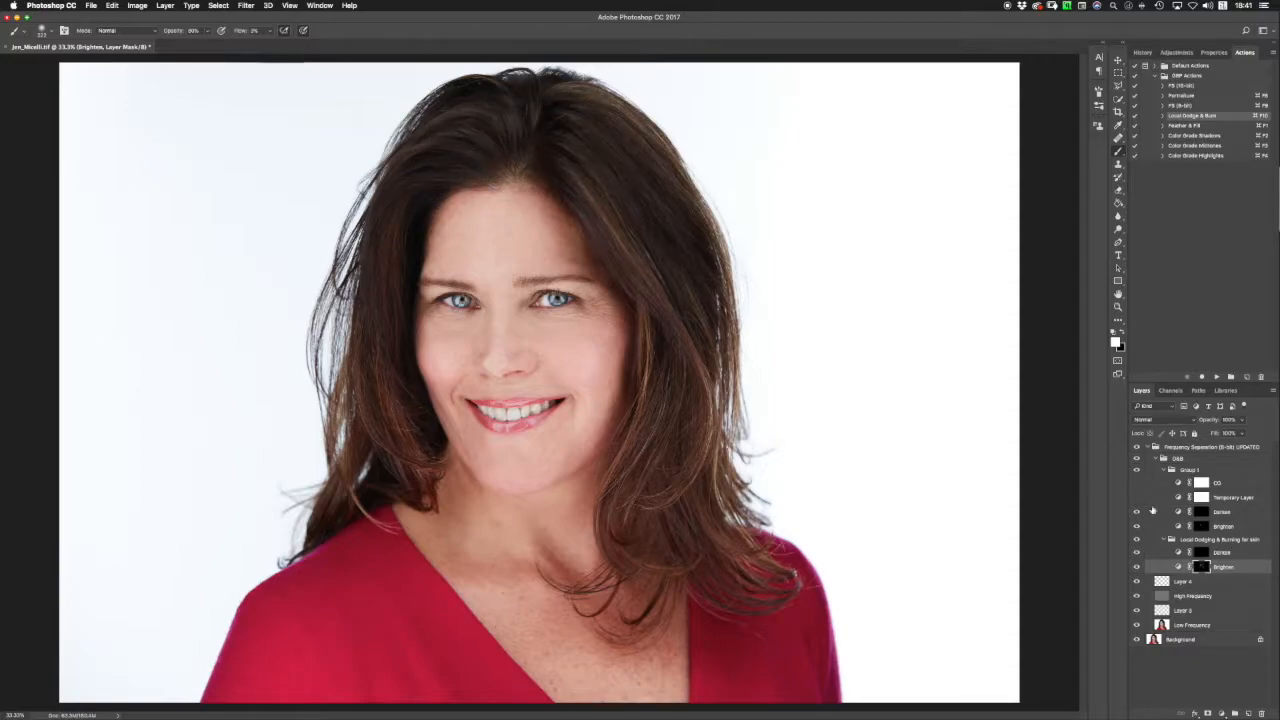
Darken the image-right eyebrow, upper eyelid and outer cheek on the skin group's Darken mask, and compare with Group 1 hidden.
click(1203, 552)
mouse_move(570, 279)
mouse_down()
mouse_move(550, 279)
mouse_move(585, 279)
mouse_up()
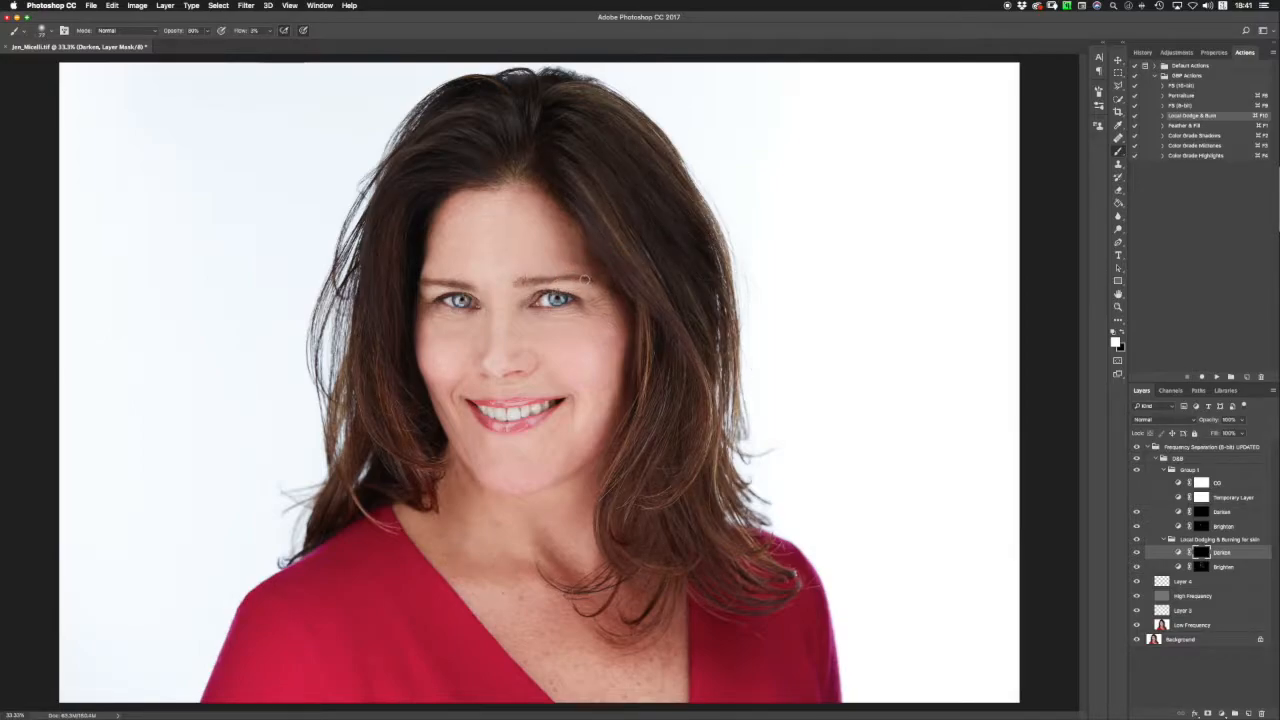
drag(524, 273, 532, 273)
drag(633, 355, 668, 355)
drag(565, 283, 548, 289)
click(1137, 468)
click(1137, 468)
Darken the lower lip on the skin group's Darken mask and compare the retouched portrait with the original Background layer.
key(super+equal)
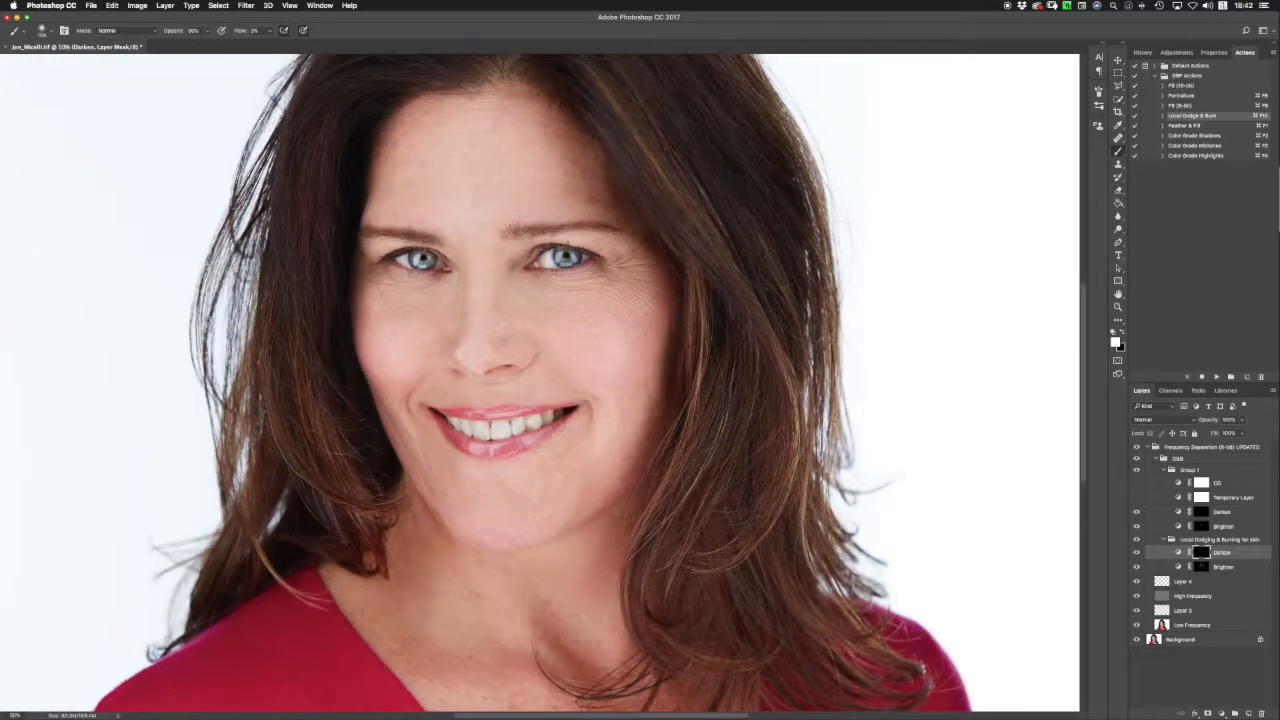
drag(525, 446, 520, 450)
key(super+minus)
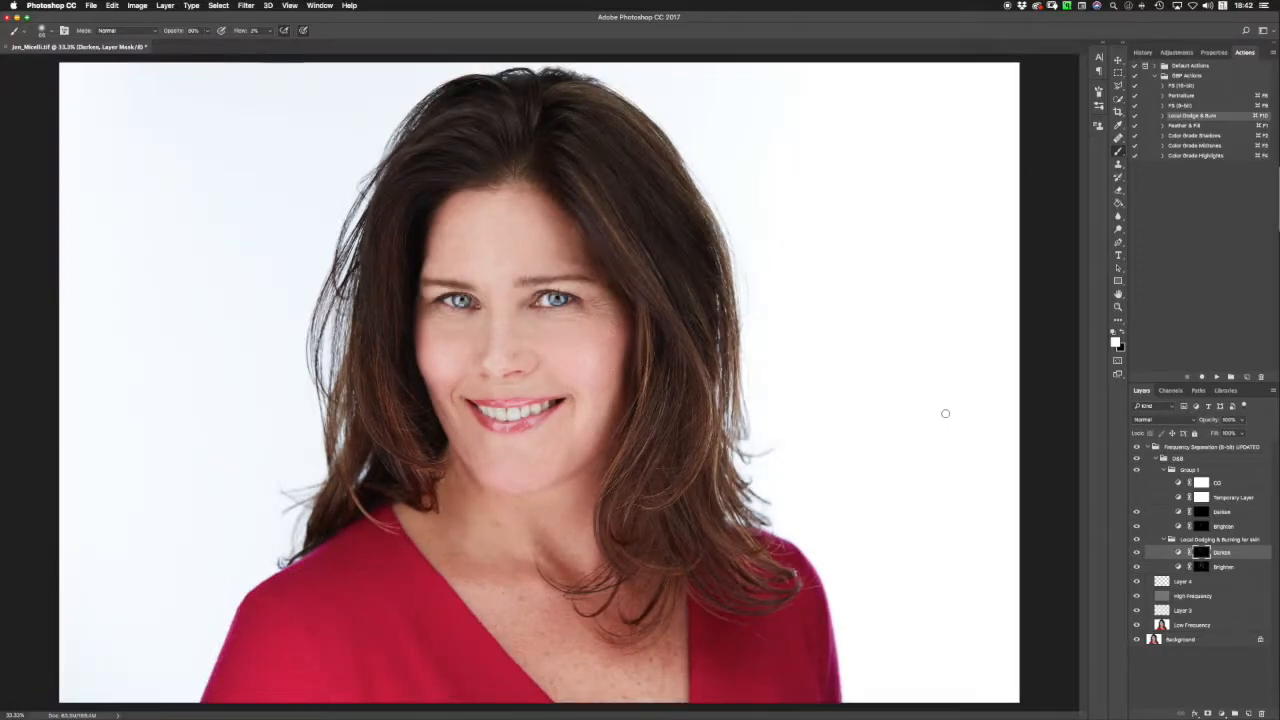
key(super+minus)
key(super+equal)
alt+click(1137, 640)
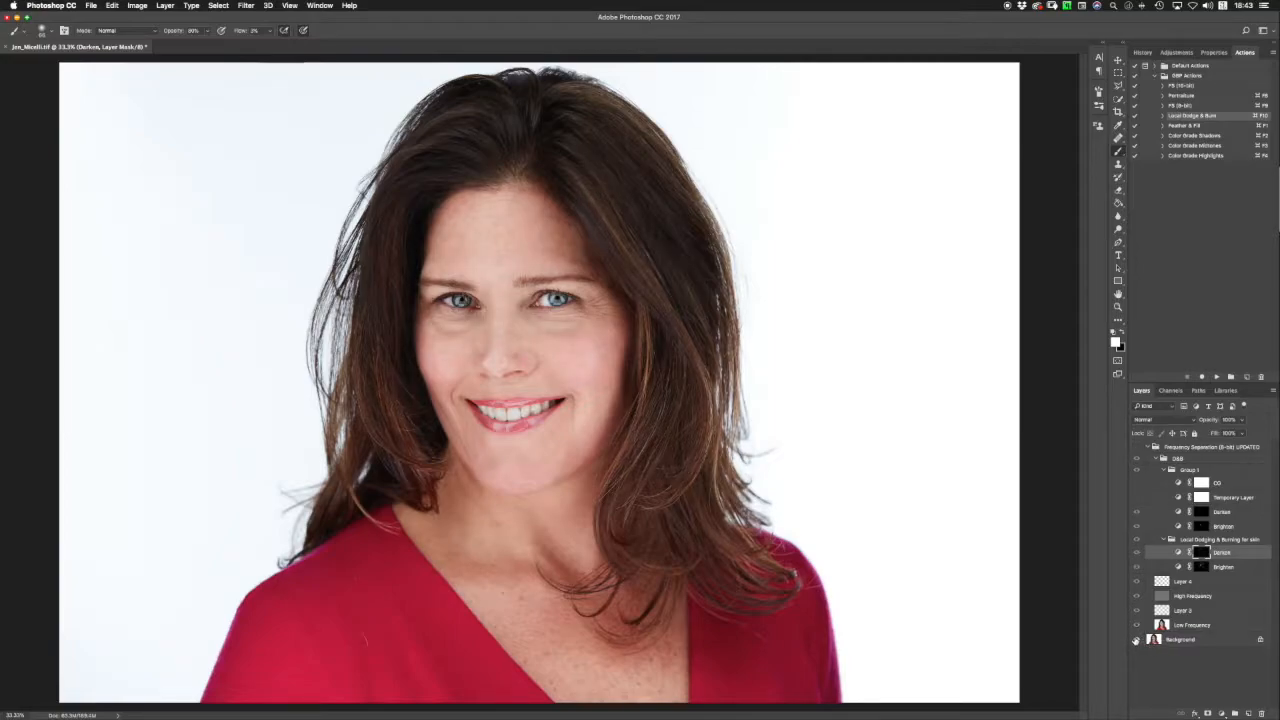
alt+click(1137, 640)
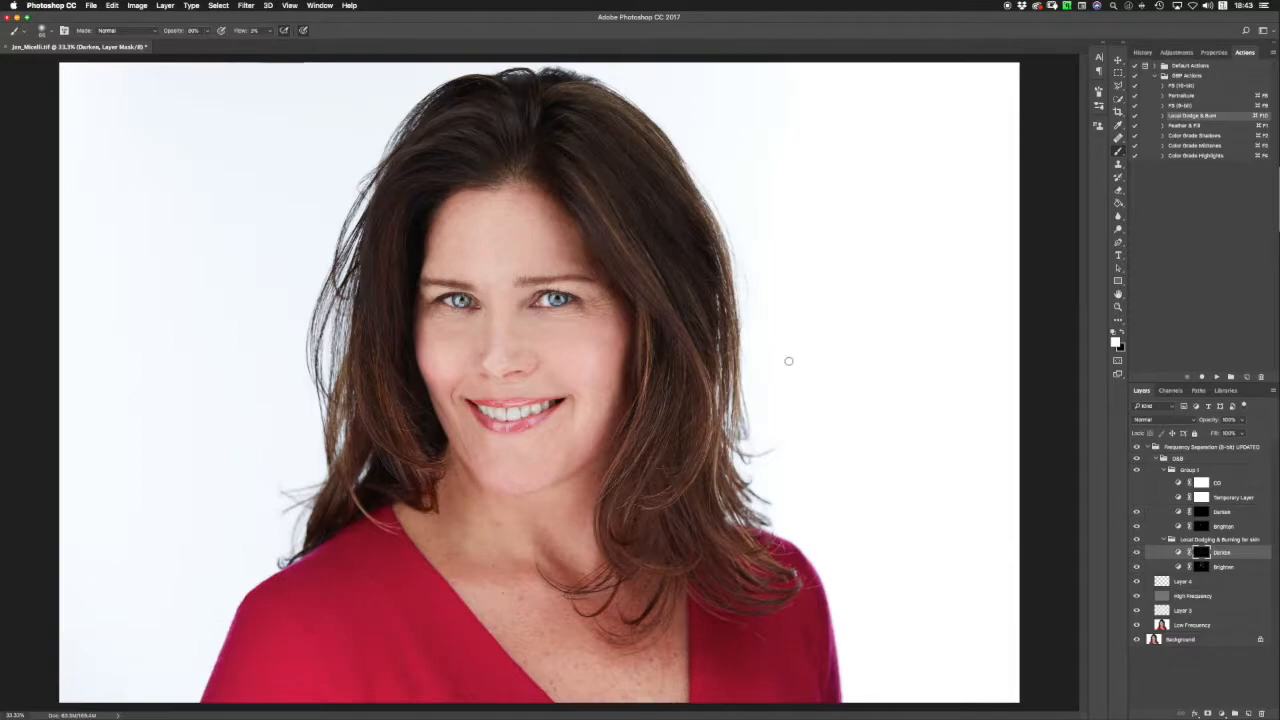
Show the black-and-white Temporary Layer in Group 1 and view the face's skin up close.
key(super+plus)
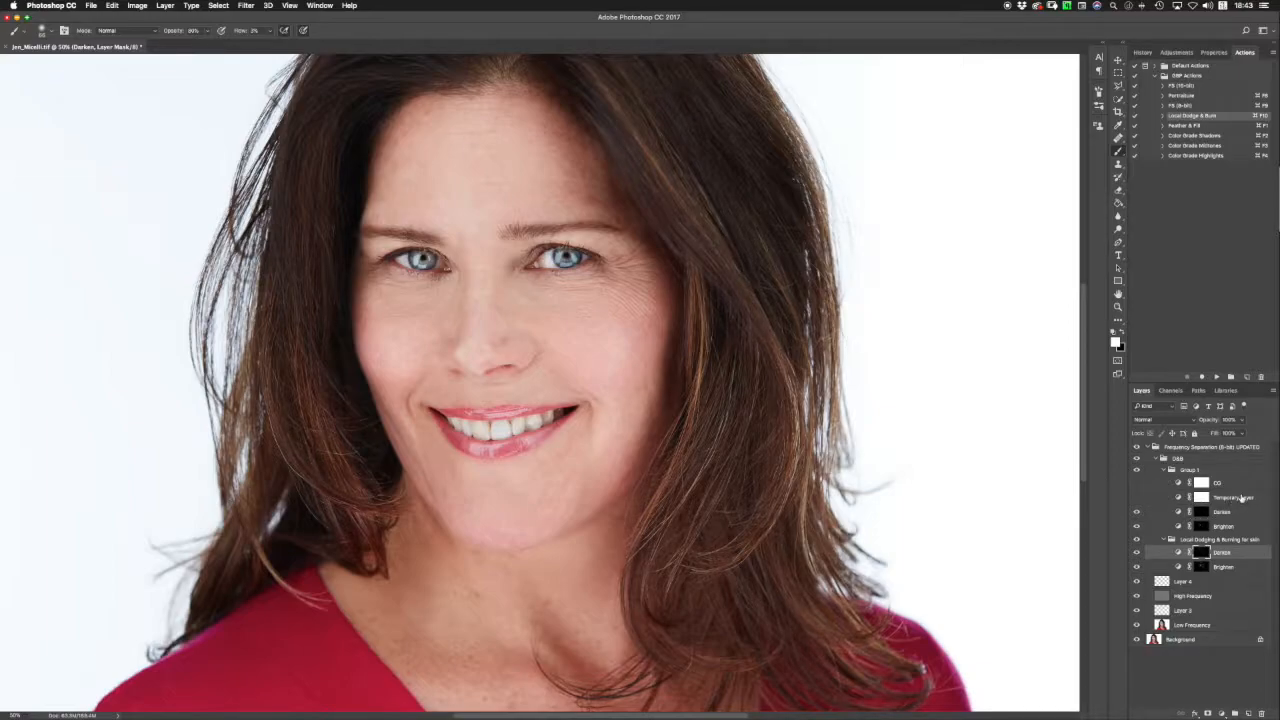
click(1220, 499)
click(1136, 497)
key(super+equal)
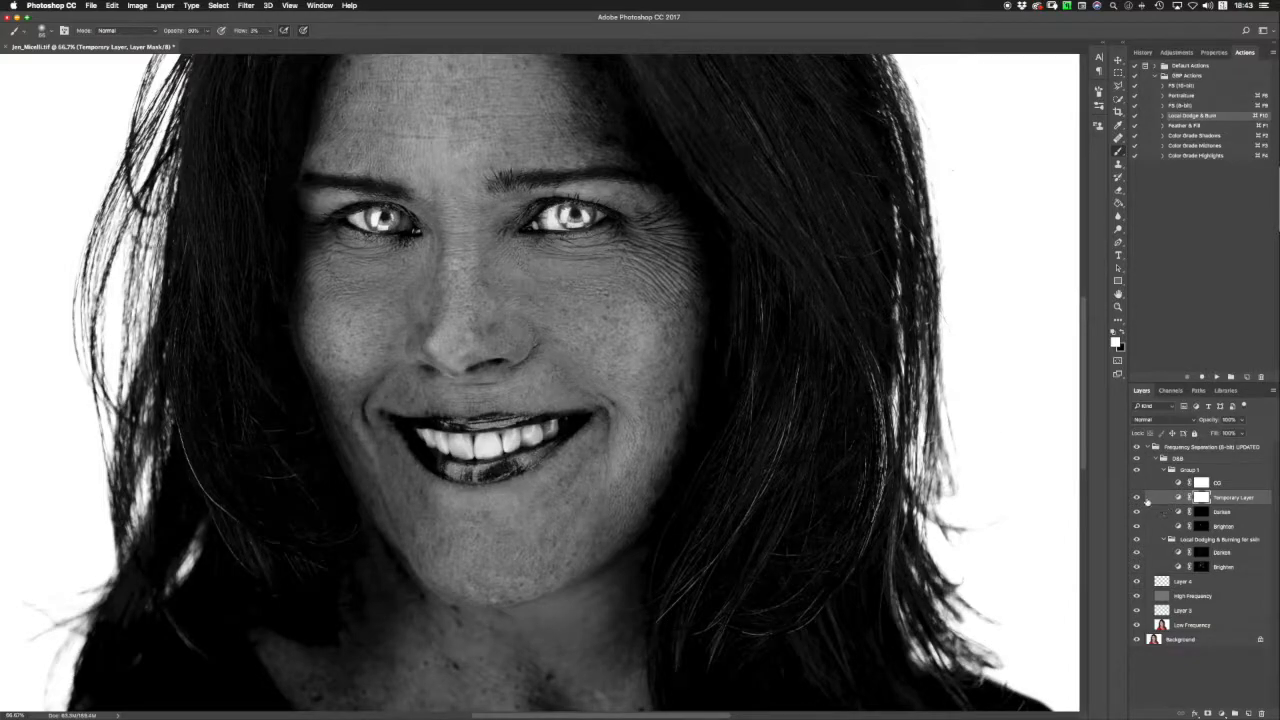
key(super+equal)
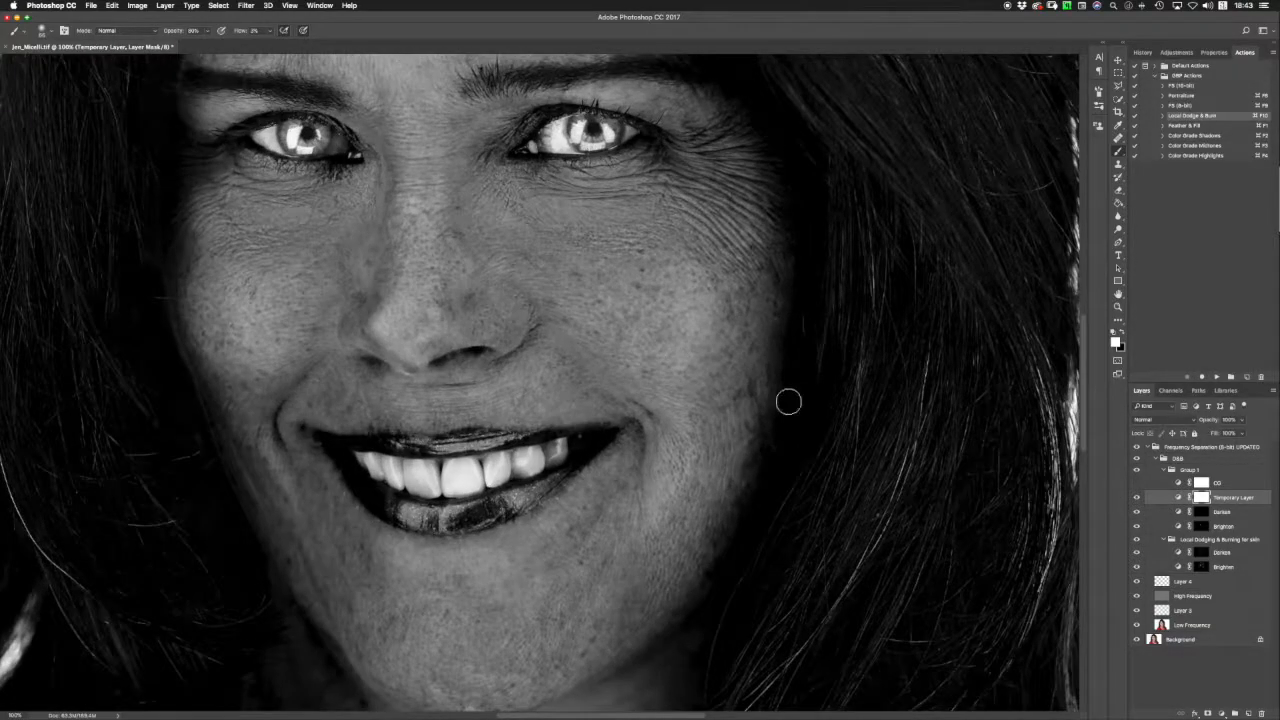
Brush over small dark patches on the image-right cheek on Group 1's Brighten layer mask.
right_click(572, 364)
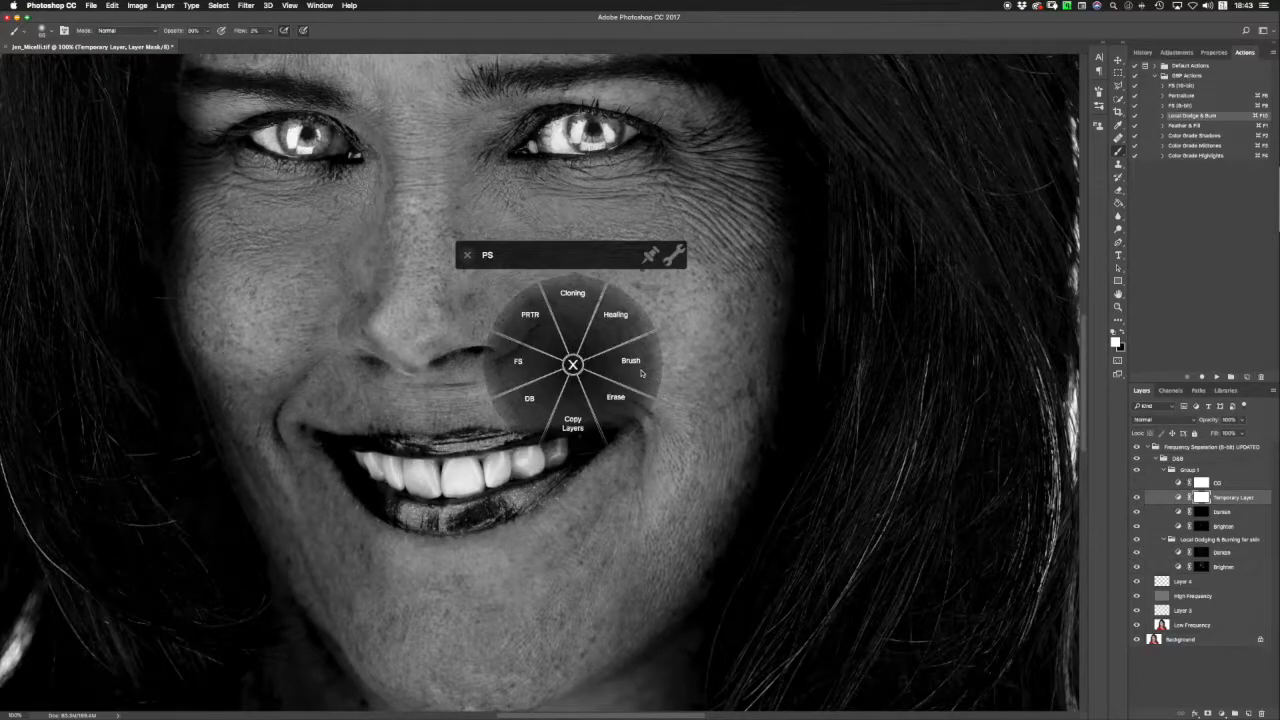
click(642, 372)
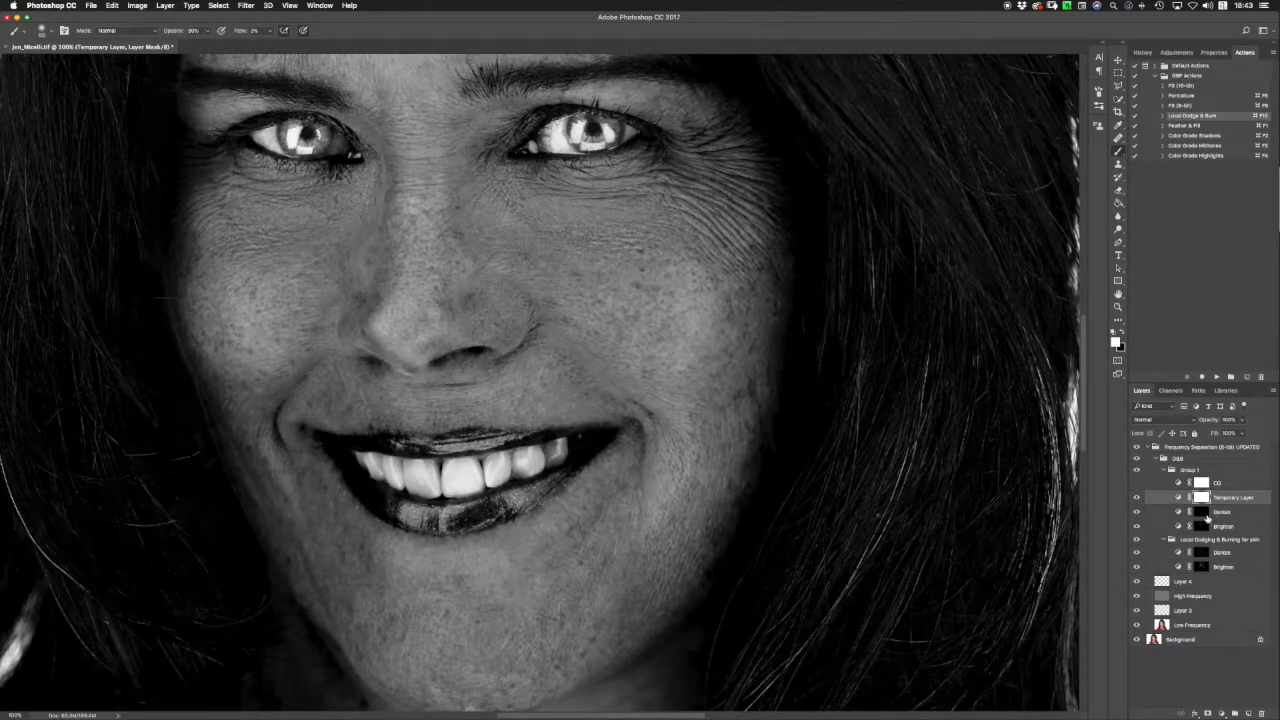
click(1201, 526)
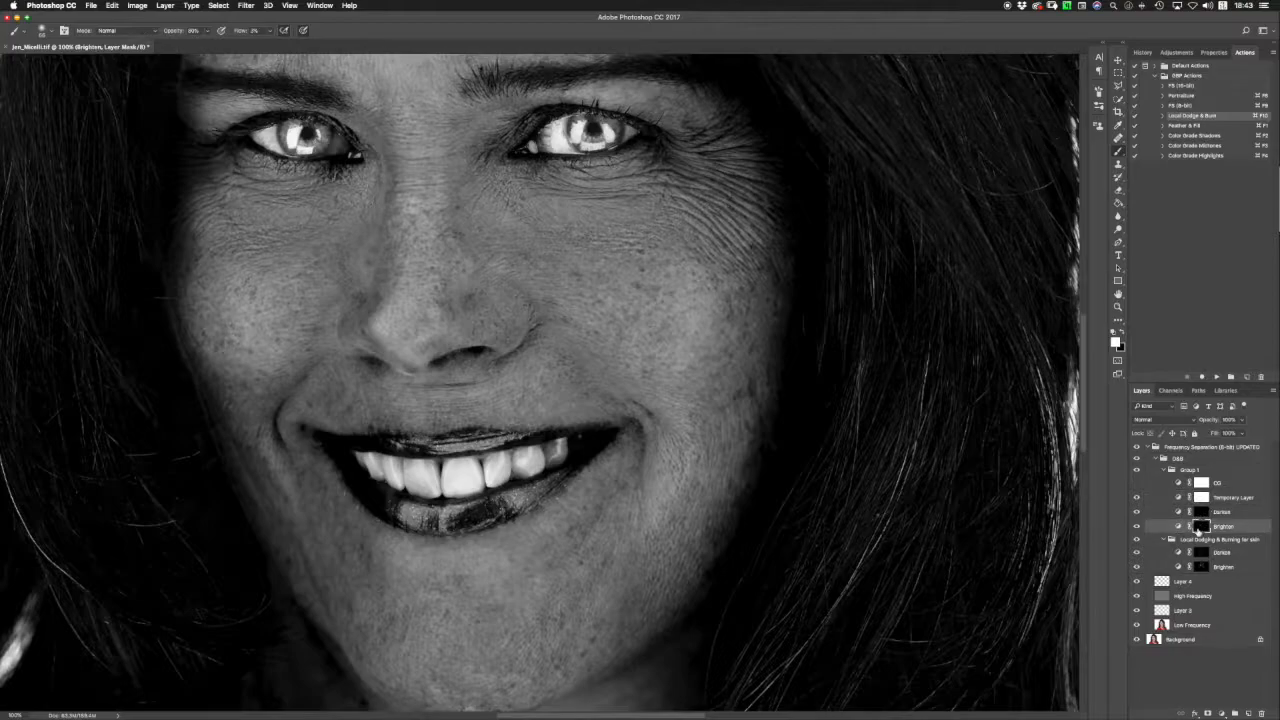
mouse_move(646, 292)
mouse_down()
mouse_move(632, 295)
mouse_move(660, 292)
mouse_up()
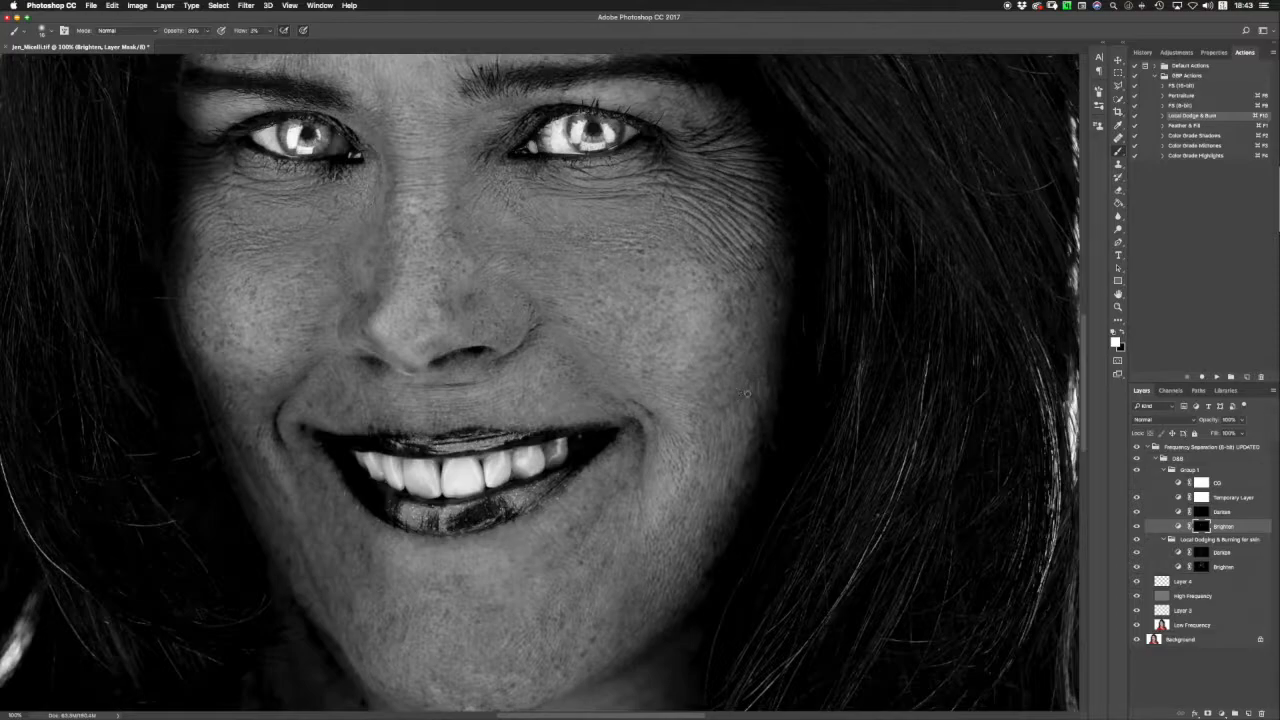
key(super+plus)
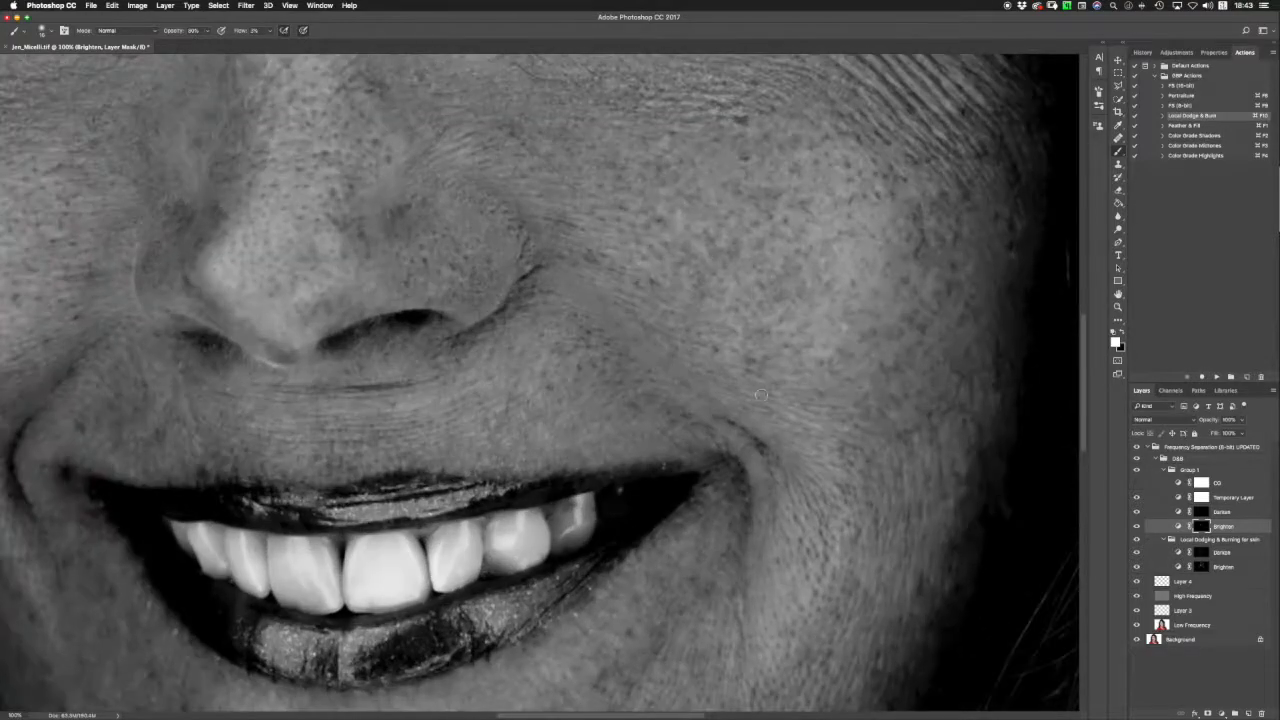
scroll(791, 403, right, 5)
drag(691, 406, 682, 399)
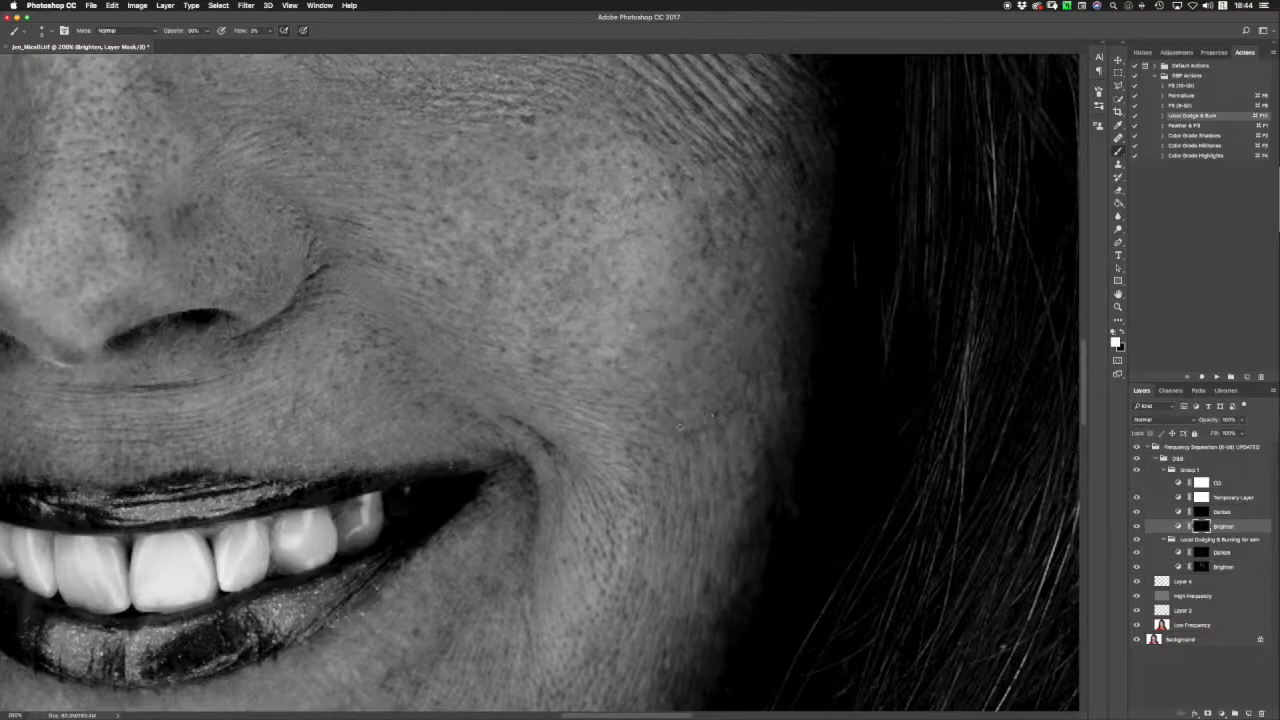
Continue lightening small dark patches around the nose and cheeks on Group 1's Brighten layer mask.
key(super+minus)
mouse_move(315, 334)
mouse_down()
mouse_move(488, 427)
mouse_move(527, 387)
mouse_up()
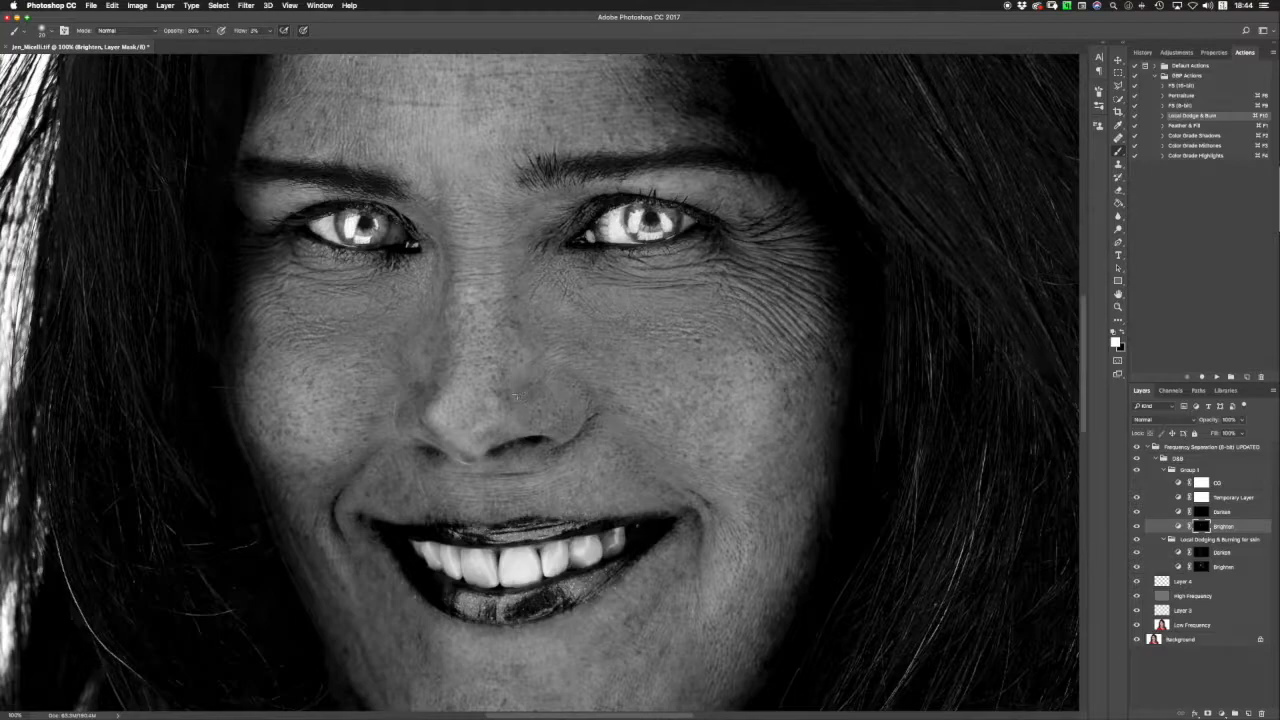
click(1198, 511)
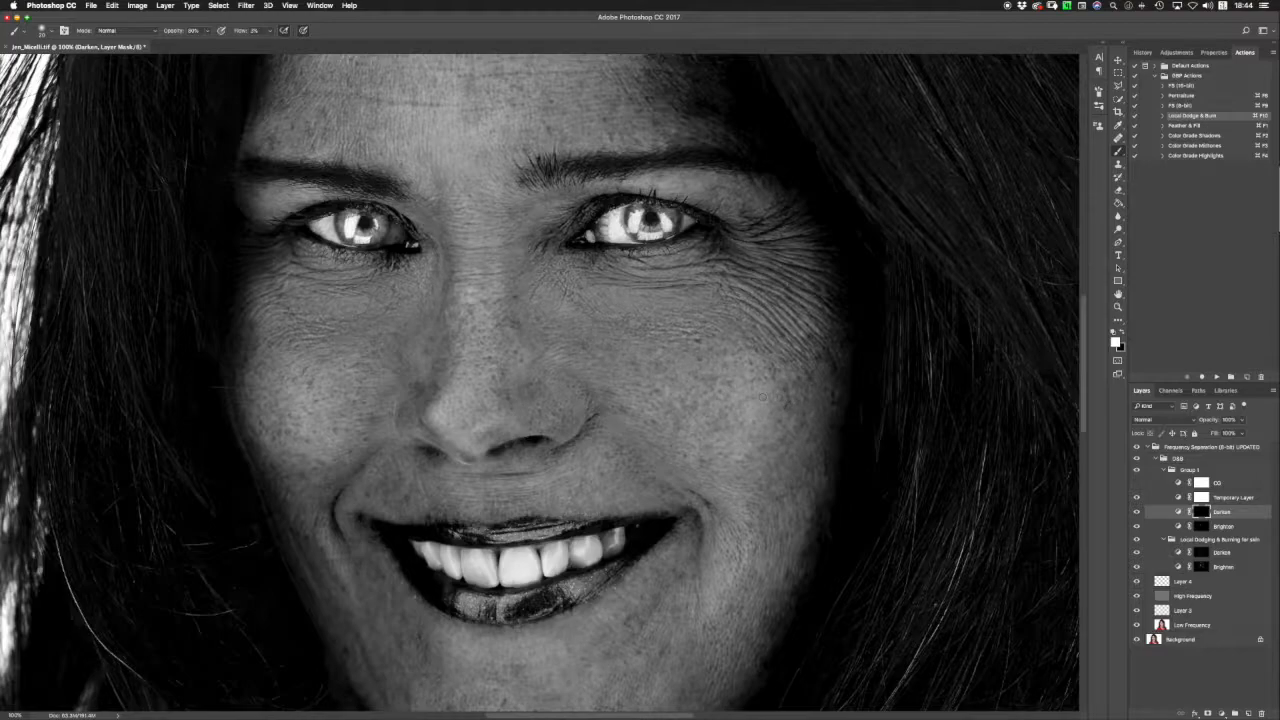
click(1199, 527)
ctrl+alt+drag(709, 380, 720, 380)
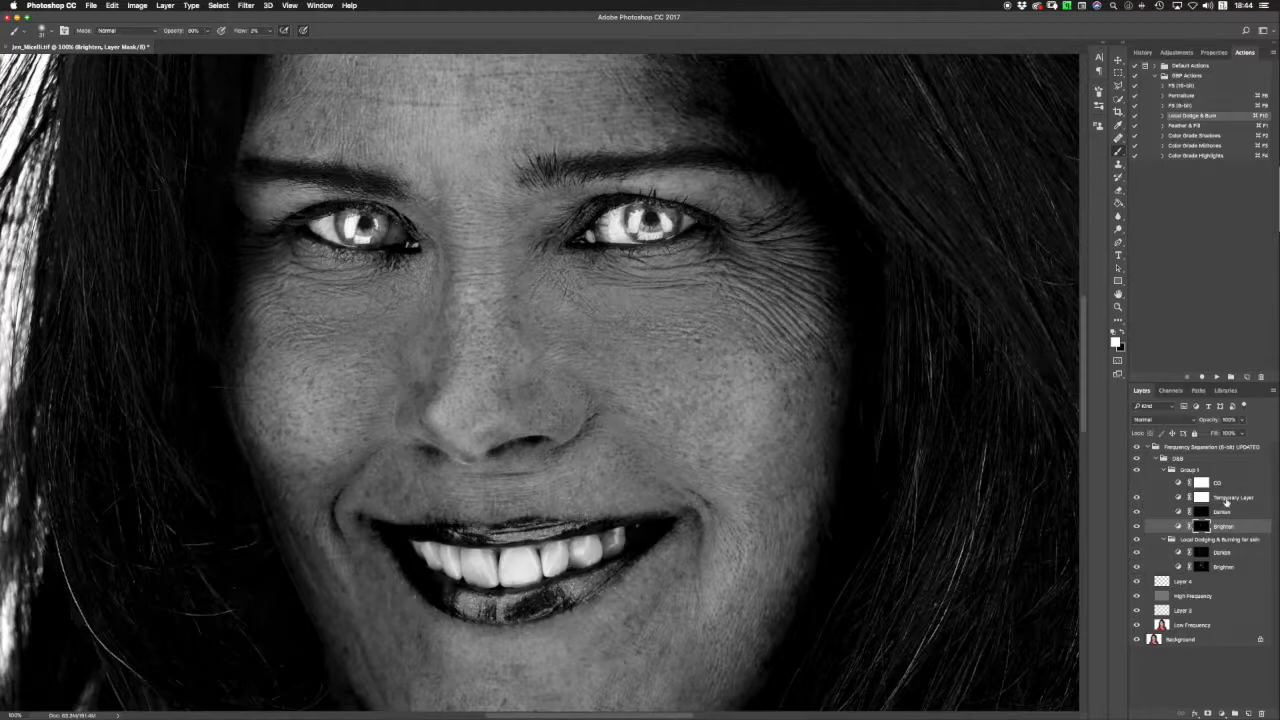
Set the Temporary Layer's Channel Mixer red value to -101% and hide the layer.
click(1226, 499)
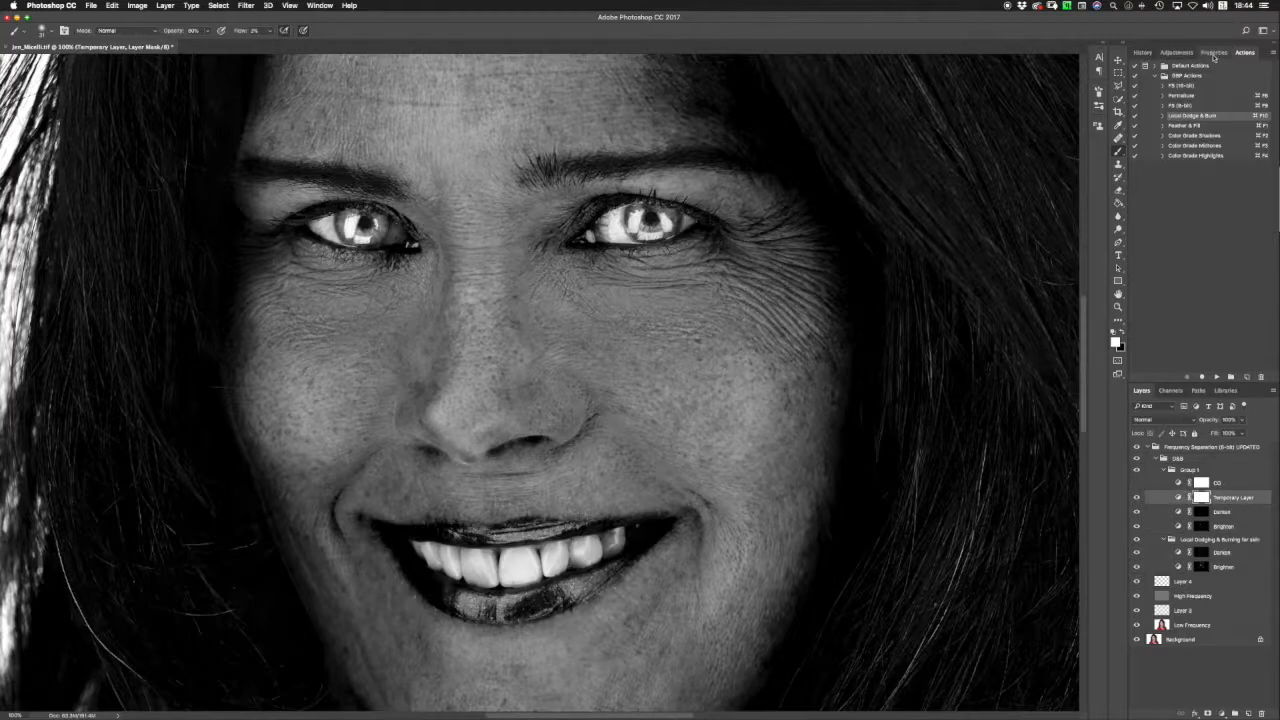
click(1210, 54)
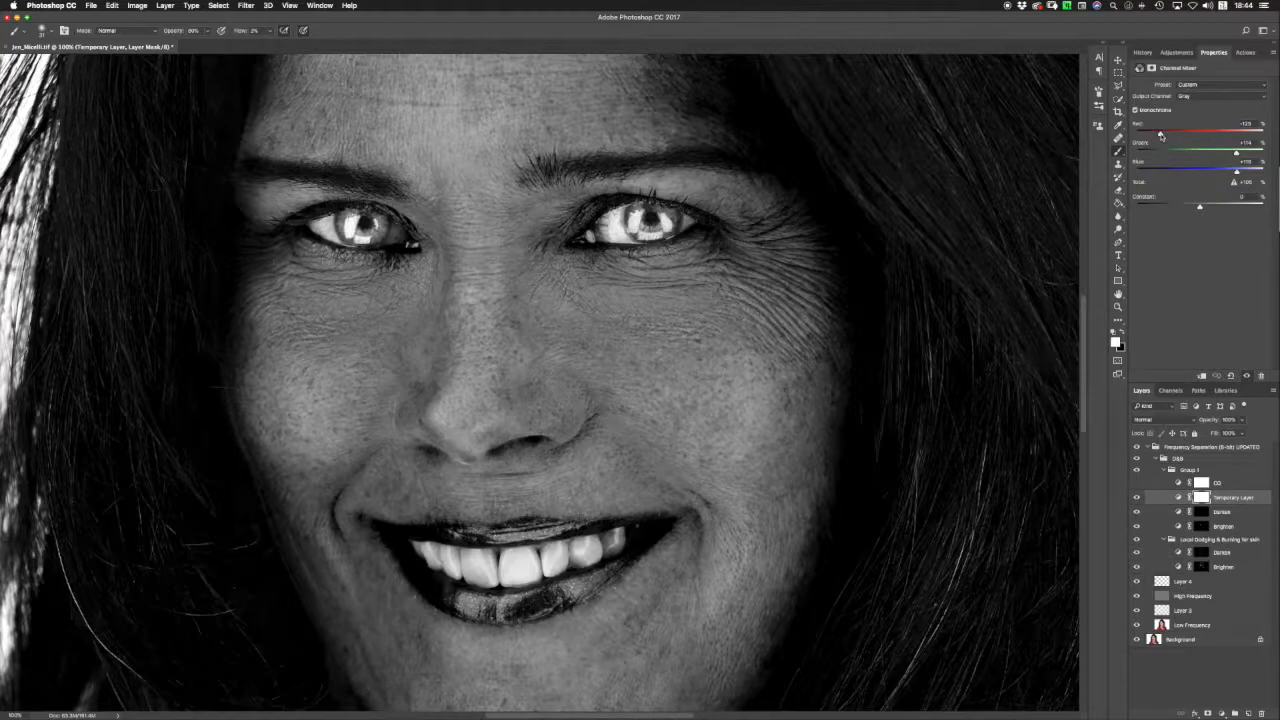
mouse_move(1163, 134)
mouse_down()
mouse_move(1192, 135)
mouse_move(1155, 139)
mouse_up()
drag(1158, 139, 1179, 140)
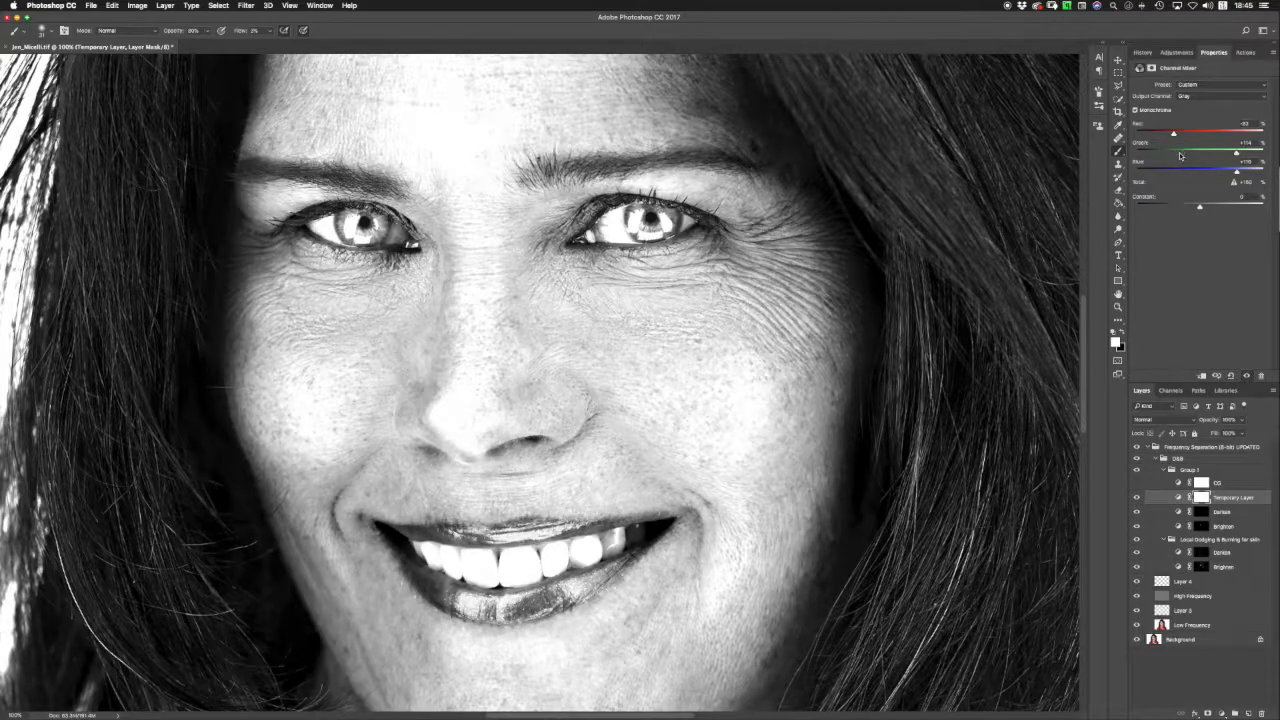
key(super+plus)
key(super+plus)
key(super+minus)
key(super+minus)
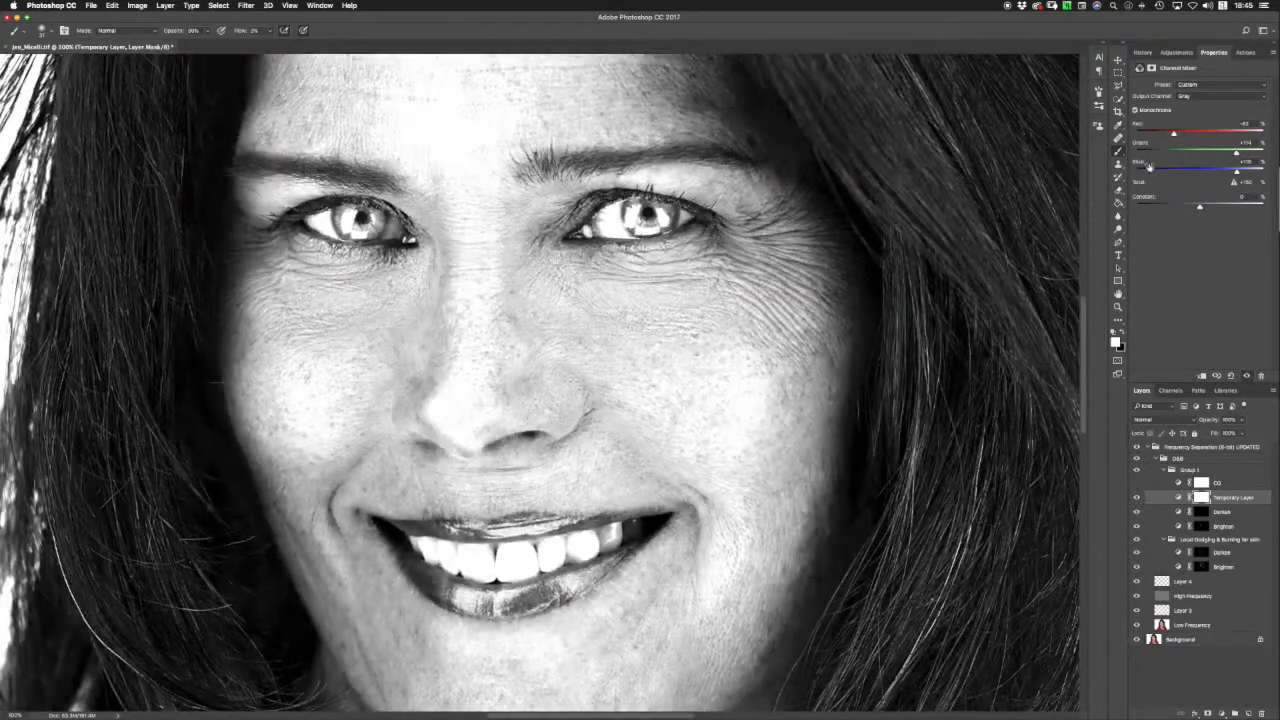
key(super+minus)
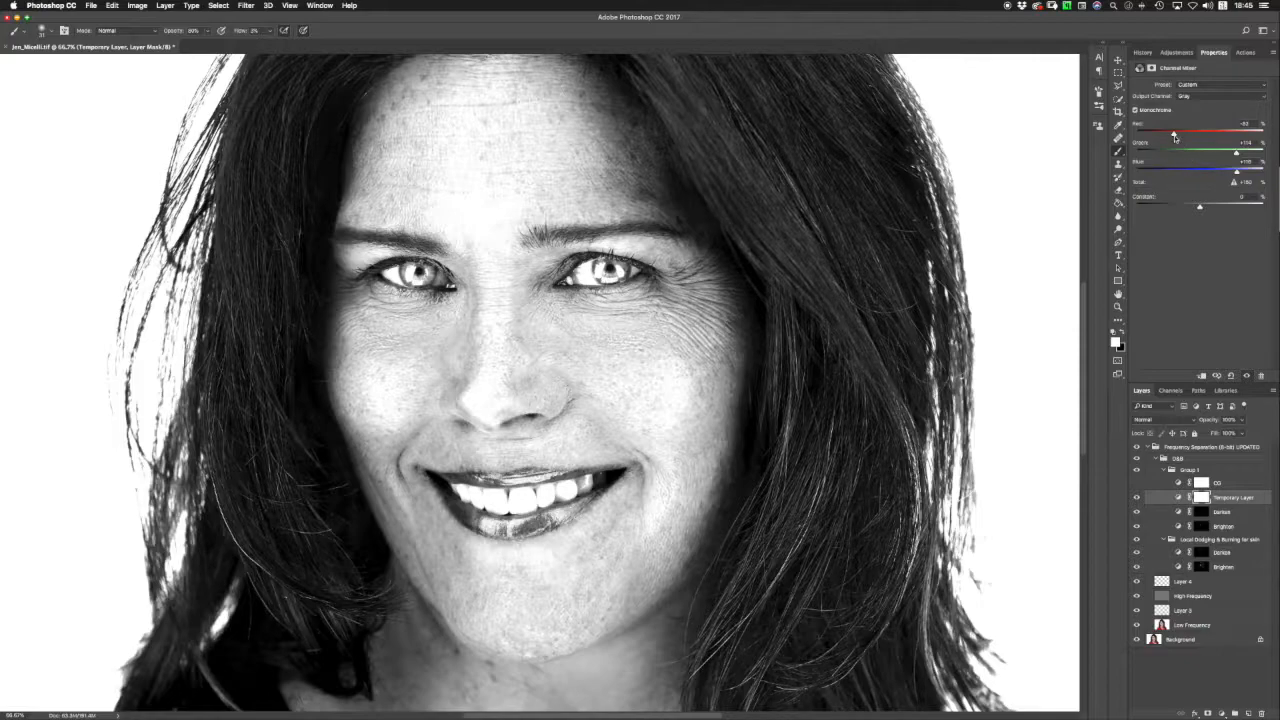
drag(1172, 135, 1158, 136)
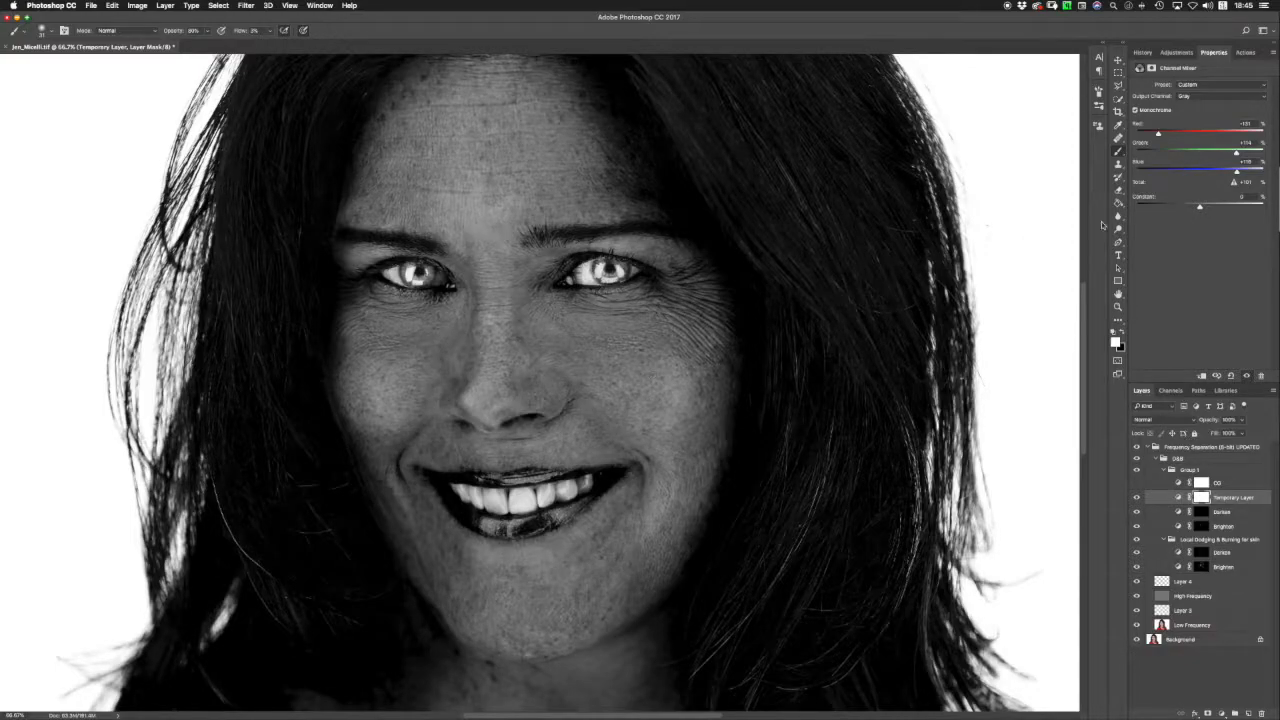
mouse_move(1162, 134)
mouse_down()
mouse_move(1180, 135)
mouse_move(1167, 133)
mouse_up()
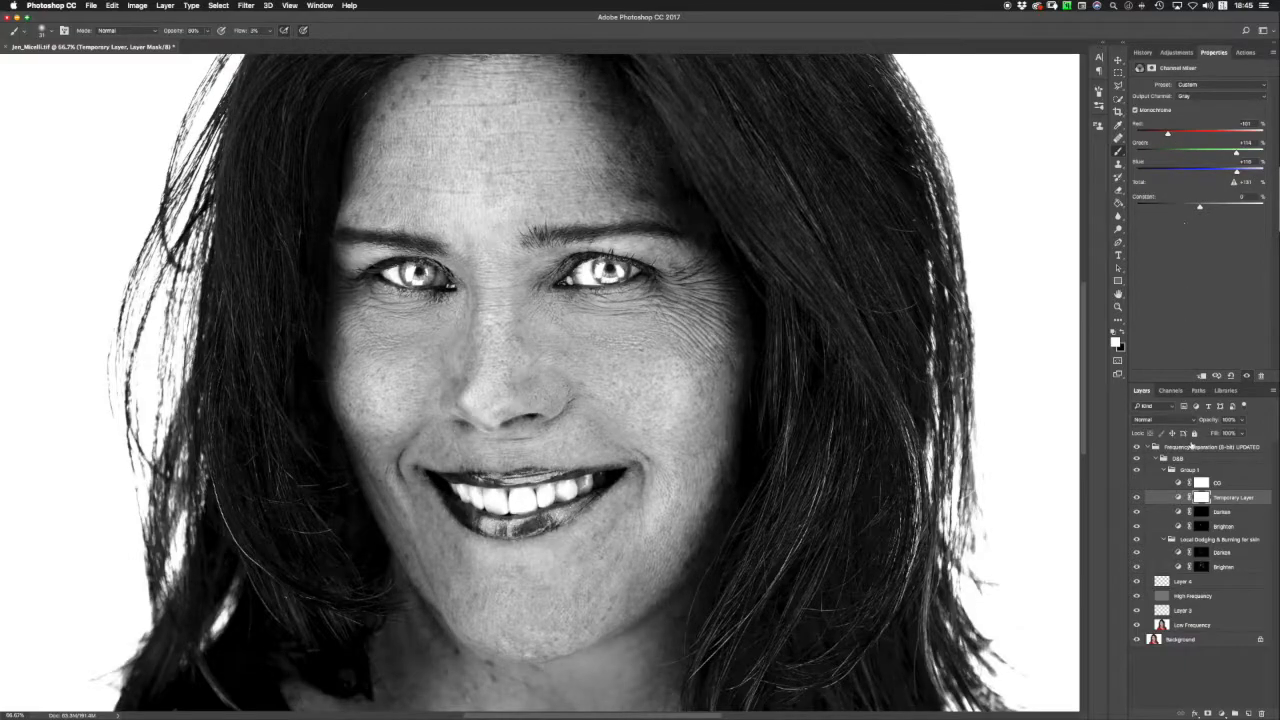
click(1138, 497)
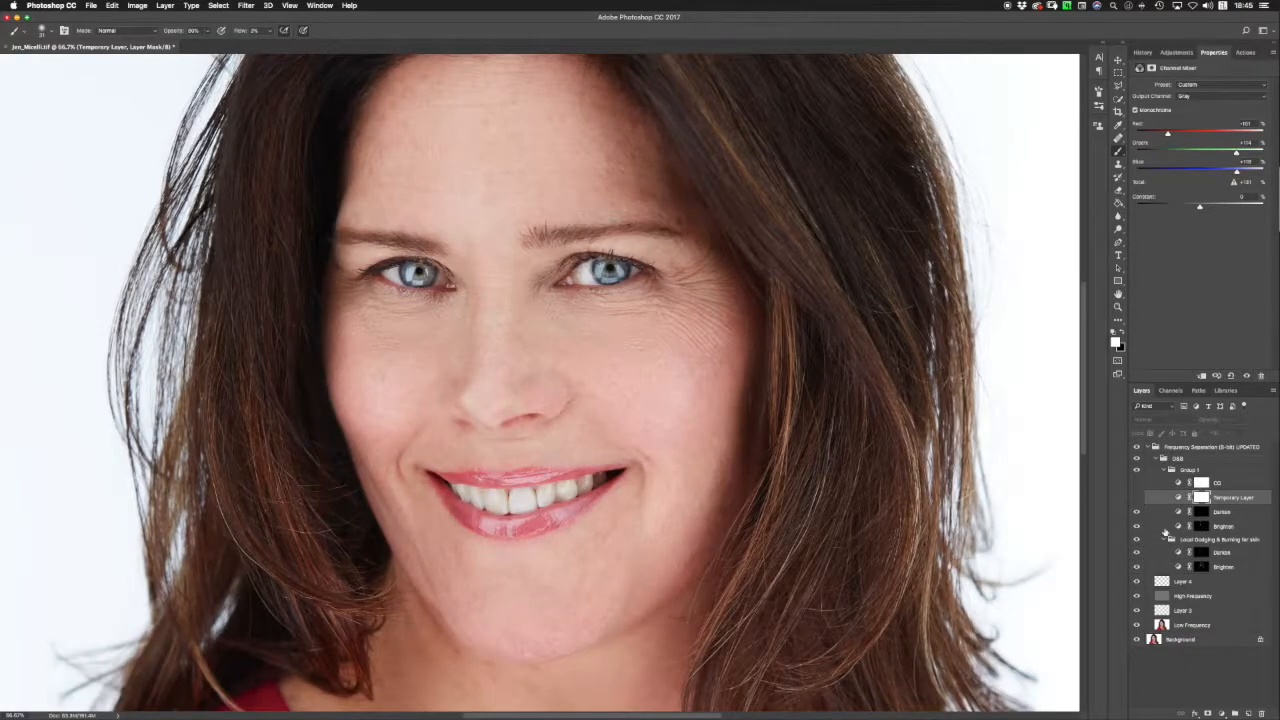
Compare the facial skin up close with Group 1's Brighten layer hidden and shown.
click(1137, 527)
key(super+plus)
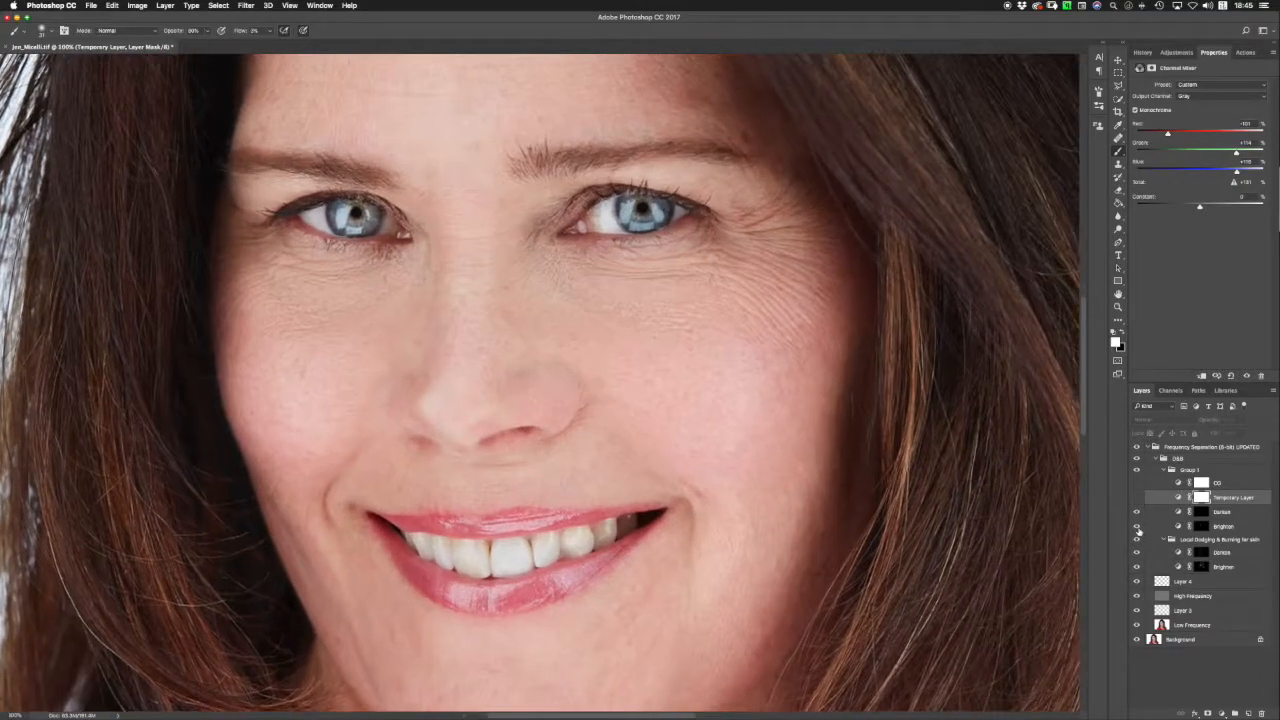
click(1137, 527)
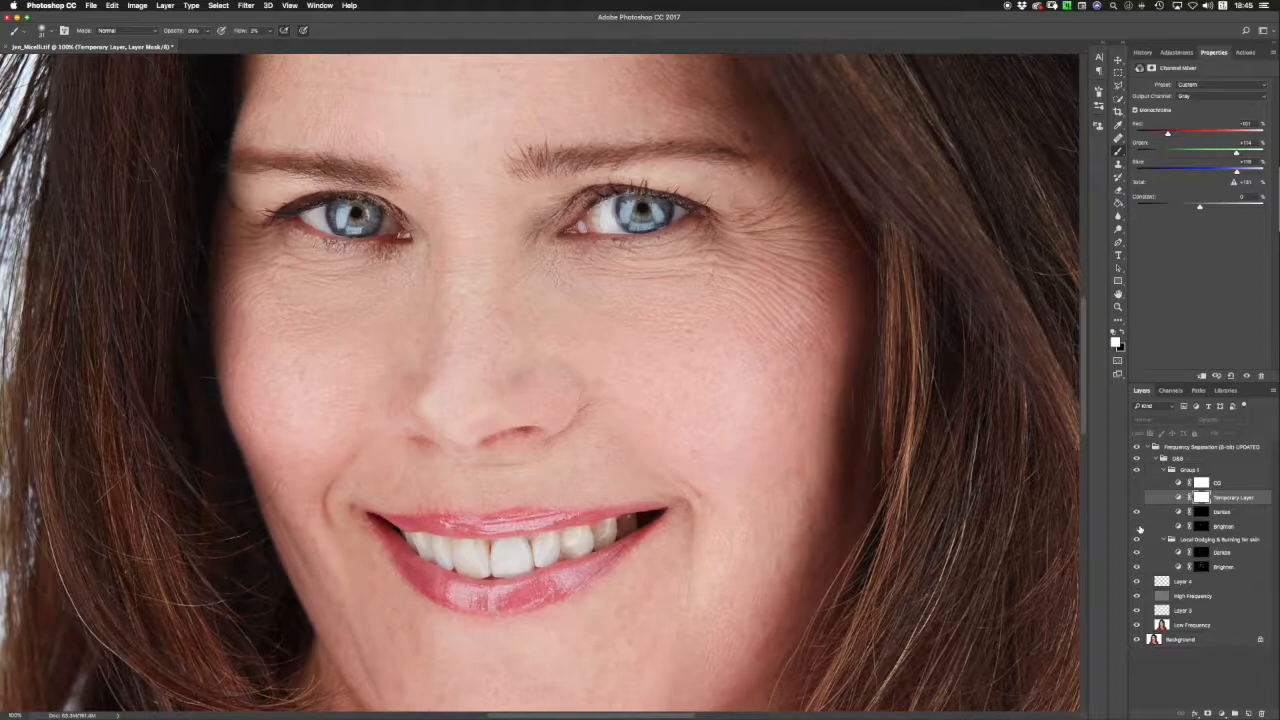
click(1137, 527)
click(1137, 527)
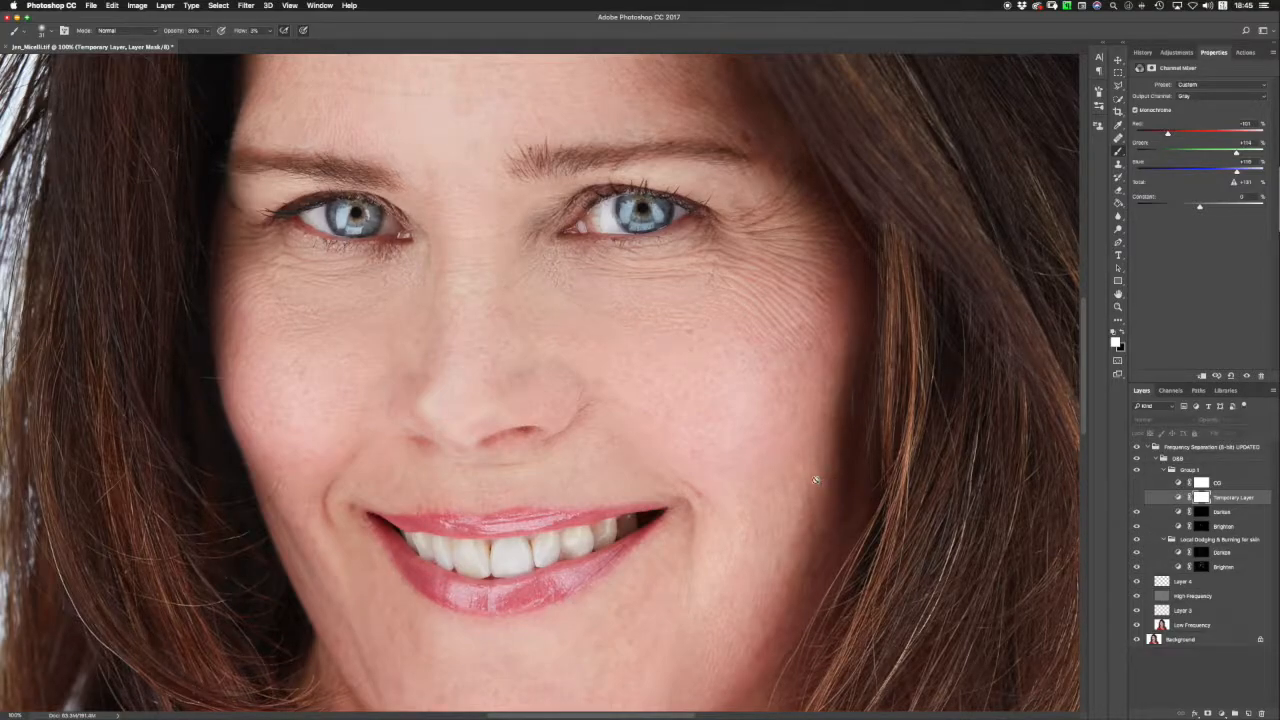
click(1204, 527)
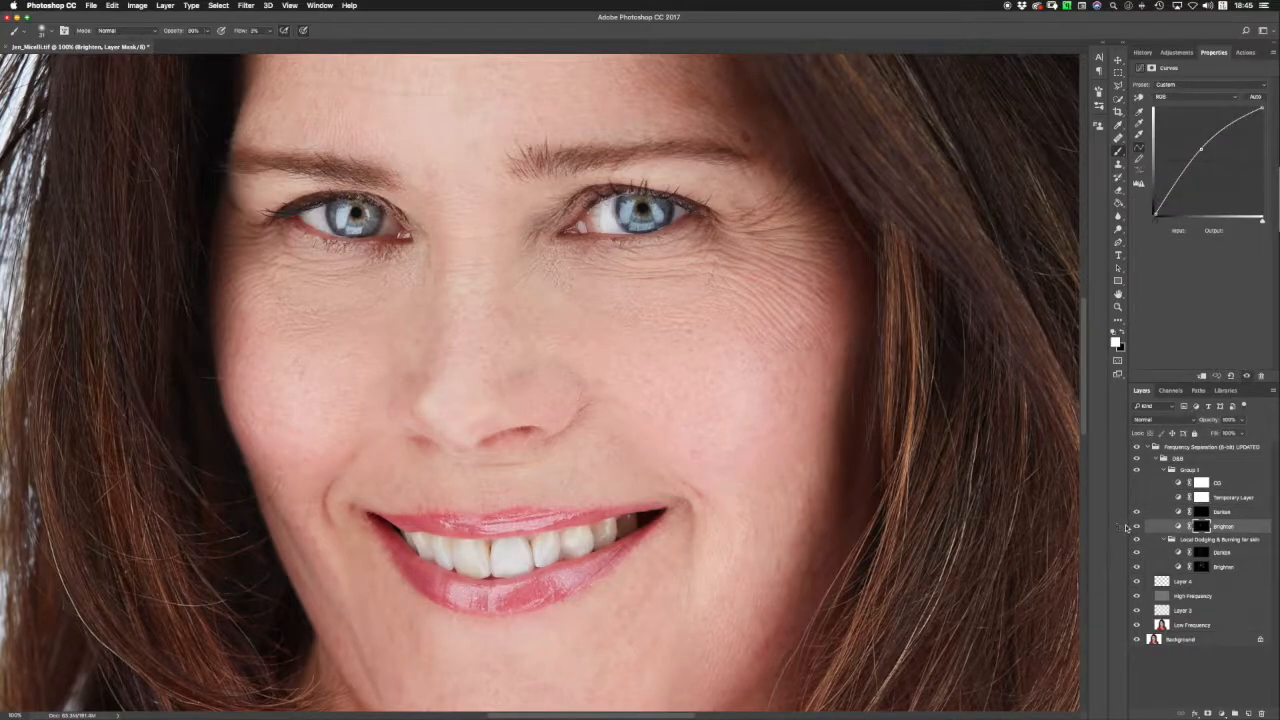
click(1137, 527)
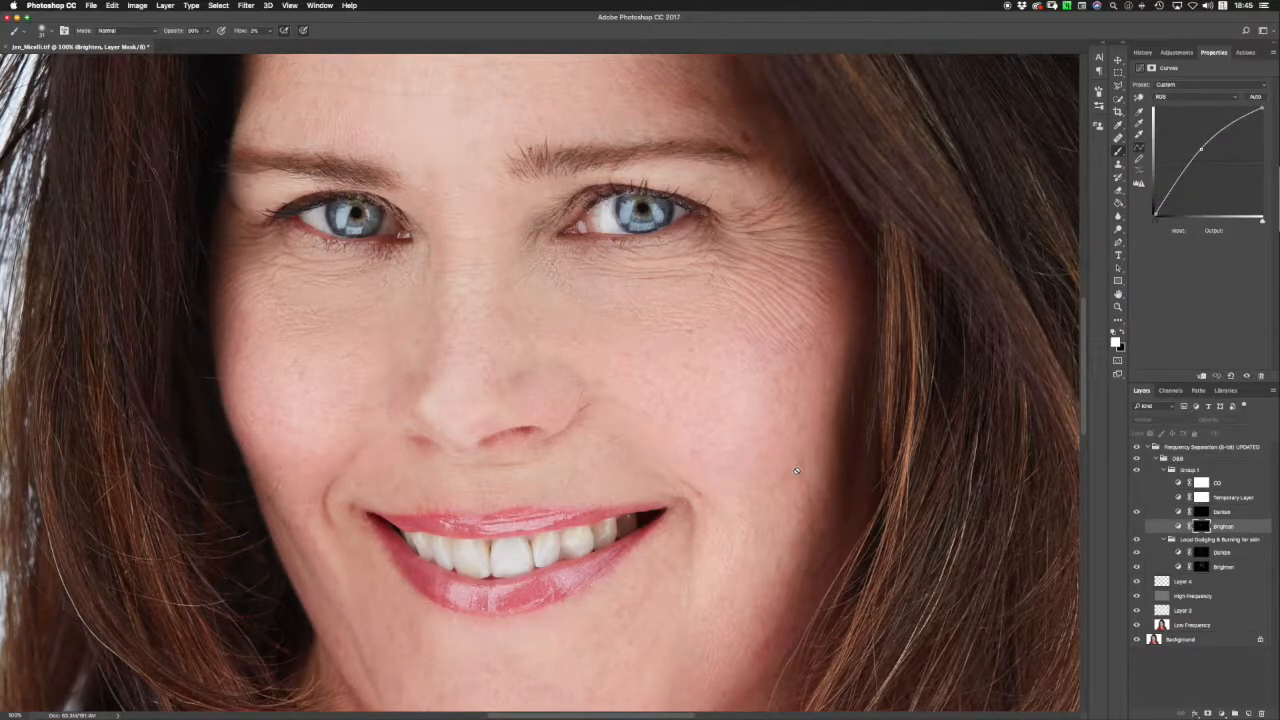
right_click(1008, 389)
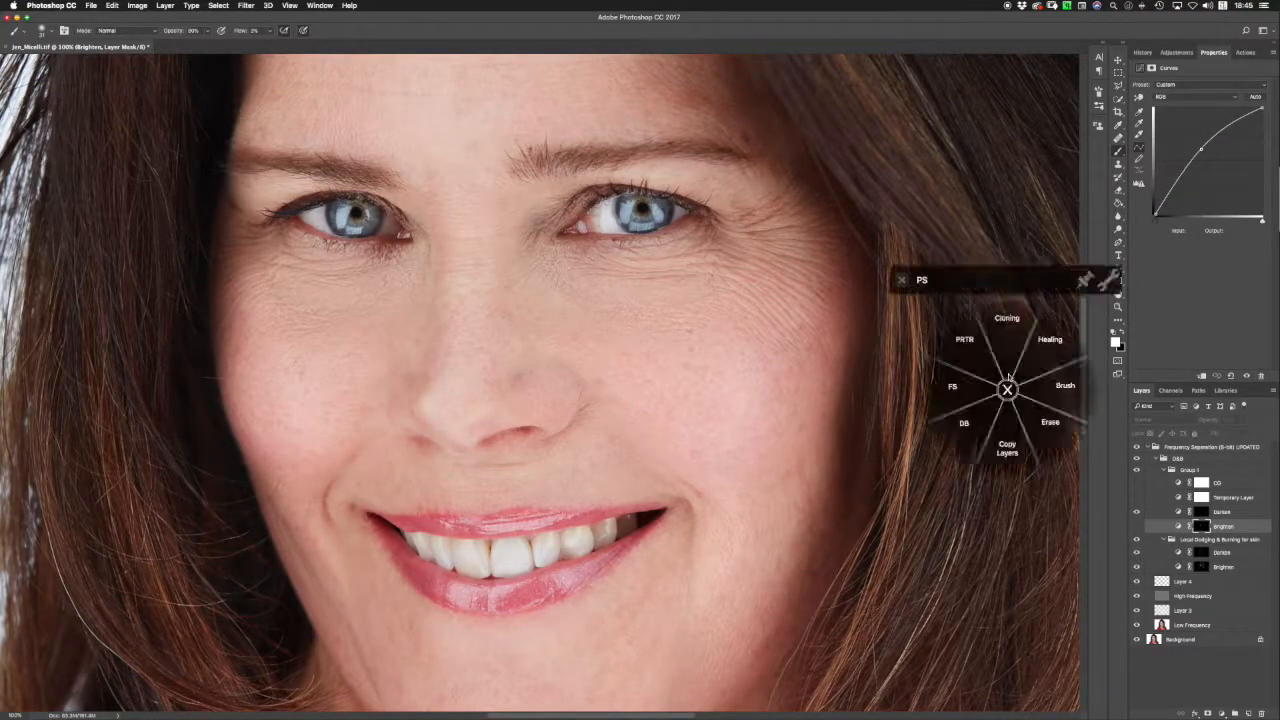
click(1079, 408)
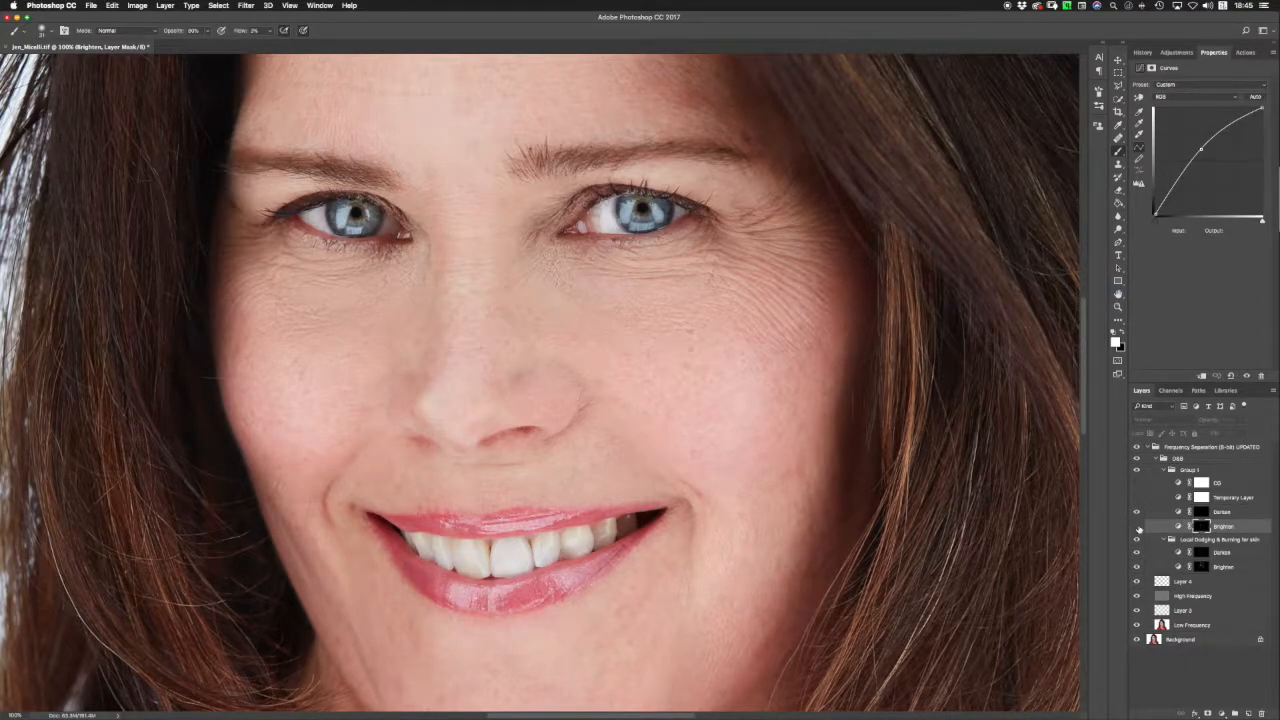
click(1137, 527)
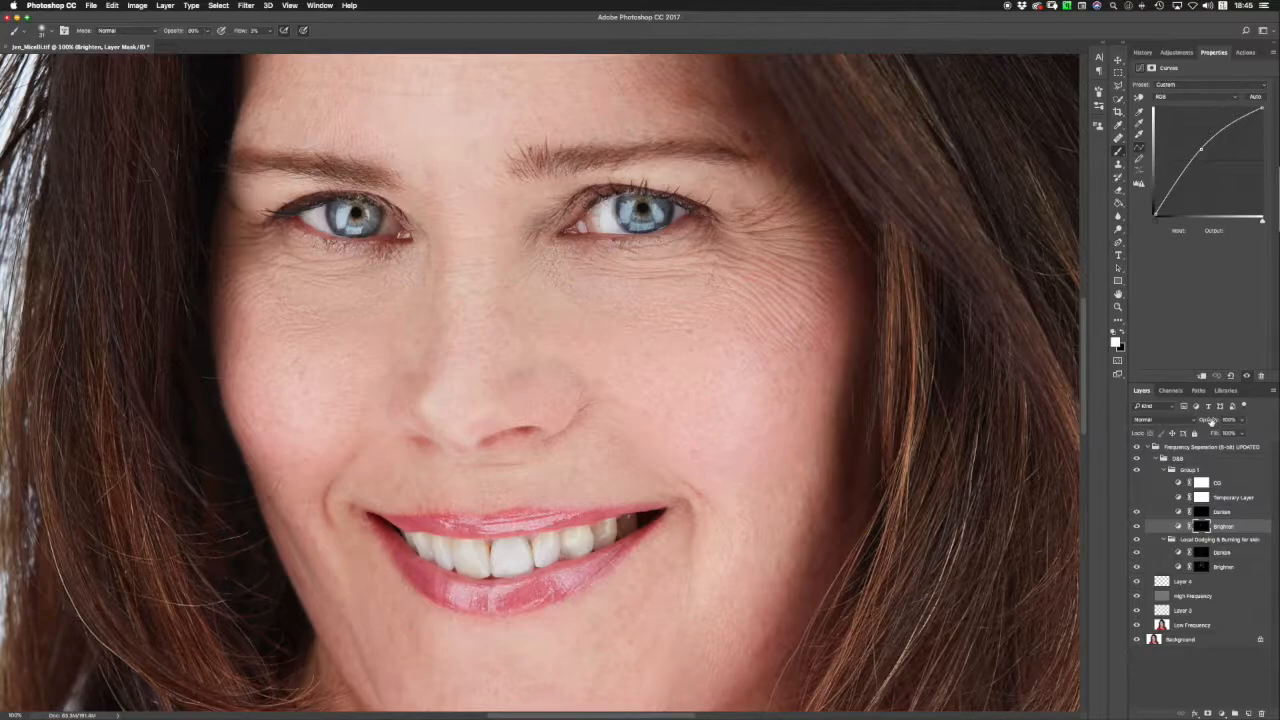
Try a lower opacity on Group 1's Brighten layer and compare the skin with the layer hidden and shown.
drag(1210, 421, 1176, 423)
click(1137, 527)
click(1137, 527)
click(1137, 527)
click(1137, 527)
Display Group 1's Brighten layer mask by itself and set up a black brush at 100% opacity and 100% flow.
click(1203, 527)
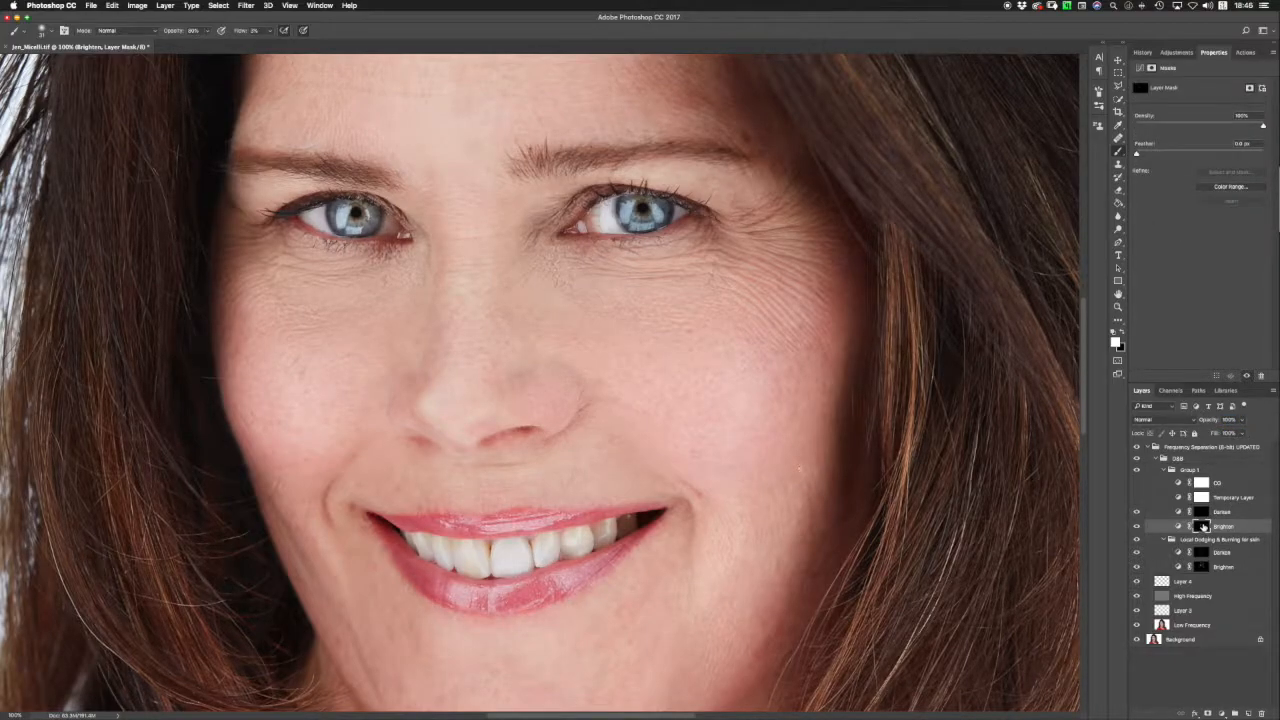
alt+click(1203, 526)
right_click(797, 491)
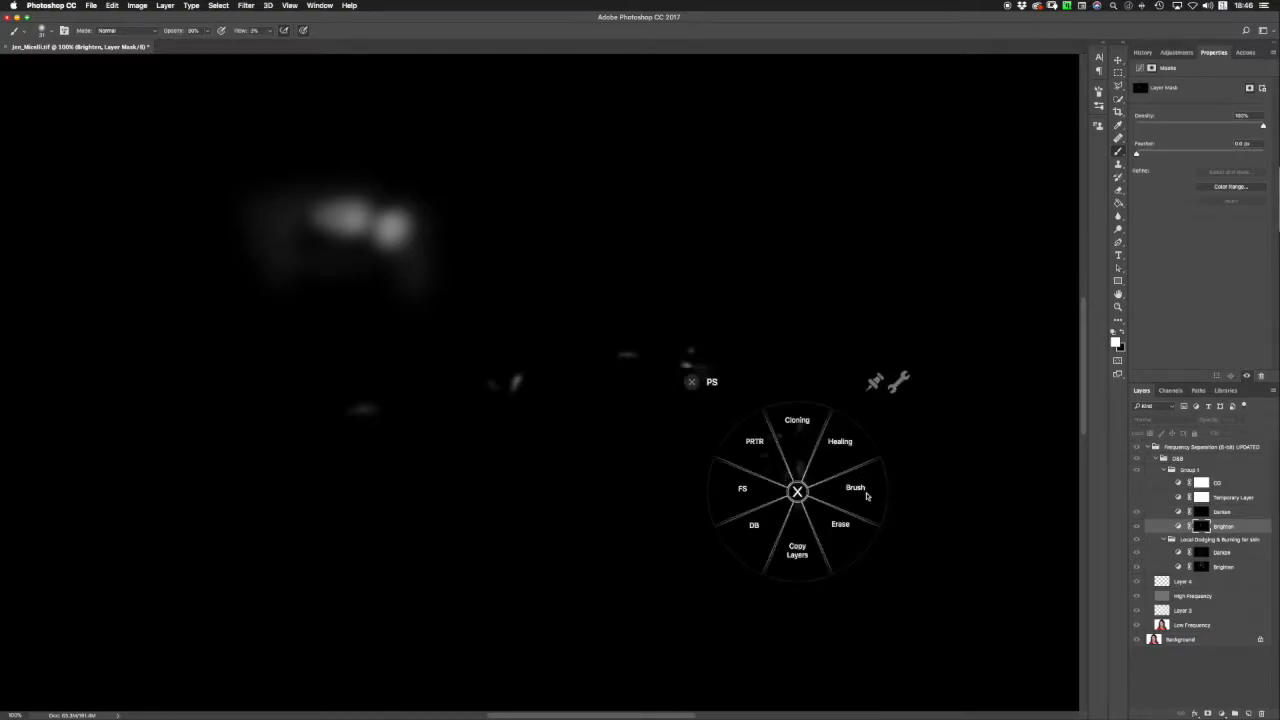
click(866, 494)
key(x)
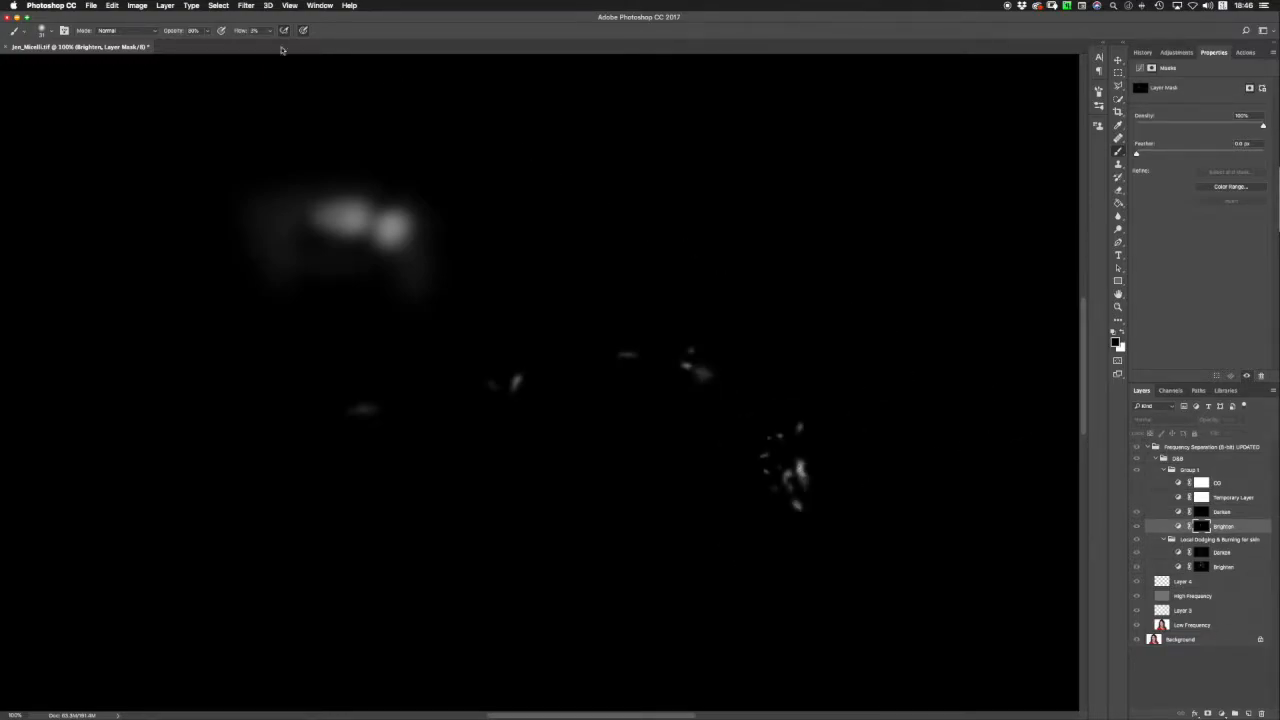
mouse_move(174, 31)
mouse_down()
mouse_move(263, 27)
mouse_move(386, 47)
mouse_up()
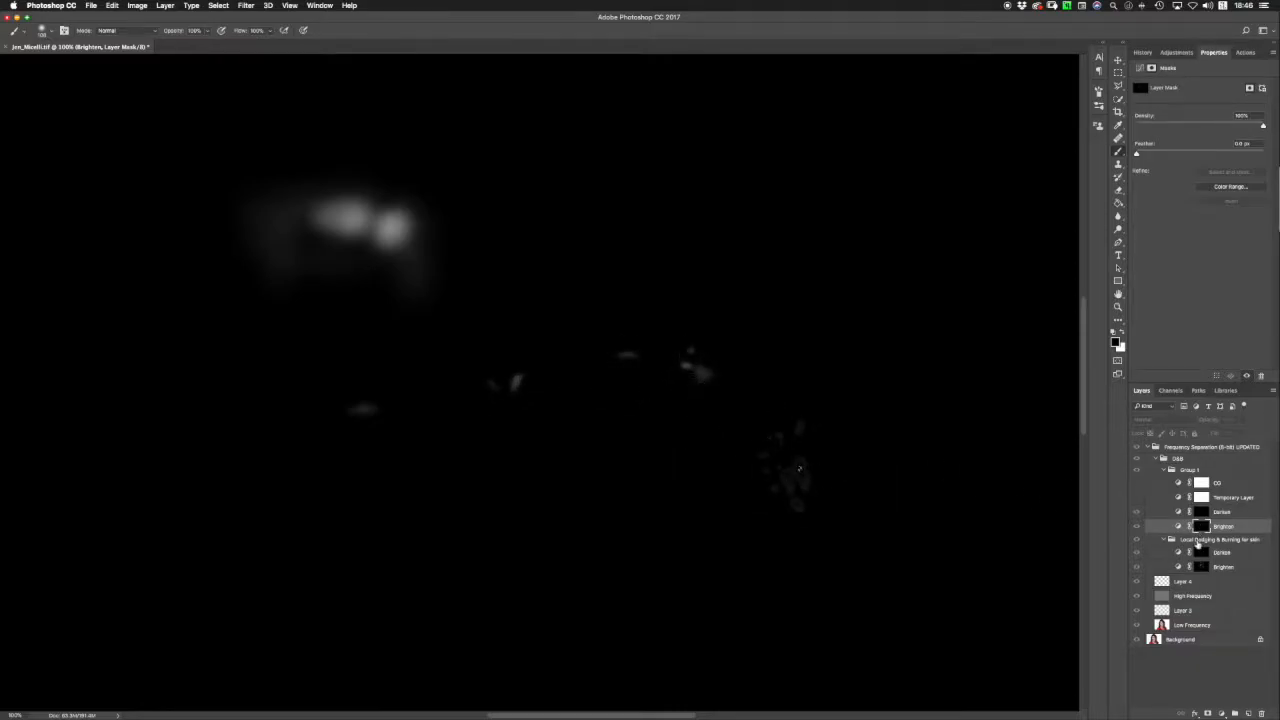
Paint out the small light spots around the nose and cheeks on Group 1's Brighten mask, keeping the large patches, and return to the image.
alt+click(1201, 527)
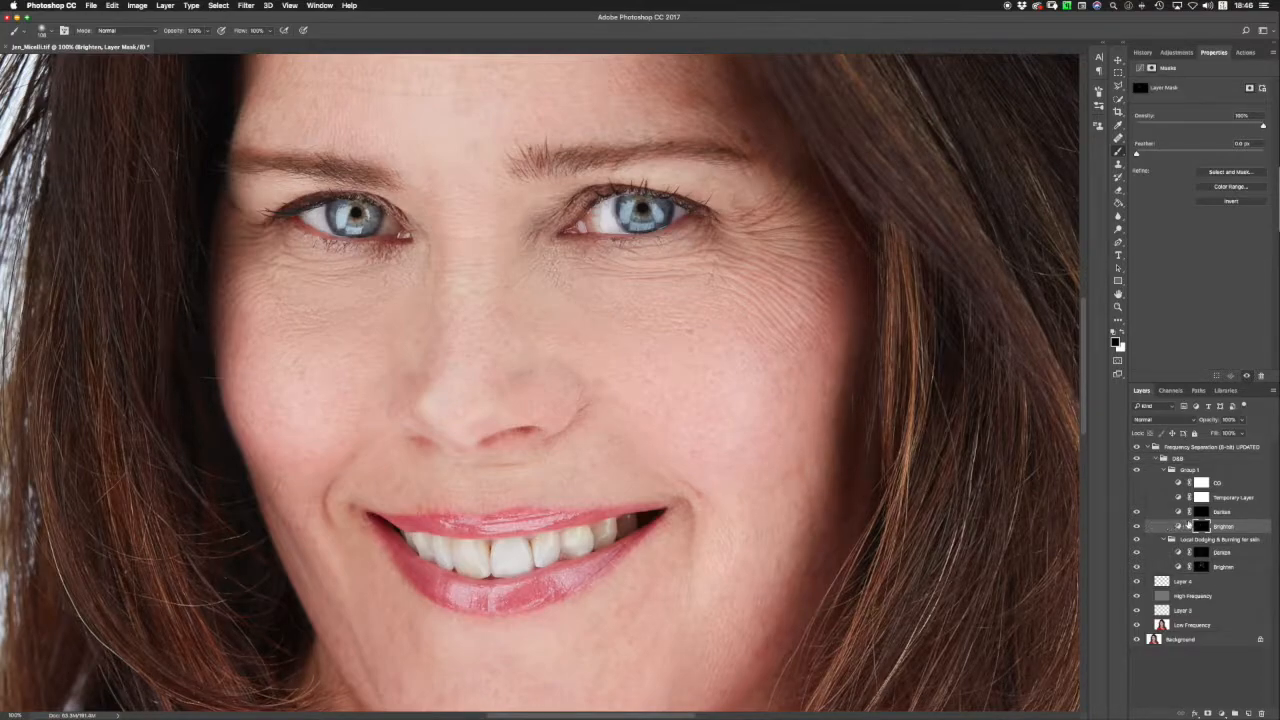
alt+click(1201, 527)
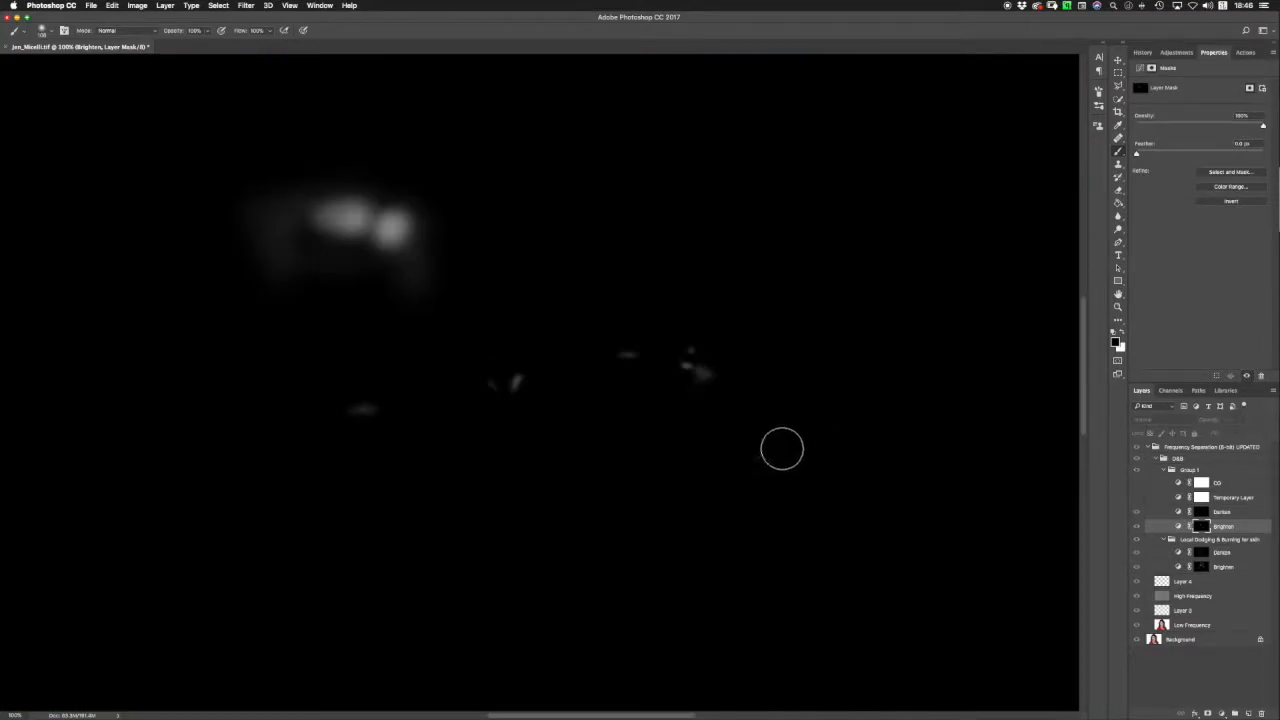
drag(688, 382, 683, 349)
drag(600, 365, 715, 379)
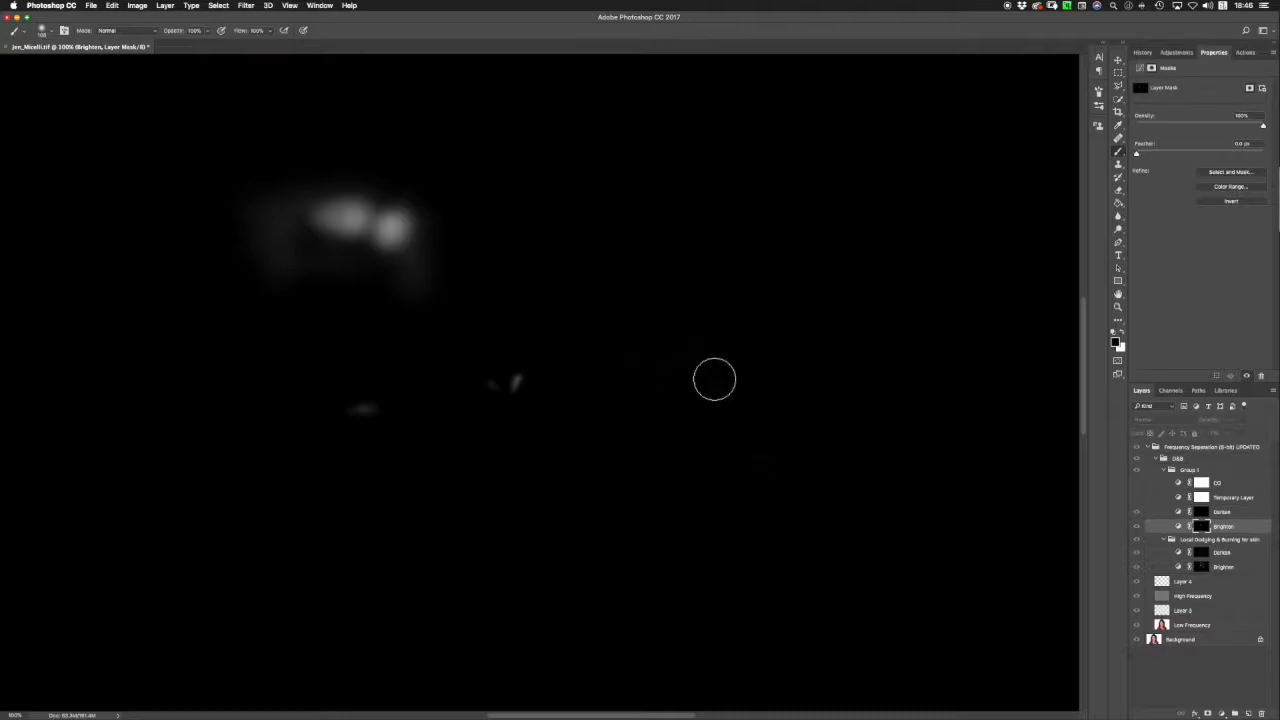
drag(578, 395, 506, 378)
drag(403, 408, 363, 403)
mouse_move(525, 376)
mouse_down()
mouse_move(620, 366)
mouse_move(749, 454)
mouse_up()
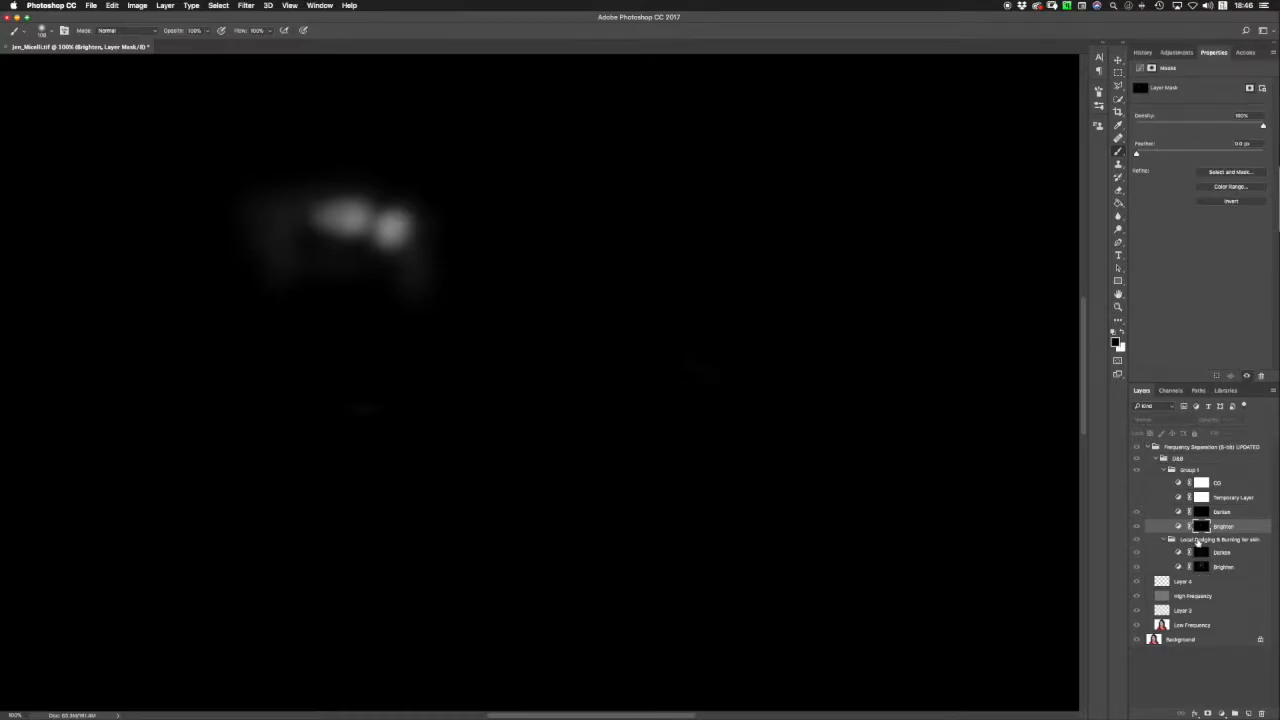
alt+click(1203, 528)
Fit the whole portrait in view and compare it with Group 1 hidden and with the original Background layer.
key(super+0)
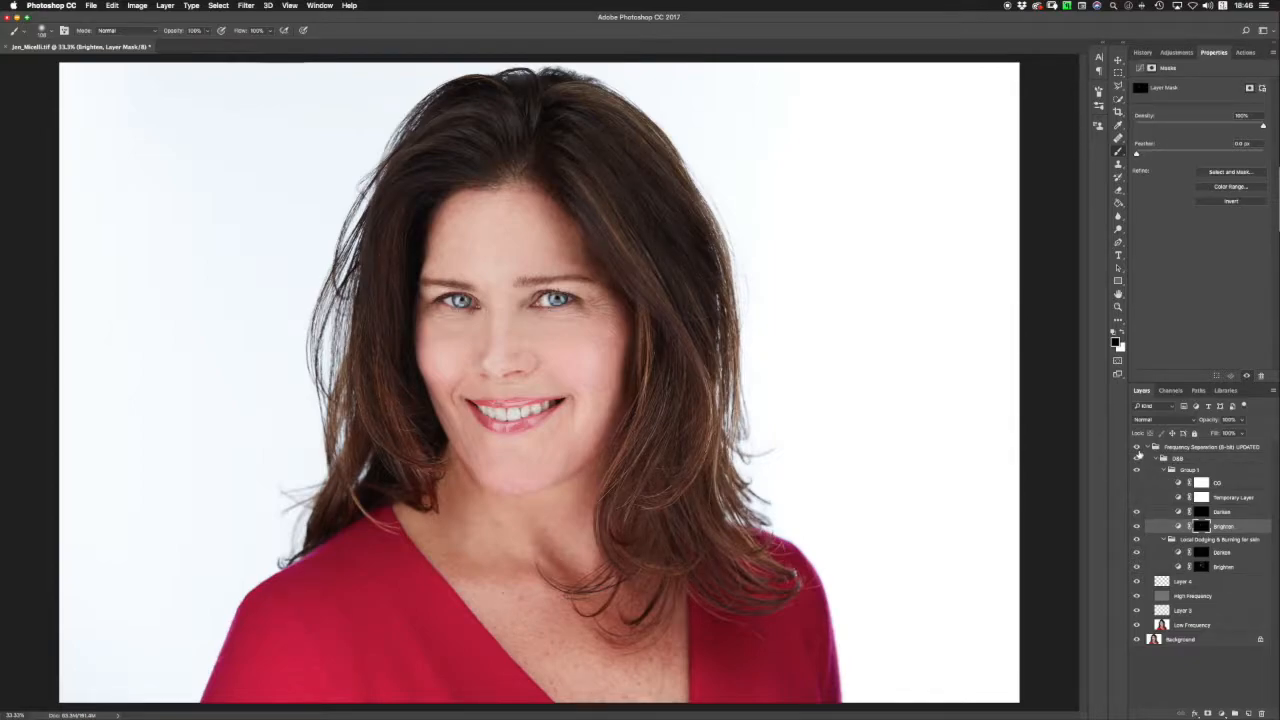
click(1137, 469)
click(1137, 469)
click(1137, 640)
click(1137, 640)
Save the layered TIFF with LZW image compression and Macintosh byte order.
key(super+s)
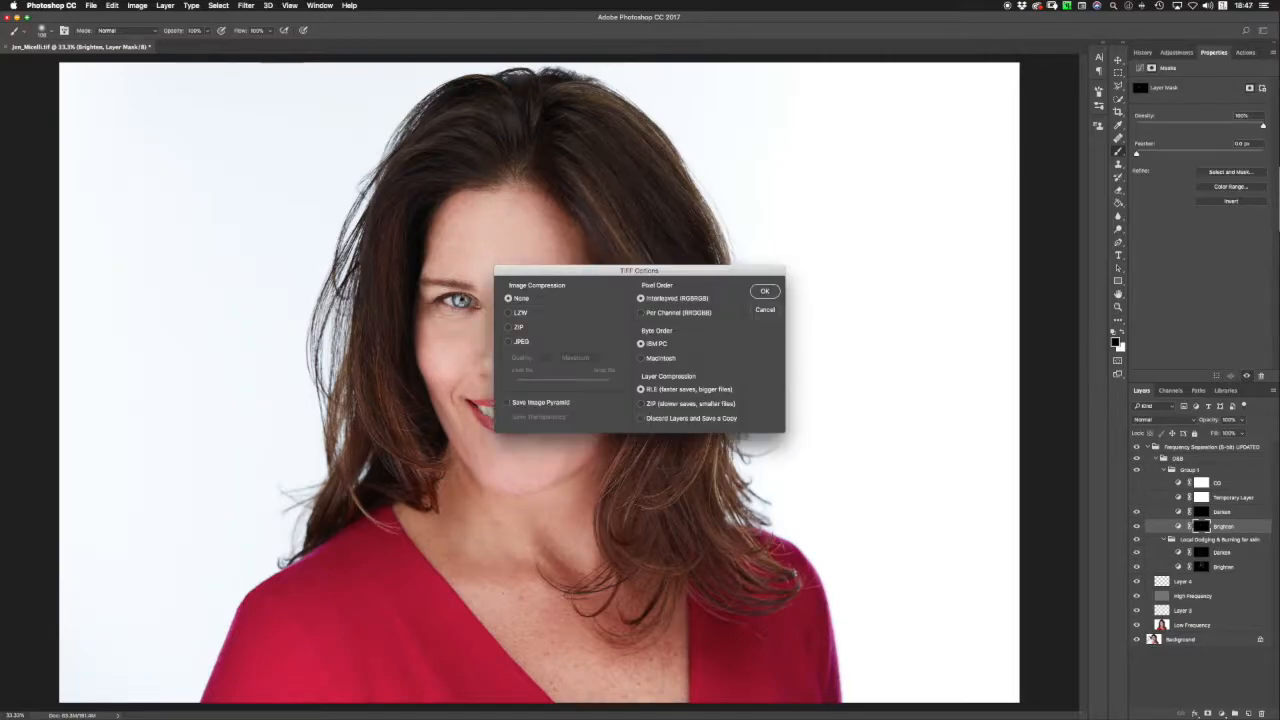
click(516, 314)
click(645, 359)
click(765, 292)
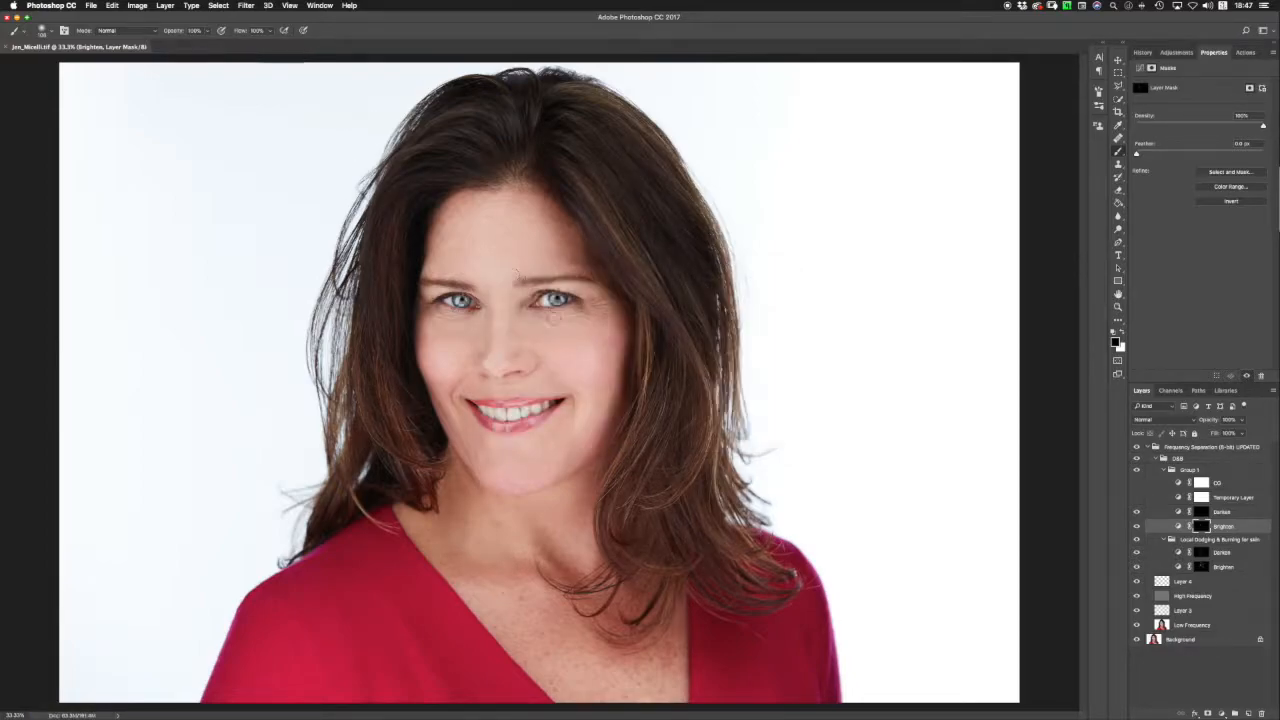
Switch to Capture One and compare the original CR2 portrait with the retouched TIFF.
key(super+Tab)
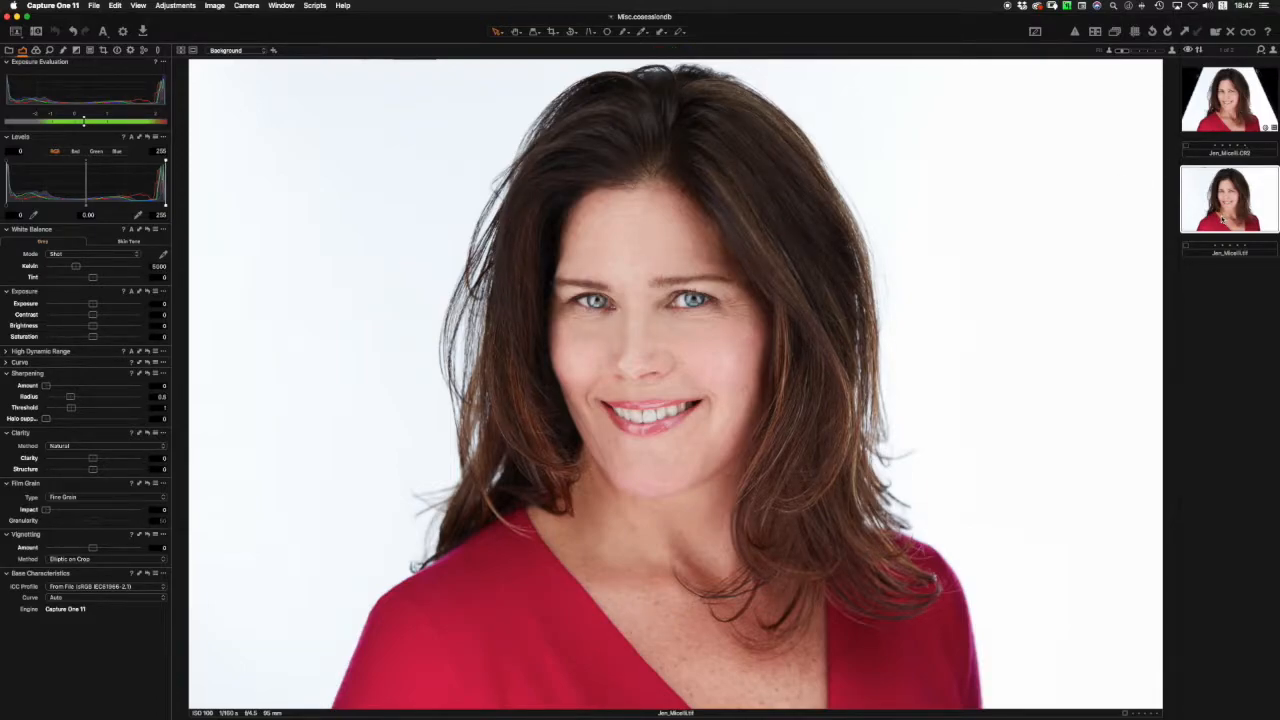
click(1234, 117)
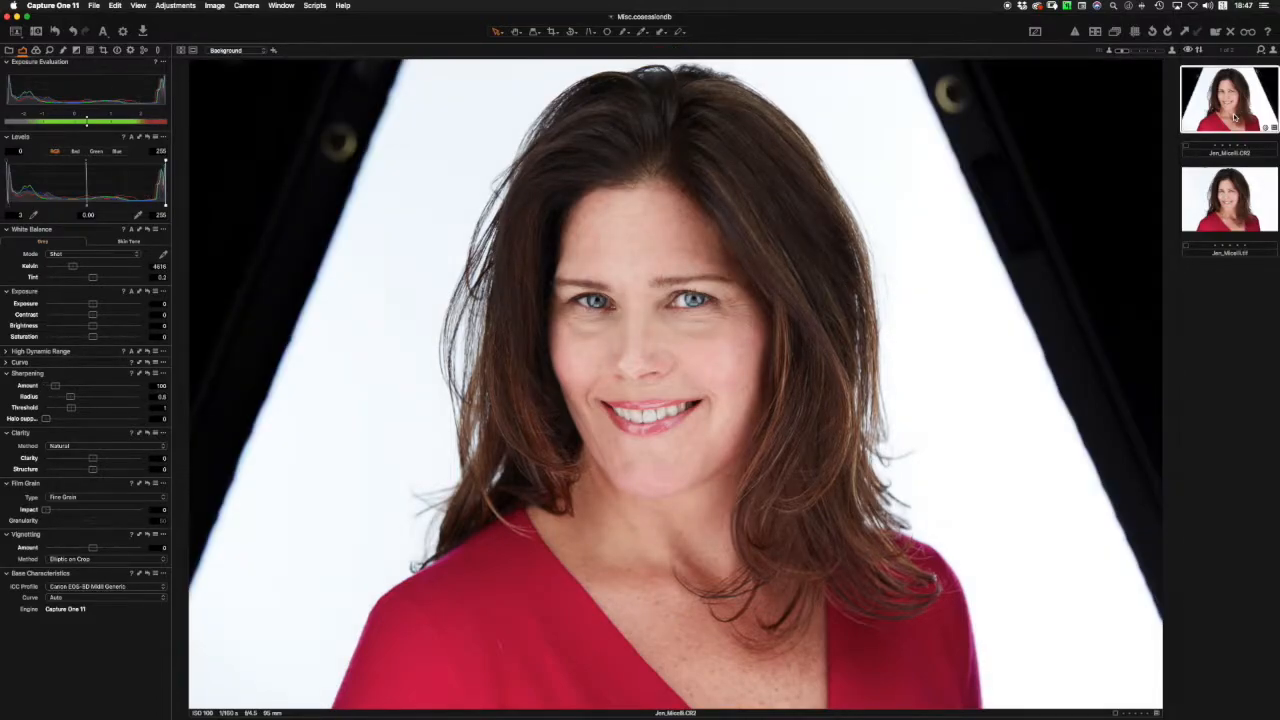
key(Down)
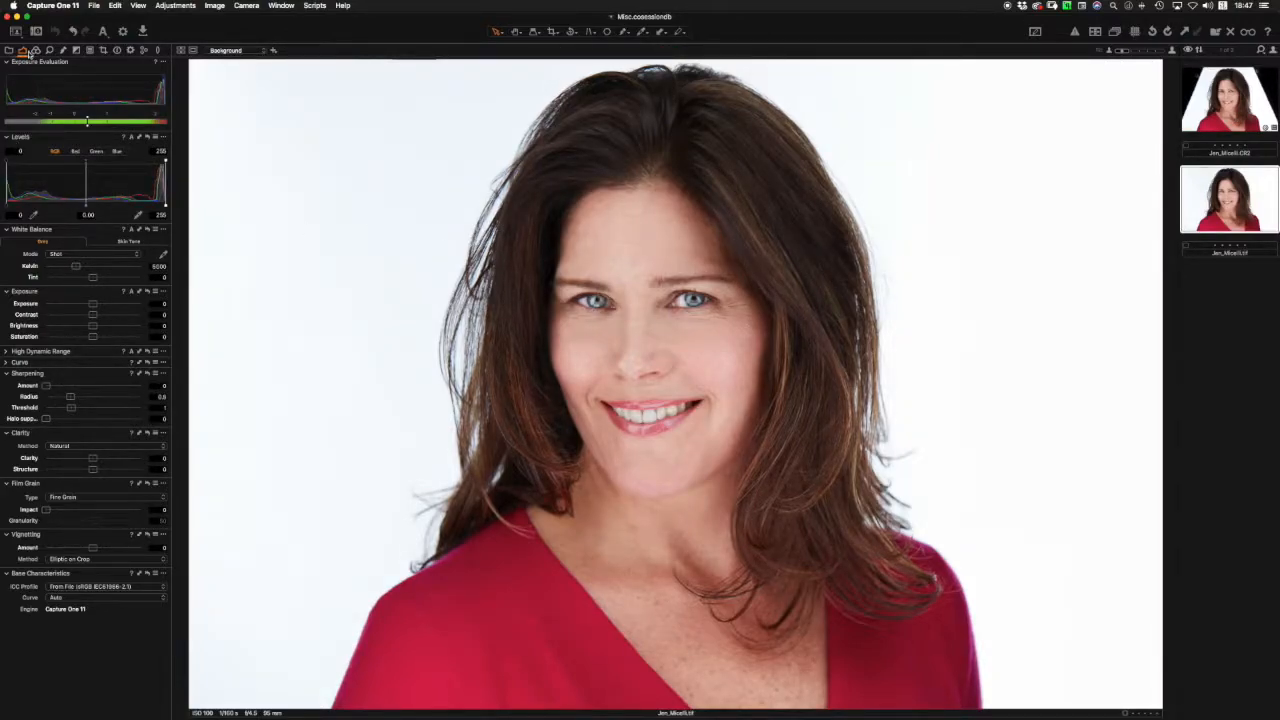
Apply the U Curve - Headshots curve preset to the retouched TIFF and compare the image with and without it.
click(7, 362)
click(7, 351)
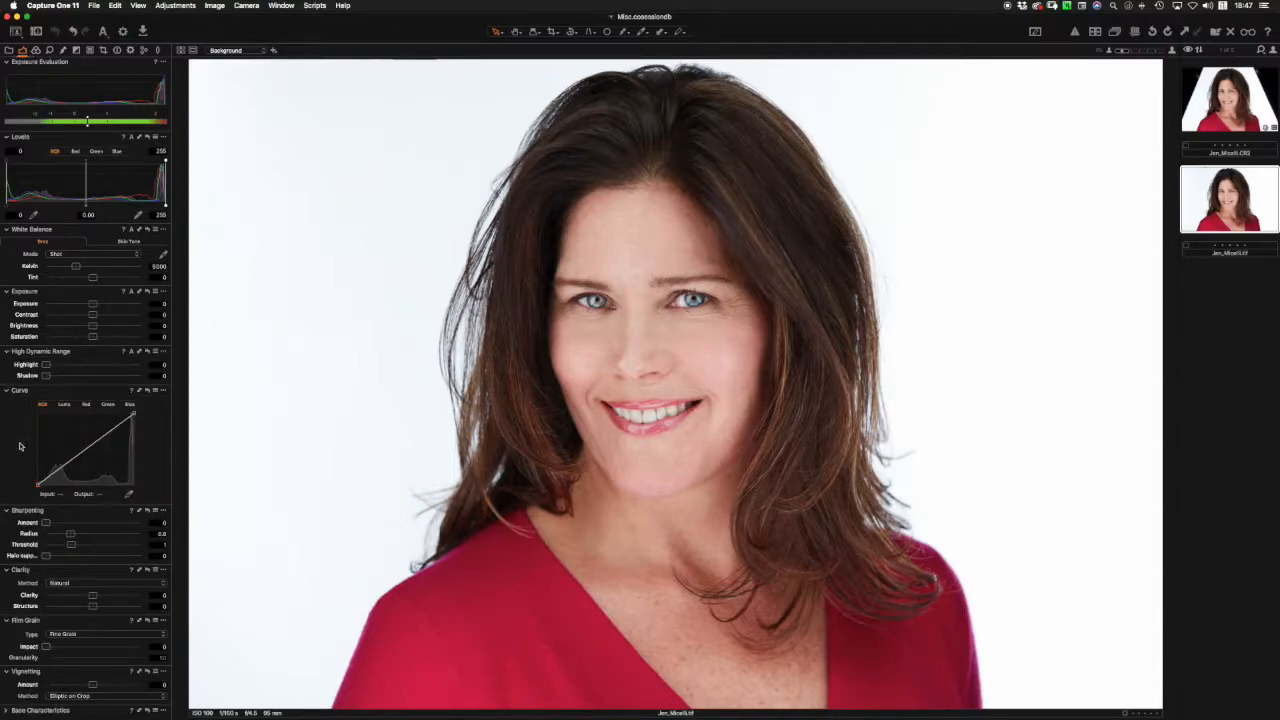
click(155, 391)
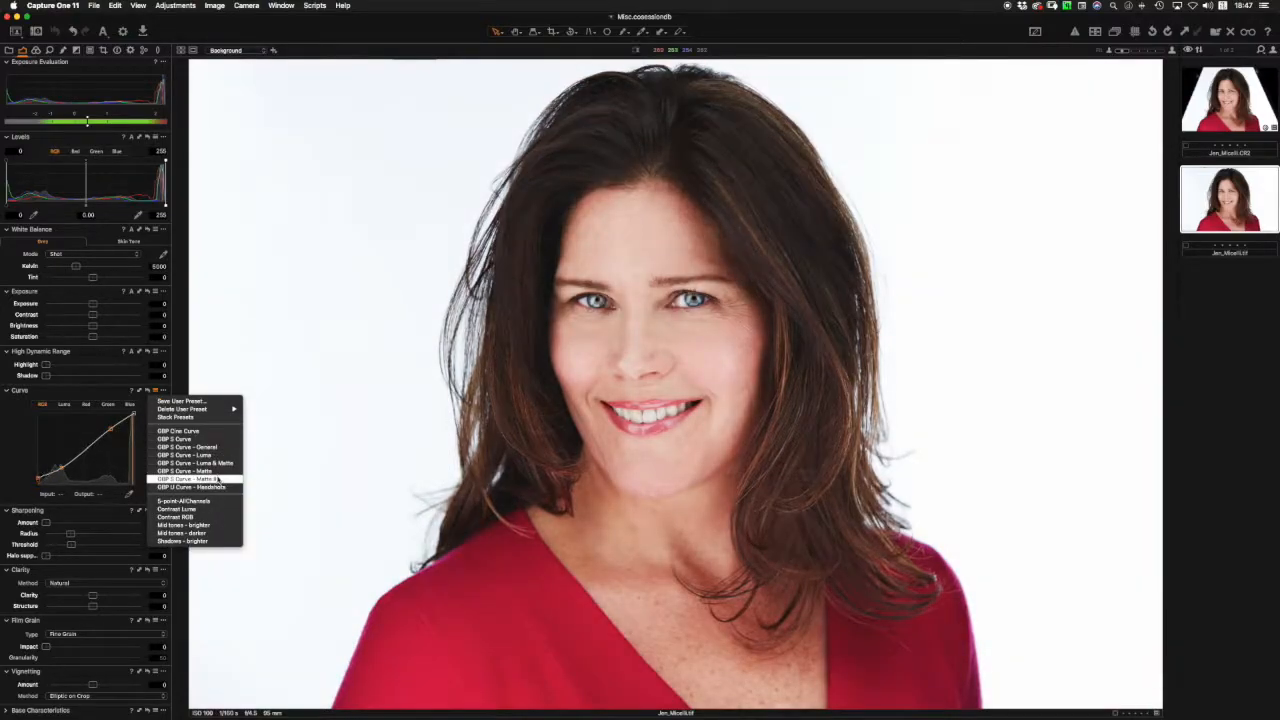
click(218, 487)
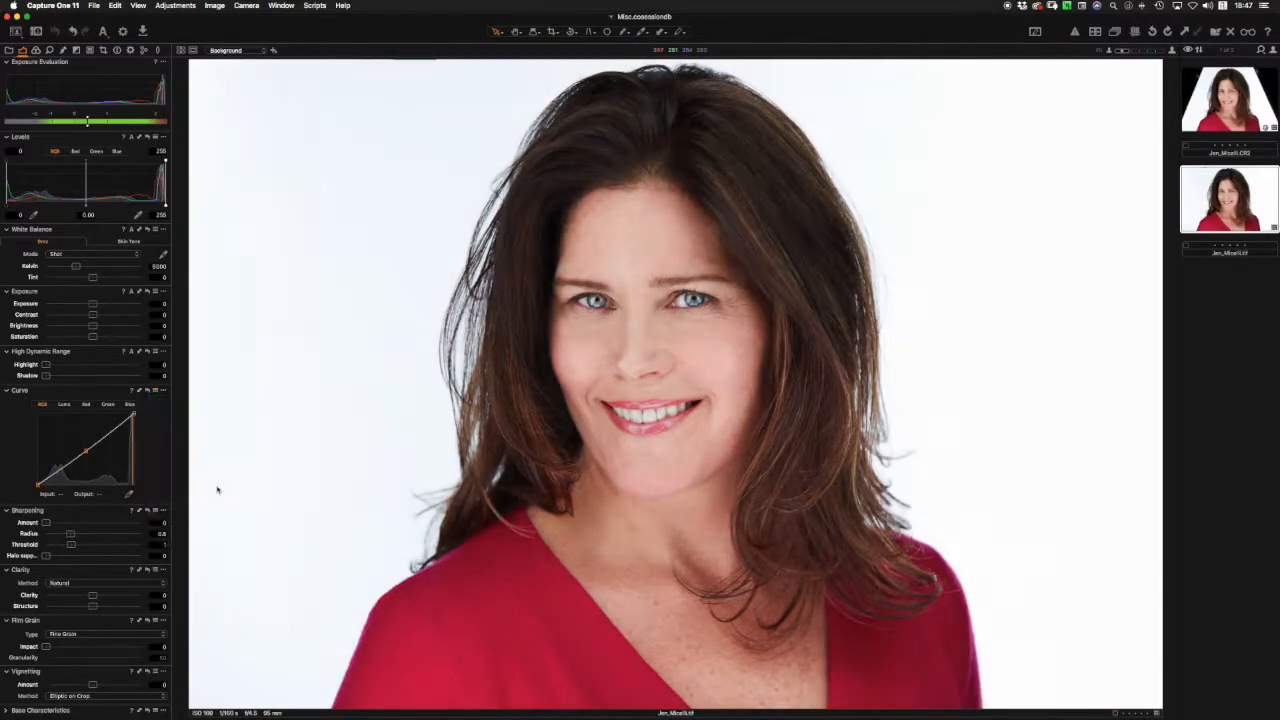
click(148, 392)
alt+click(149, 392)
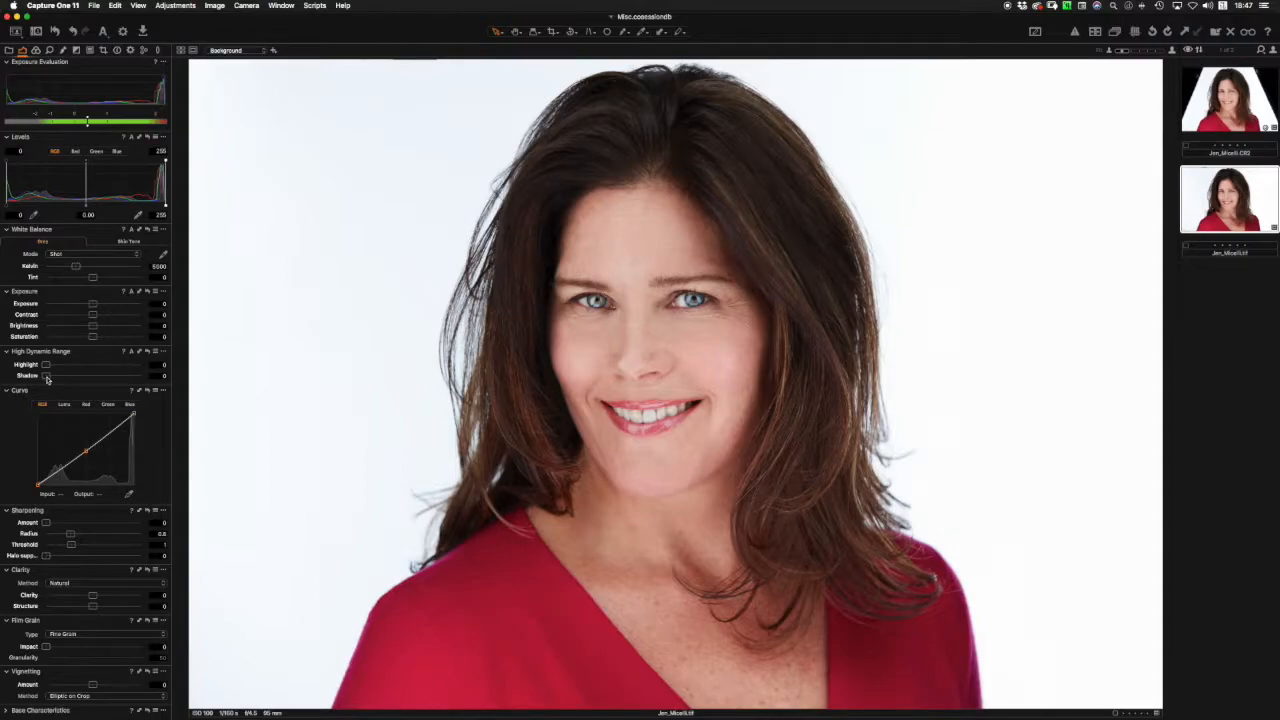
Set the High Dynamic Range Shadow to 5 and compare the portrait with and without it.
mouse_move(47, 378)
mouse_down()
mouse_move(70, 379)
mouse_move(40, 380)
mouse_move(52, 378)
mouse_up()
click(148, 352)
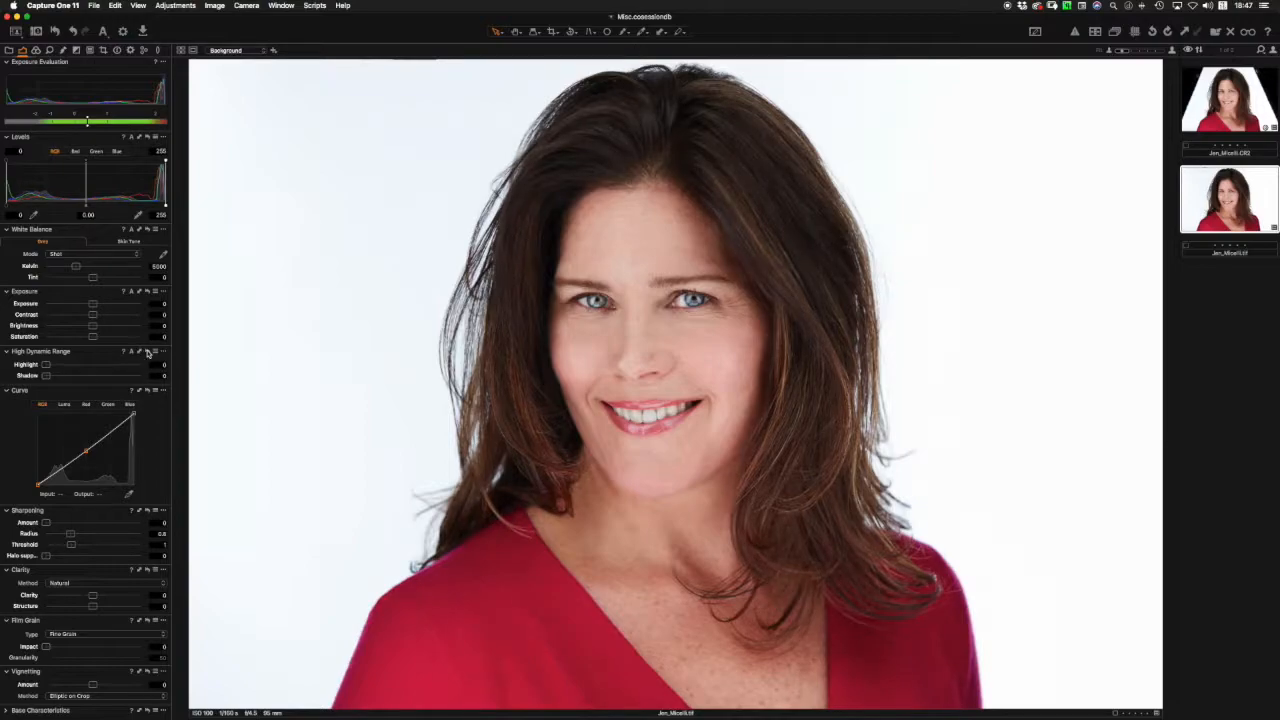
Try a brighter exposure on the portrait and reset the exposure and brightness to 0.
drag(93, 304, 100, 306)
double_click(99, 305)
double_click(90, 328)
Tag the retouched TIFF with the Green color label.
click(1188, 248)
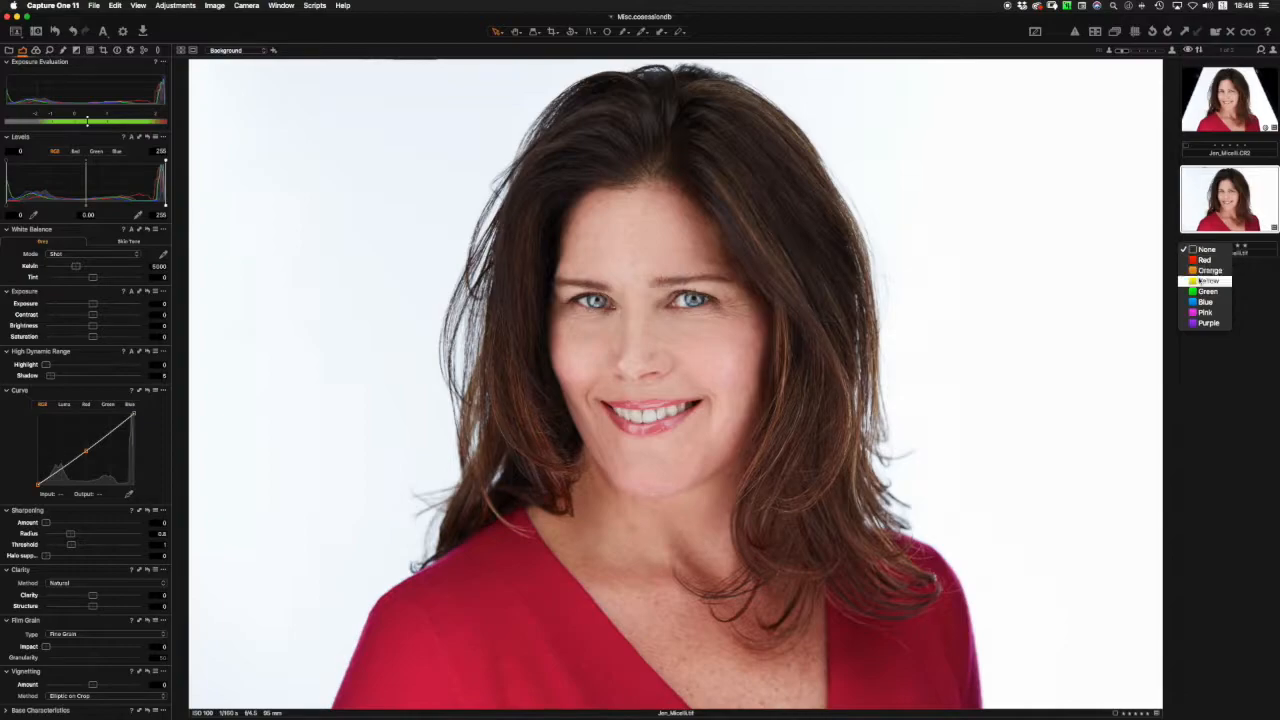
click(1207, 291)
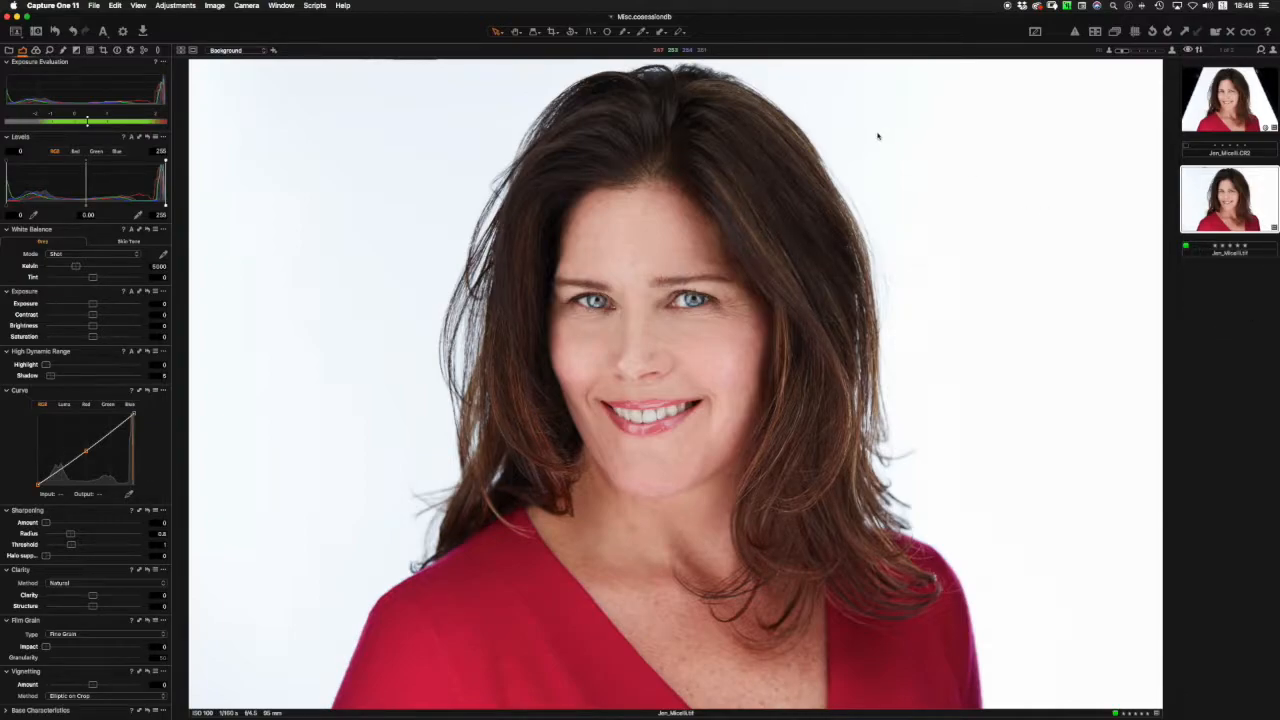
Crop the portrait tighter around the woman, trimming the top of her hair and most of the empty background on the image's left side.
click(552, 31)
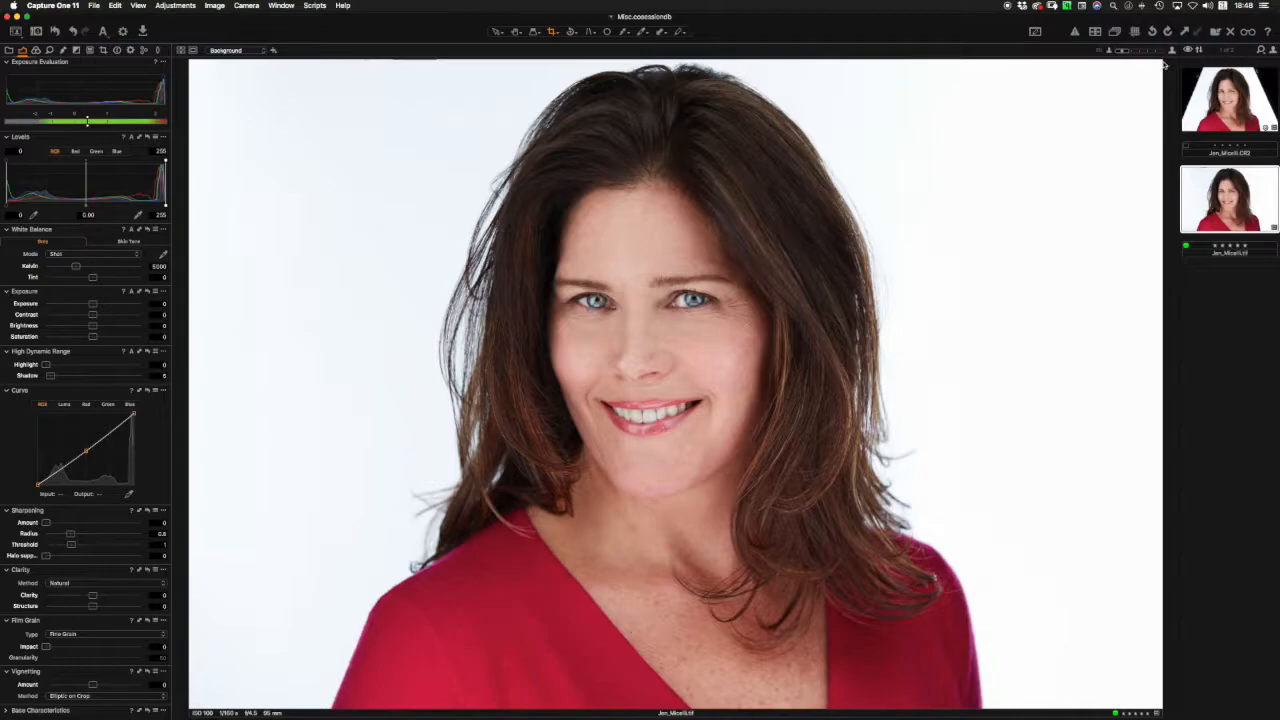
drag(1163, 65, 1063, 100)
drag(874, 329, 903, 316)
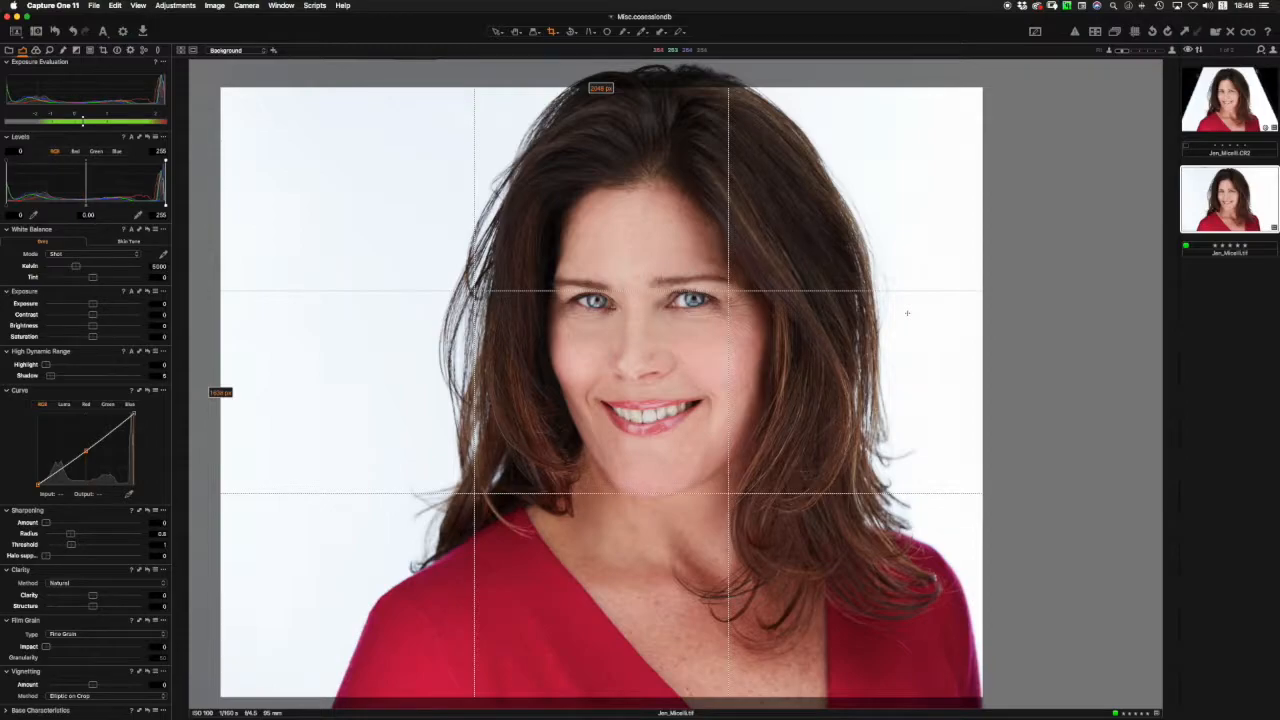
drag(907, 313, 920, 300)
drag(990, 82, 951, 99)
drag(872, 177, 1003, 177)
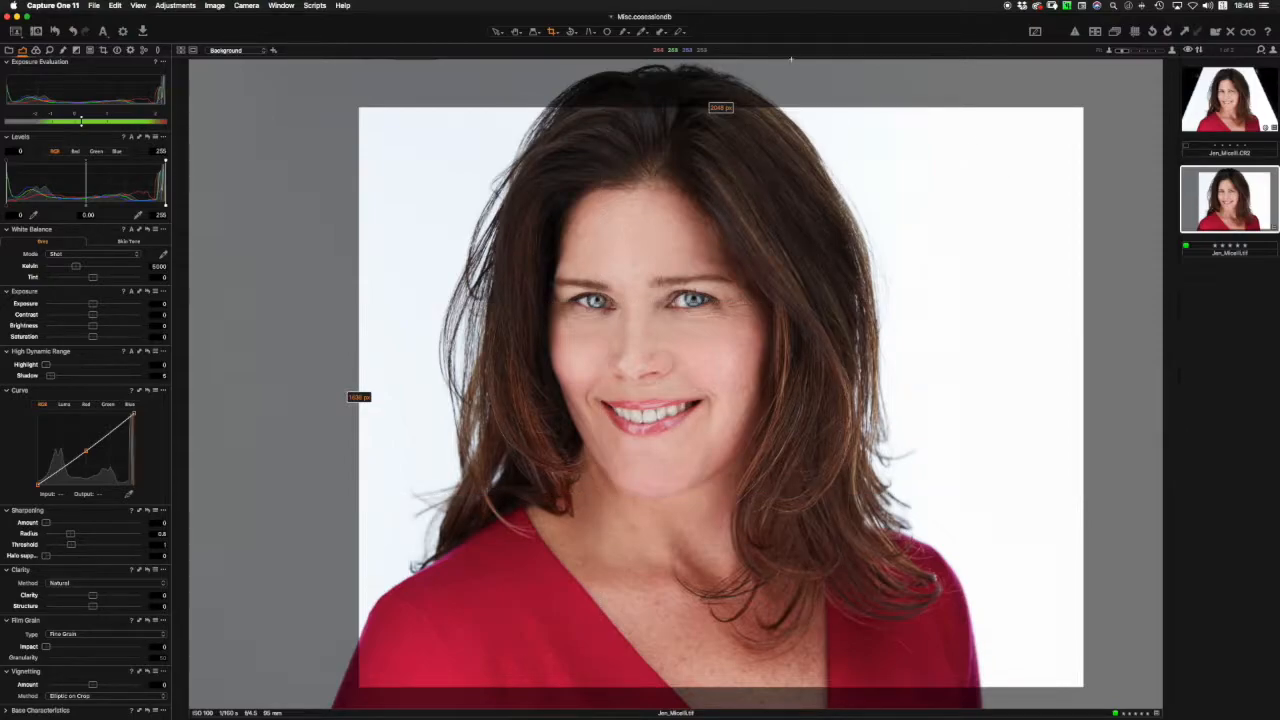
click(502, 33)
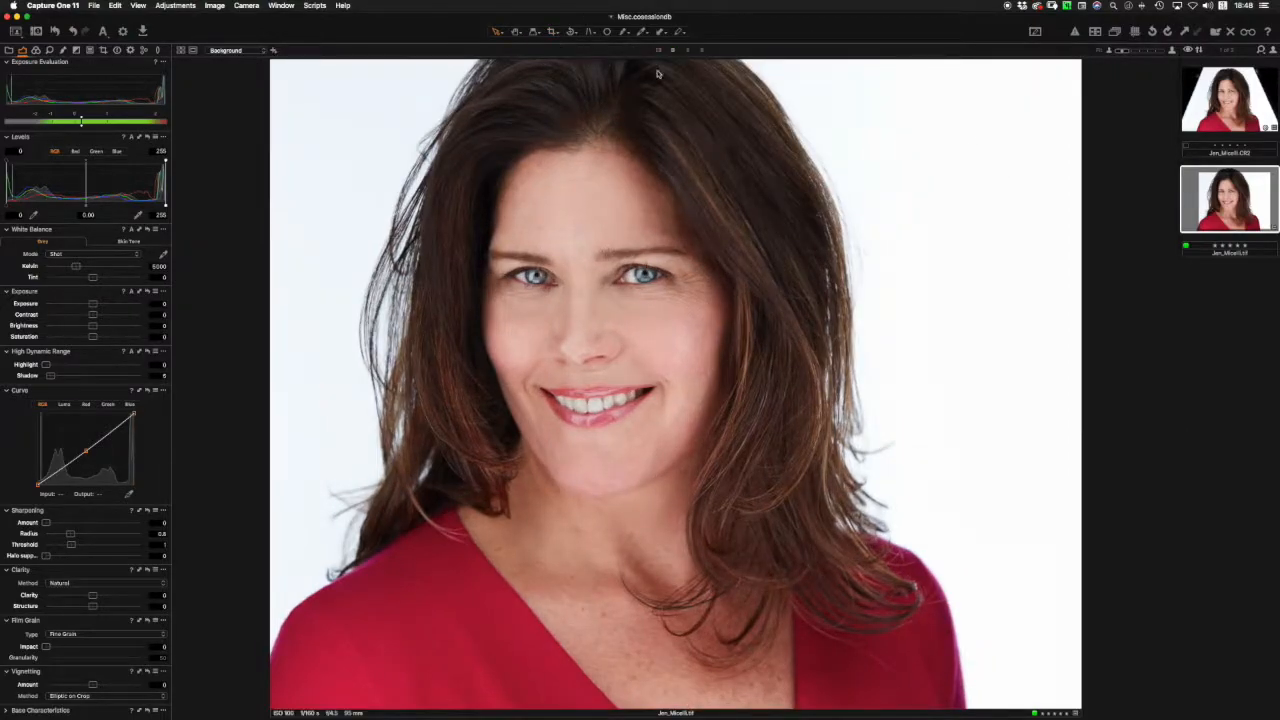
Loosen the portrait's crop slightly by extending its upper-right and lower-left corners outward.
click(552, 33)
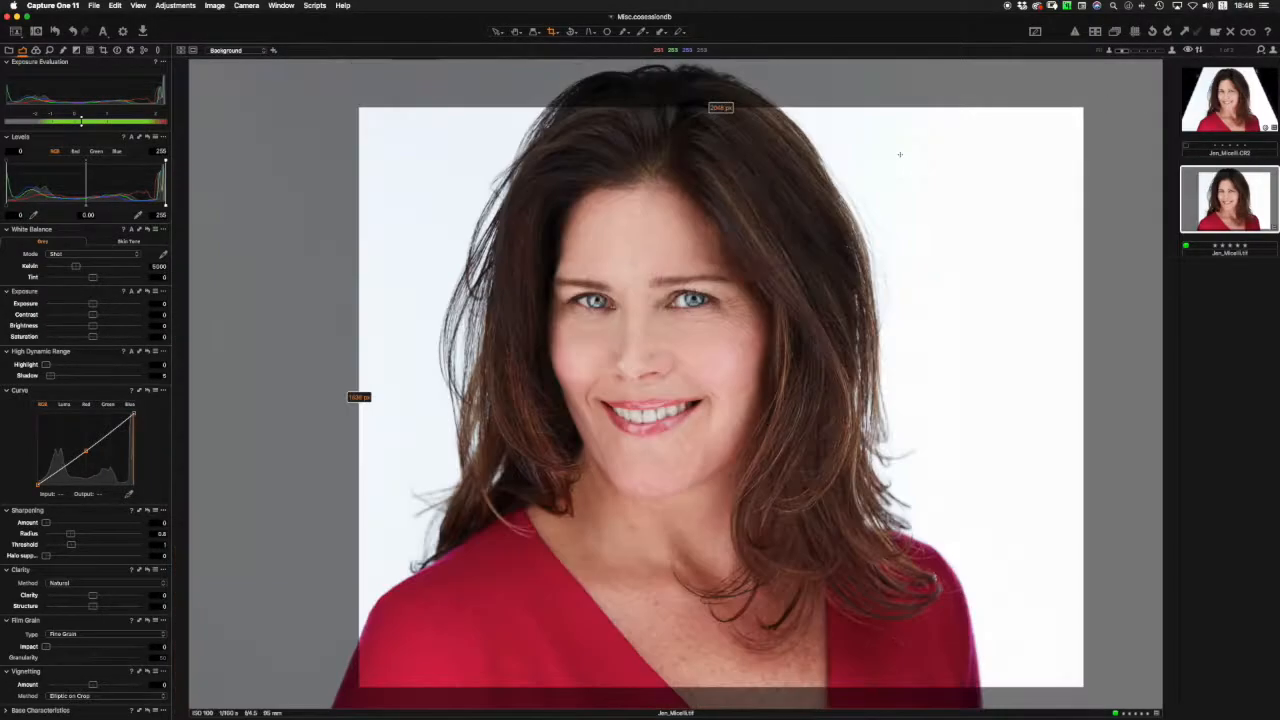
drag(1081, 107, 1099, 94)
drag(359, 688, 351, 694)
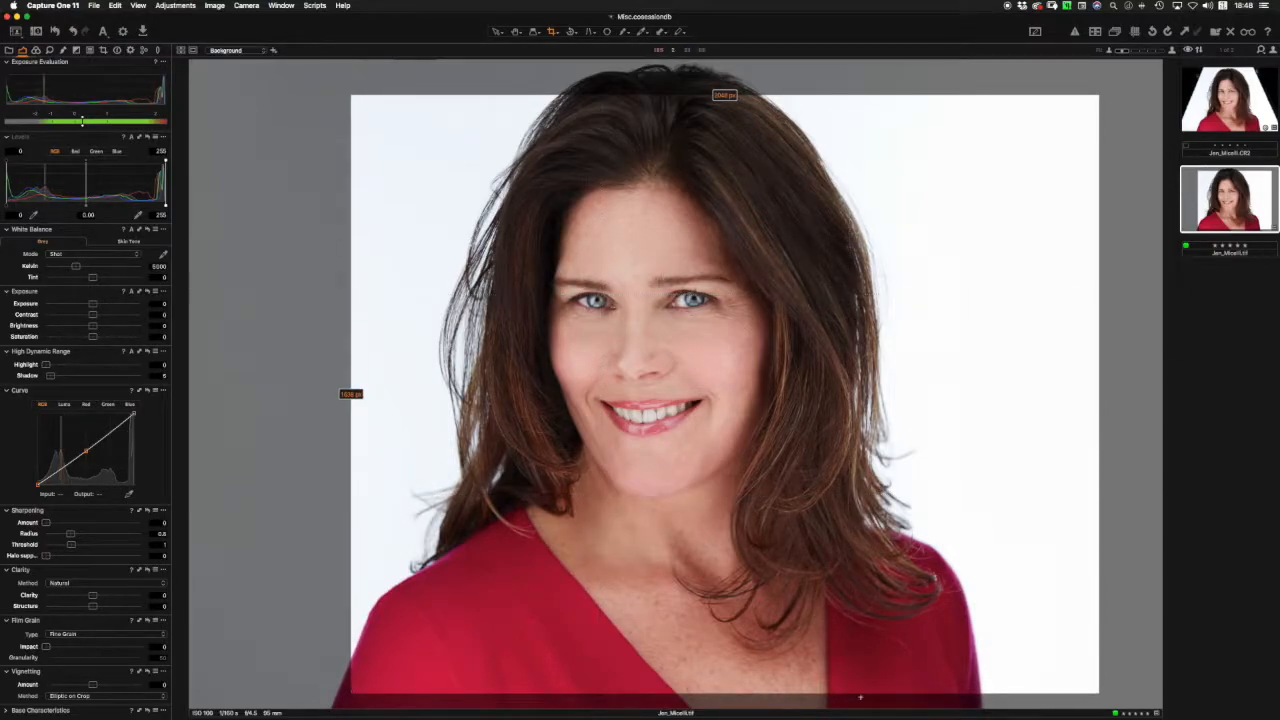
Extend the crop's upper-left corner to include all of the hair, then reset the crop to the full frame.
click(497, 32)
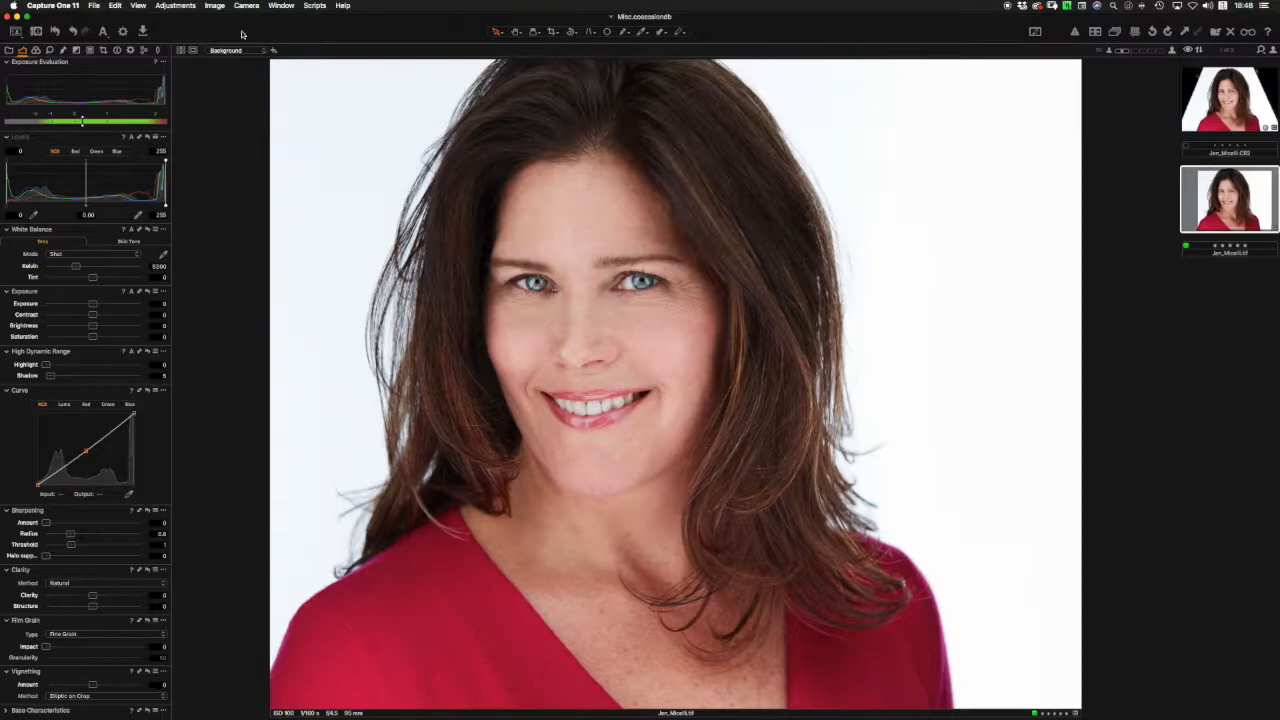
click(553, 32)
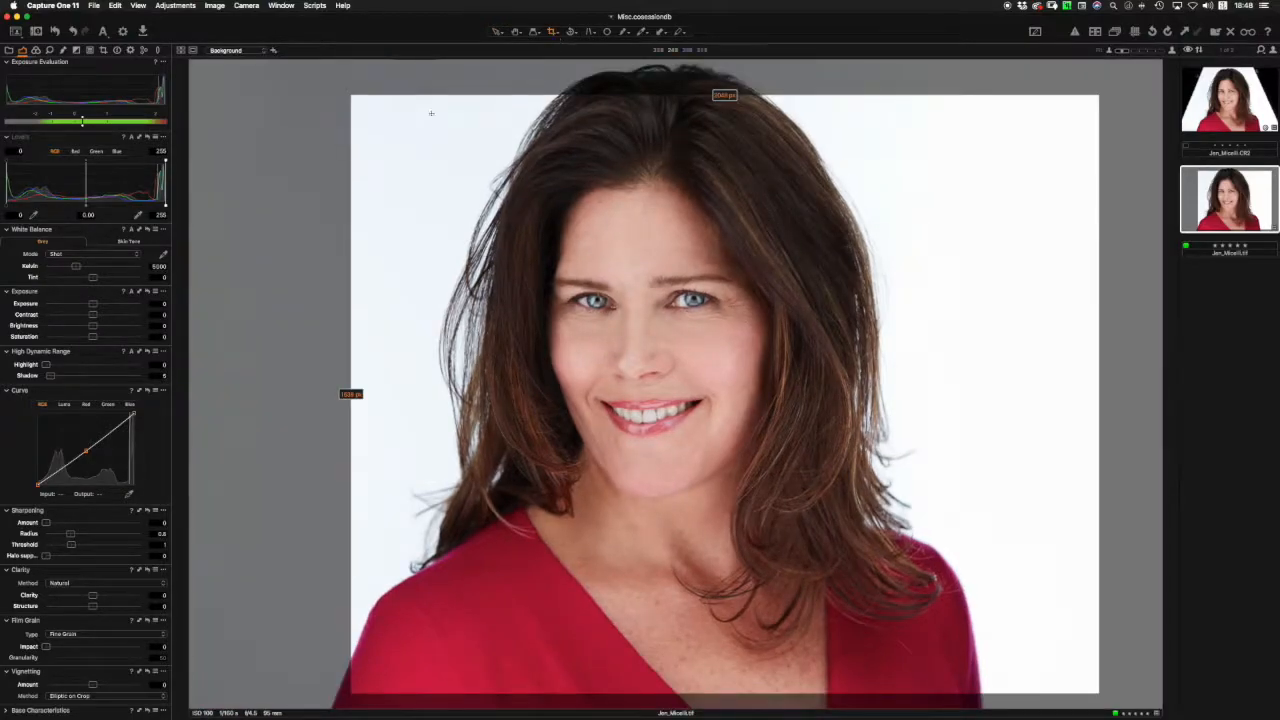
drag(350, 96, 307, 60)
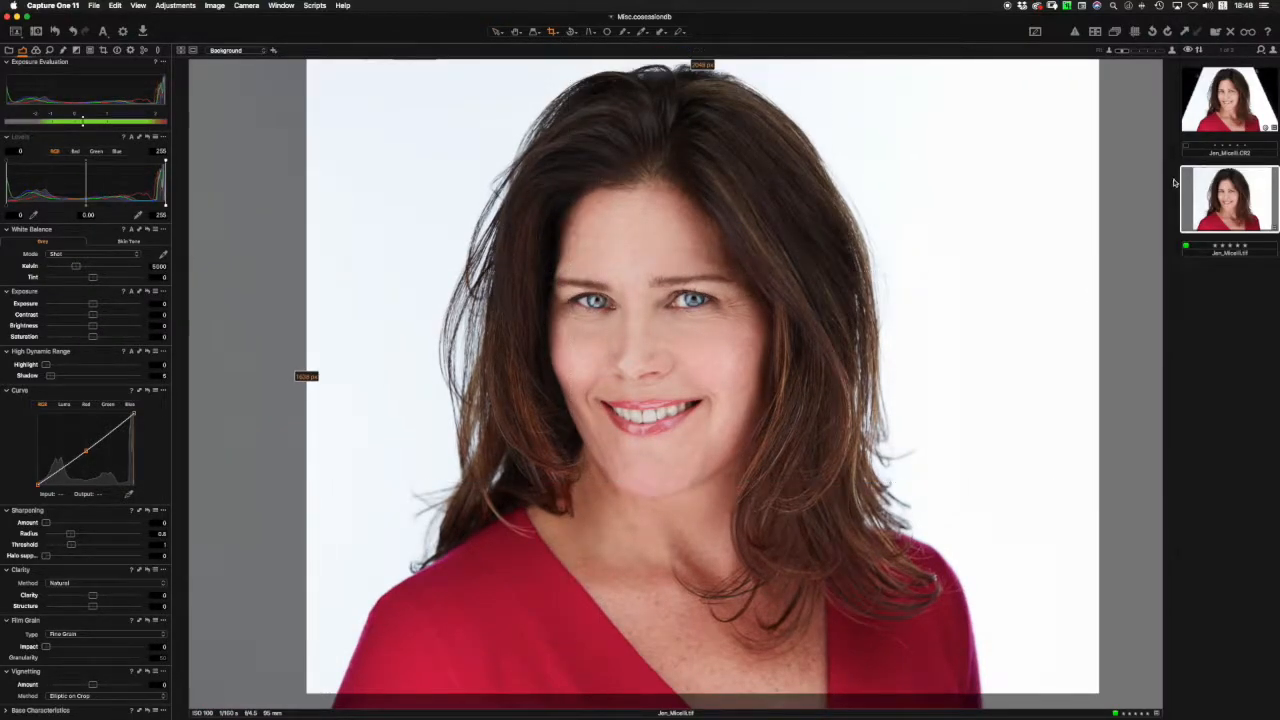
click(102, 50)
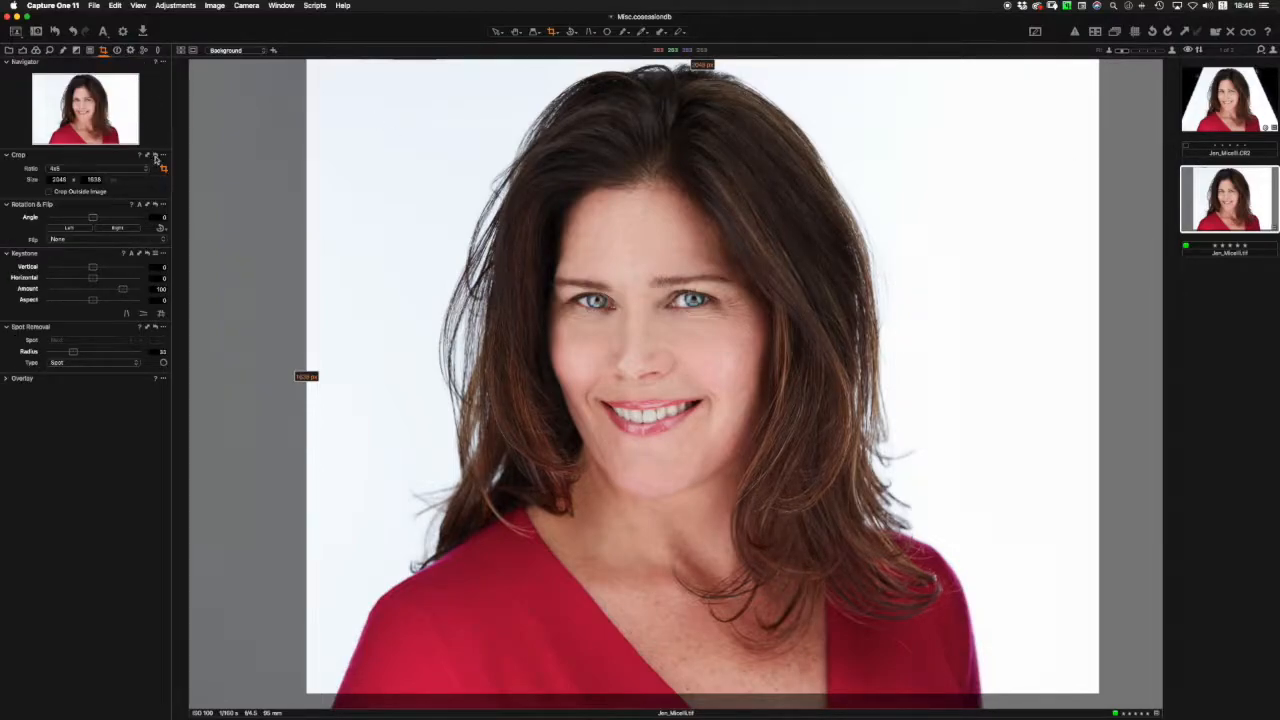
click(156, 156)
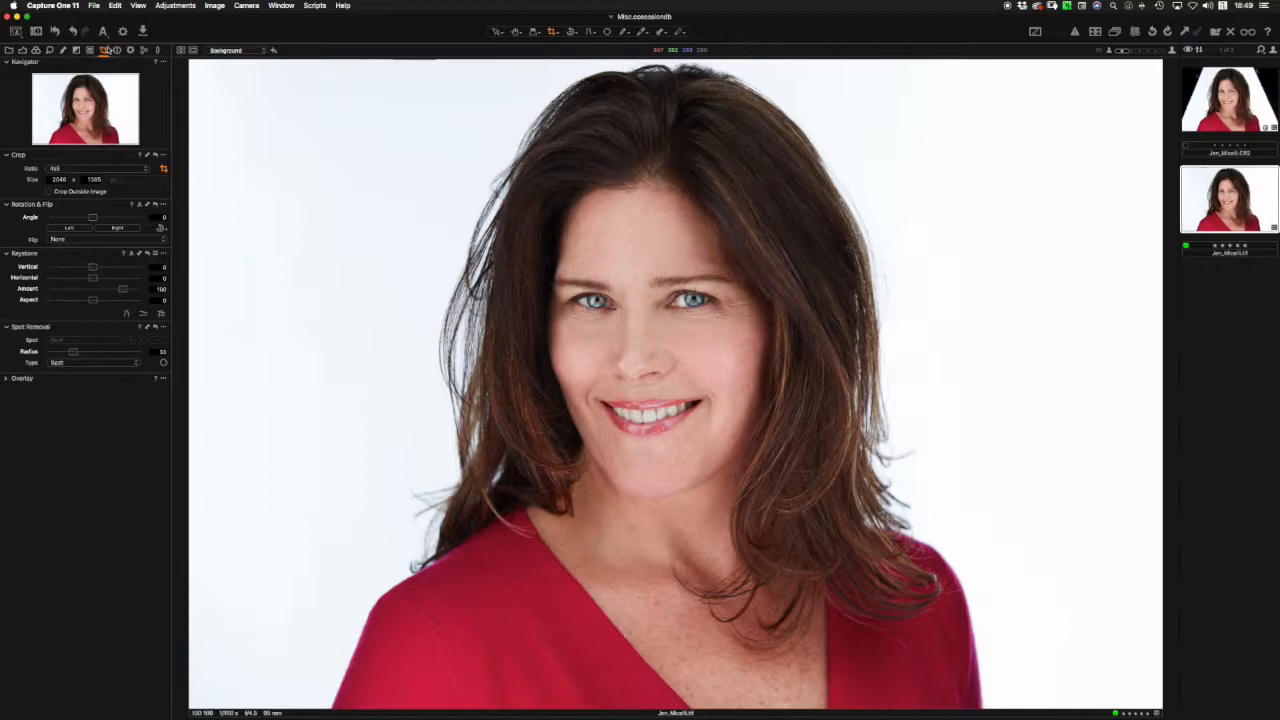
Add a new empty adjustment layer to the retouched portrait and activate the Draw Mask brush.
click(63, 50)
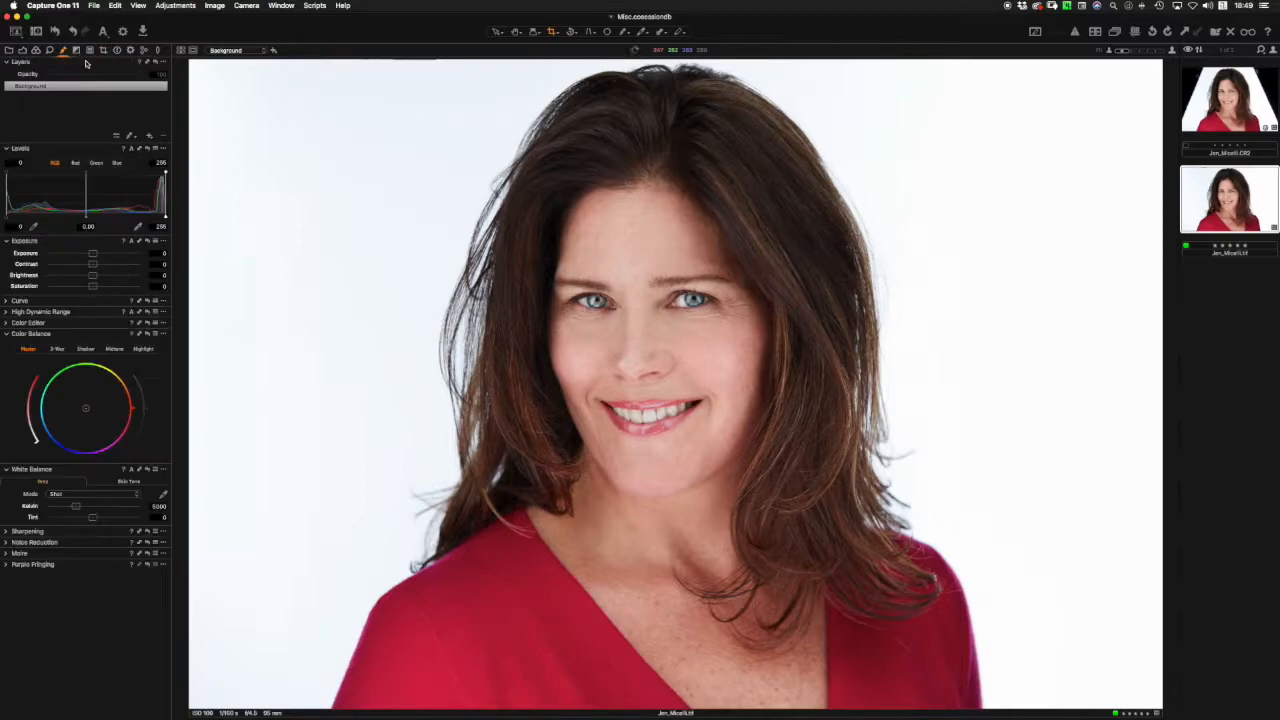
click(151, 137)
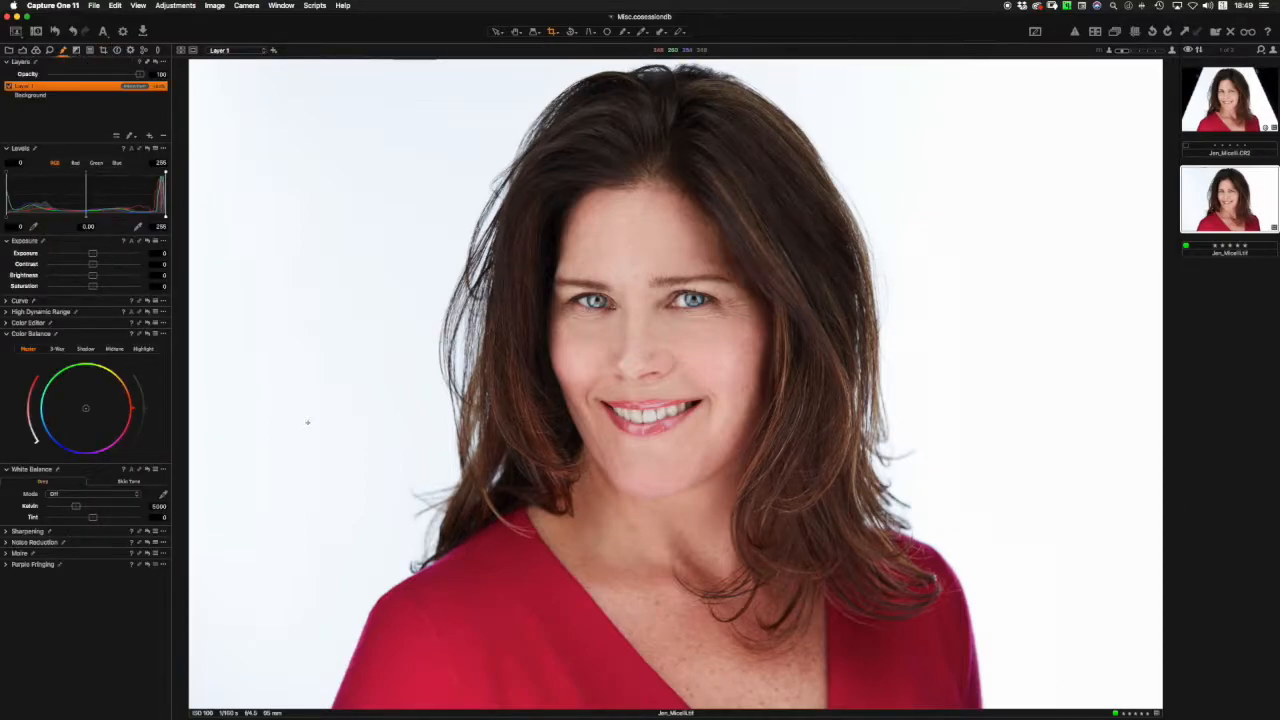
key(super+plus)
key(super+minus)
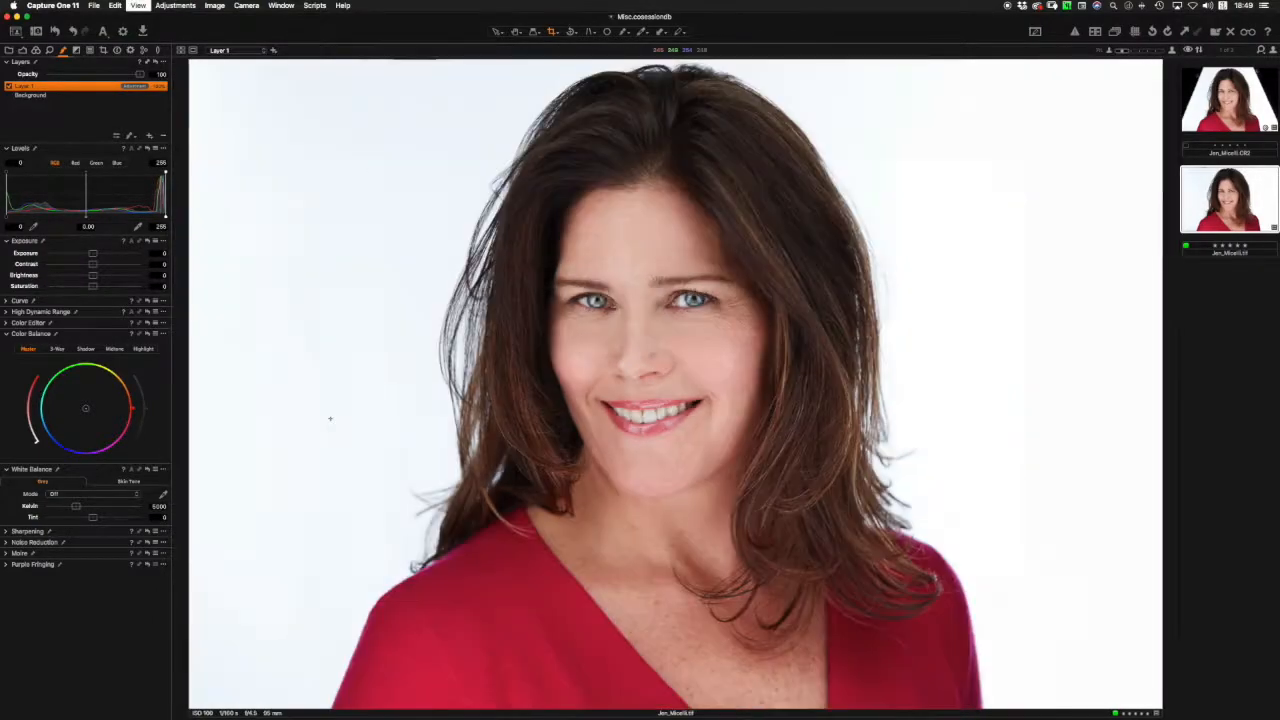
right_click(545, 394)
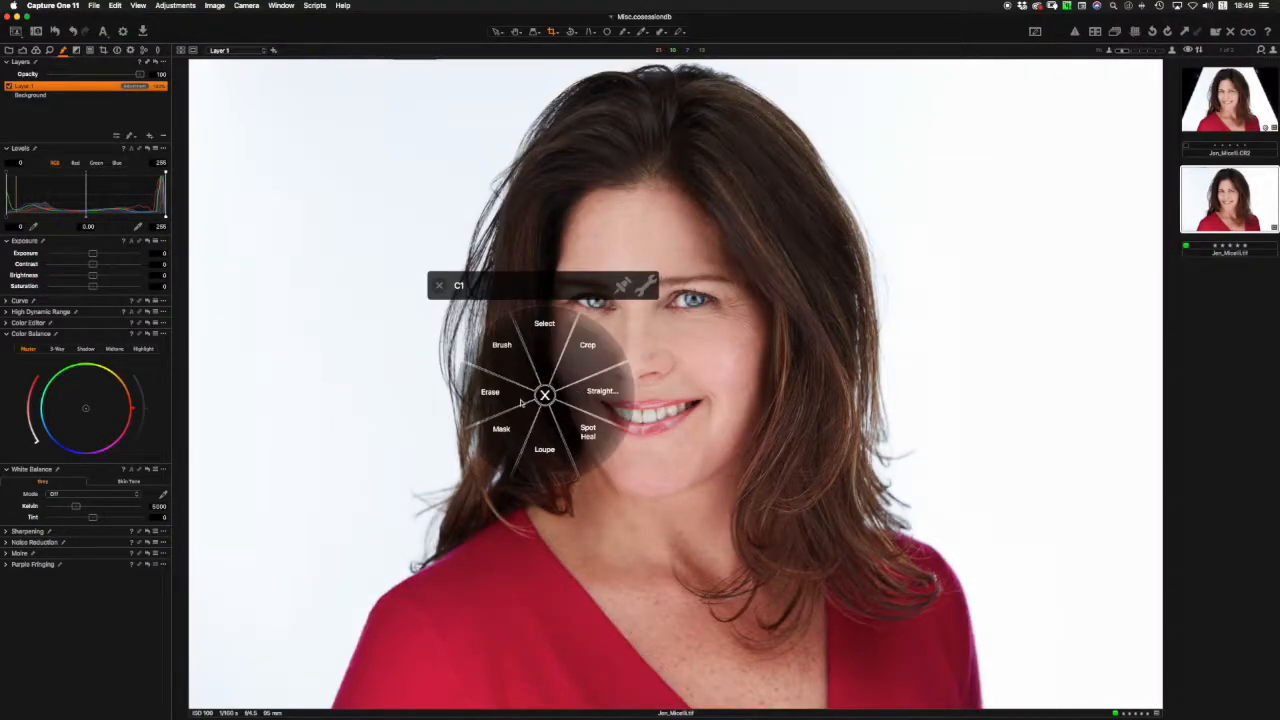
click(513, 378)
right_click(627, 340)
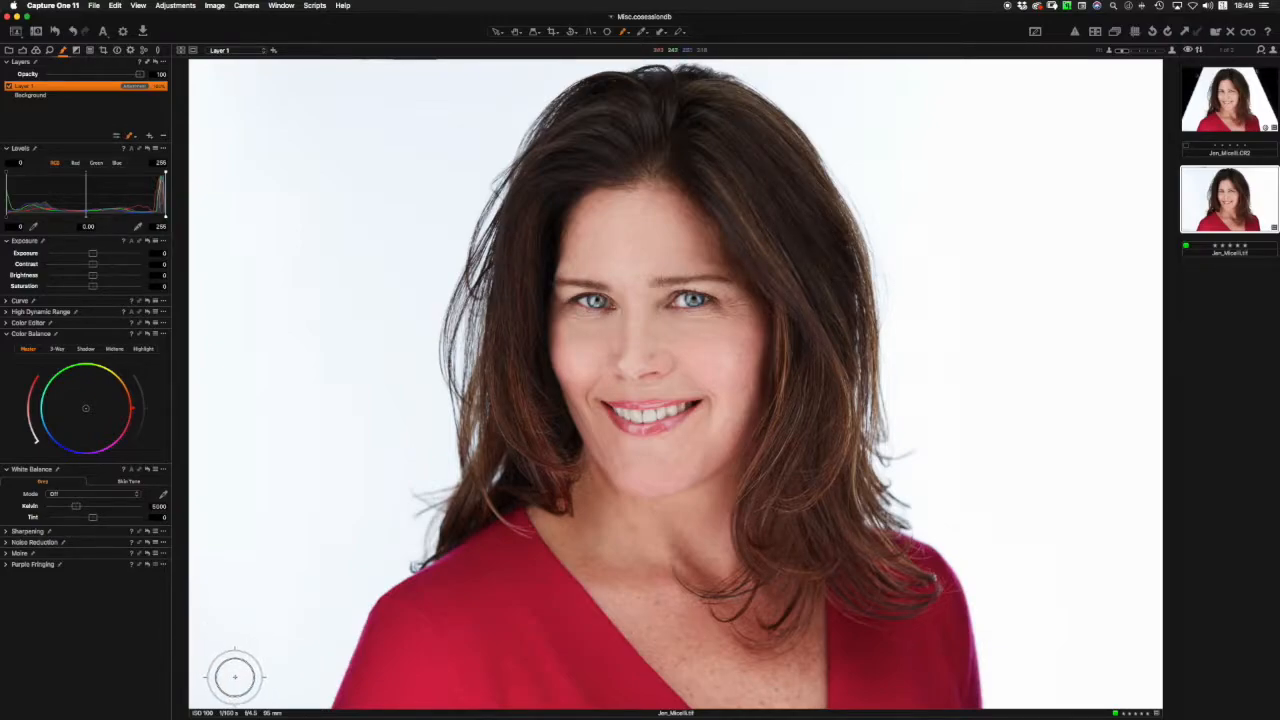
Paint a straight-line mask border along the image edges, from one shoulder around the background to the other shoulder.
click(316, 694)
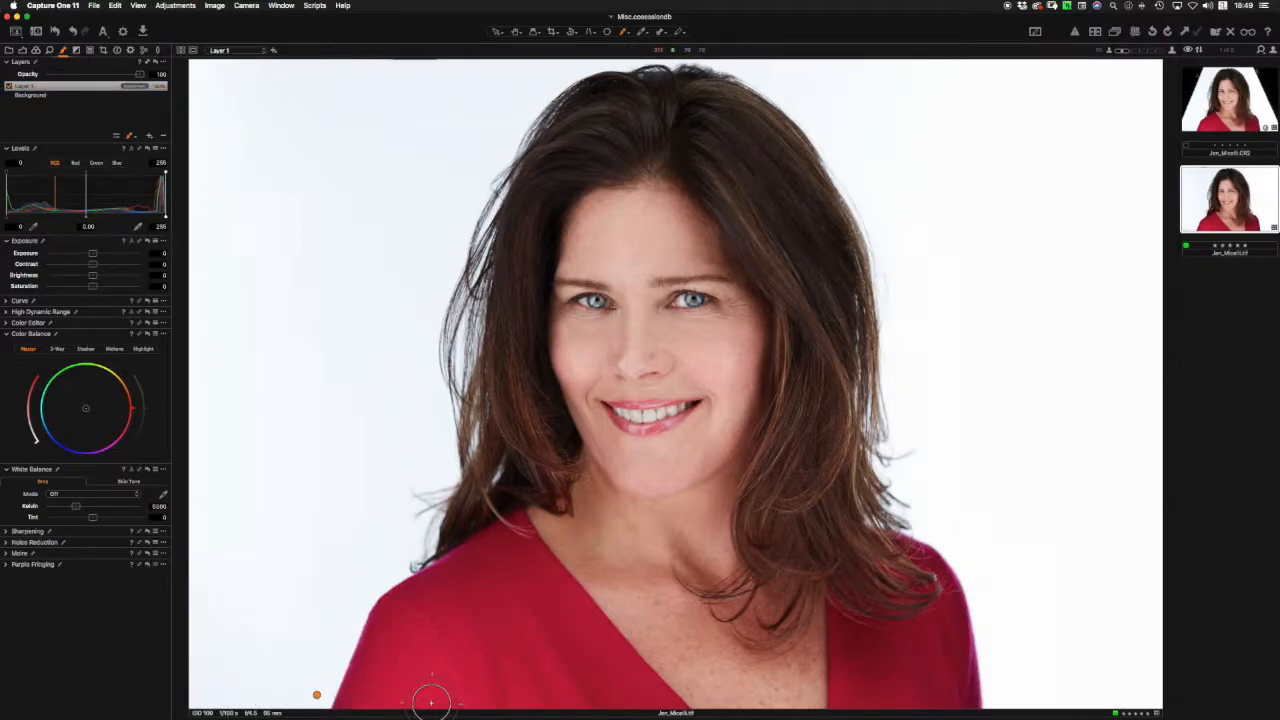
shift+click(200, 690)
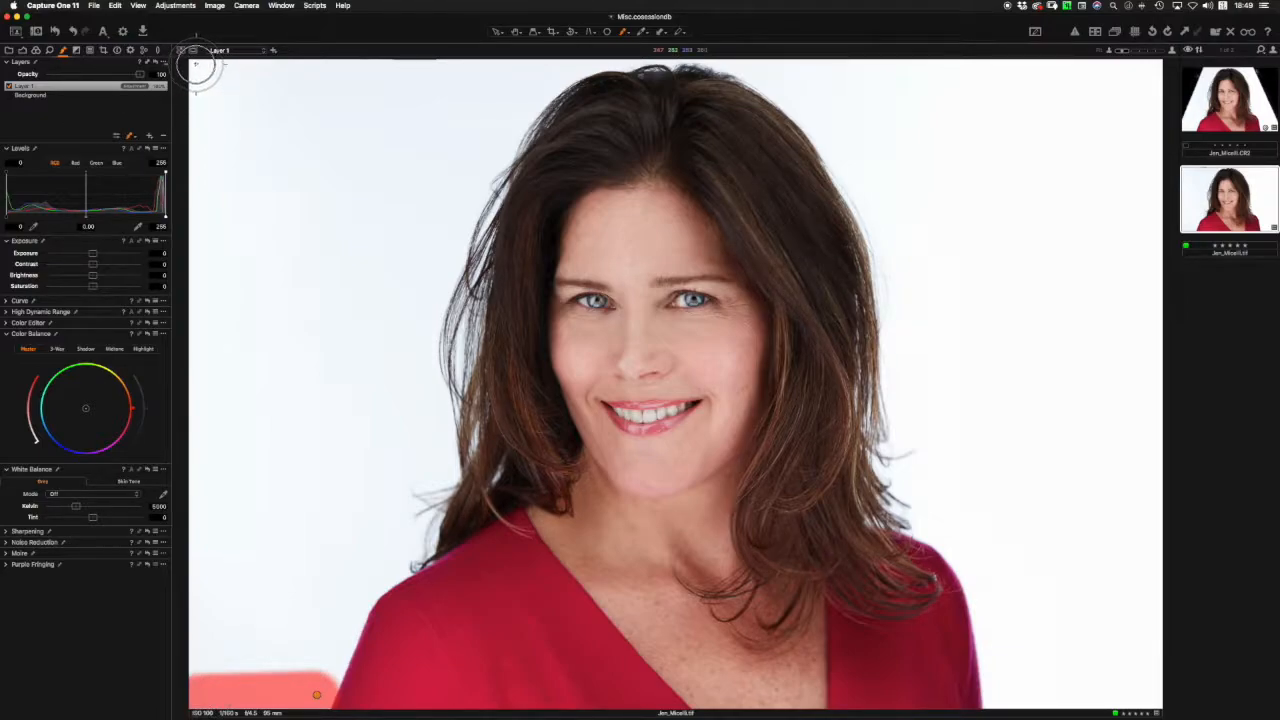
shift+click(199, 64)
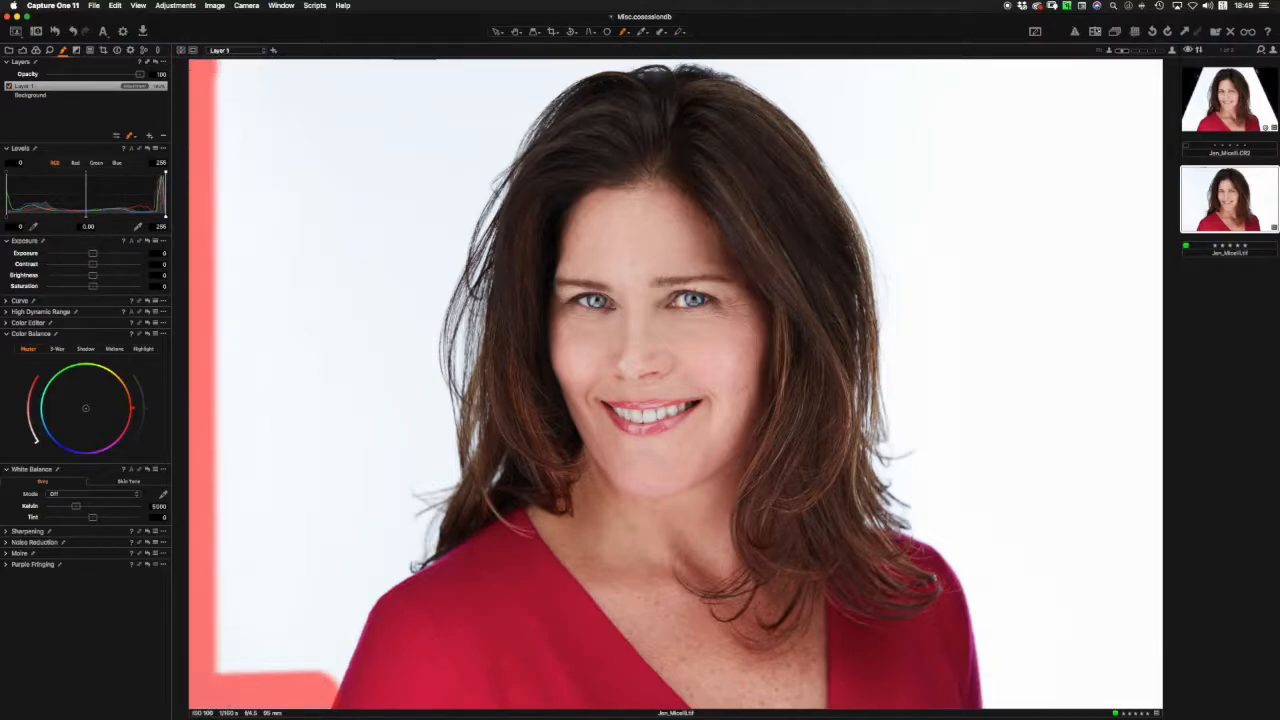
shift+click(1150, 68)
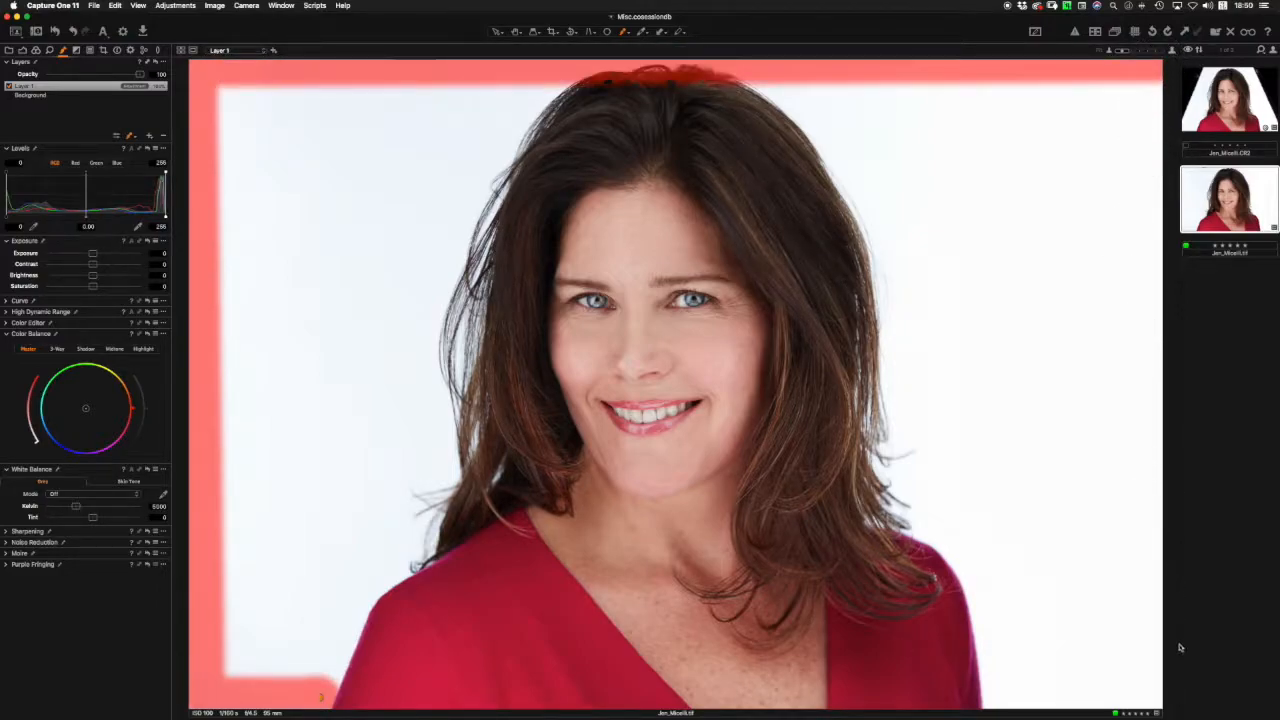
shift+click(1150, 695)
shift+click(985, 692)
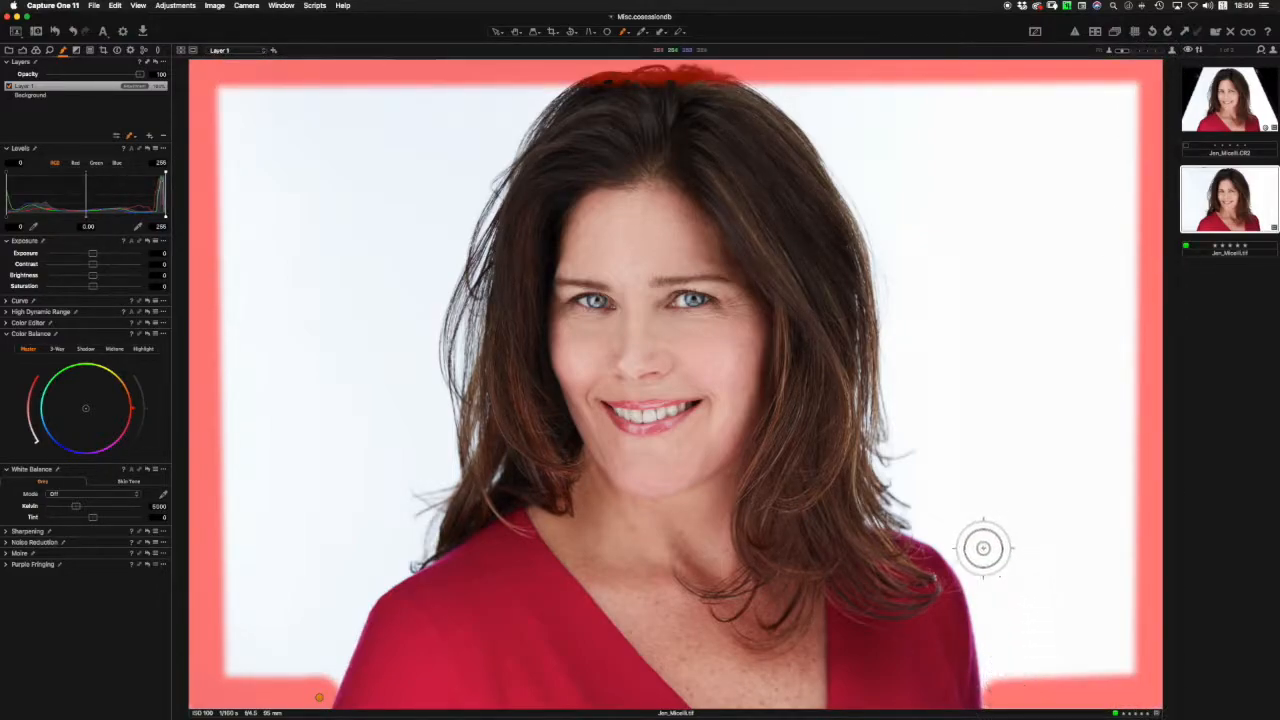
Trace the mask through the background around the woman's shoulders and hair, closing the outline at the starting point.
shift+click(971, 567)
shift+click(957, 542)
shift+click(911, 508)
shift+click(899, 447)
mouse_move(913, 440)
mouse_down()
mouse_move(889, 381)
mouse_move(889, 258)
mouse_move(903, 304)
mouse_move(836, 140)
mouse_move(880, 200)
mouse_move(782, 80)
mouse_move(809, 116)
mouse_move(636, 58)
mouse_move(539, 88)
mouse_move(502, 123)
mouse_move(445, 253)
mouse_move(427, 353)
mouse_move(427, 336)
mouse_move(435, 512)
mouse_move(421, 543)
mouse_move(373, 574)
mouse_move(325, 690)
mouse_up()
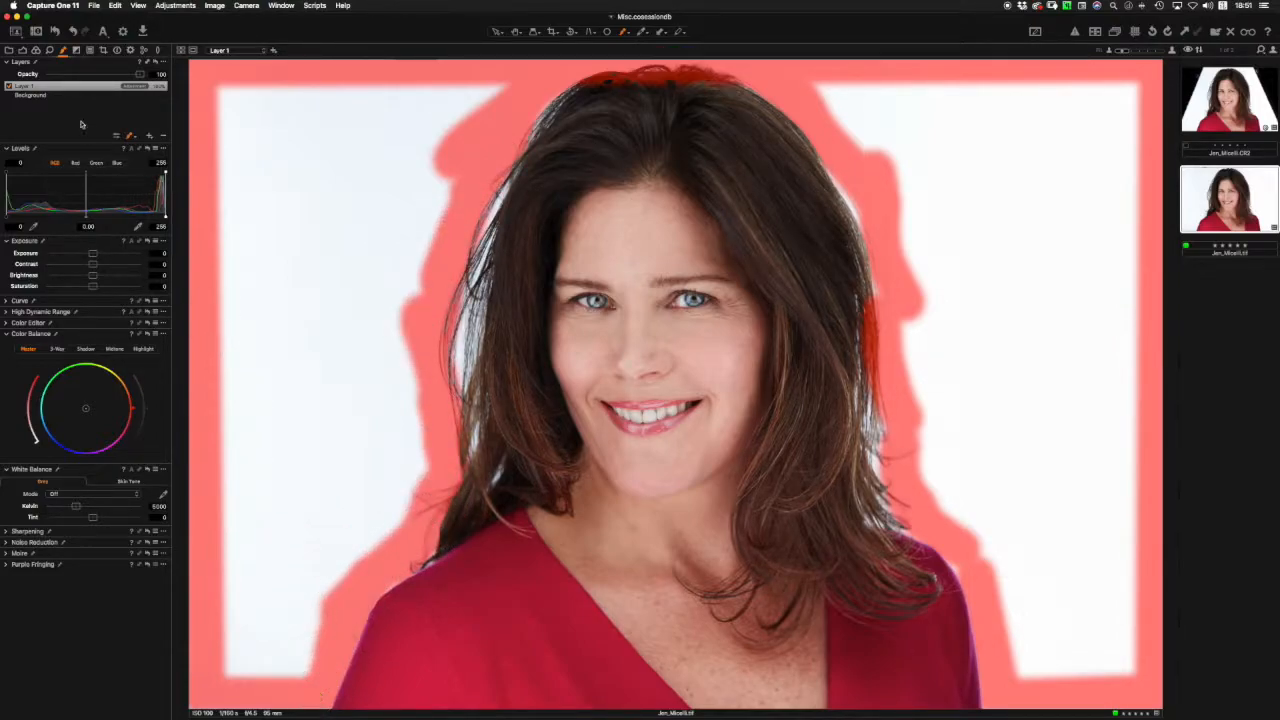
Fill the outlined mask on Layer 1 so it covers the whole background.
right_click(74, 90)
click(108, 100)
key(super+z)
right_click(99, 94)
click(88, 94)
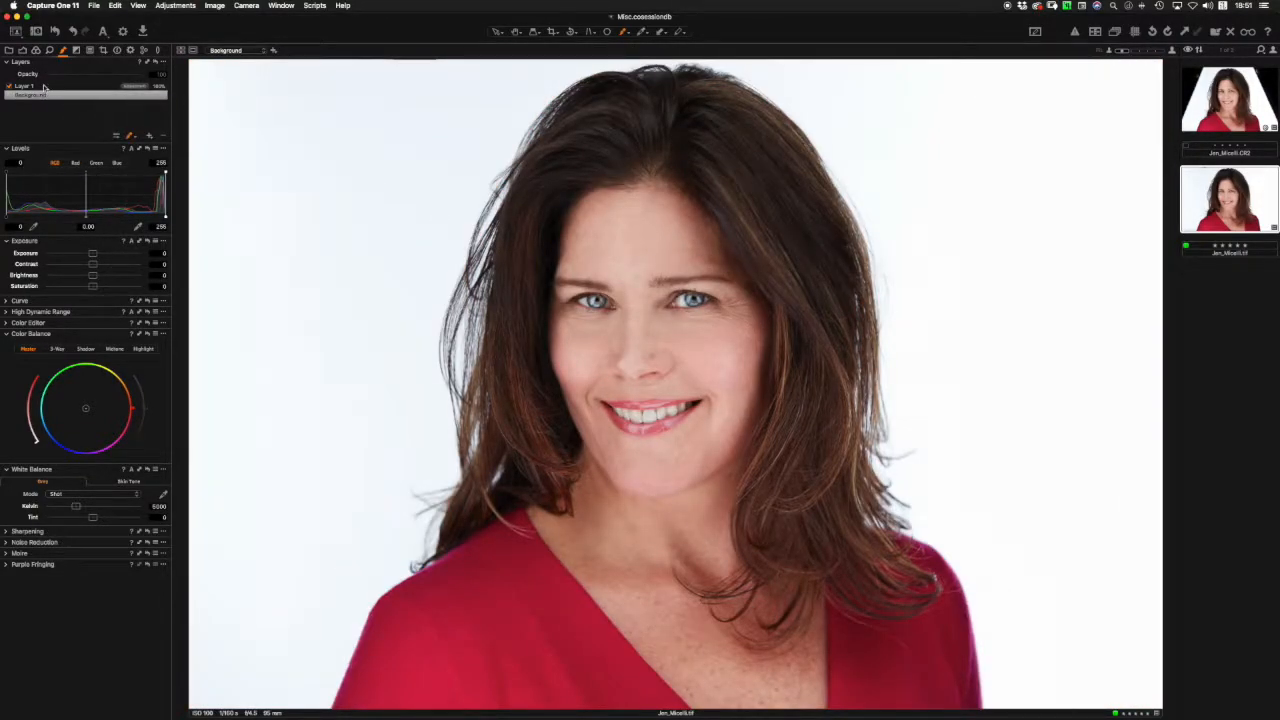
click(56, 87)
right_click(73, 89)
click(160, 111)
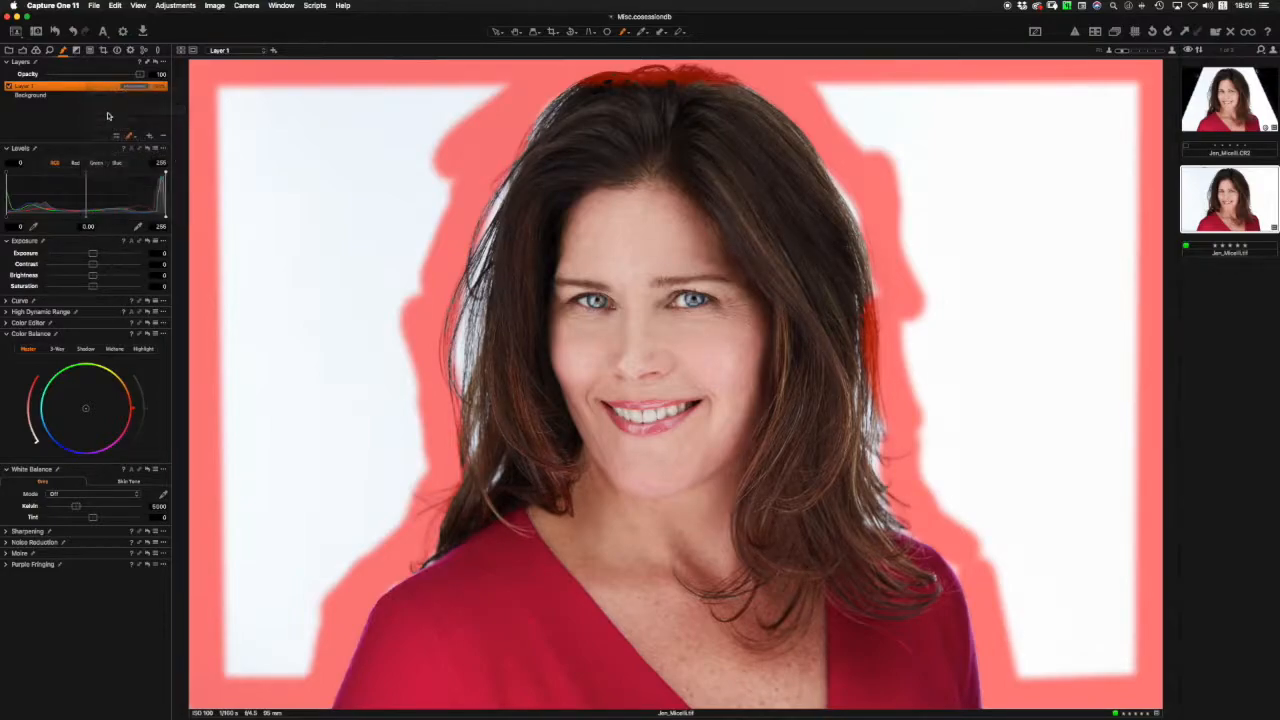
Refine the Layer 1 mask with a radius of 300 to pick up the fine hair edges.
right_click(109, 87)
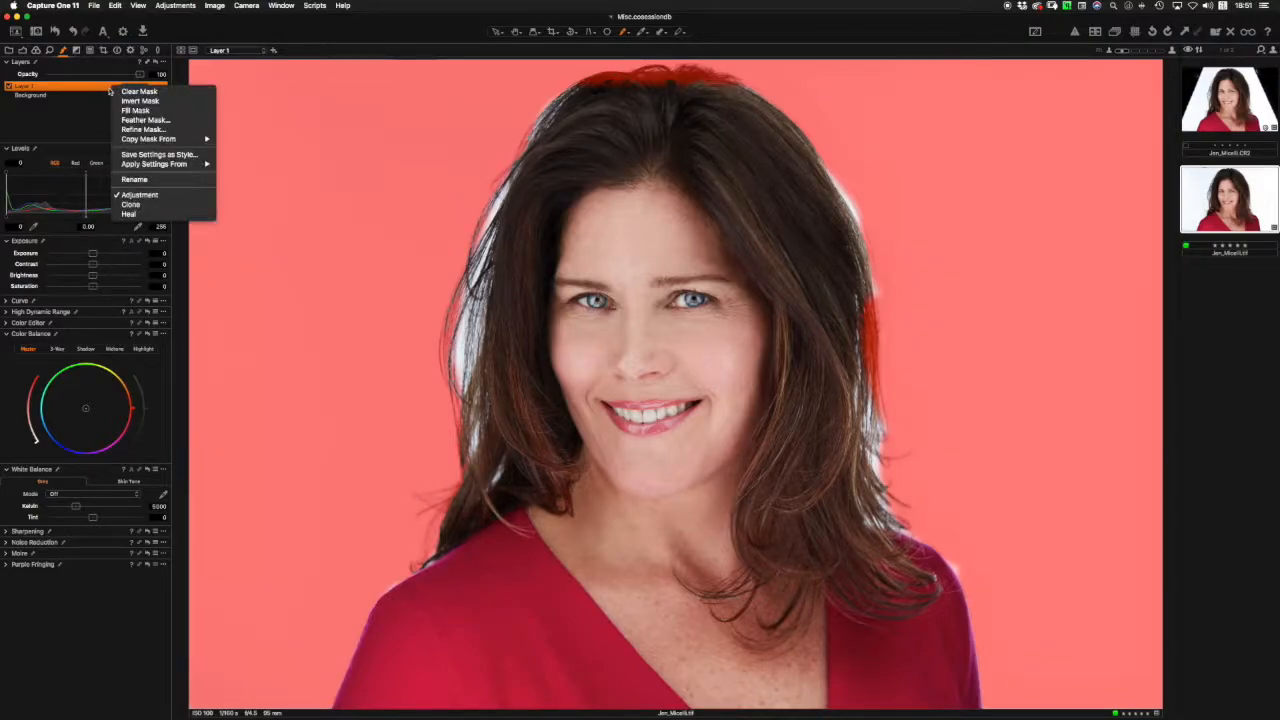
click(134, 130)
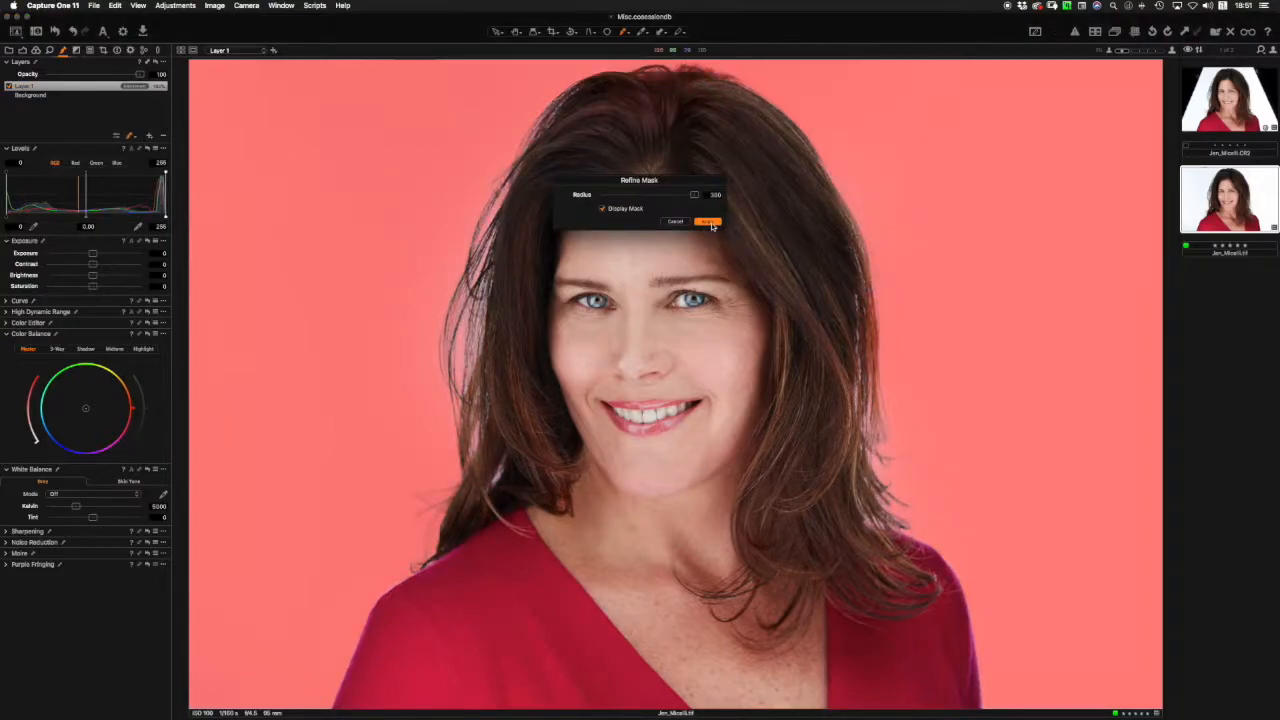
click(710, 222)
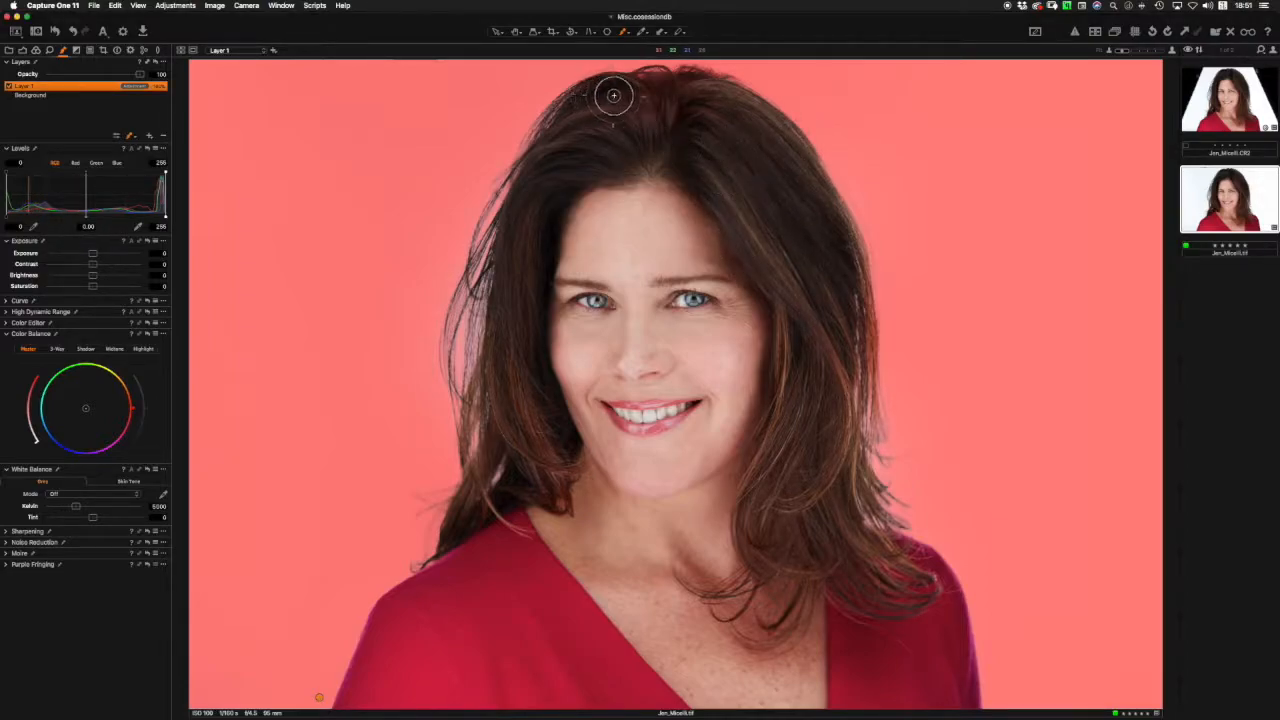
Examine the refined background mask in grayscale and hide the mask display.
key(e)
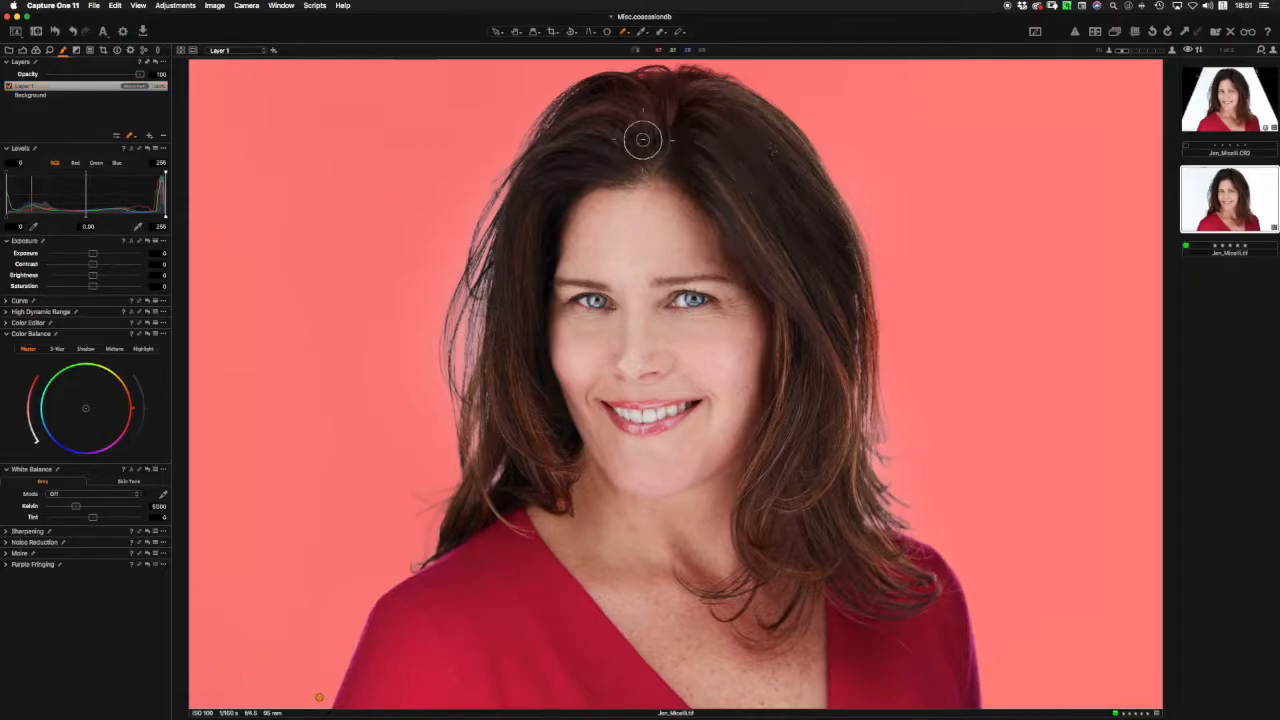
click(628, 34)
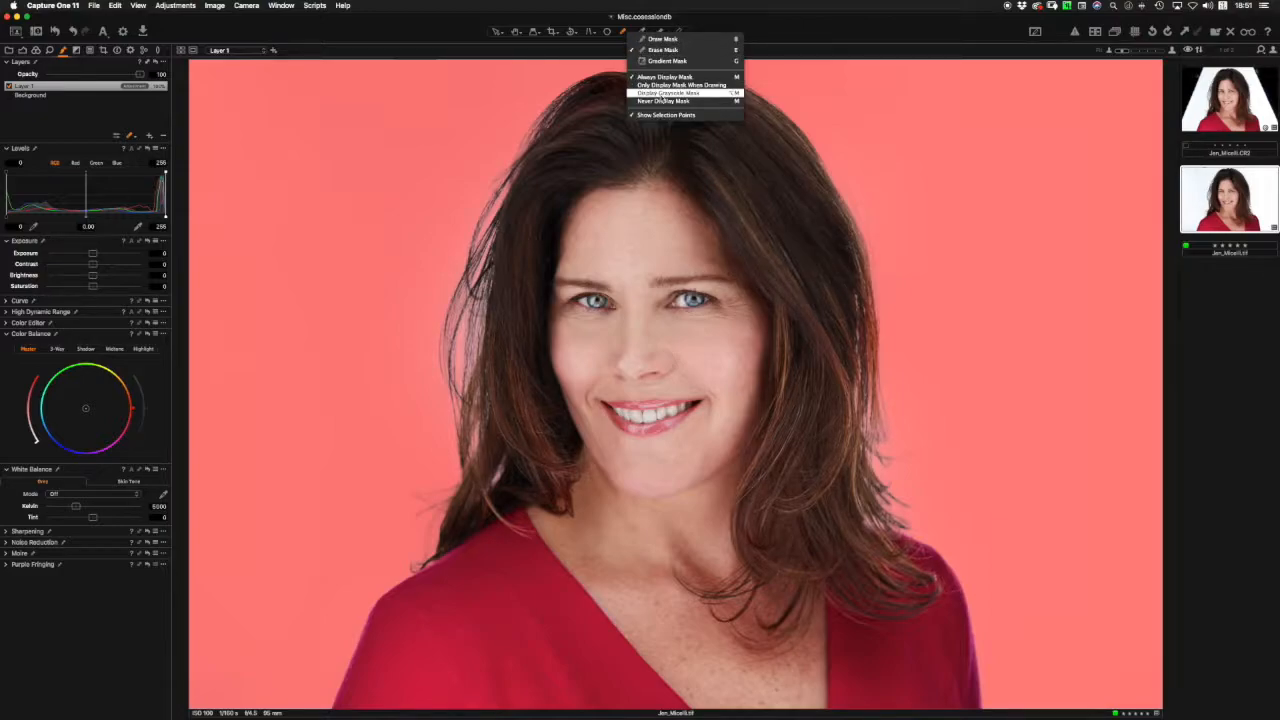
click(662, 93)
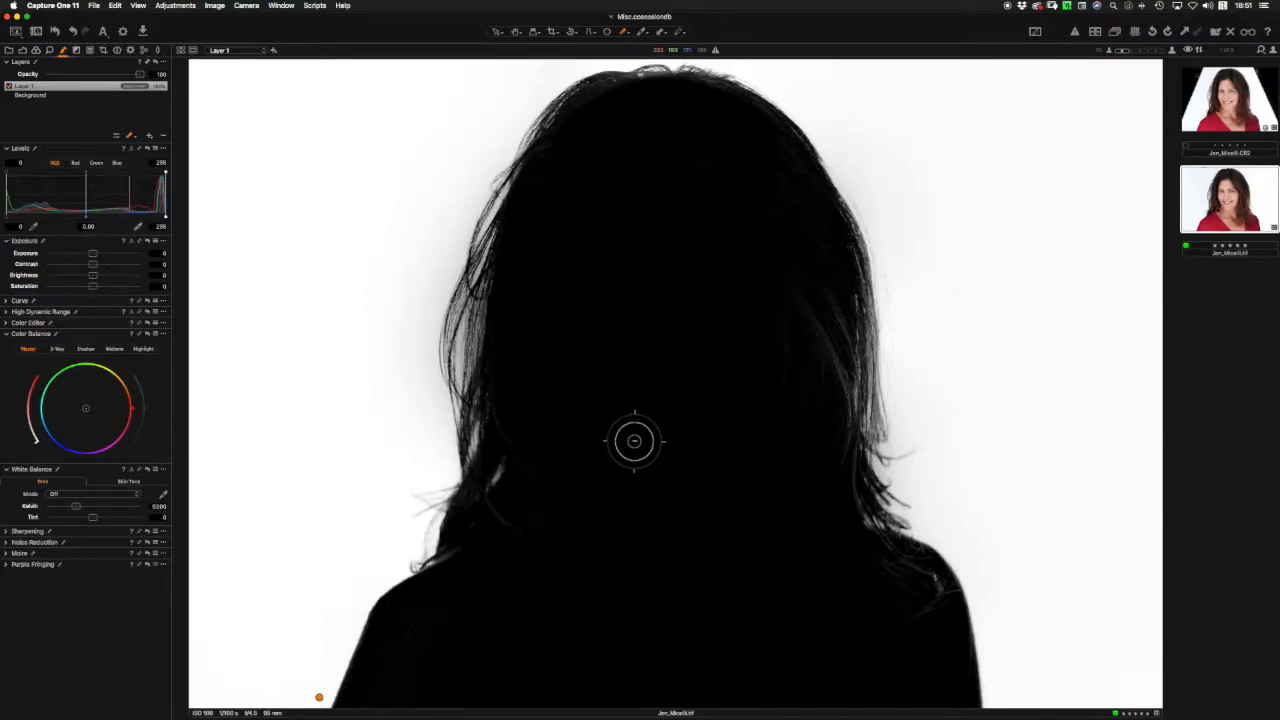
click(628, 35)
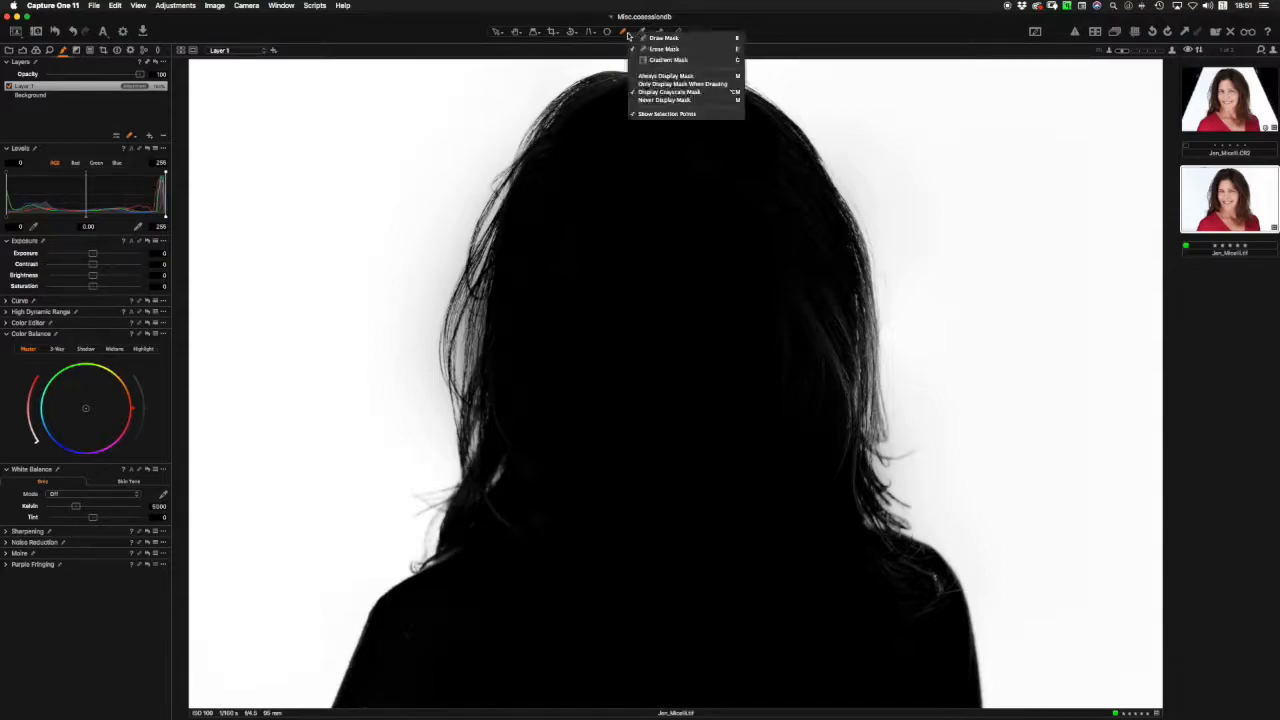
click(661, 93)
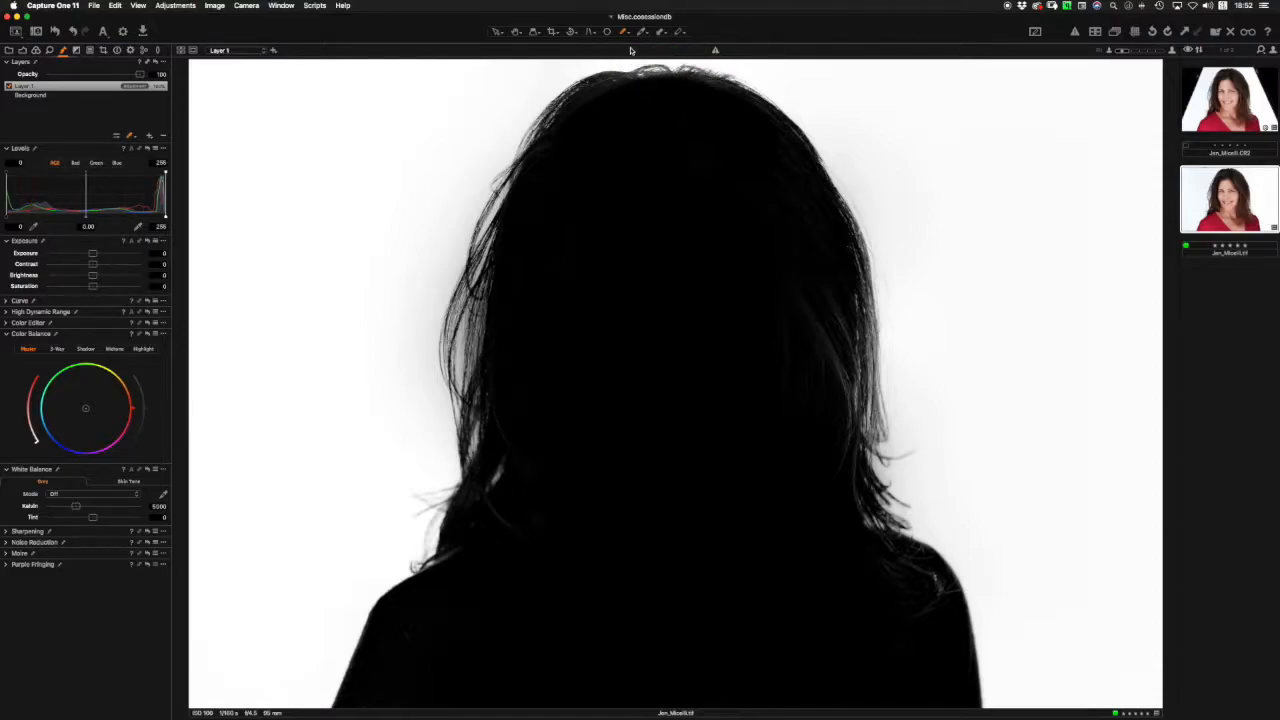
key(m)
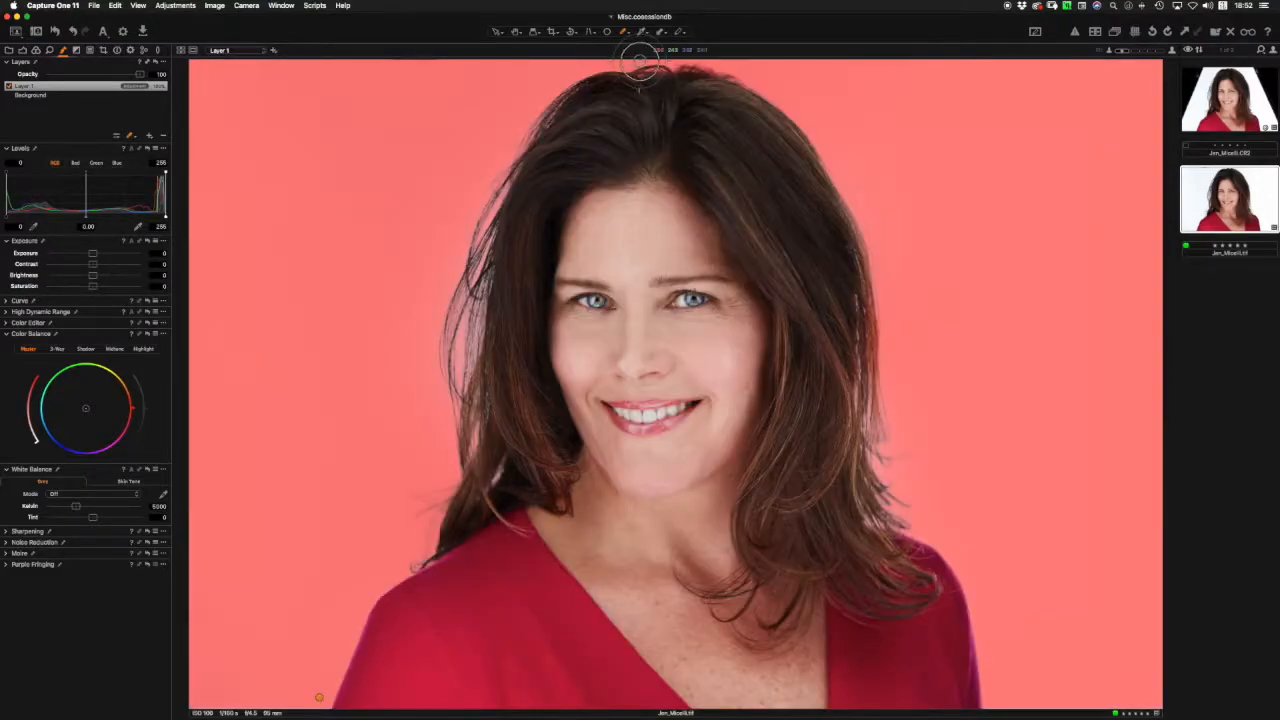
key(m)
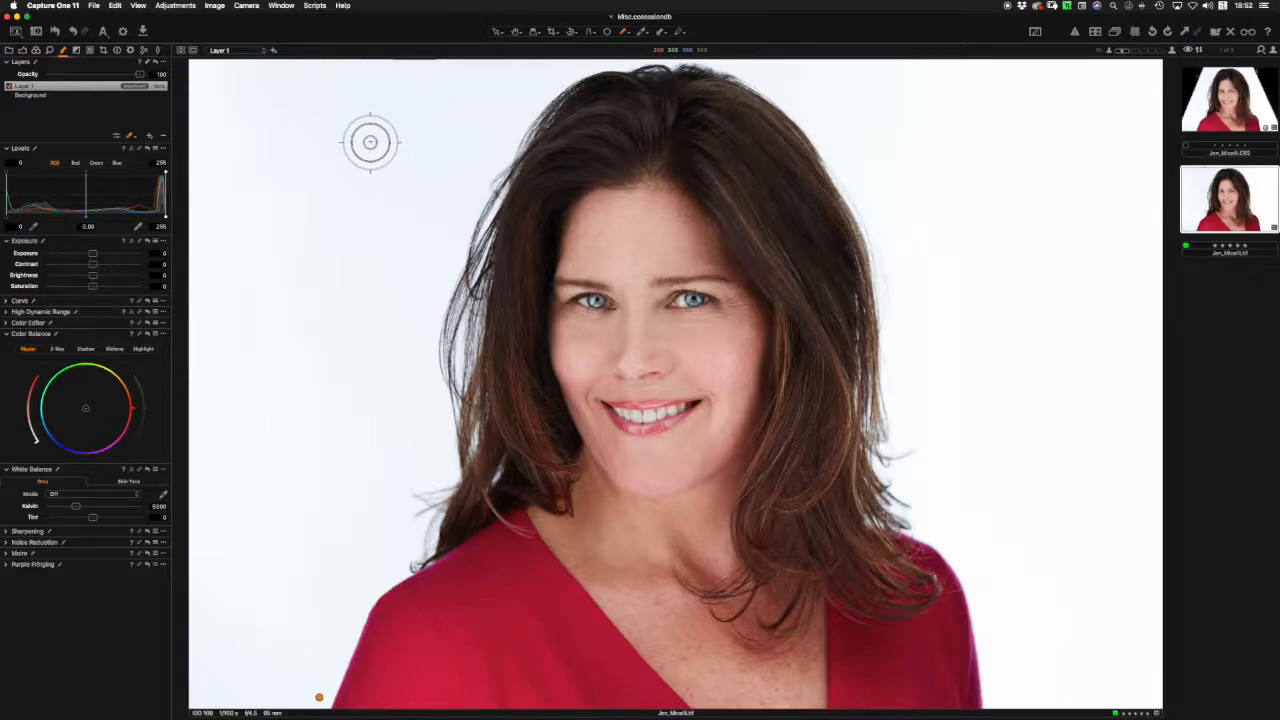
Set the exposure of the masked background layer to 0.25 and toggle the layer to compare the effect.
click(495, 32)
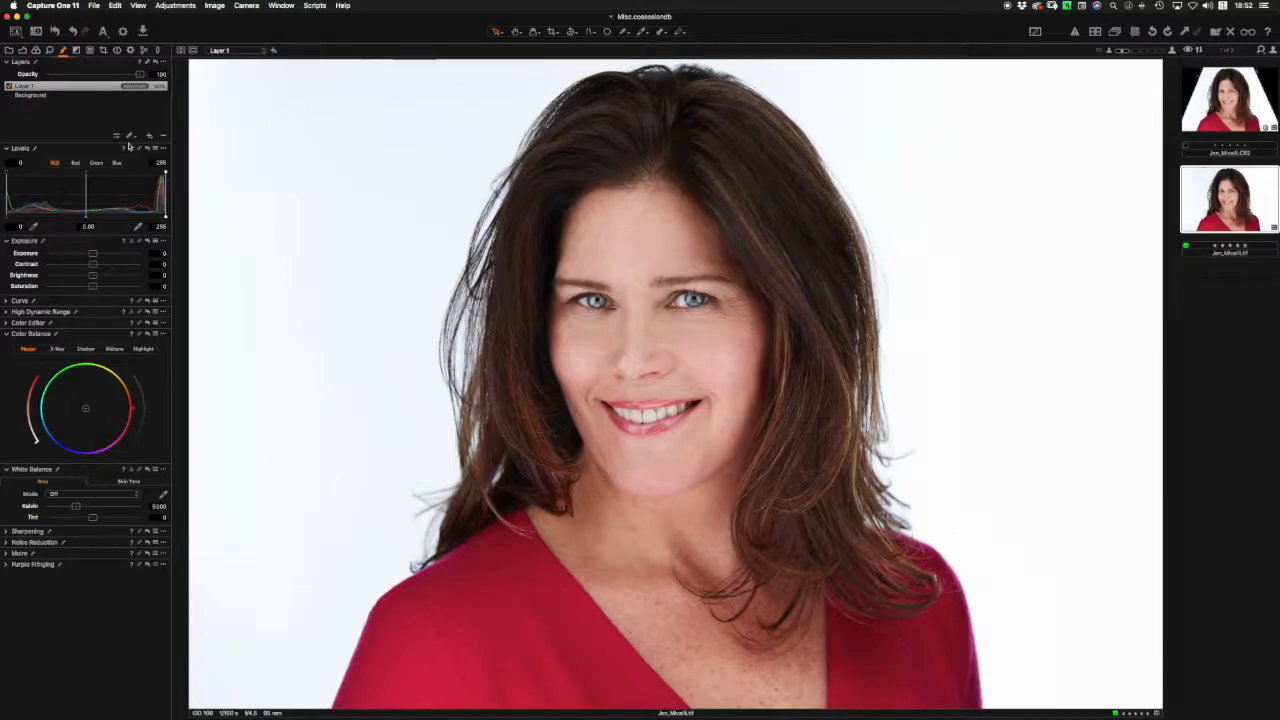
click(22, 50)
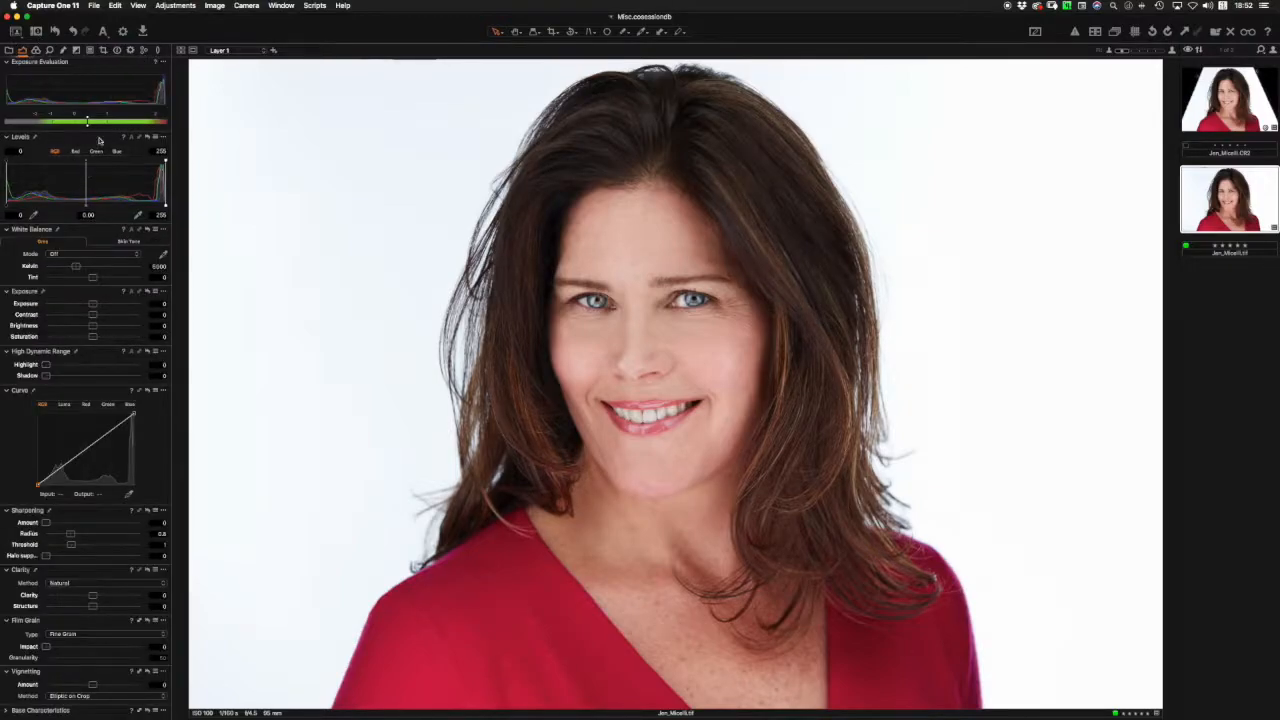
drag(94, 308, 98, 308)
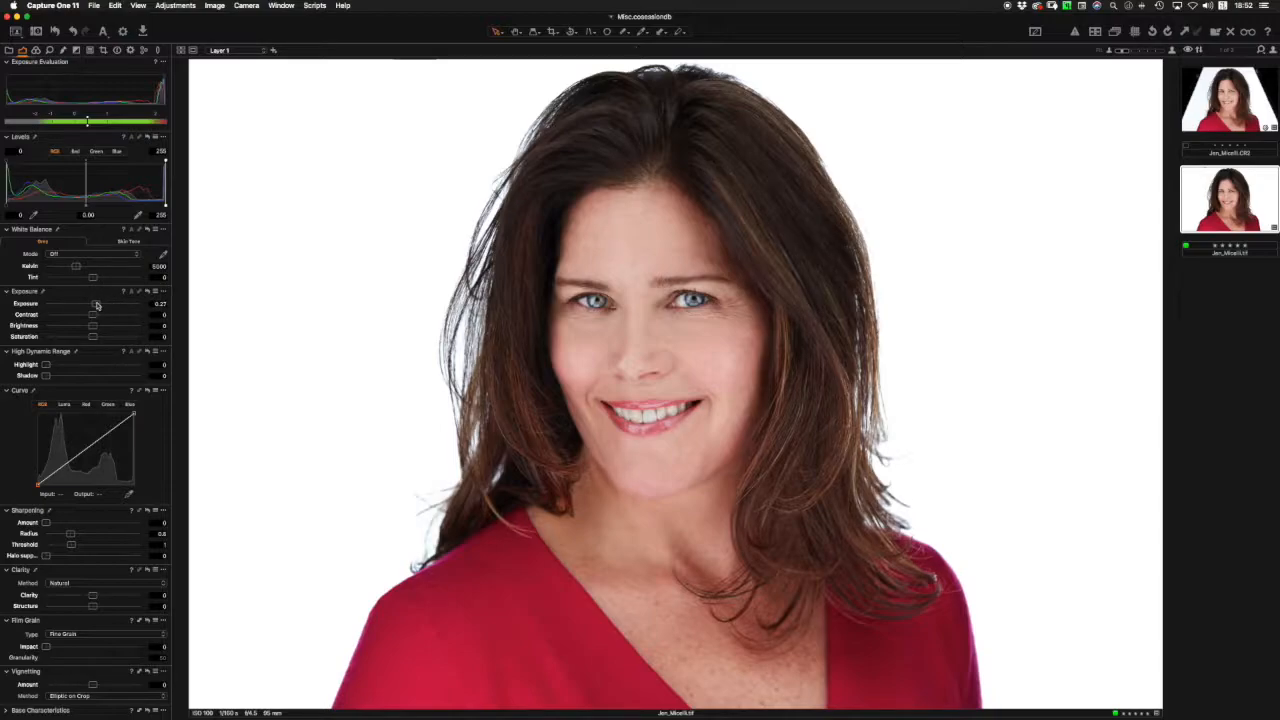
click(156, 304)
text(0.25)
key(Return)
click(63, 50)
click(13, 88)
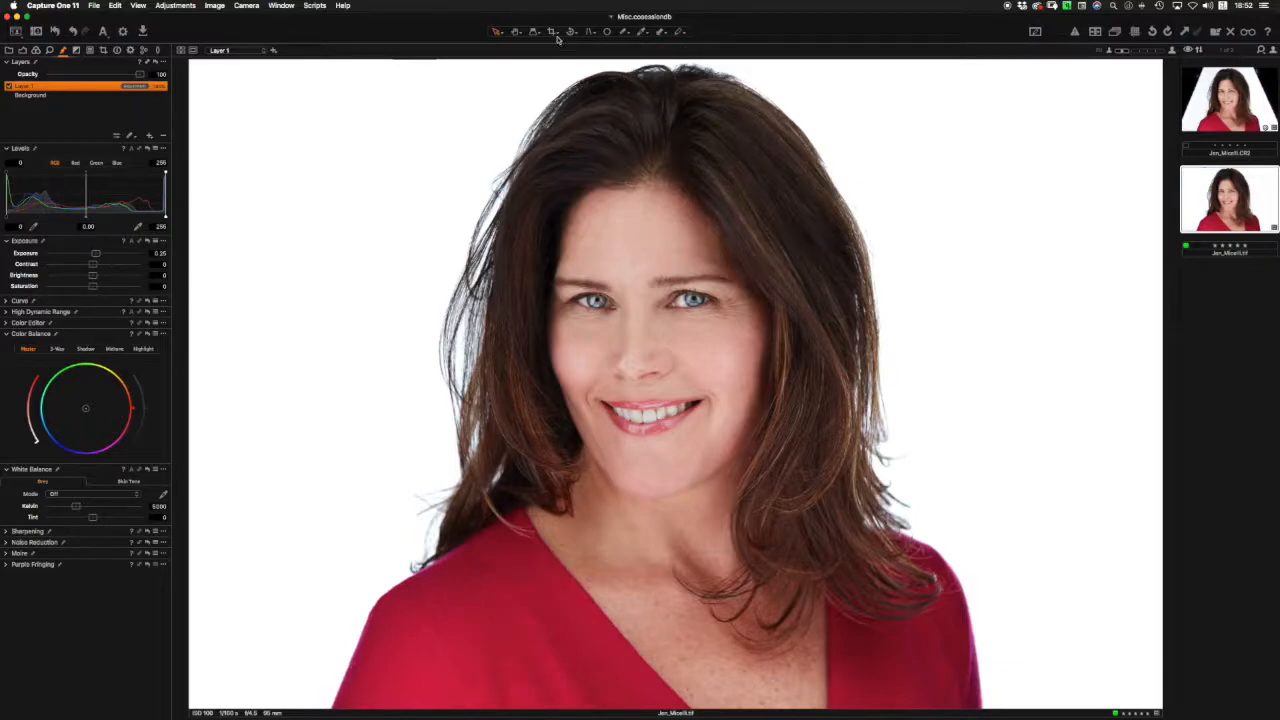
Crop the portrait tighter around the woman, trimming the top of her hair and the empty background on both sides.
drag(1160, 63, 992, 131)
drag(763, 271, 923, 244)
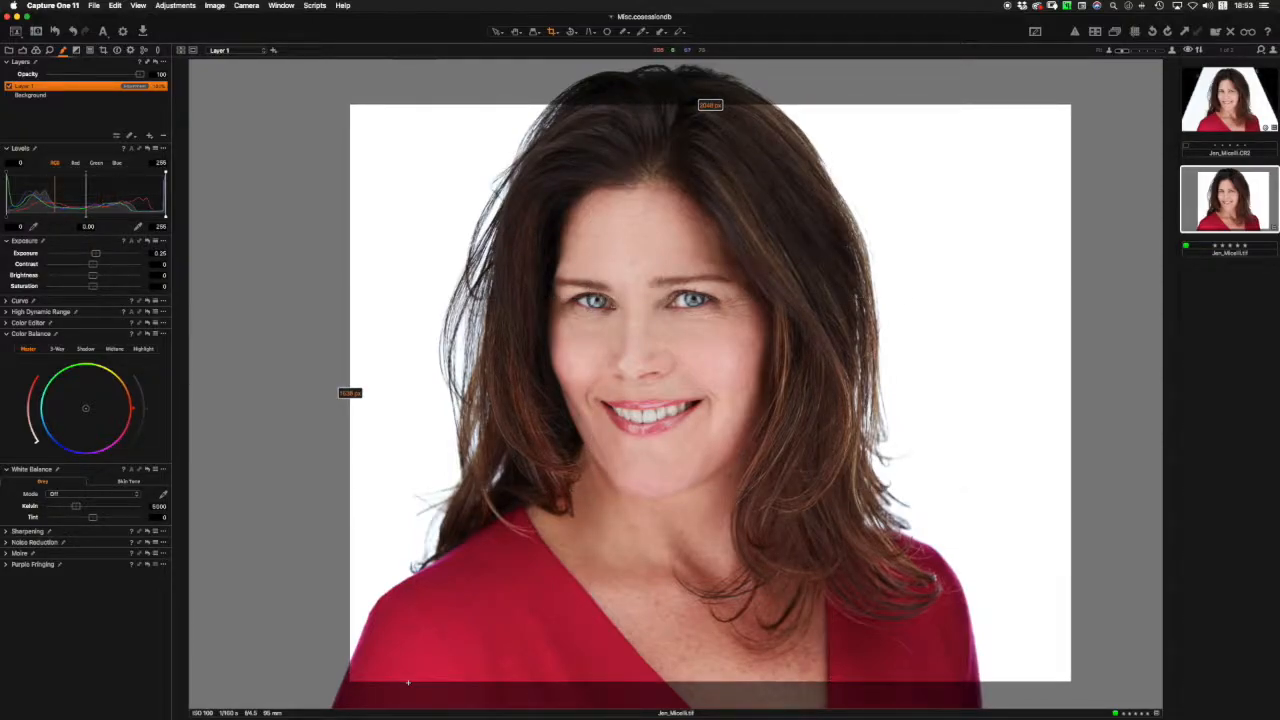
drag(1071, 681, 1089, 695)
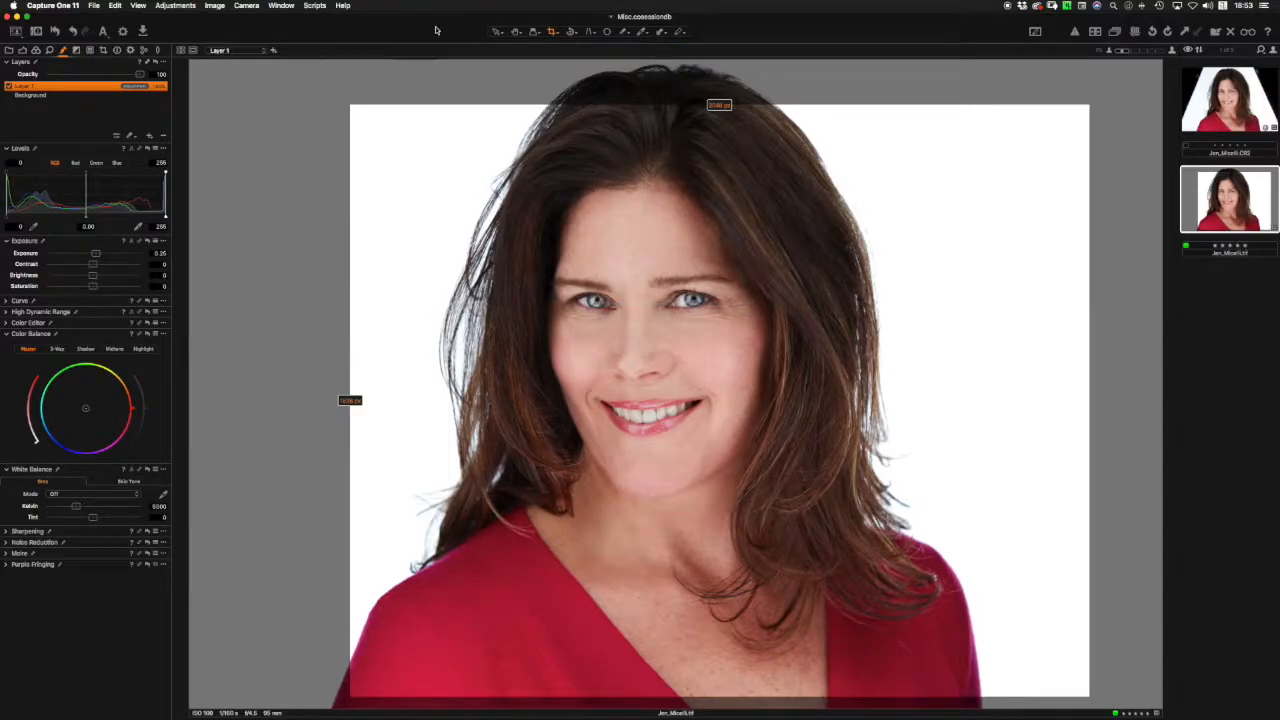
click(498, 33)
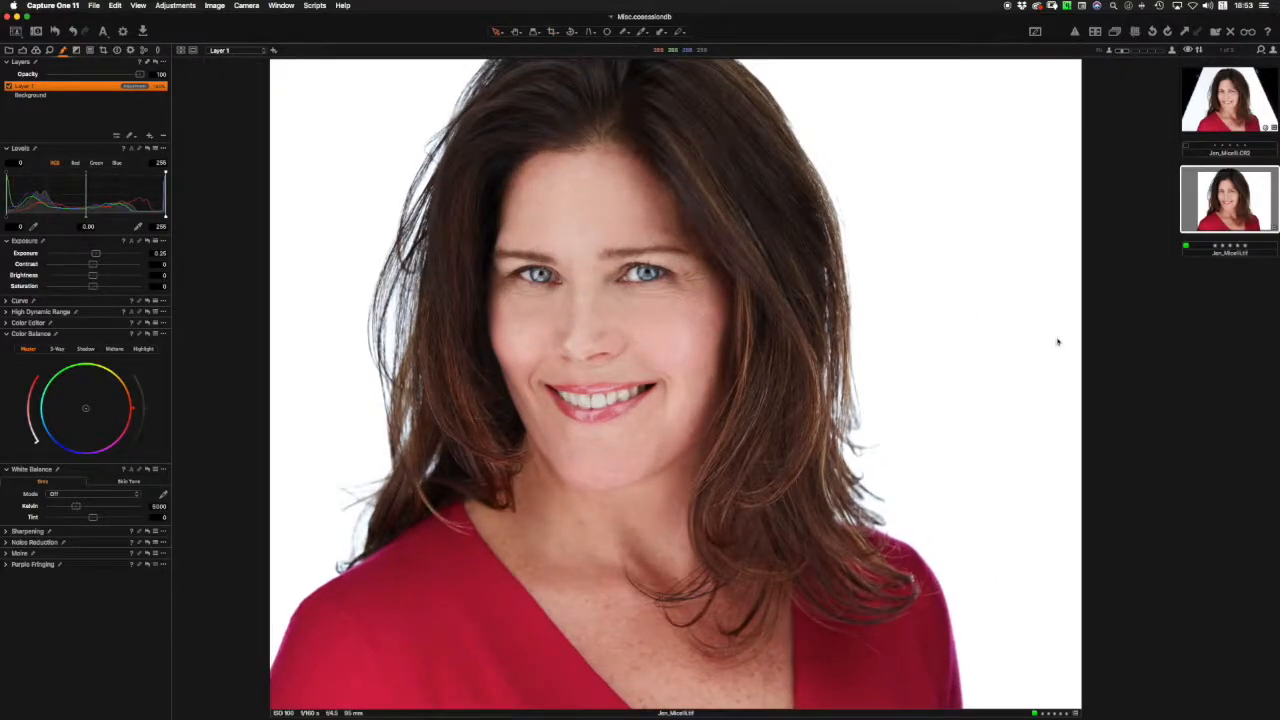
key(super+g)
key(super+g)
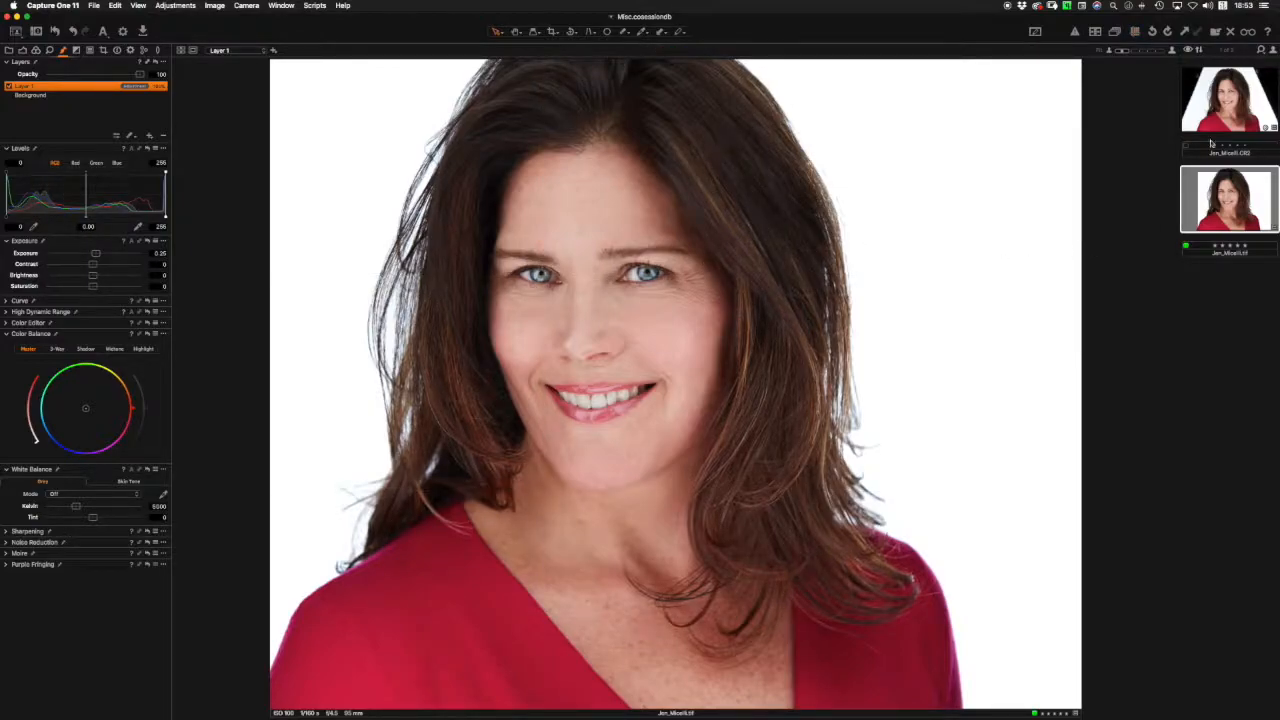